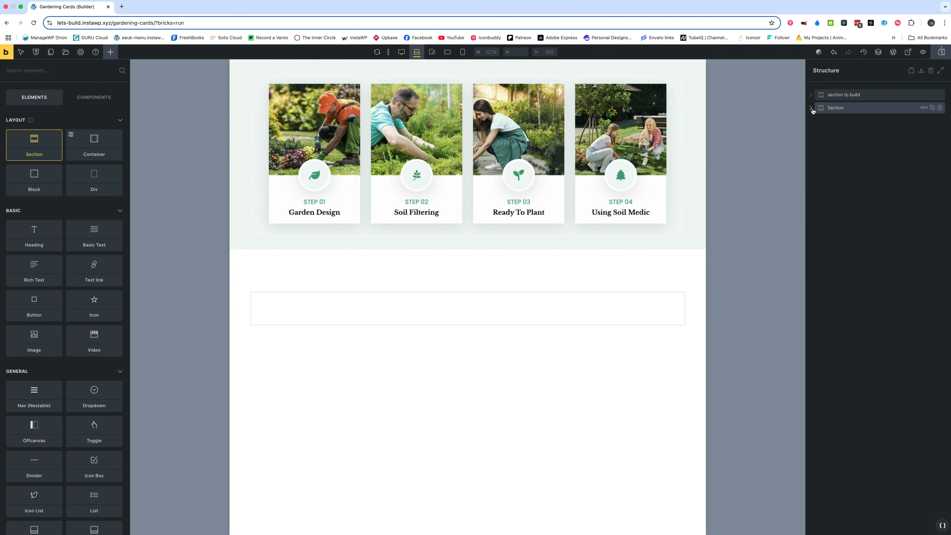
# Add a block inside the new section's container and nest two more blocks inside that block
pyautogui.click(812, 109)
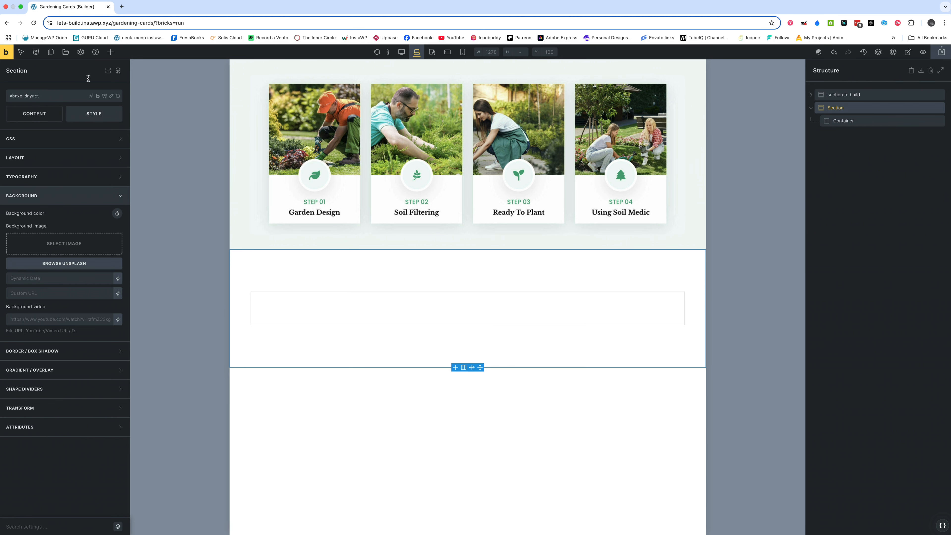
pyautogui.click(110, 52)
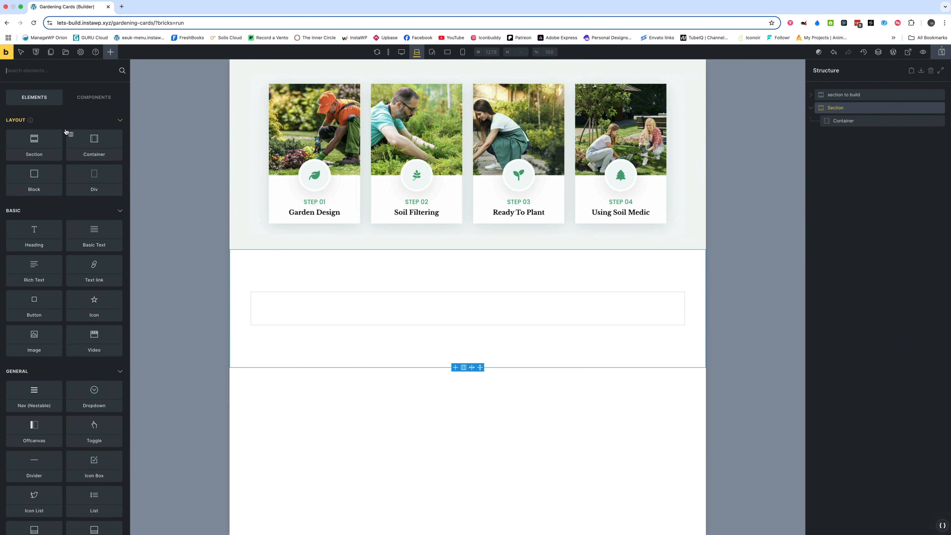
pyautogui.click(35, 177)
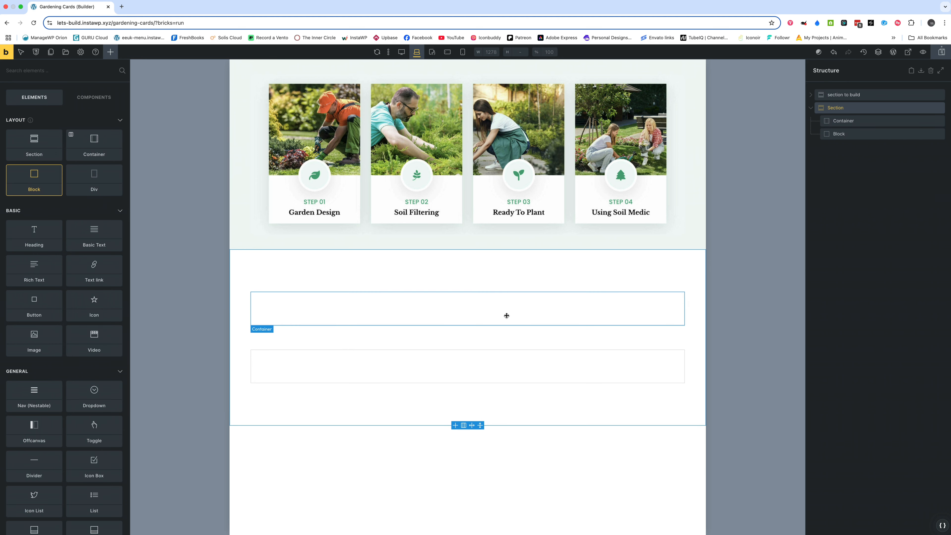
pyautogui.moveTo(854, 135); pyautogui.dragTo(861, 124)
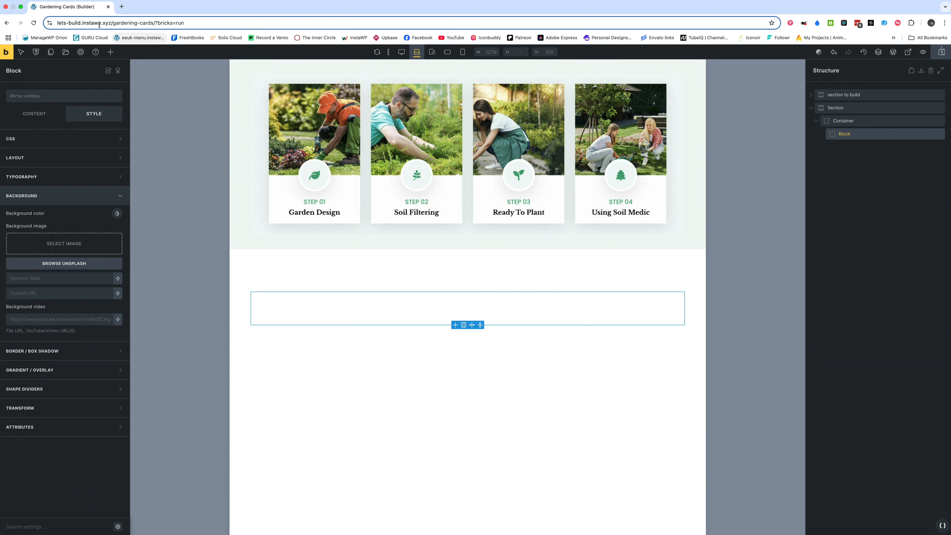
pyautogui.click(110, 53)
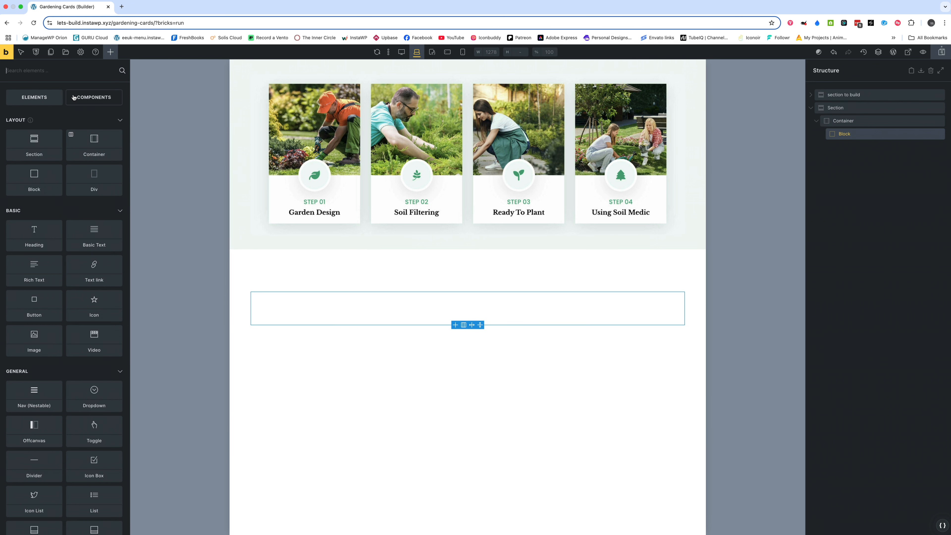
pyautogui.click(39, 184)
# Add an image element to the first of the two nested blocks
pyautogui.click(859, 148)
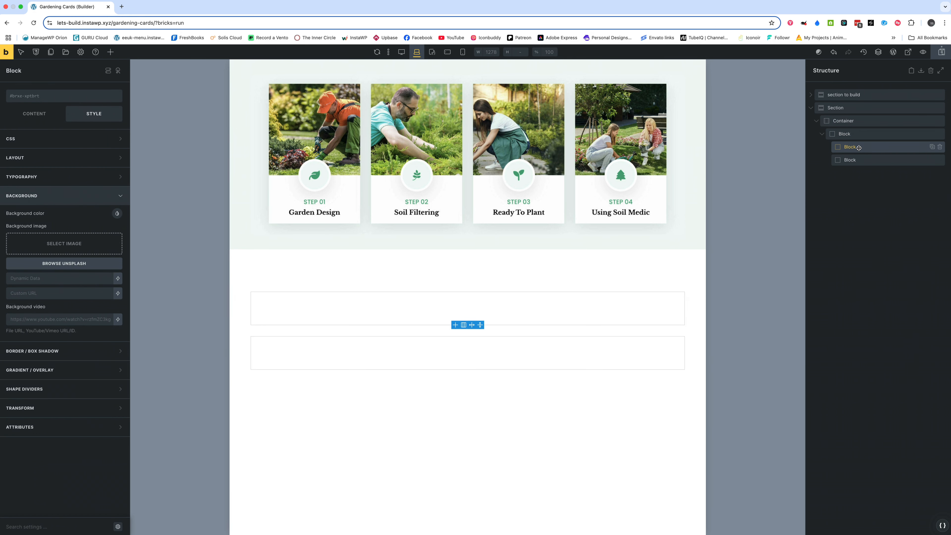
pyautogui.click(111, 52)
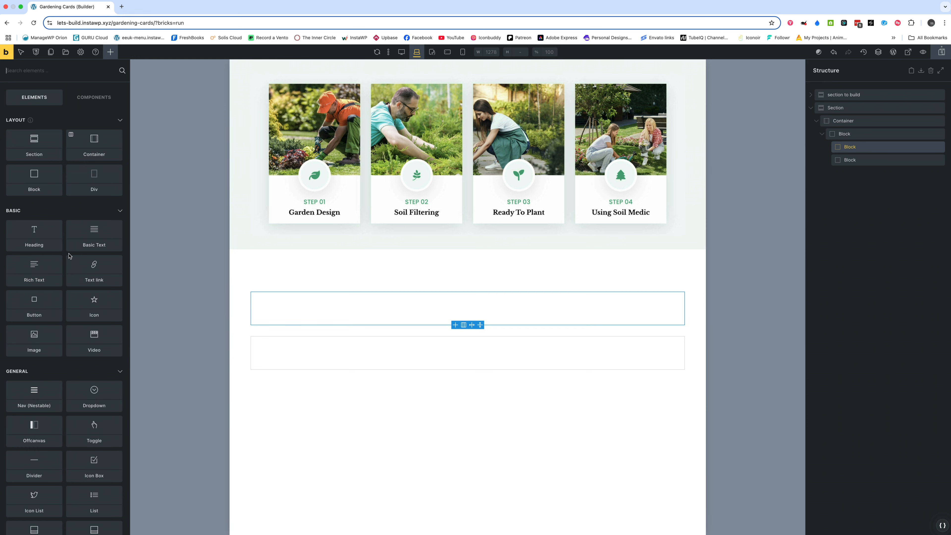
pyautogui.click(39, 345)
# Add a div and an SVG element to the second nested block and place the SVG inside the div
pyautogui.click(863, 175)
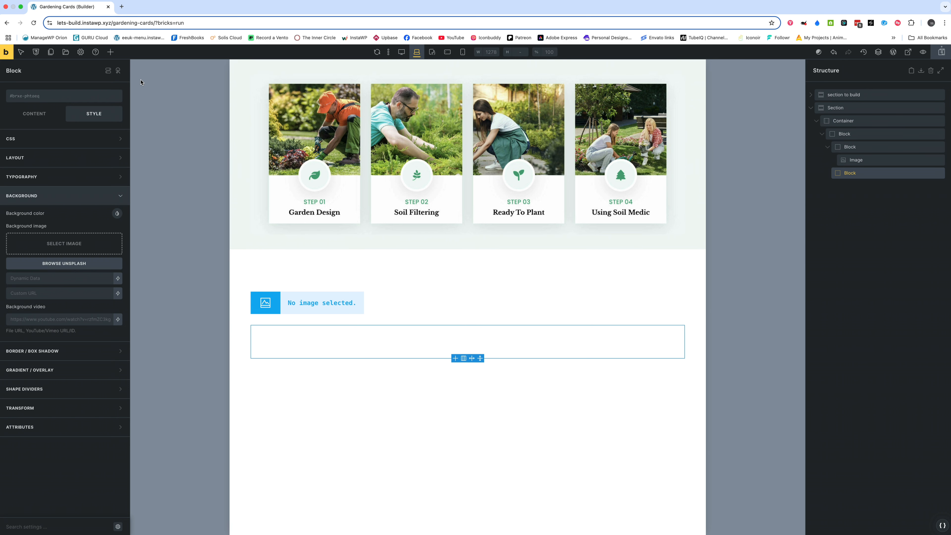
pyautogui.click(111, 53)
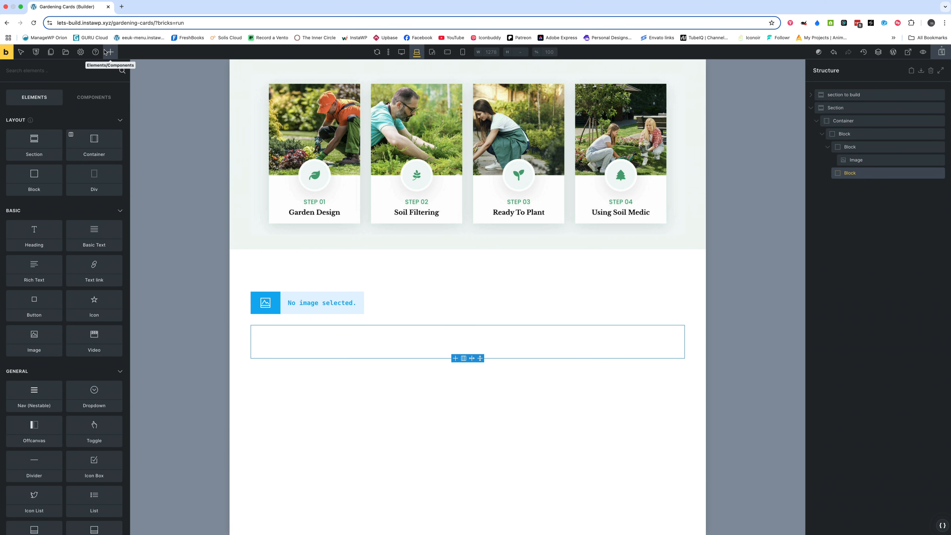
pyautogui.click(94, 181)
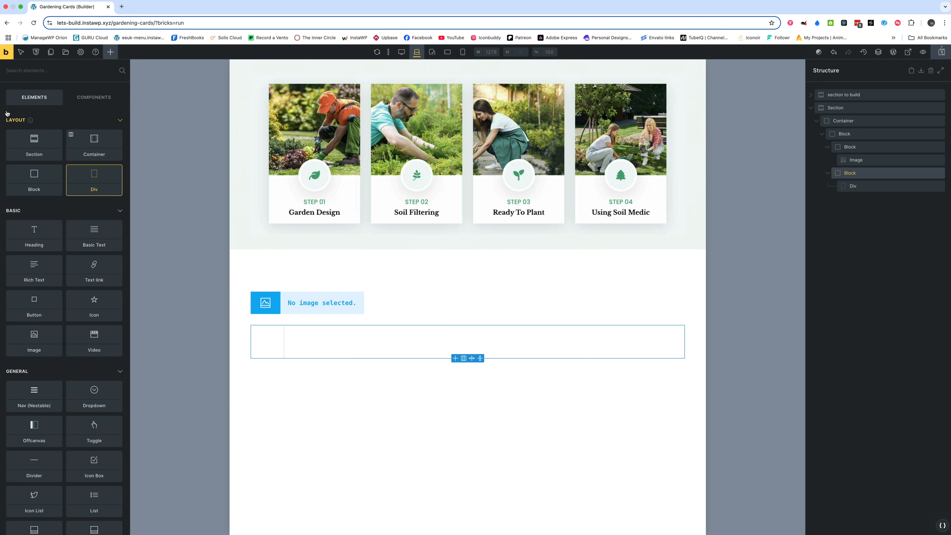
pyautogui.write('sv')
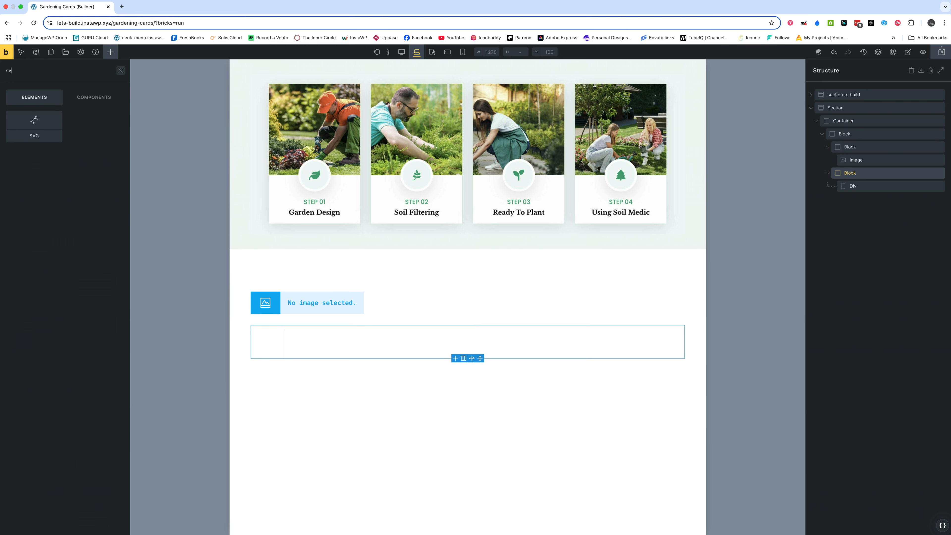
pyautogui.click(41, 123)
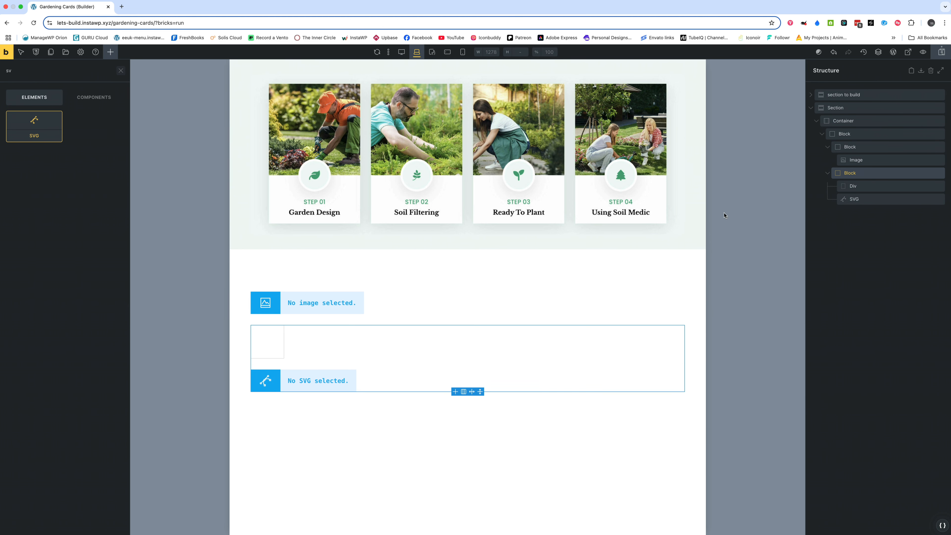
pyautogui.moveTo(858, 199); pyautogui.dragTo(847, 180)
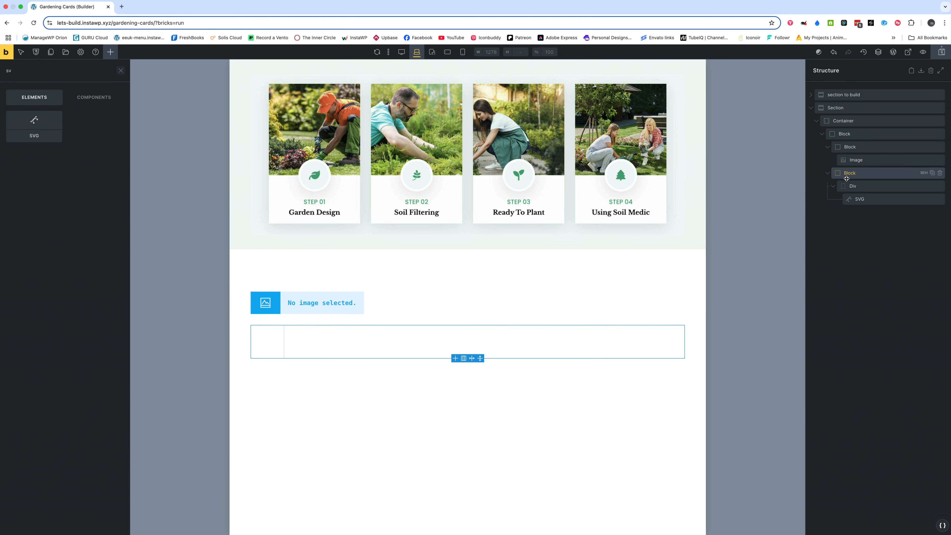
# Add a heading and a basic text element to the second nested block, below the div
pyautogui.moveTo(847, 180); pyautogui.dragTo(847, 179)
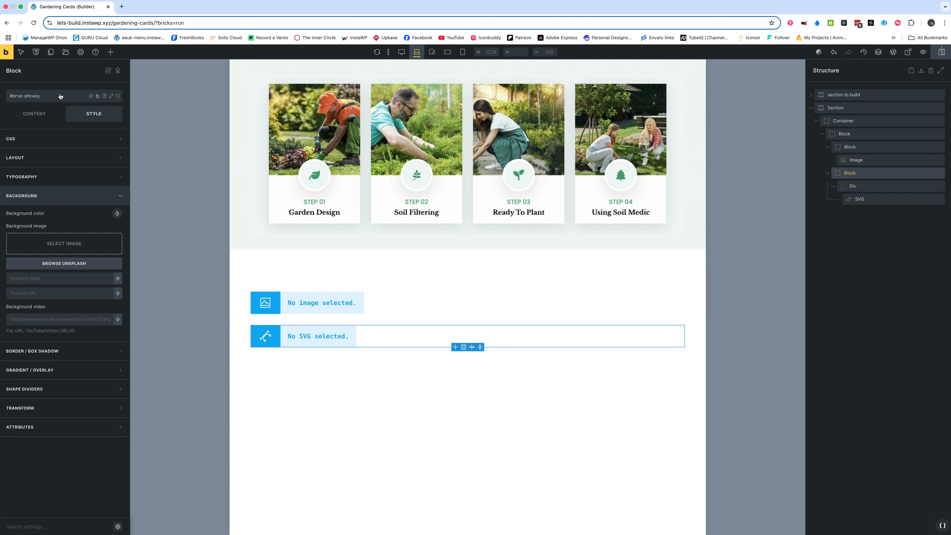
pyautogui.click(110, 53)
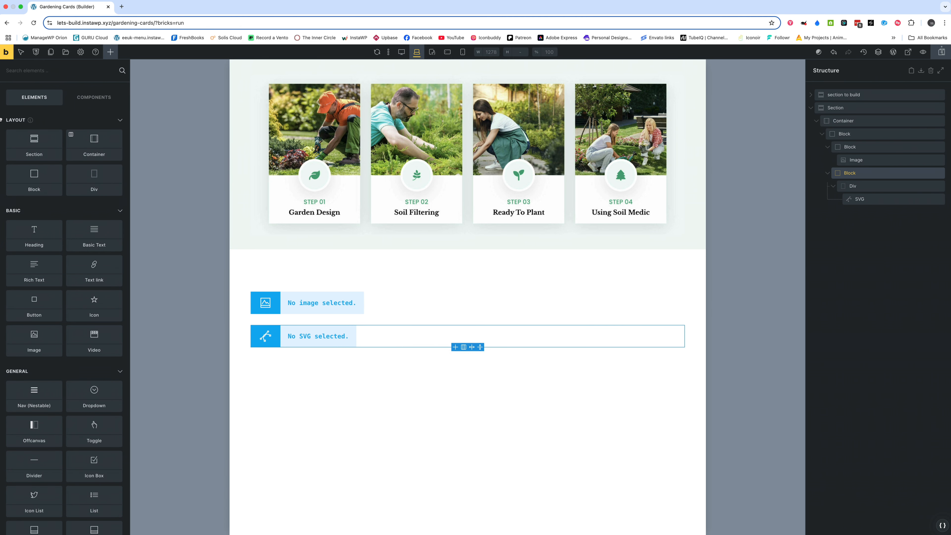
pyautogui.click(37, 244)
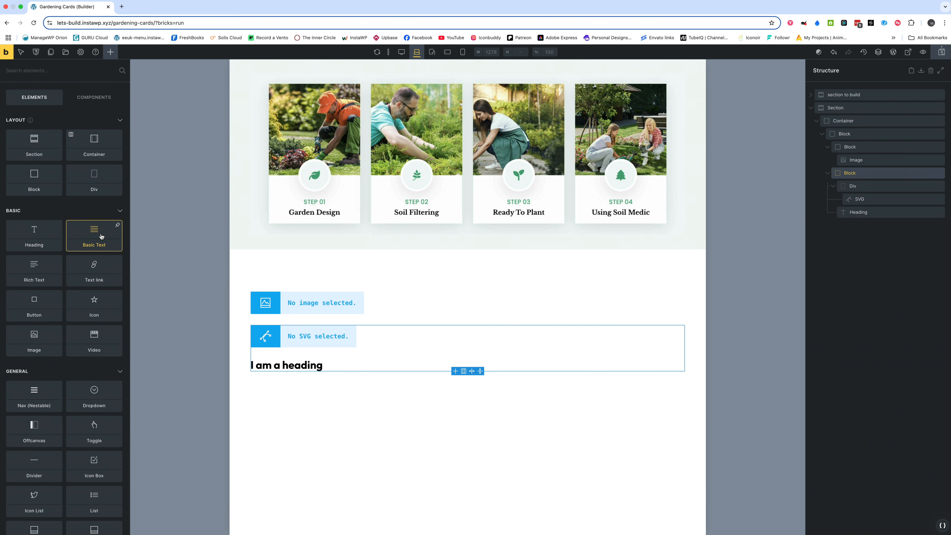
pyautogui.click(101, 236)
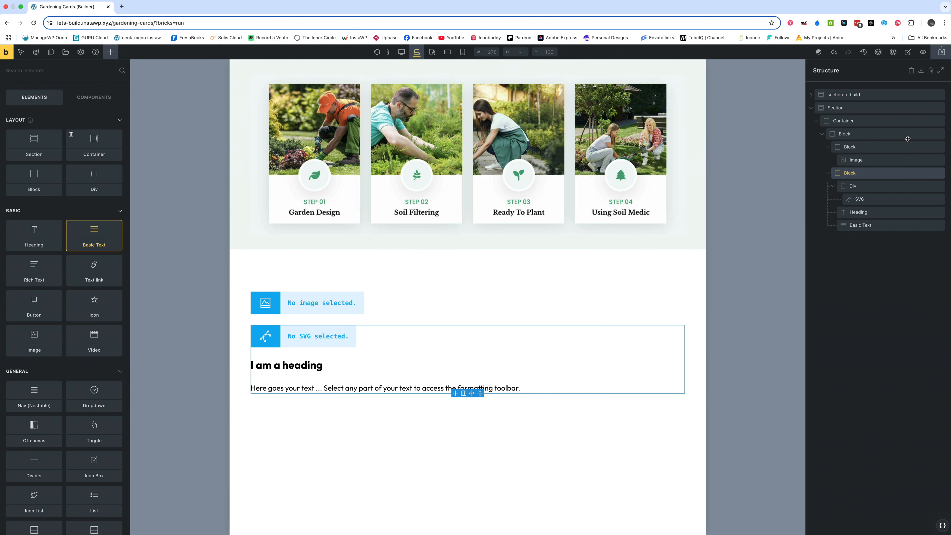
# Rename the outer block in the container as garden service card
pyautogui.doubleClick(866, 134)
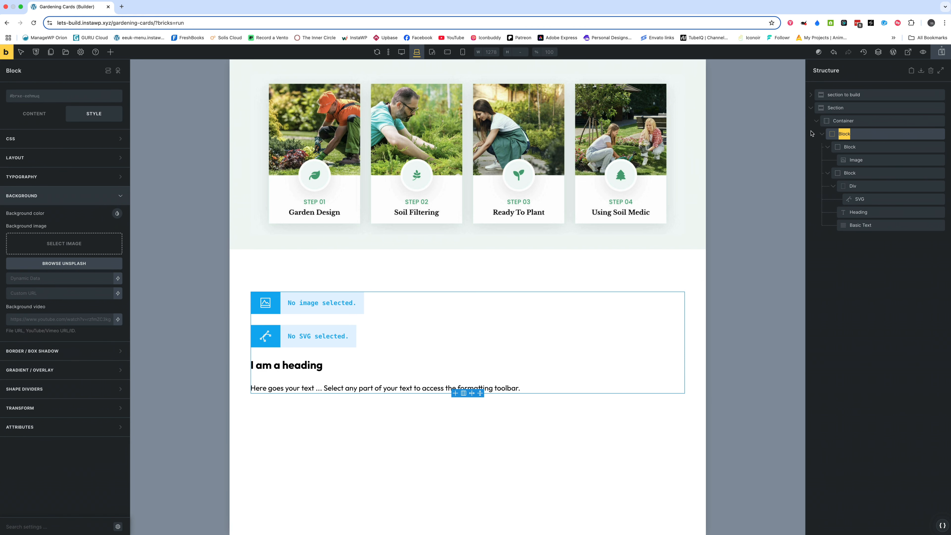
pyautogui.write('garden service card')
pyautogui.press('Return')
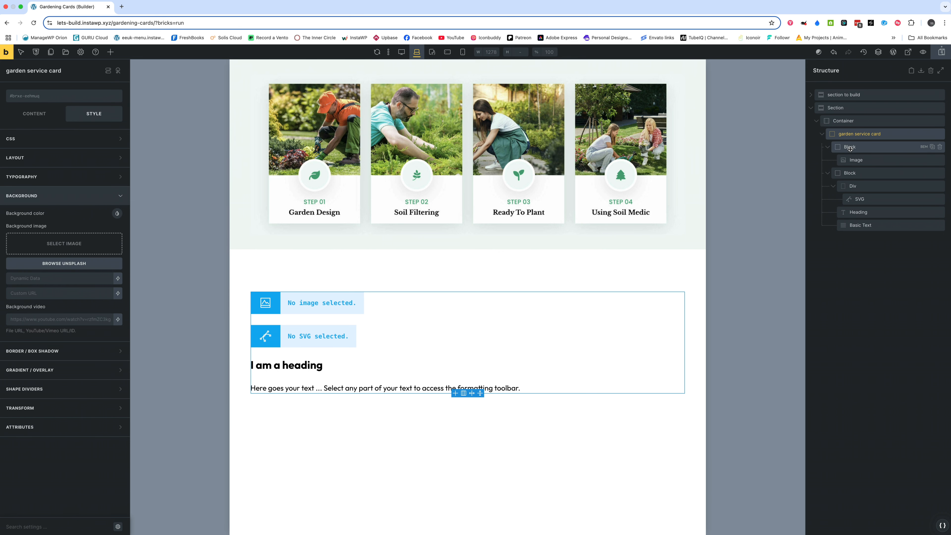
# Rename the first nested block as media wrapper and its image element as media
pyautogui.click(850, 147)
pyautogui.doubleClick(850, 148)
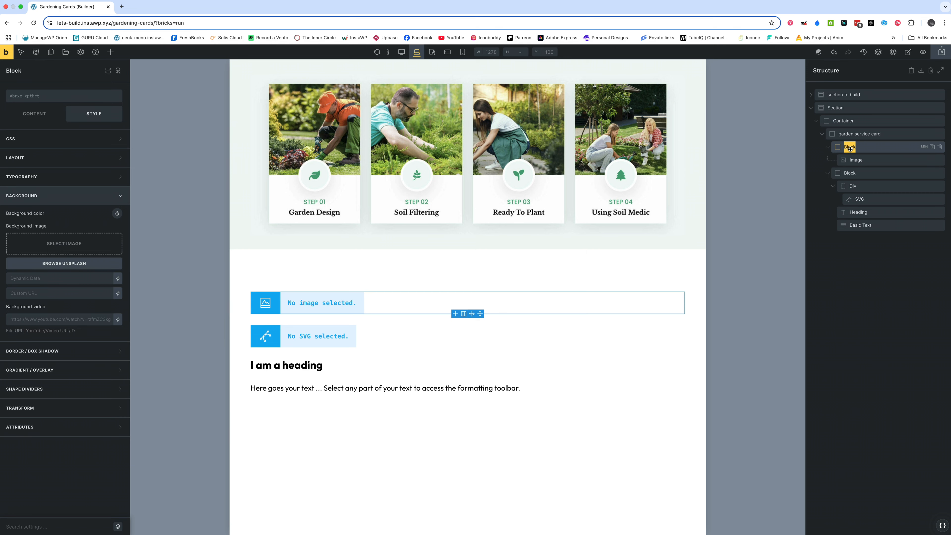
pyautogui.write('media wrapper')
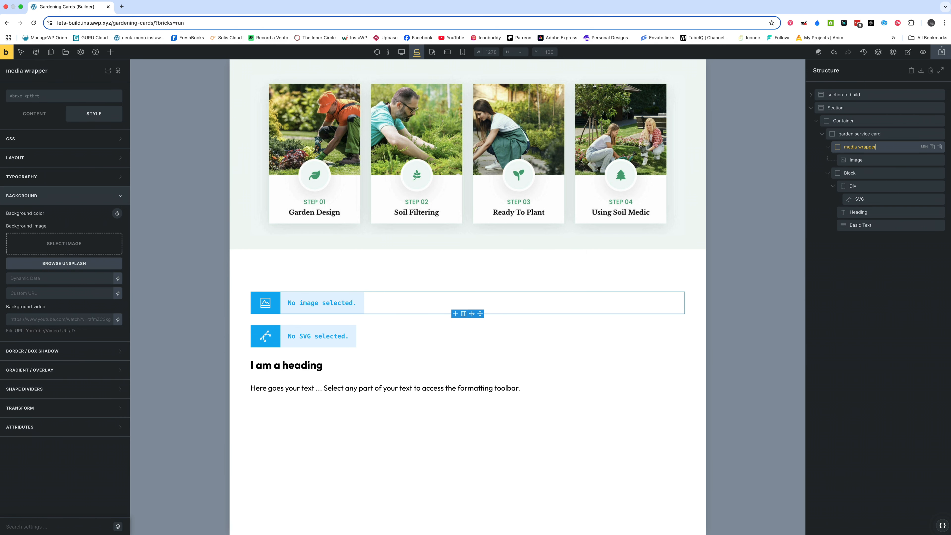
pyautogui.click(863, 161)
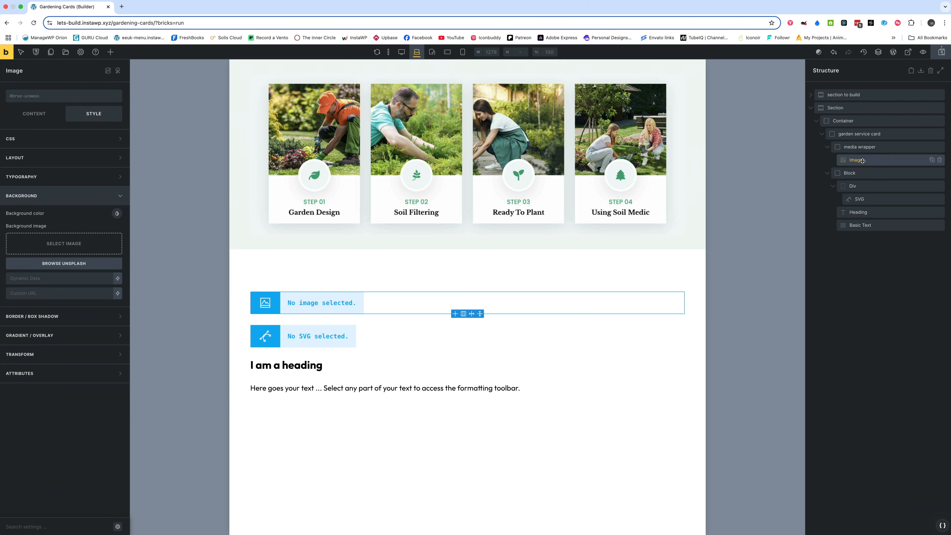
pyautogui.doubleClick(862, 161)
pyautogui.write('media')
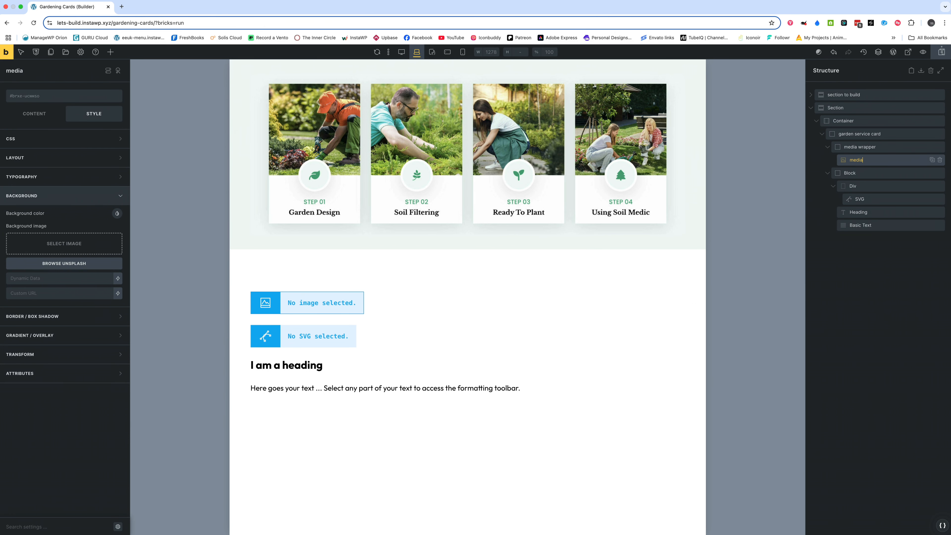
# Rename the second nested block as content wrapper
pyautogui.doubleClick(854, 172)
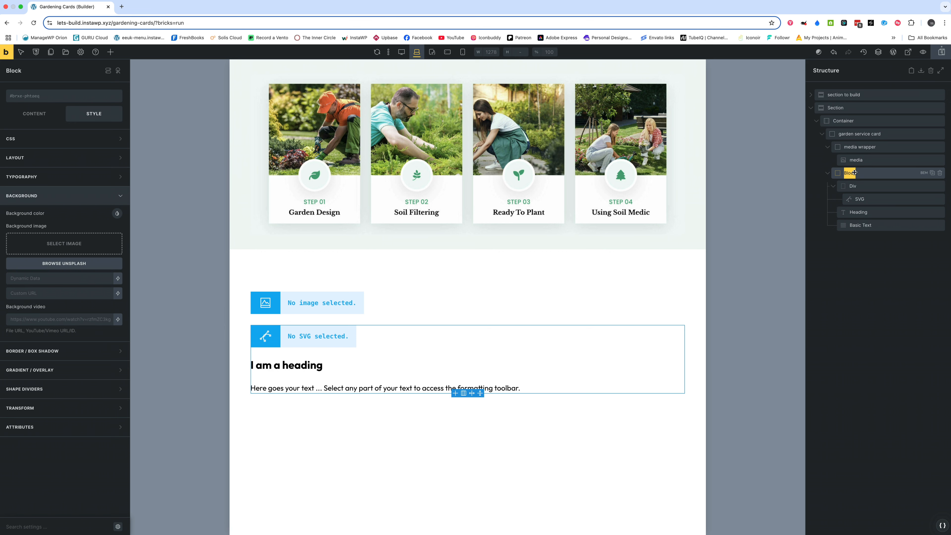
pyautogui.write('content wrapper')
pyautogui.press('Tab')
# Rename the div in the content wrapper as icon wrapper and its SVG element as icon
pyautogui.write('icon')
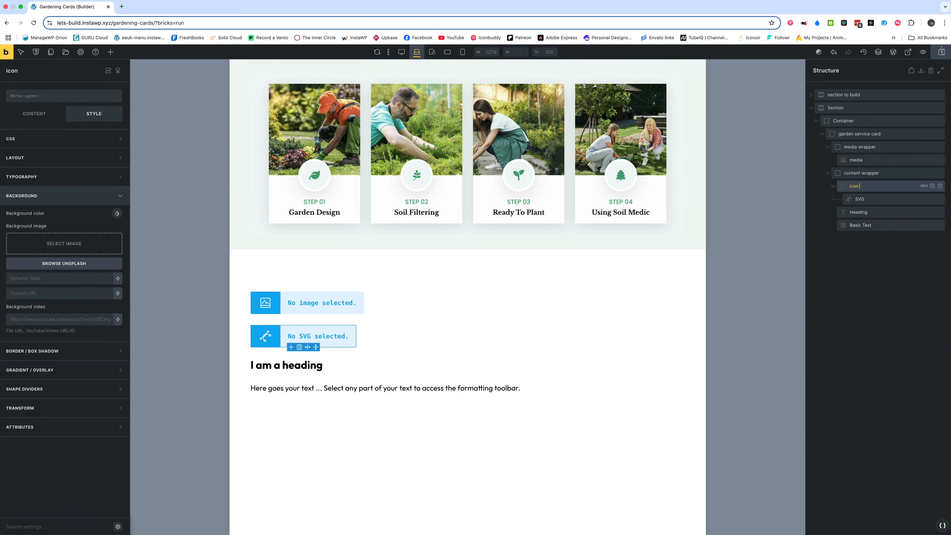
pyautogui.write(' wrapper')
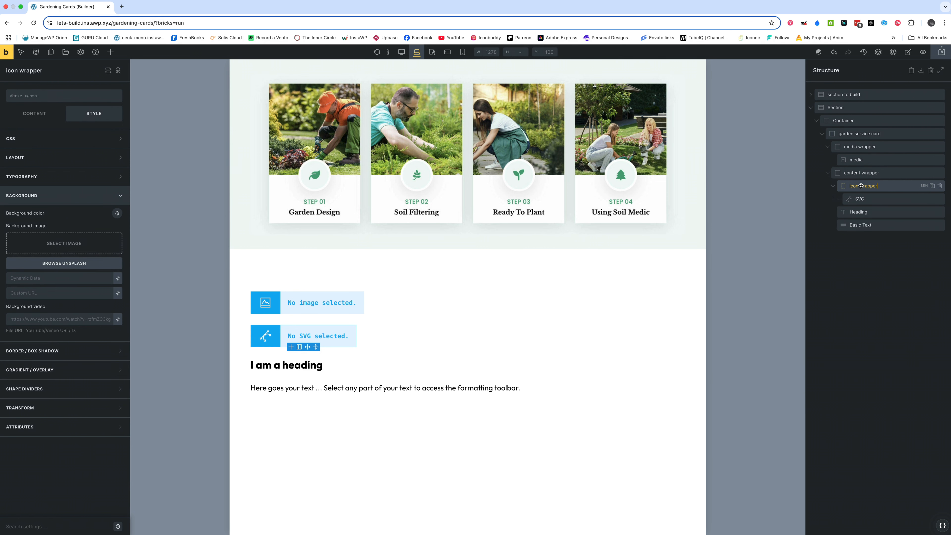
pyautogui.press('Tab')
pyautogui.write('ic')
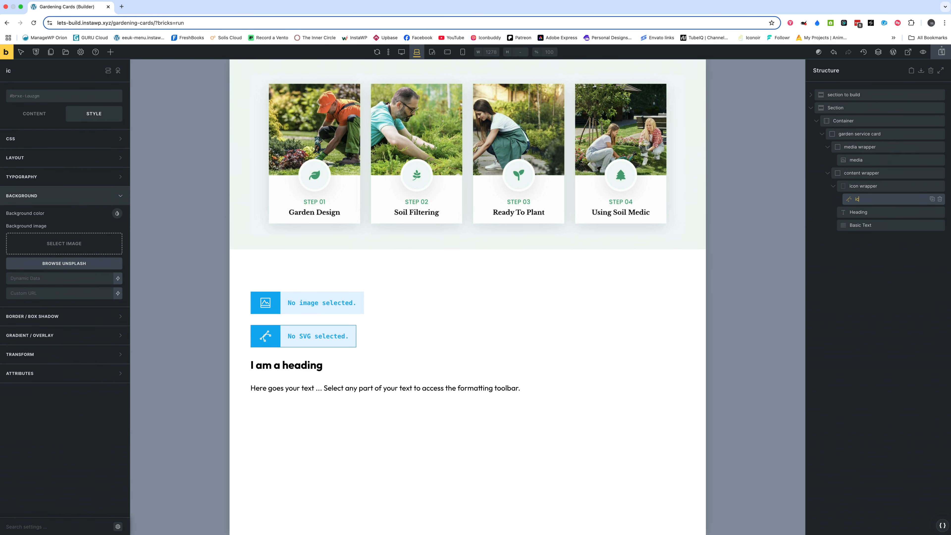
pyautogui.write('on')
pyautogui.press('Return')
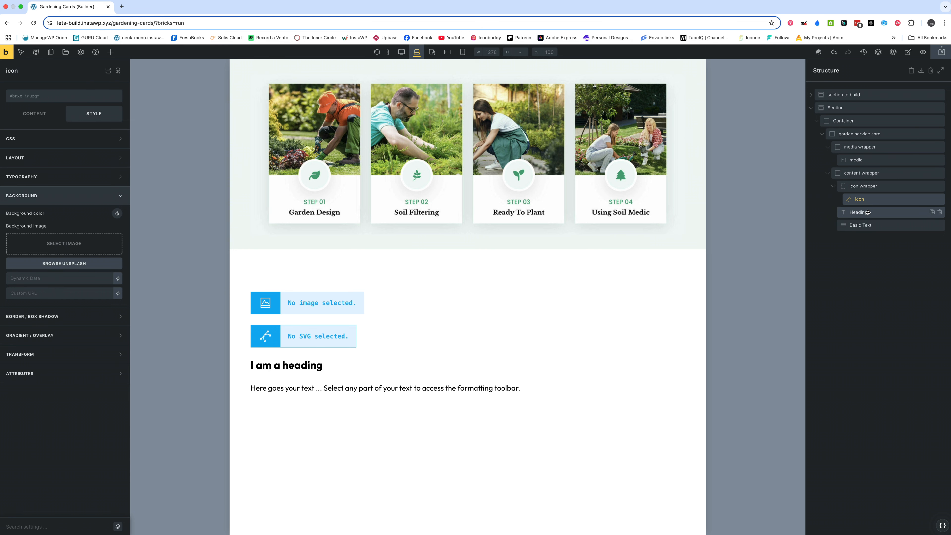
# Rename the basic text element in the content wrapper as lede
pyautogui.click(868, 212)
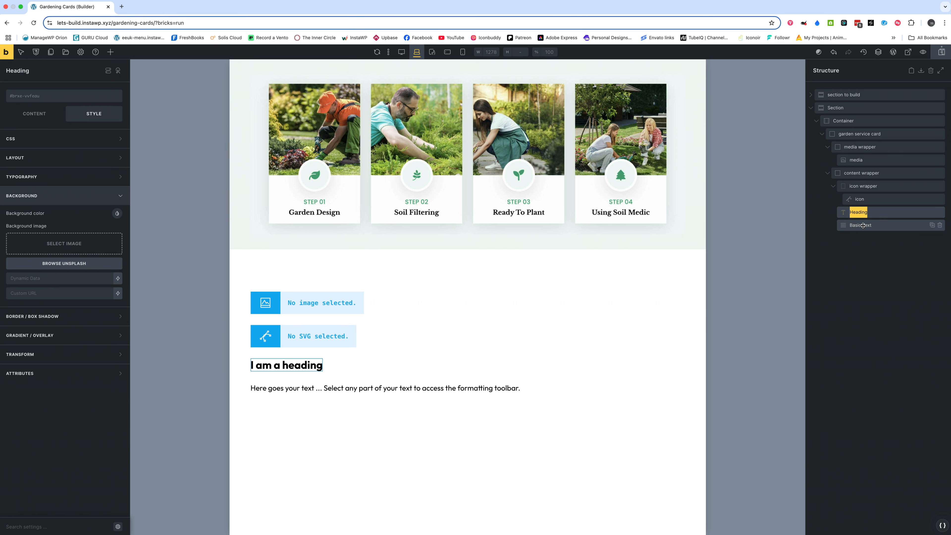
pyautogui.doubleClick(862, 226)
pyautogui.tripleClick(862, 228)
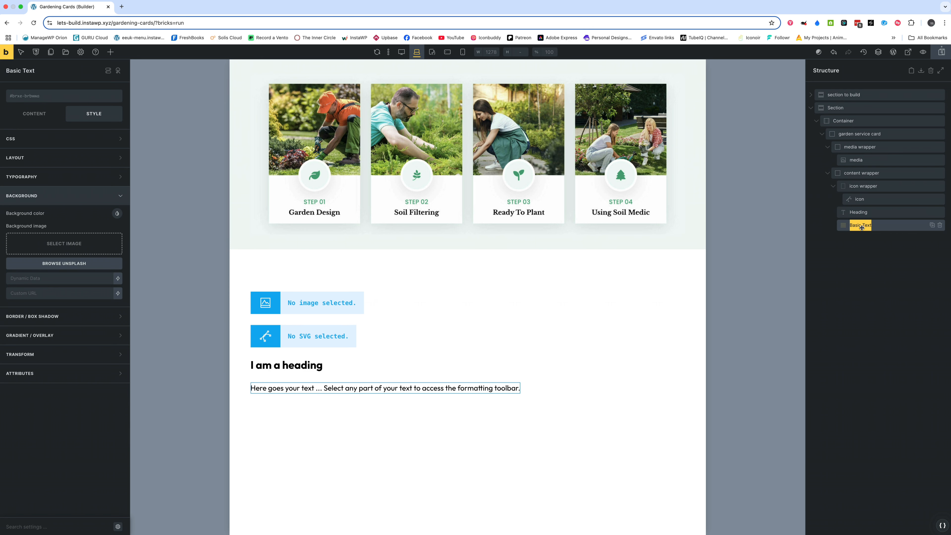
pyautogui.write('lede')
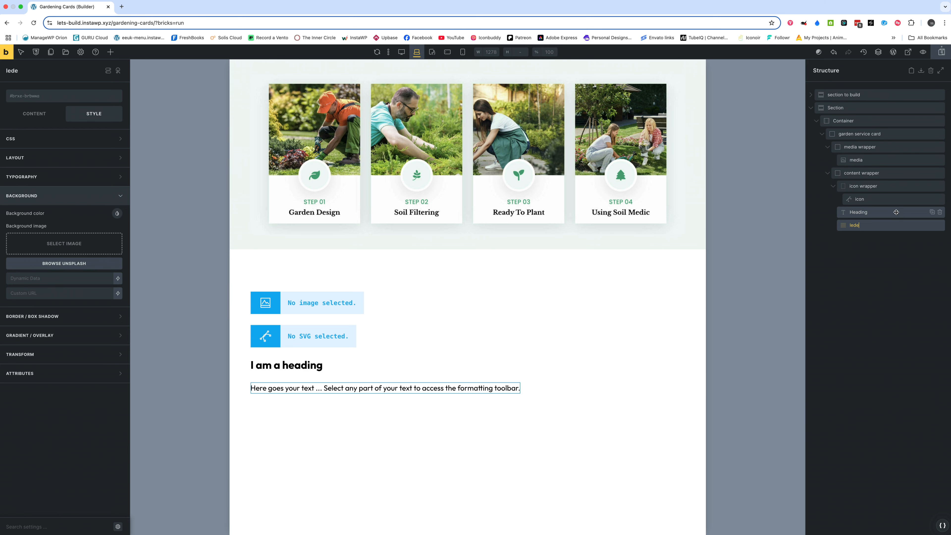
# Generate BEM classes from garden-service-card and apply them to the card and all its child elements
pyautogui.click(923, 135)
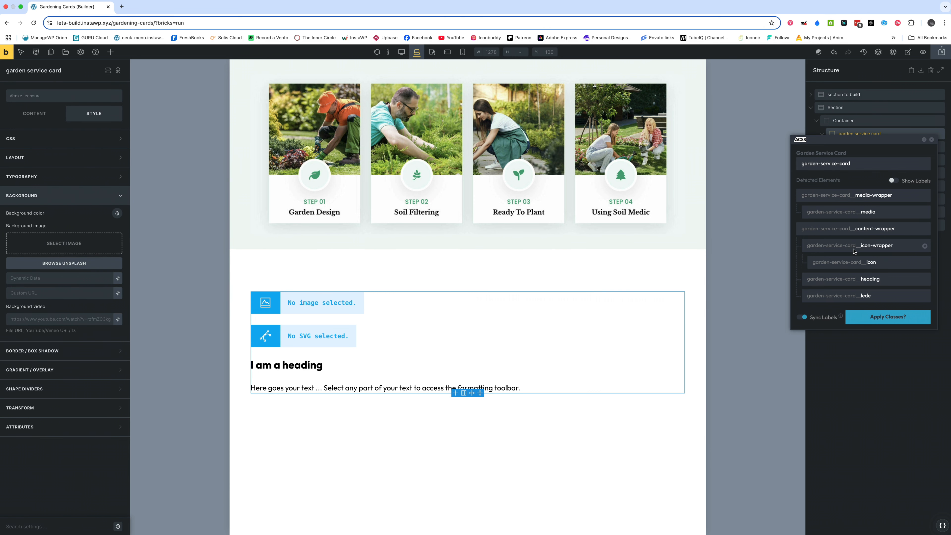
pyautogui.click(879, 317)
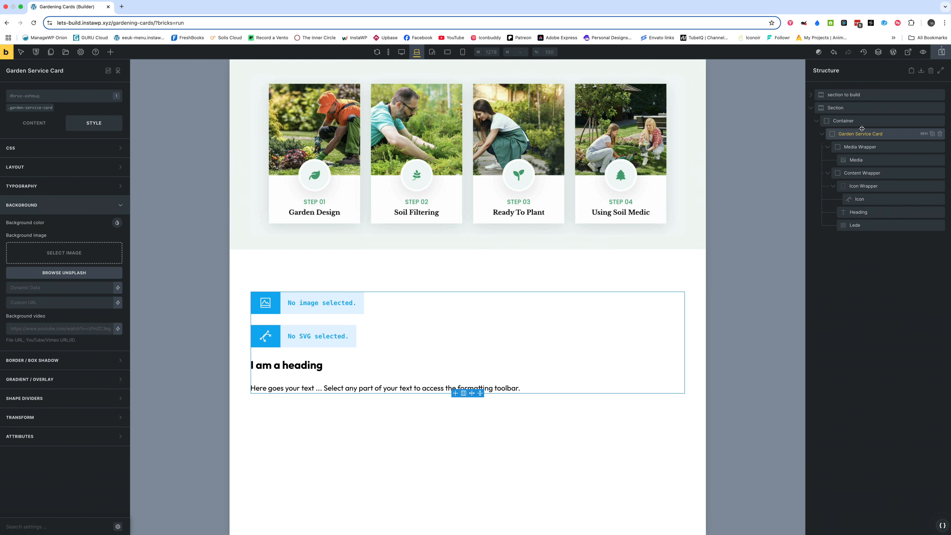
# Open the image picker for the card's Media element and search Instant Images for "gardening"
pyautogui.click(322, 301)
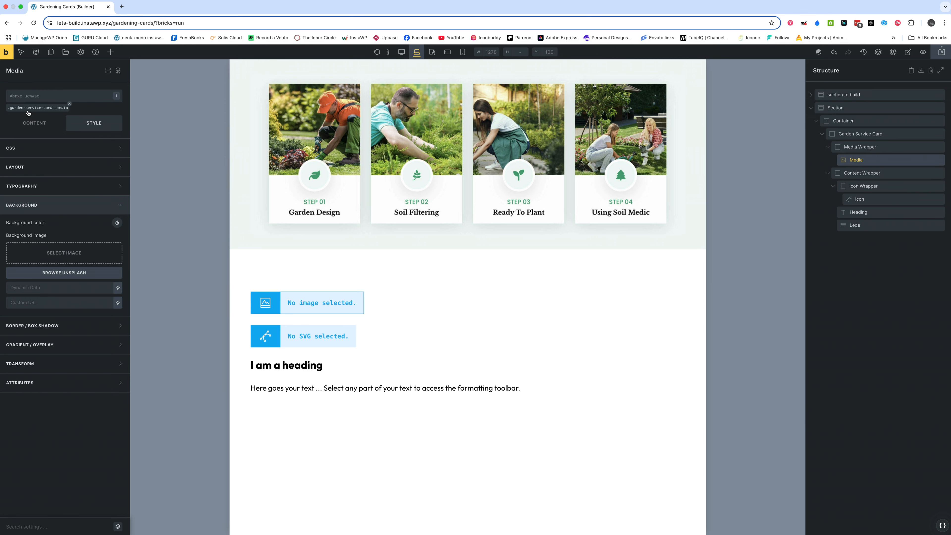
pyautogui.click(32, 128)
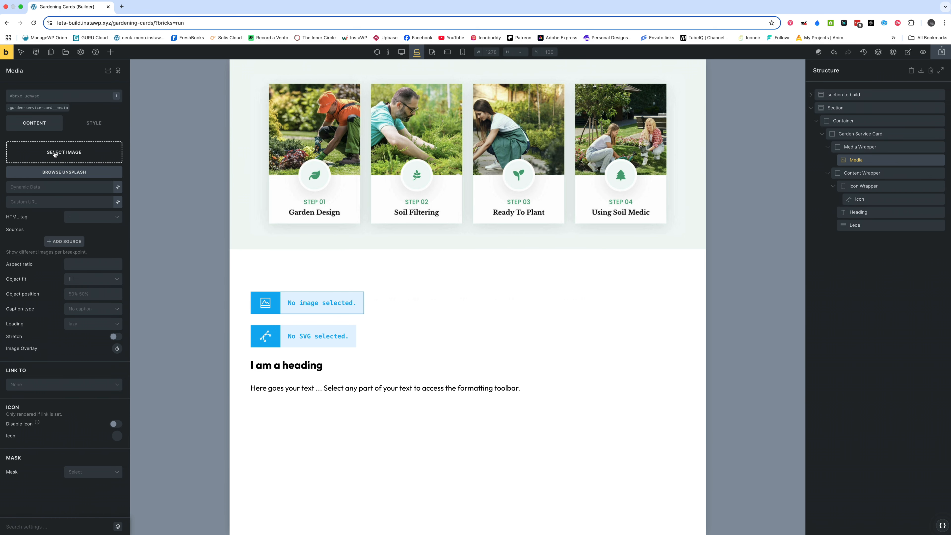
pyautogui.click(54, 154)
pyautogui.click(231, 82)
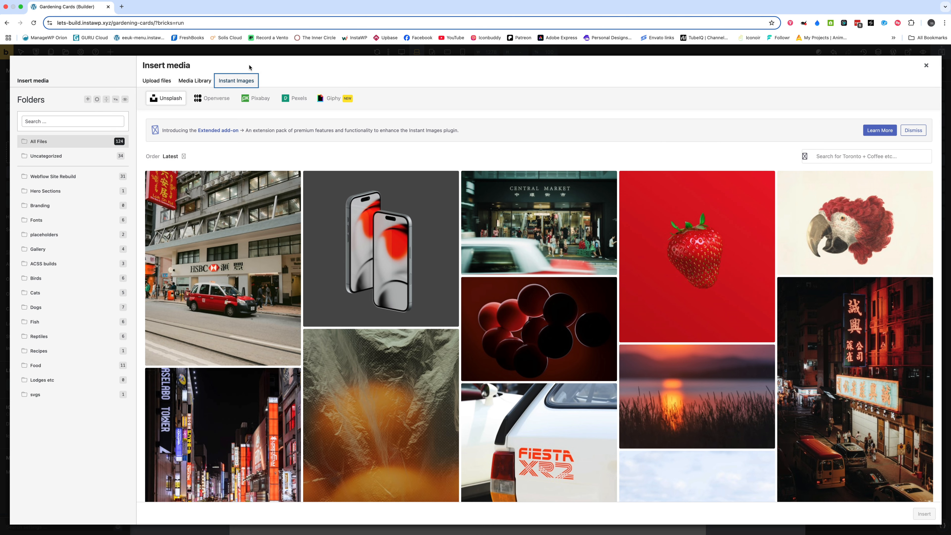
pyautogui.click(862, 156)
pyautogui.write('gardening')
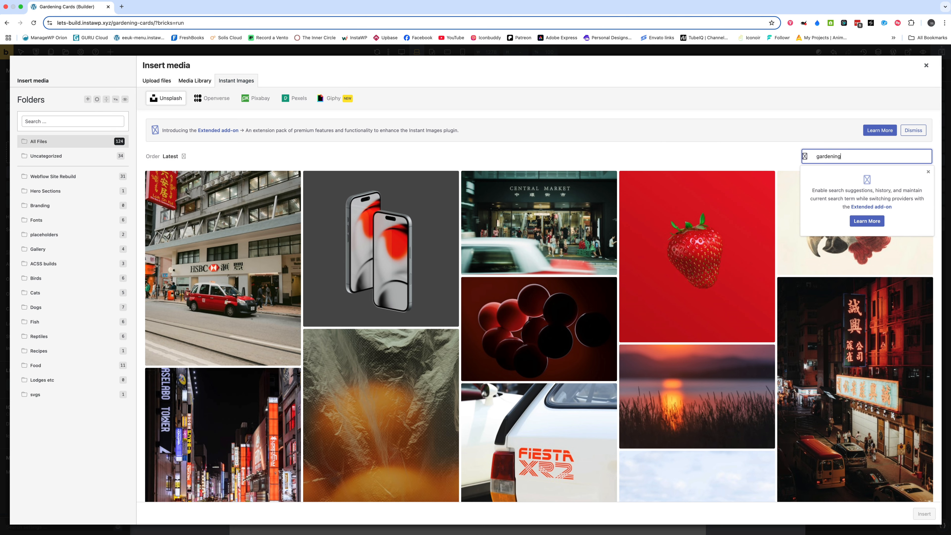
pyautogui.press('Return')
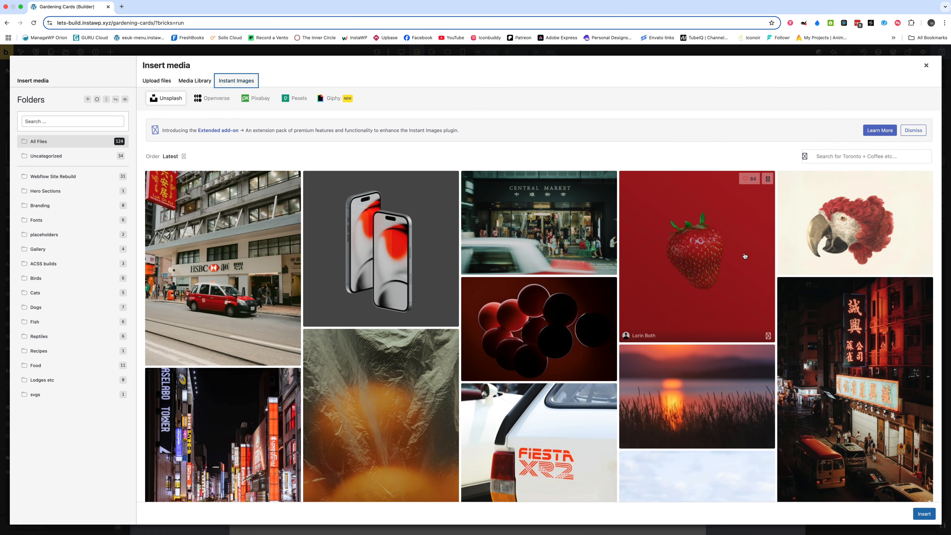
# Search Instant Images for gardening photos again and download the green garden shovel photo to the media library
pyautogui.click(862, 156)
pyautogui.write('gard')
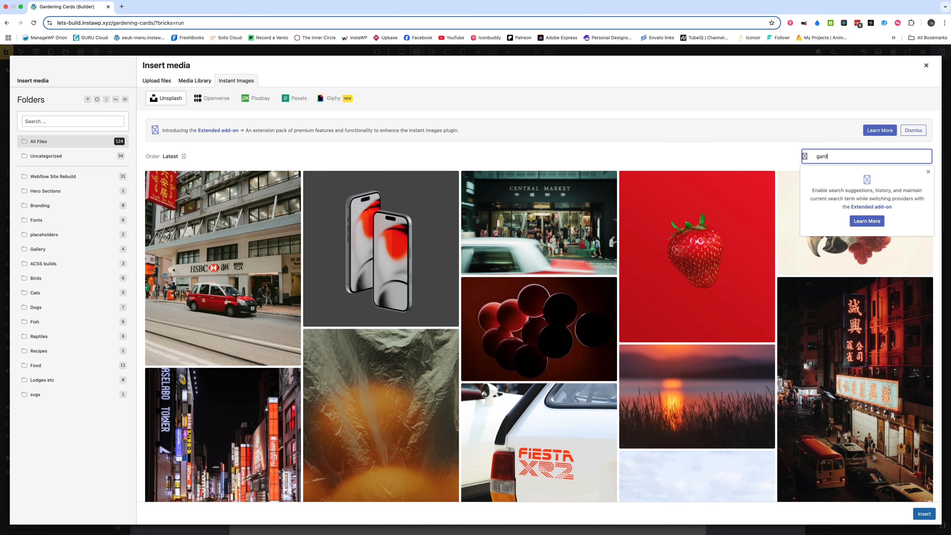
pyautogui.write('ening')
pyautogui.press('Return')
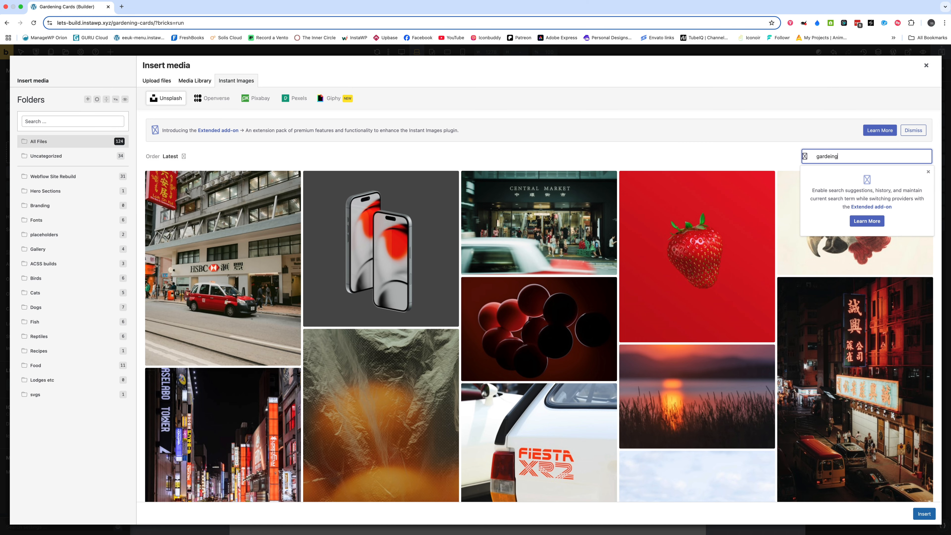
pyautogui.press('Return')
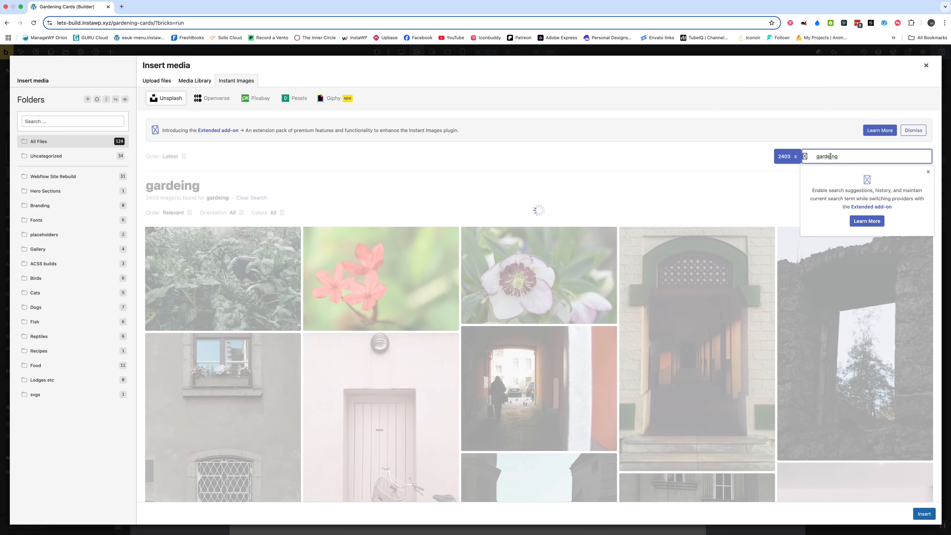
pyautogui.scroll(-5, 763, 221)
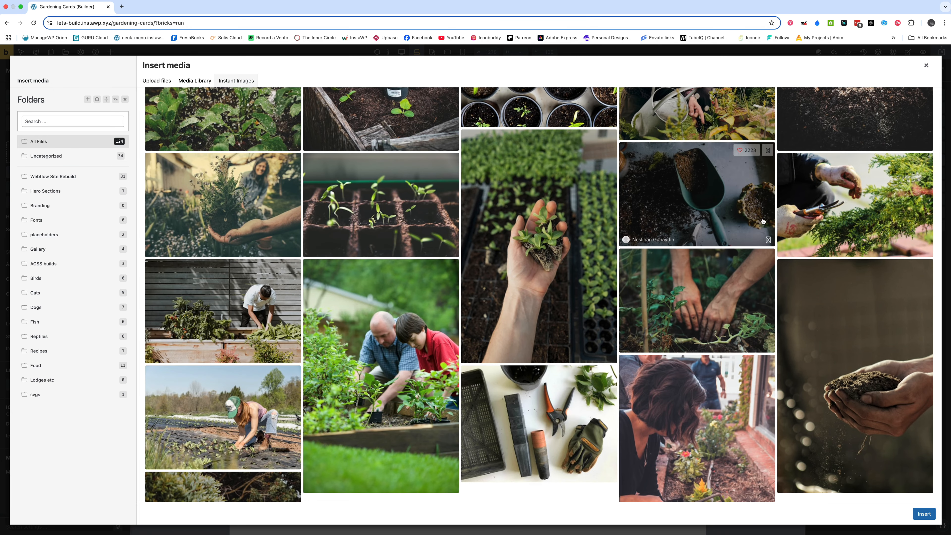
pyautogui.click(718, 204)
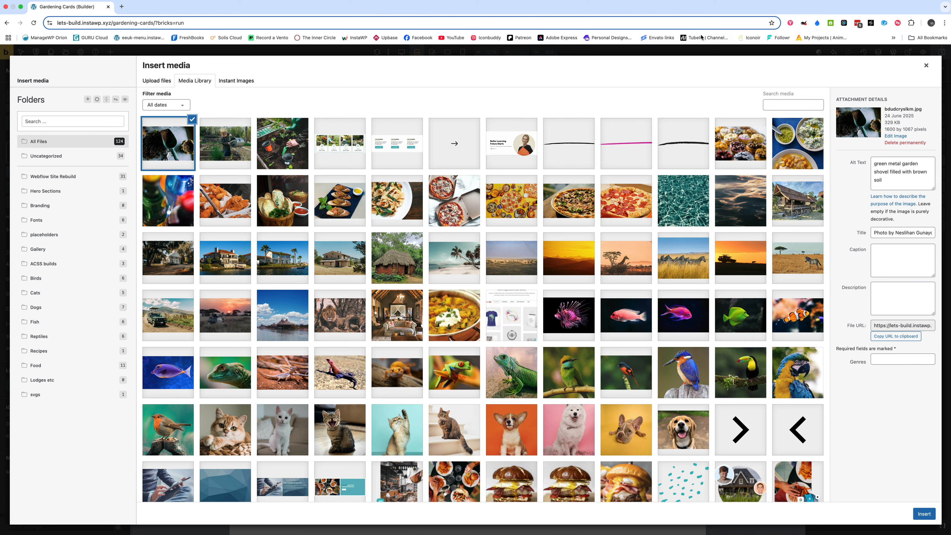
# Search Instant Images for garden photos and insert the photo of a man and boy planting as the Media image
pyautogui.click(236, 81)
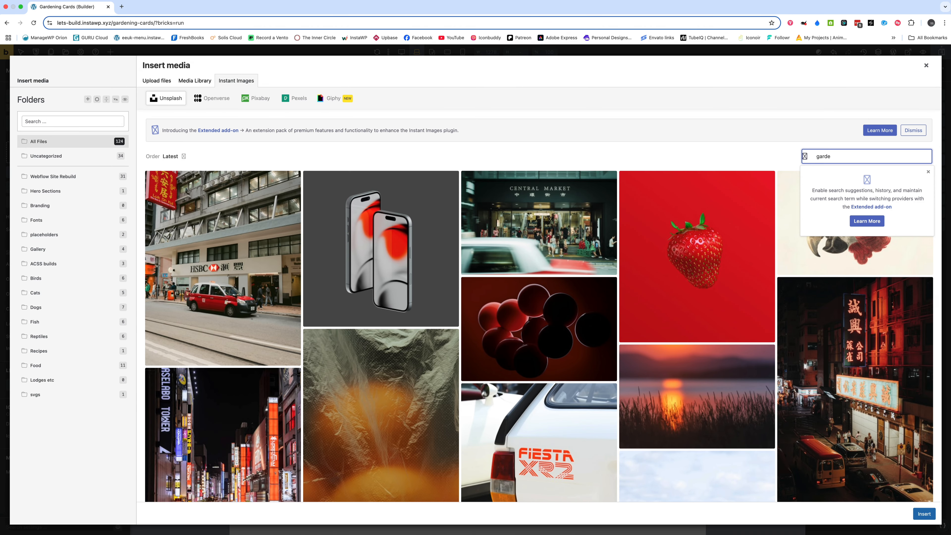
pyautogui.write('n')
pyautogui.press('Return')
pyautogui.scroll(-5, 545, 232)
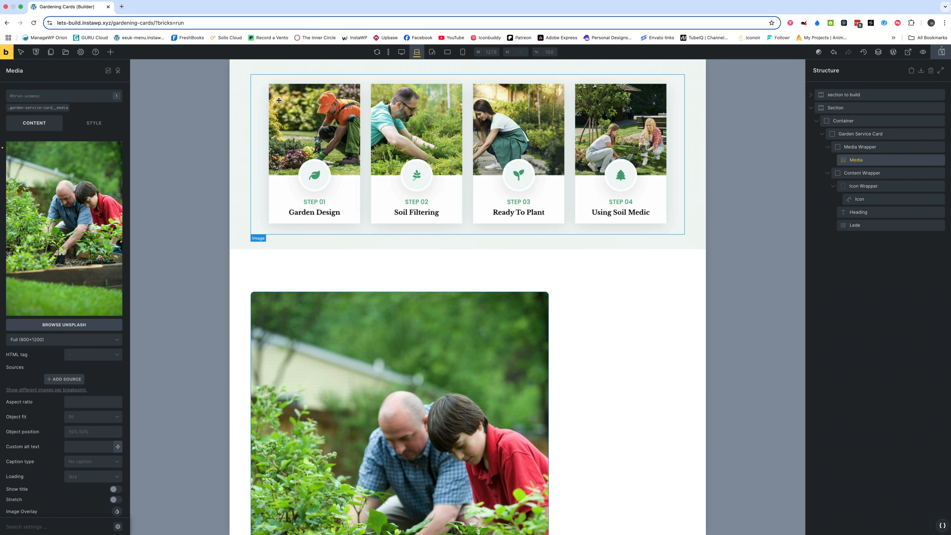
# Set the border radius of the garden-service-card__media class to 0 on all four corners
pyautogui.click(25, 109)
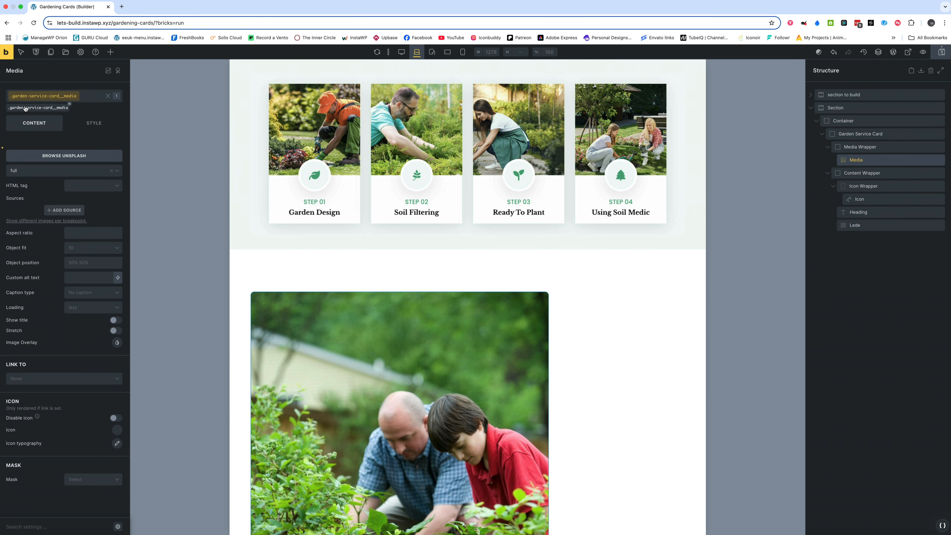
pyautogui.click(94, 123)
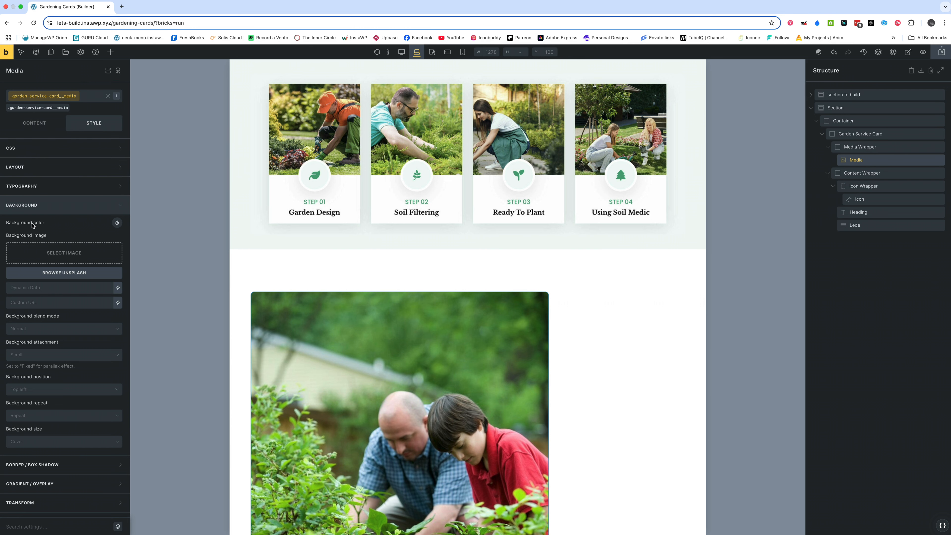
pyautogui.click(27, 205)
pyautogui.click(27, 224)
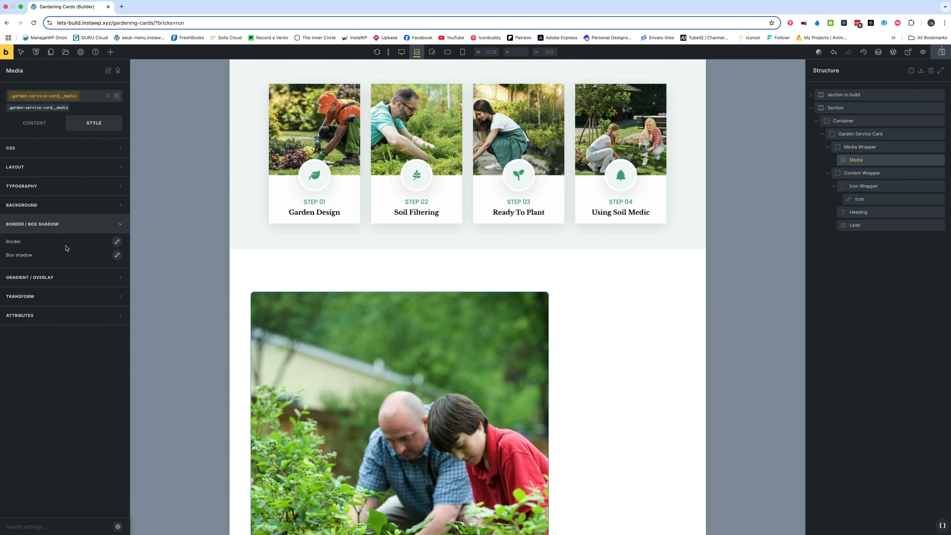
pyautogui.click(117, 243)
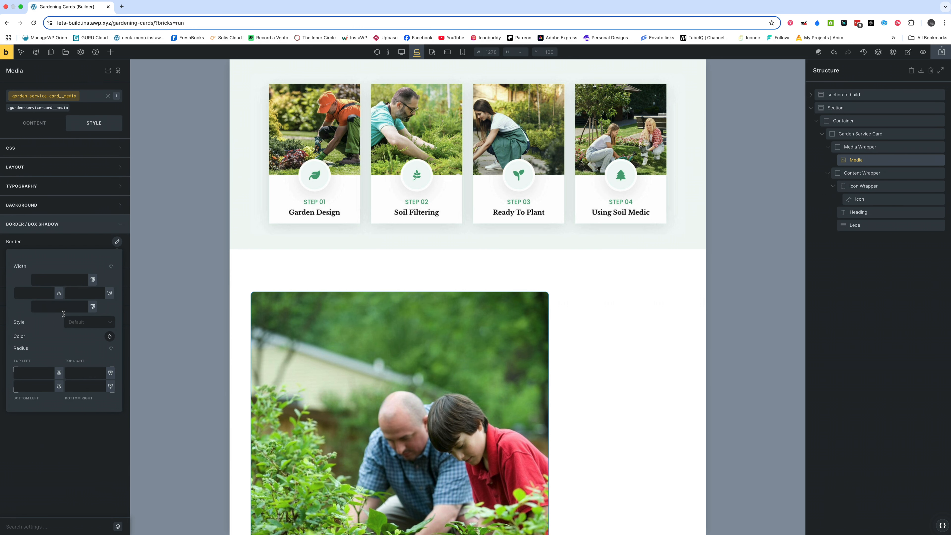
pyautogui.click(28, 373)
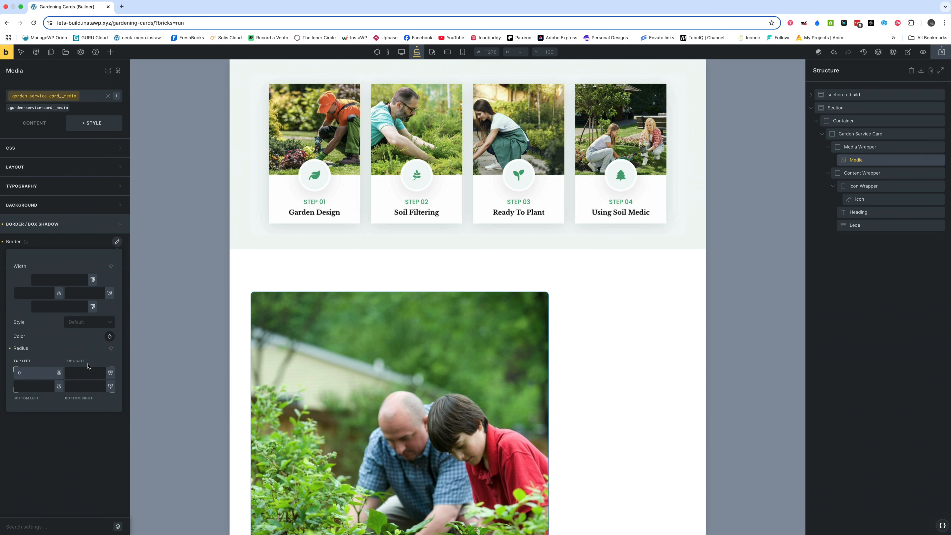
pyautogui.click(112, 349)
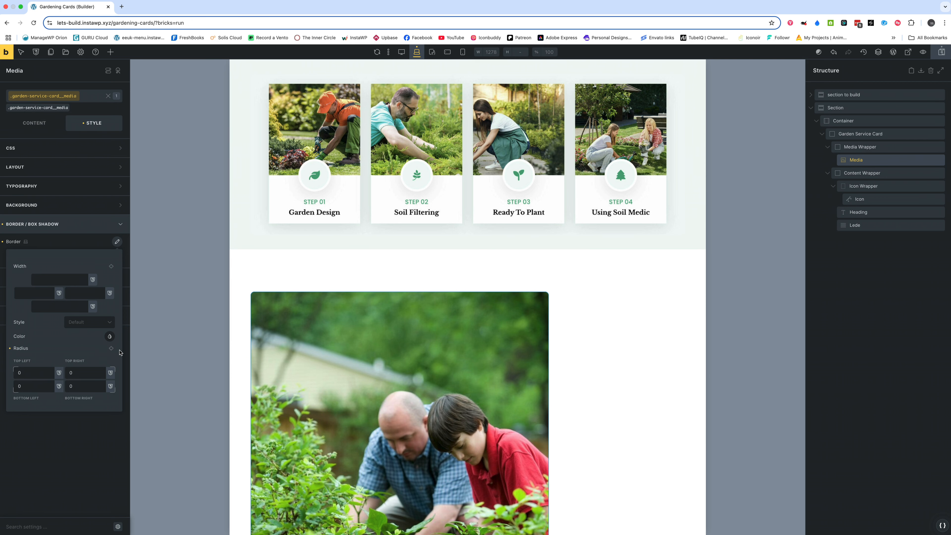
# Set the Media Wrapper's border radius to 0 on all linked corners
pyautogui.scroll(-8, 690, 189)
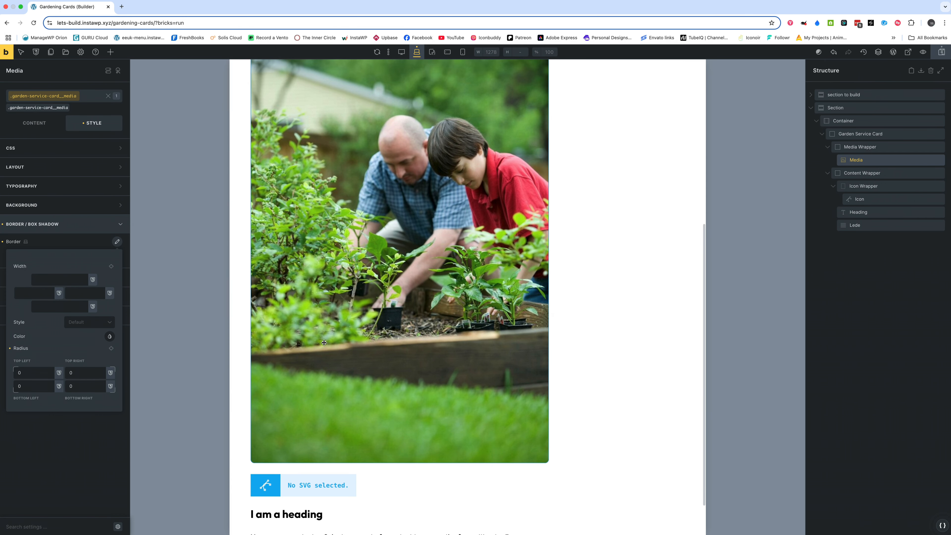
pyautogui.click(687, 190)
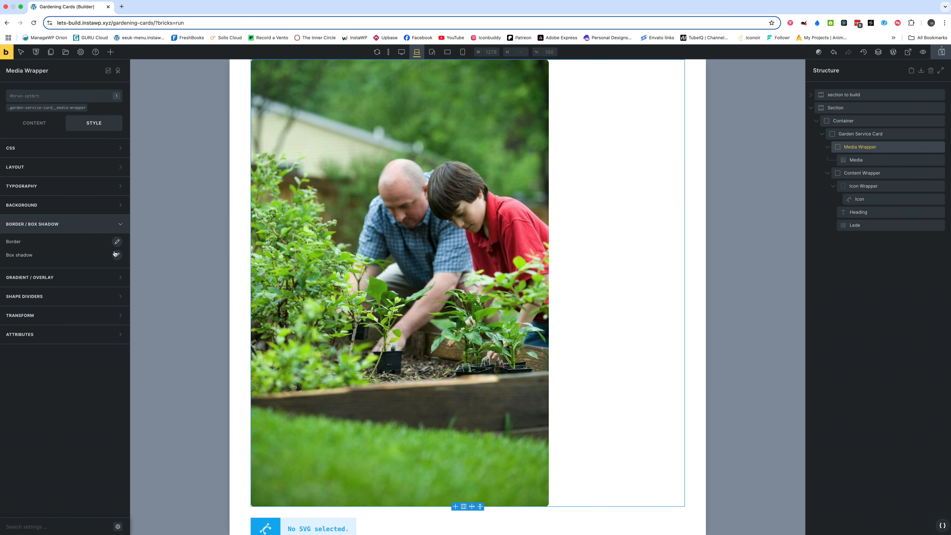
pyautogui.click(117, 242)
pyautogui.click(111, 348)
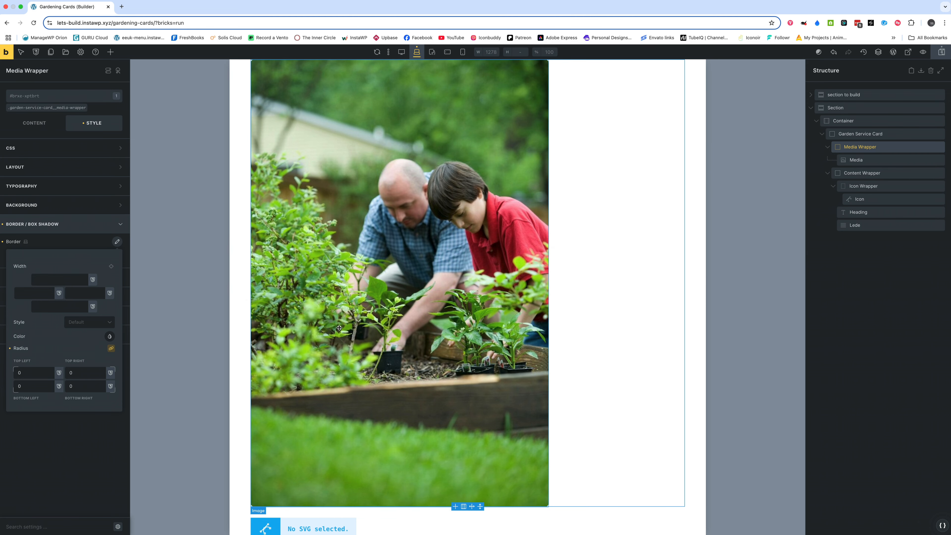
pyautogui.scroll(1, 339, 328)
pyautogui.scroll(2, 339, 327)
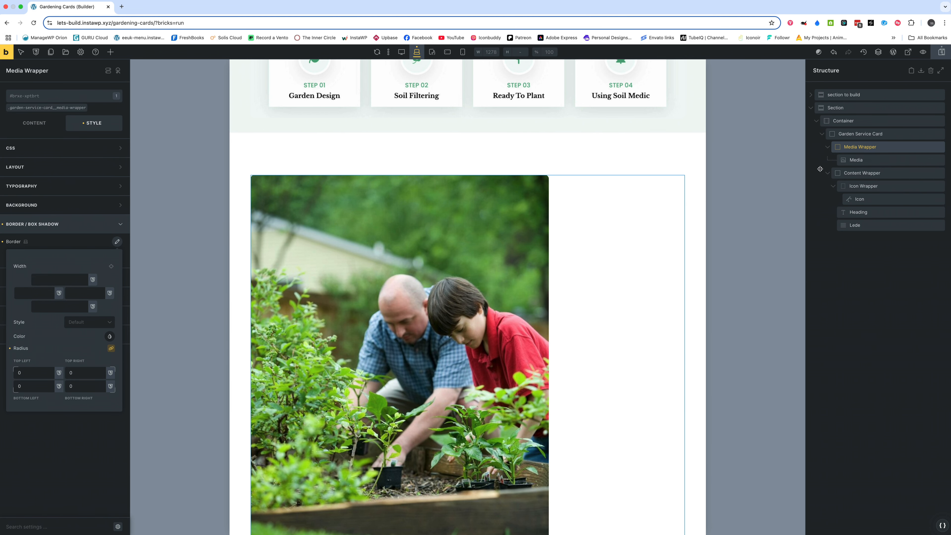
# Save the page, reload the builder and check the Media image's corners
pyautogui.click(847, 160)
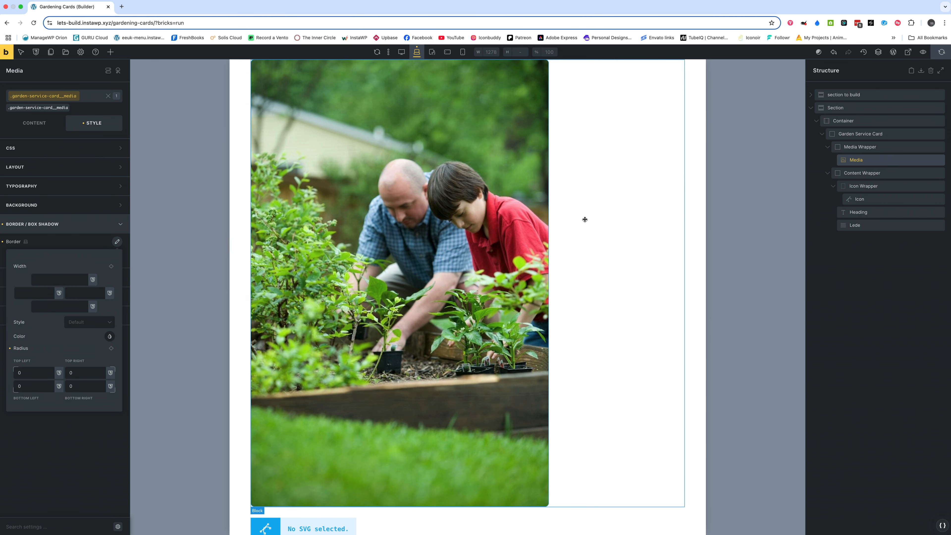
pyautogui.scroll(4, 585, 219)
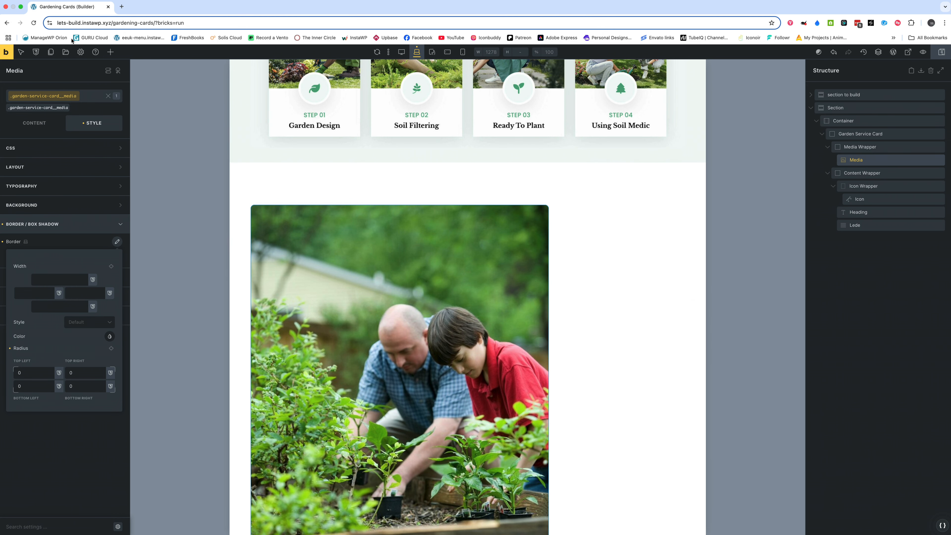
pyautogui.click(33, 23)
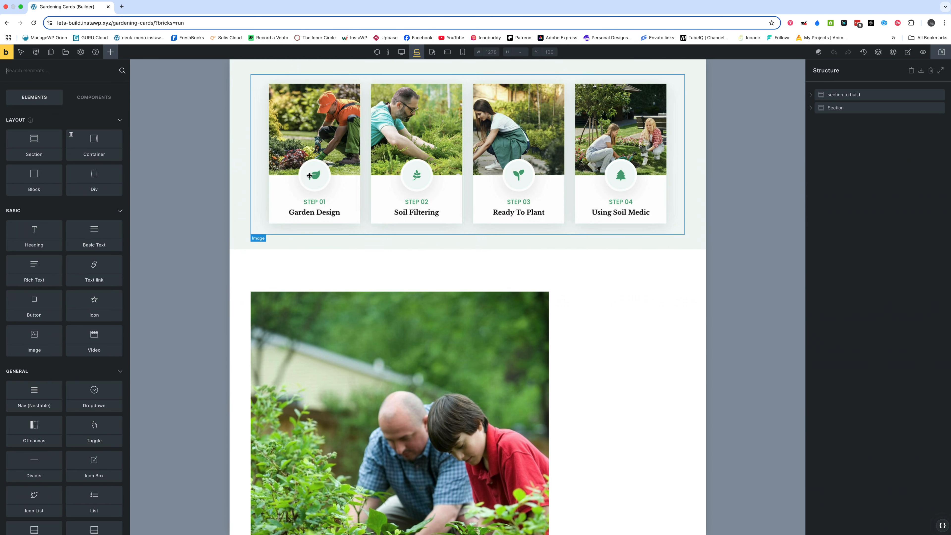
pyautogui.scroll(-5, 309, 175)
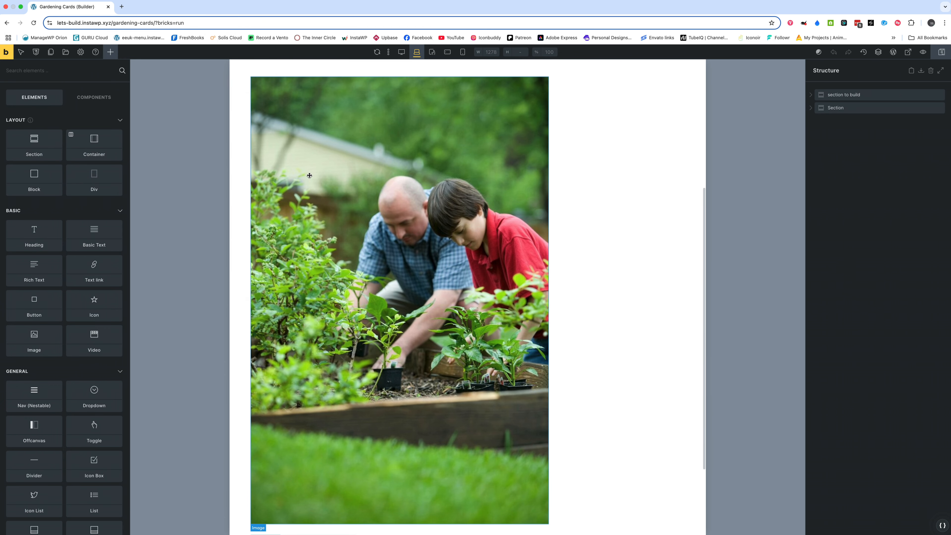
pyautogui.click(675, 110)
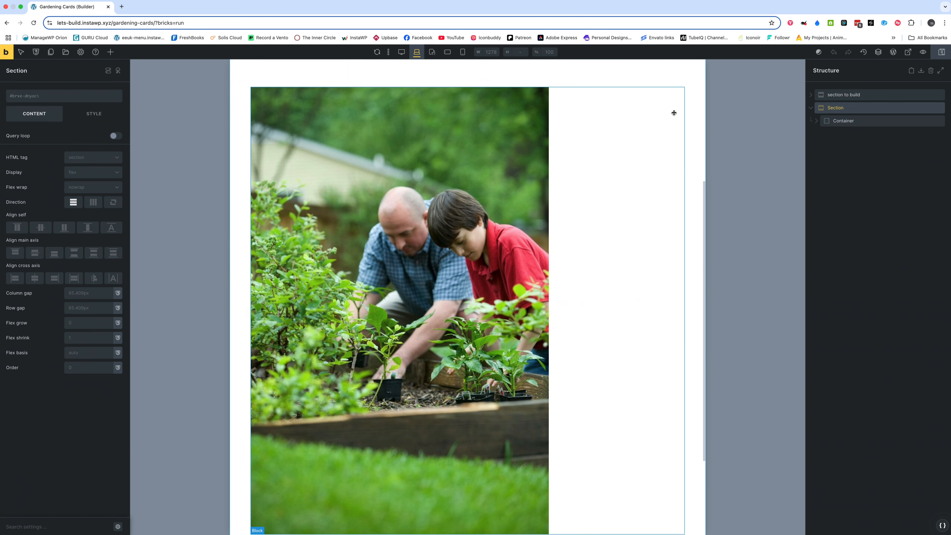
pyautogui.scroll(5, 661, 112)
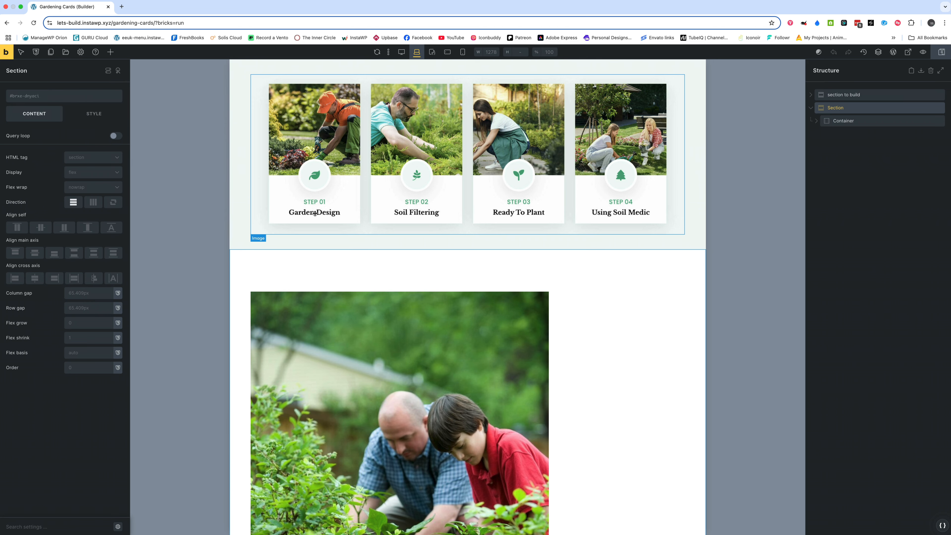
# Expand the Garden Service Card down to its Content Wrapper and set the Lede text to "Step 1"
pyautogui.click(824, 121)
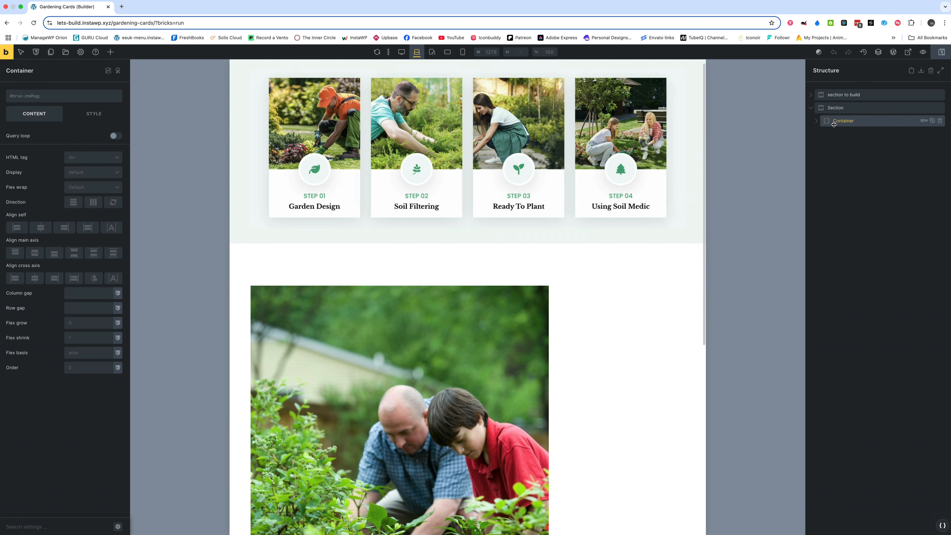
pyautogui.click(818, 122)
pyautogui.click(839, 134)
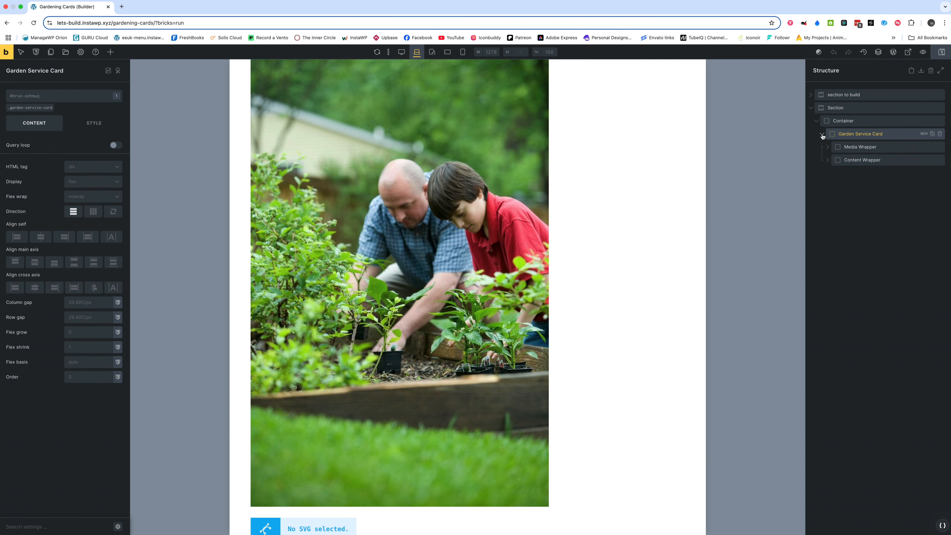
pyautogui.click(829, 161)
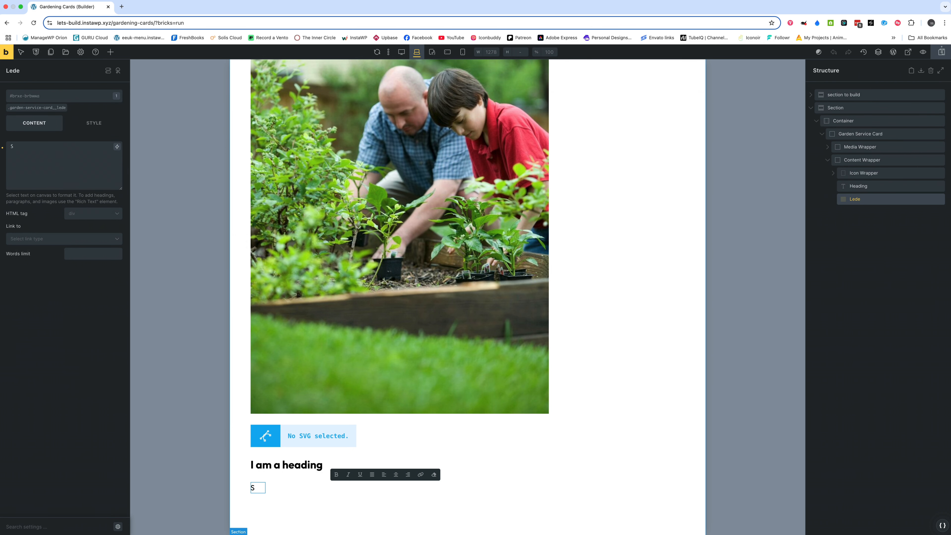
pyautogui.write('tep 1')
# Change the card's heading text to "Garden Design"
pyautogui.click(292, 465)
pyautogui.write('Gar')
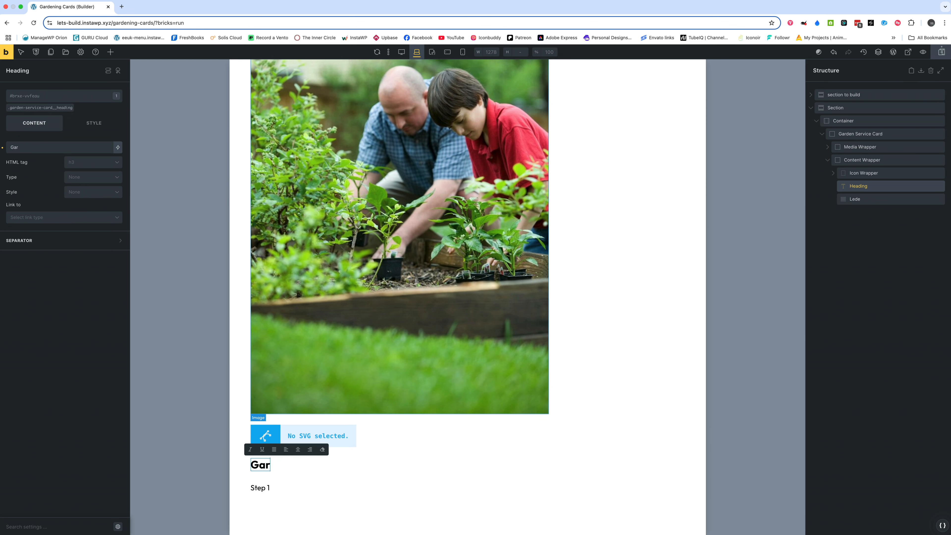
pyautogui.write('den Design')
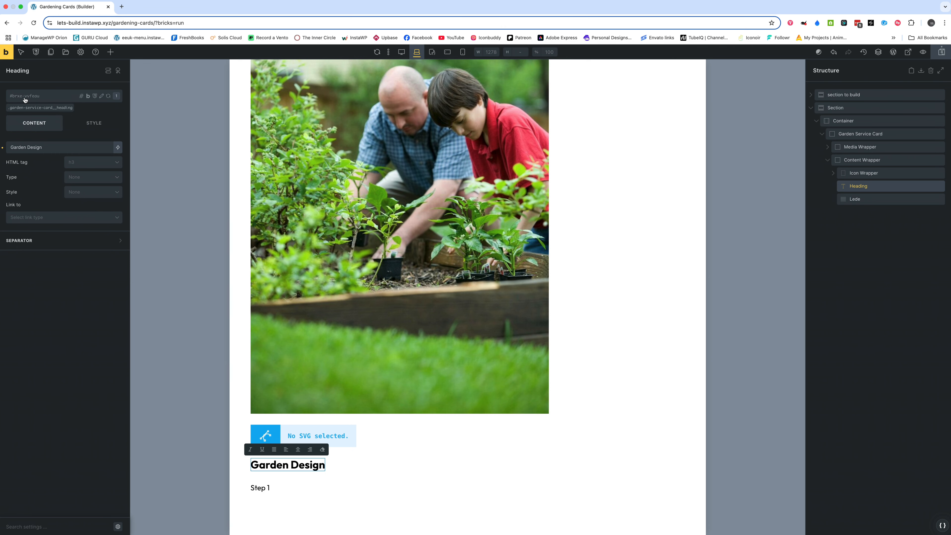
# Center the Content Wrapper's self alignment and its cross-axis alignment on its class
pyautogui.scroll(6, 389, 191)
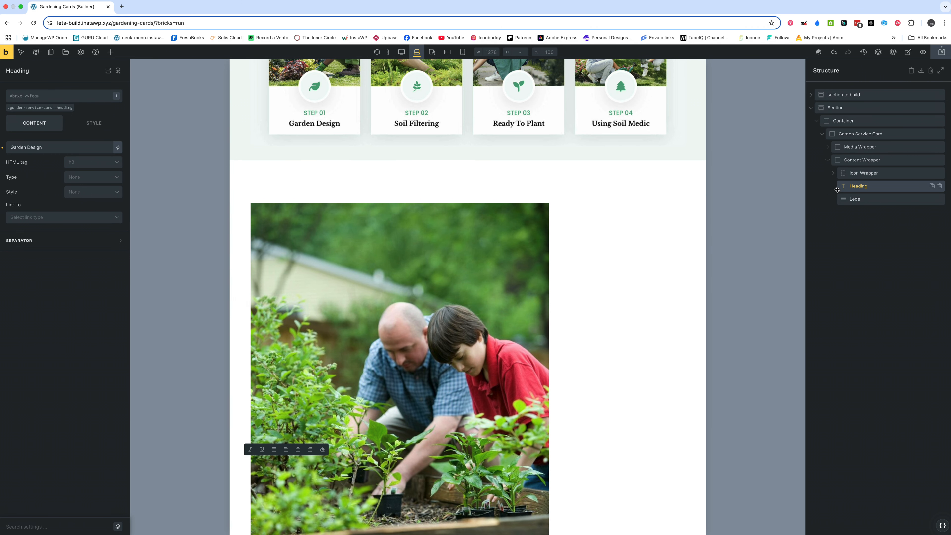
pyautogui.click(862, 160)
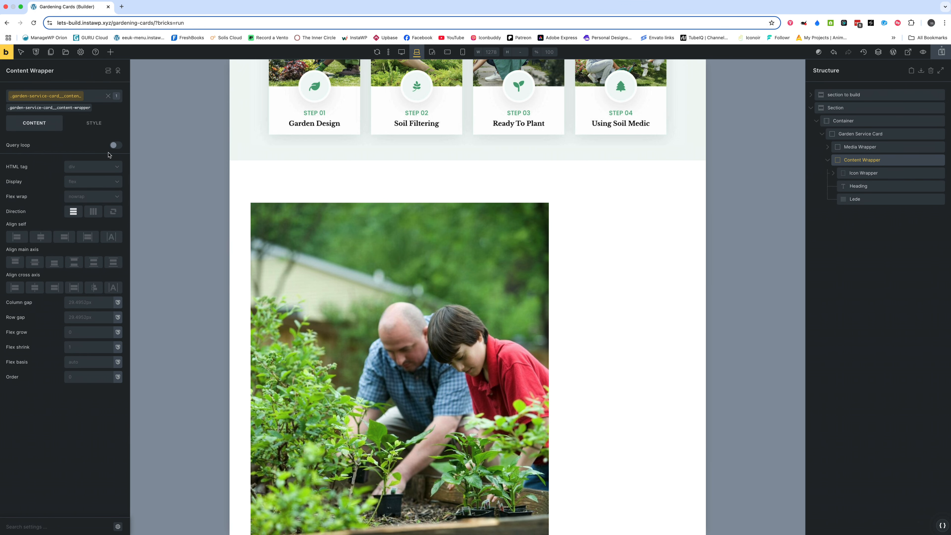
pyautogui.click(39, 237)
pyautogui.scroll(-6, 307, 285)
pyautogui.scroll(-1, 308, 287)
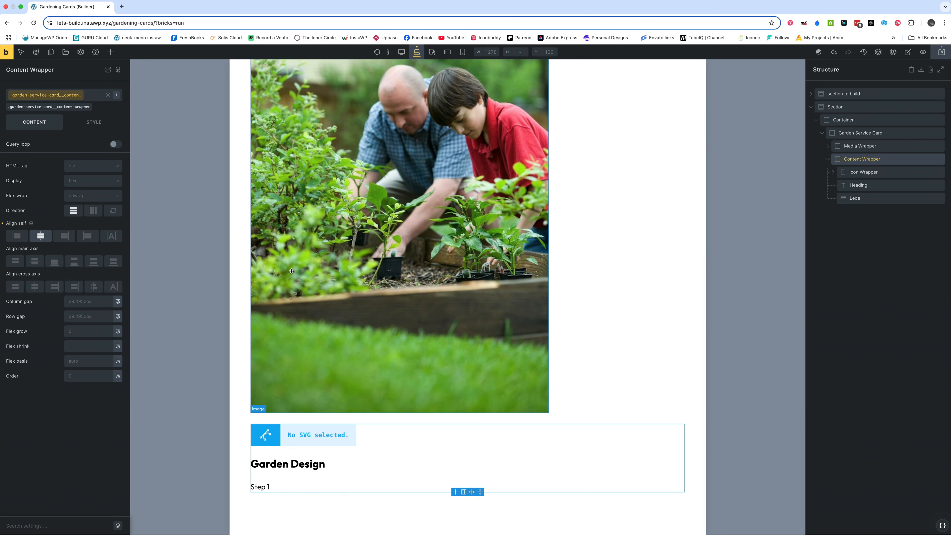
pyautogui.click(34, 287)
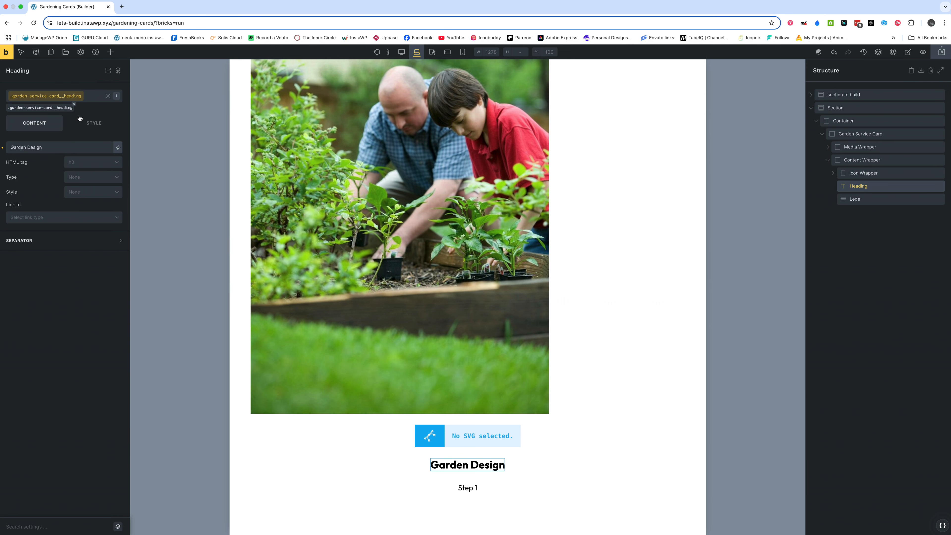
# Center the text alignment of the "Step 1" Lede through its garden-service-card__lede class
pyautogui.click(95, 124)
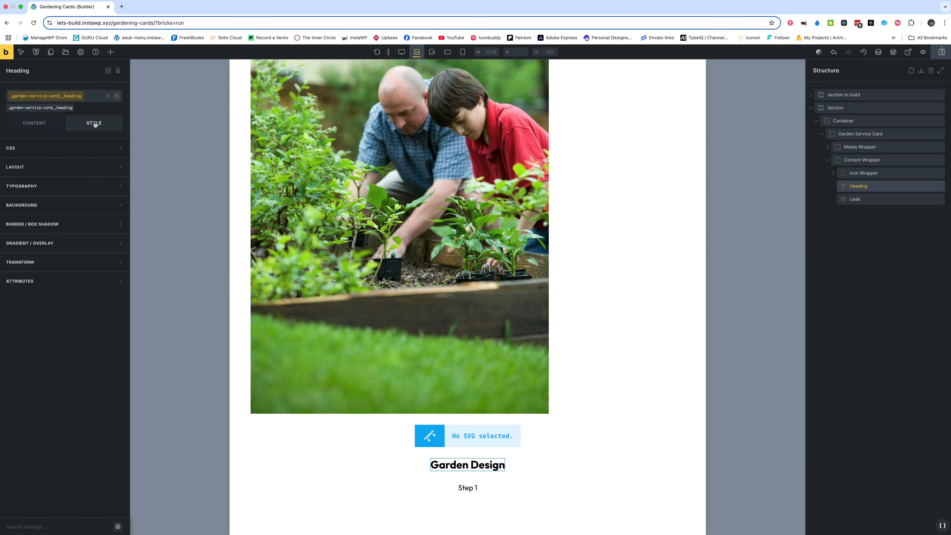
pyautogui.click(39, 187)
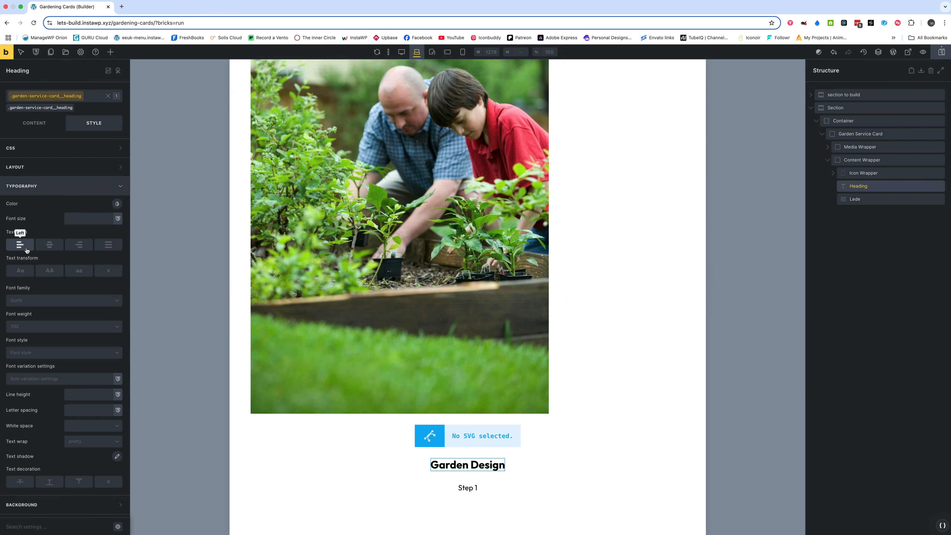
pyautogui.click(468, 487)
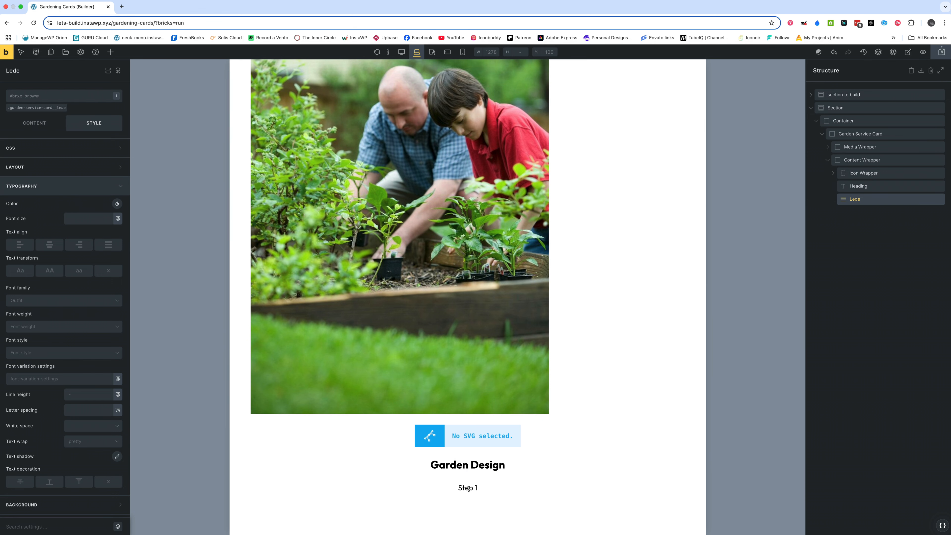
pyautogui.click(37, 110)
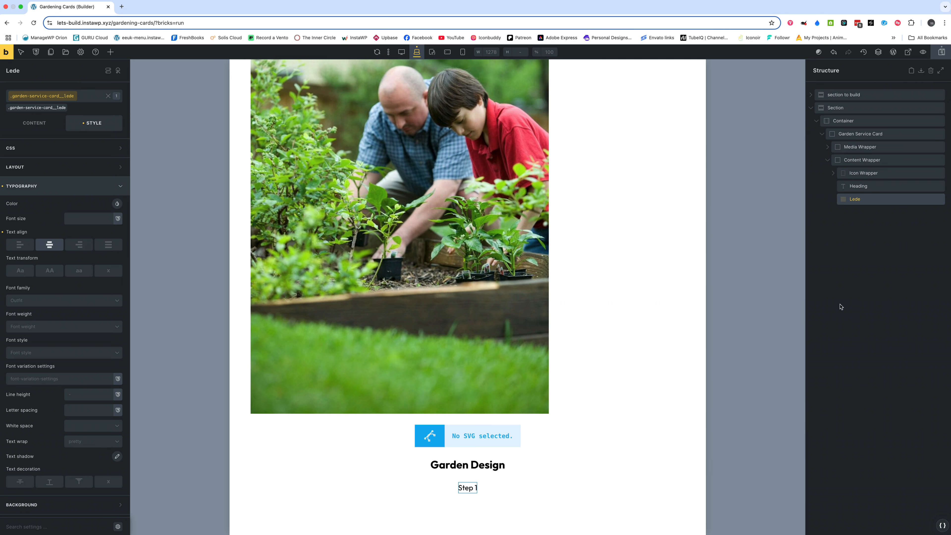
# Set the display of the Container around the Garden Service Card to grid
pyautogui.click(845, 123)
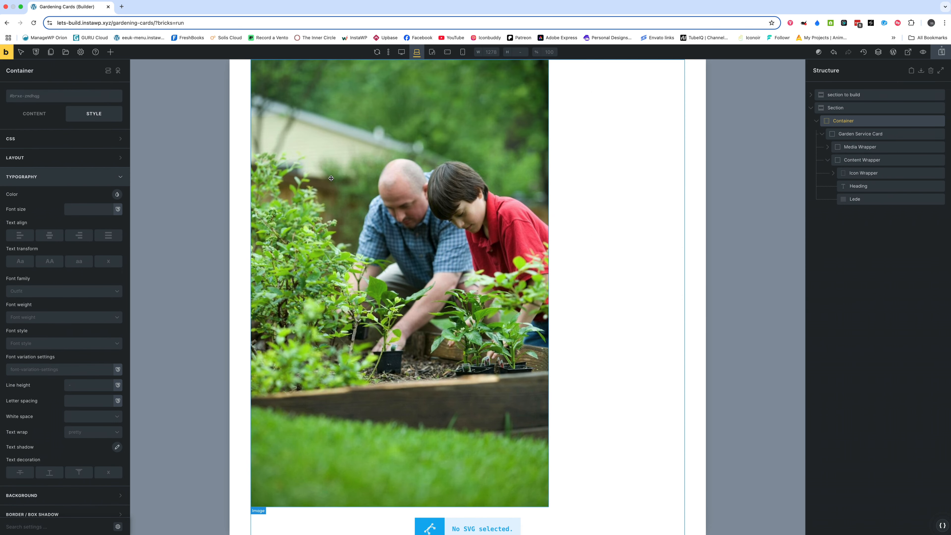
pyautogui.scroll(5, 331, 178)
pyautogui.scroll(-5, 331, 178)
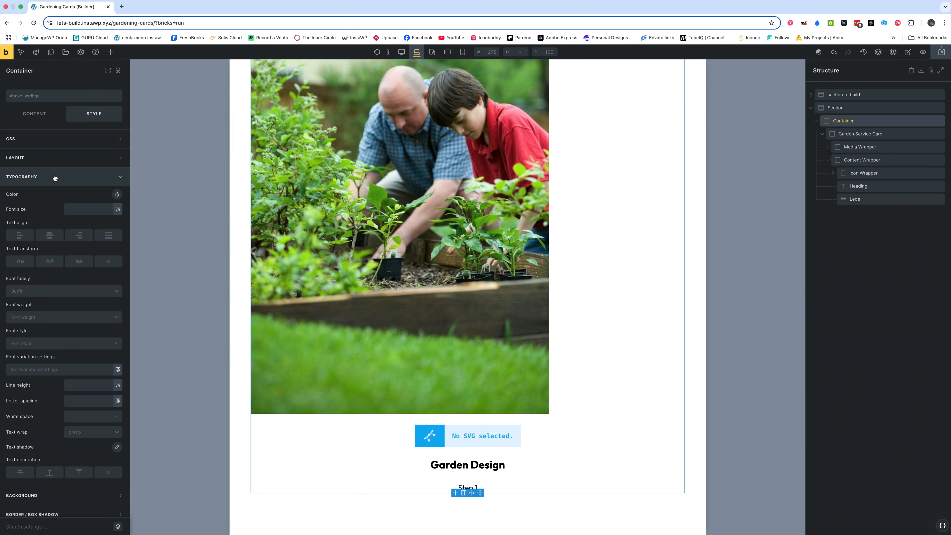
pyautogui.click(35, 113)
pyautogui.click(92, 172)
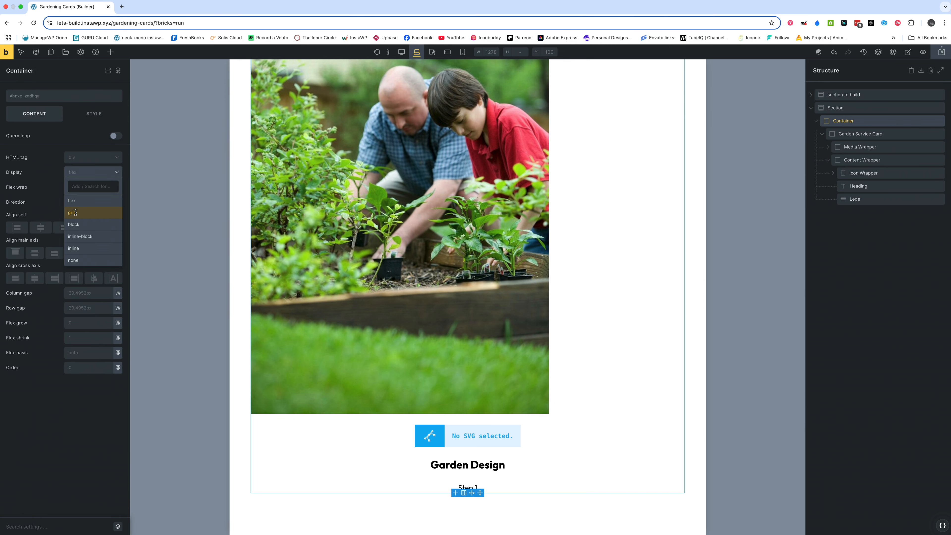
pyautogui.click(75, 213)
# Try to set the Container's grid template columns to repeat (4, minmax(0, 1fr))
pyautogui.click(33, 213)
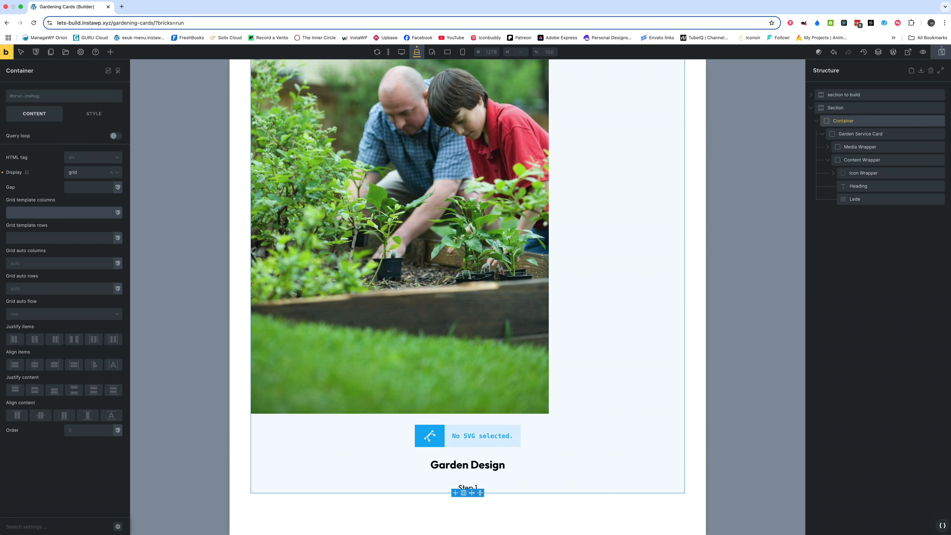
pyautogui.write('1f')
pyautogui.write('repeate(4,')
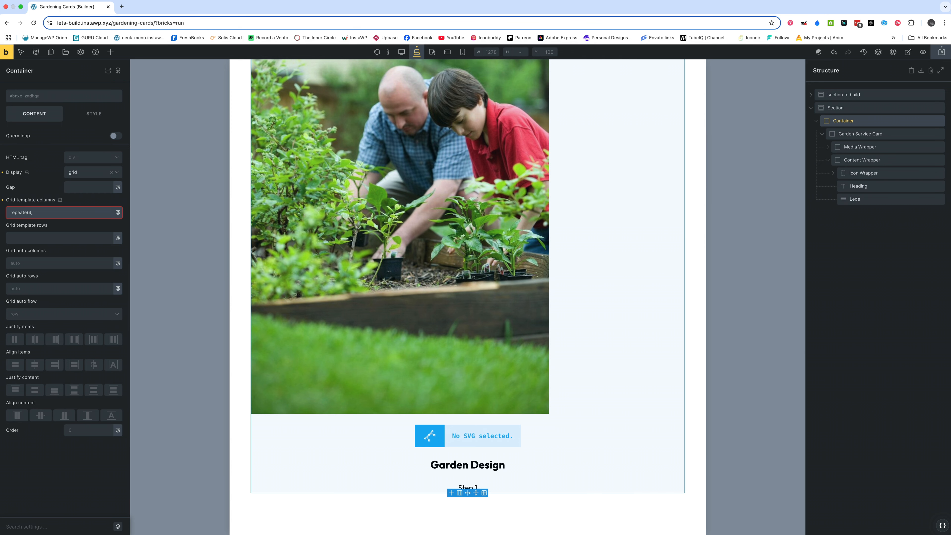
pyautogui.write('minmax(1fr')
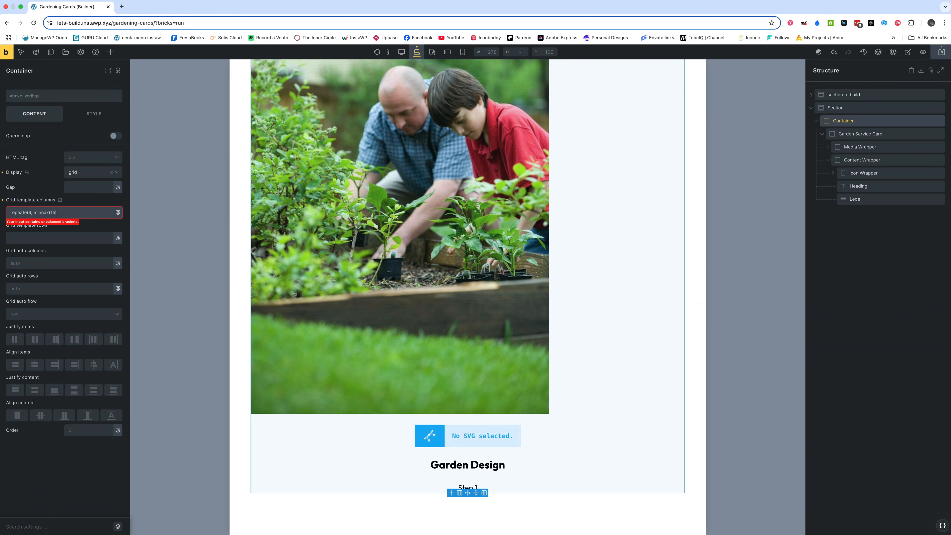
pyautogui.write('))')
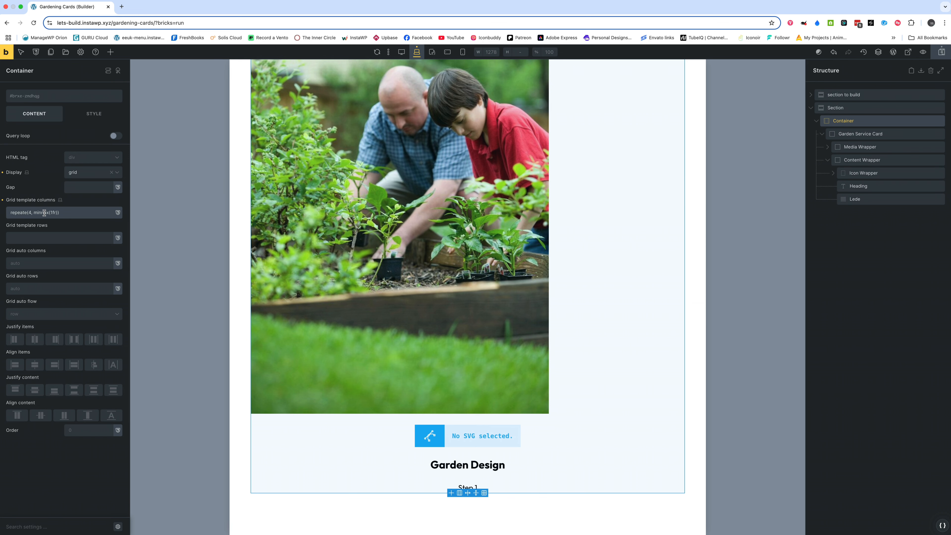
pyautogui.click(44, 213)
pyautogui.click(51, 213)
pyautogui.write('0,')
pyautogui.click(69, 212)
# Replace the Container's grid template columns value with "1fr 1fr 1fr 1fr"
pyautogui.moveTo(70, 212); pyautogui.dragTo(1, 216)
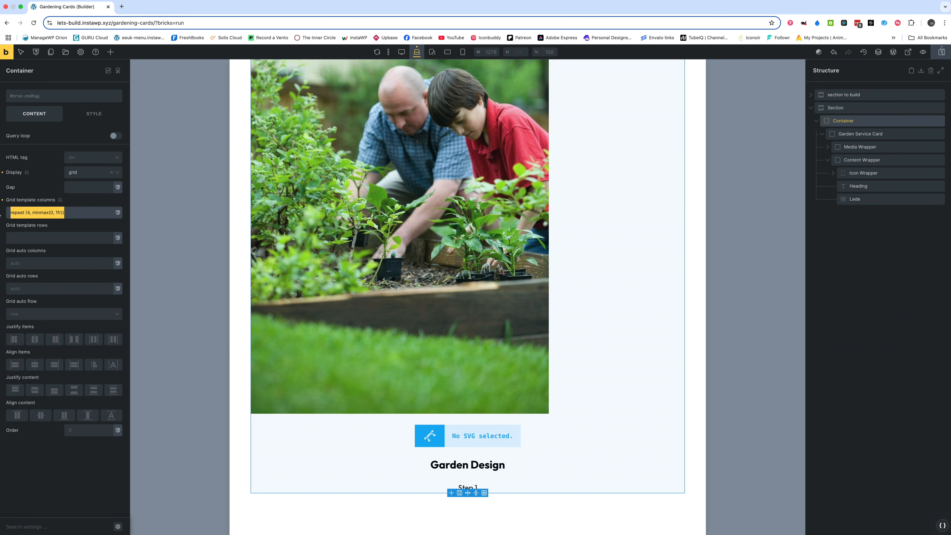
pyautogui.write('1fr')
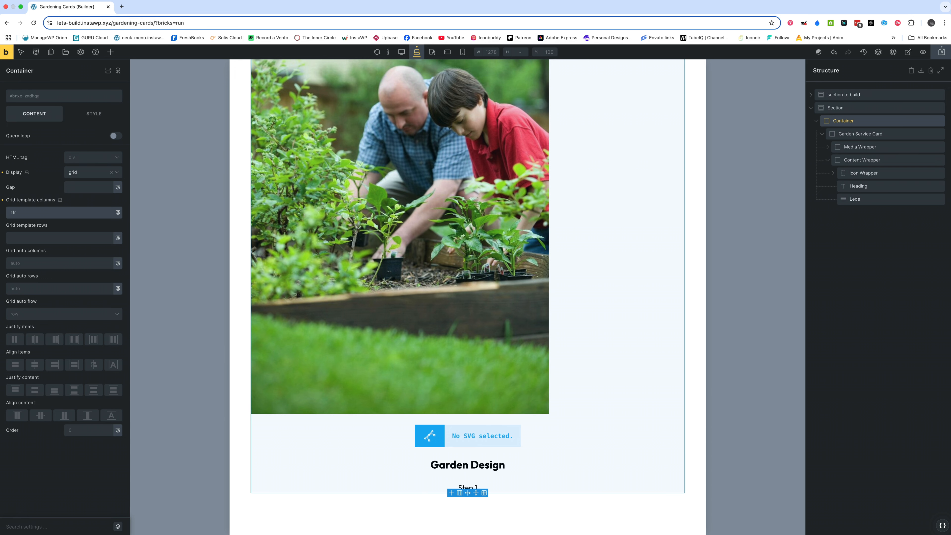
pyautogui.write(' 1fr')
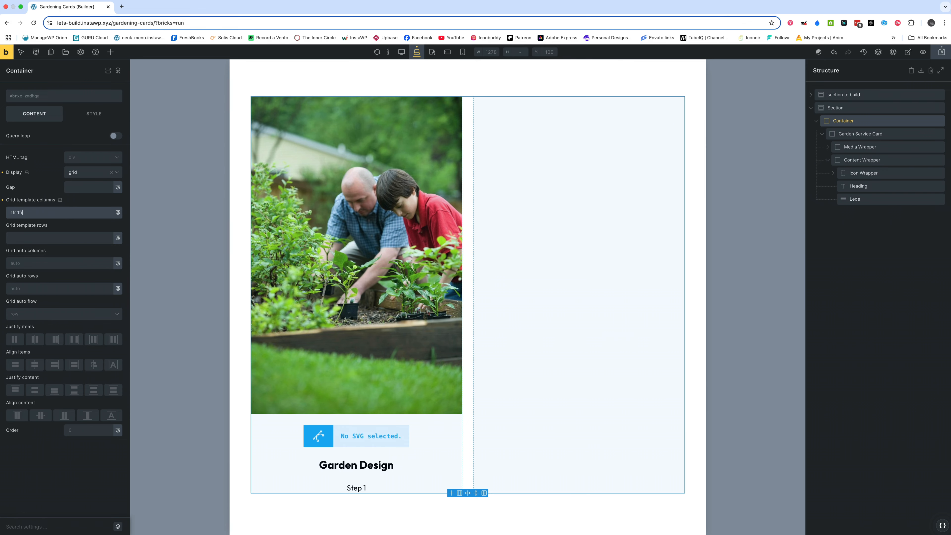
pyautogui.write(' 1fr')
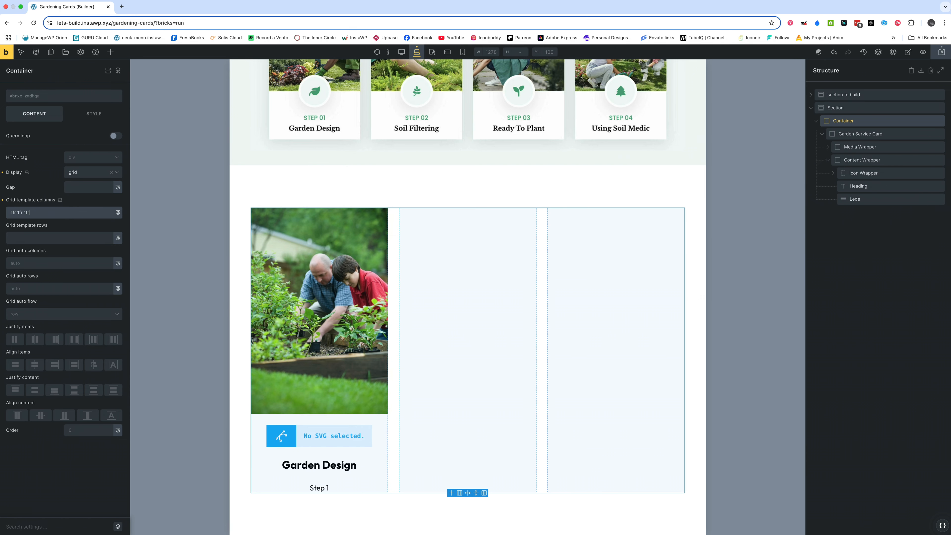
pyautogui.write(' 1fr')
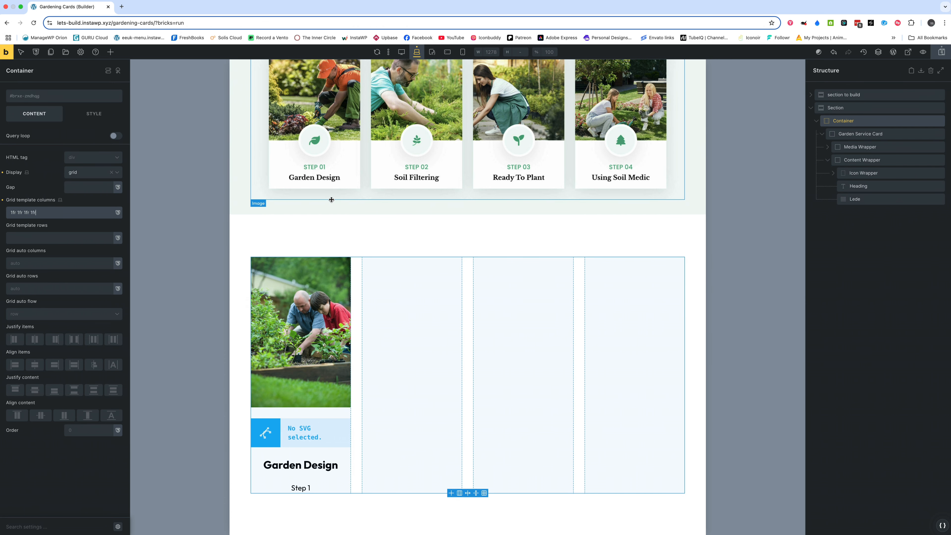
# Set the background color of the Section holding the new card to #f2f6f4
pyautogui.click(394, 231)
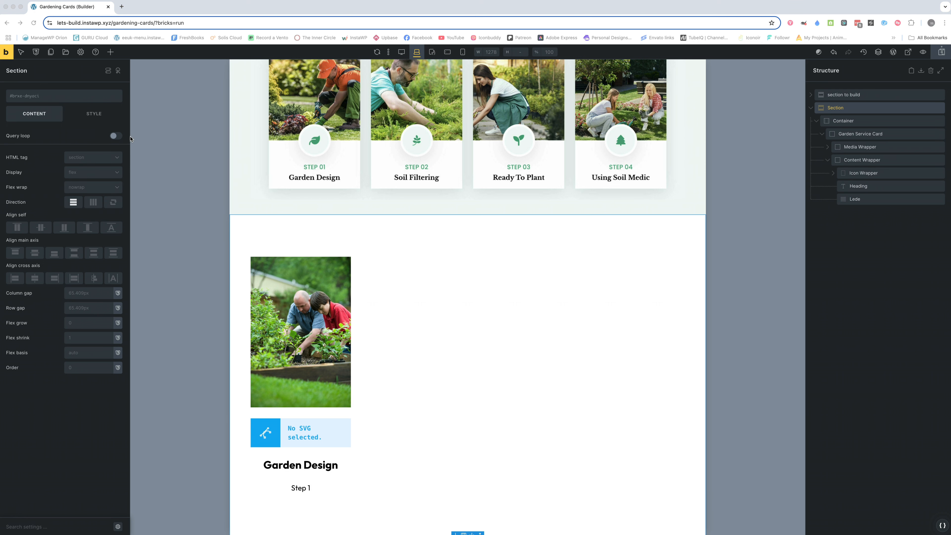
pyautogui.click(97, 117)
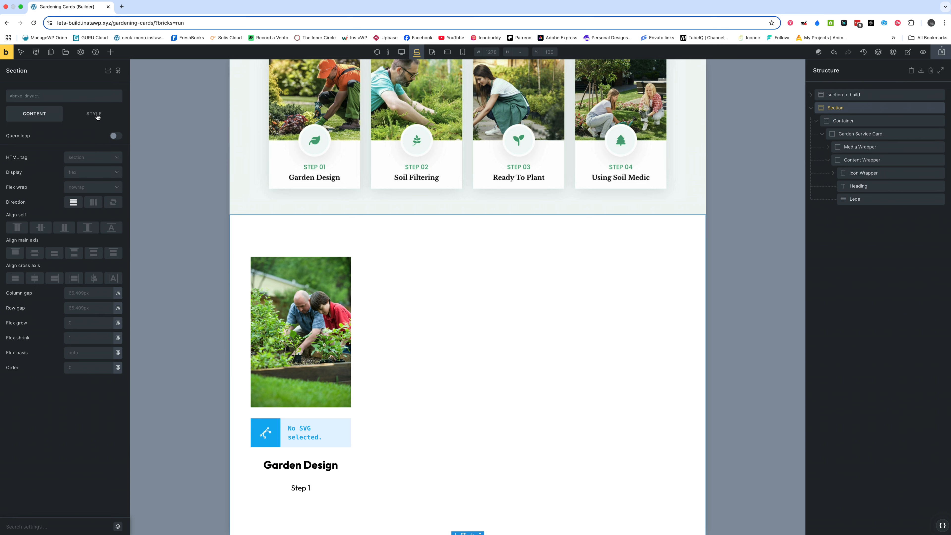
pyautogui.click(96, 116)
pyautogui.click(46, 197)
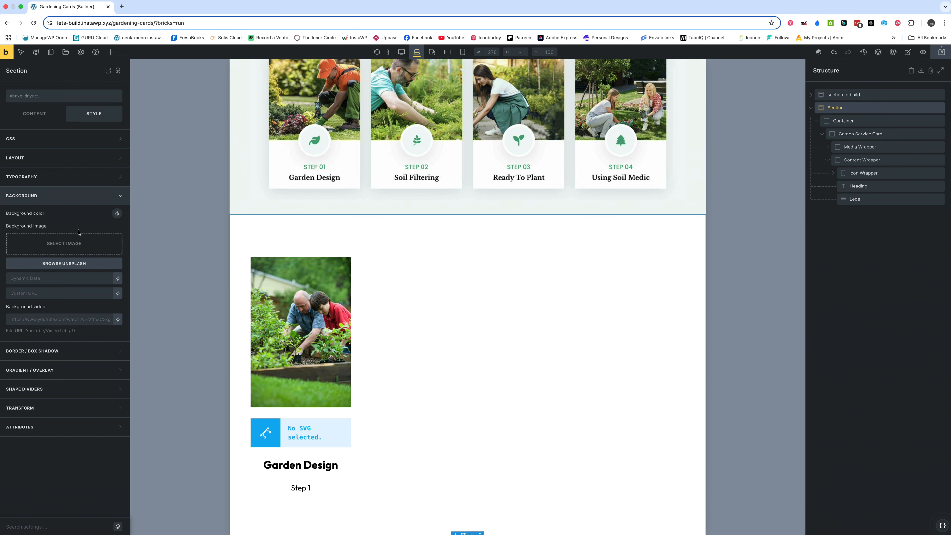
pyautogui.click(117, 213)
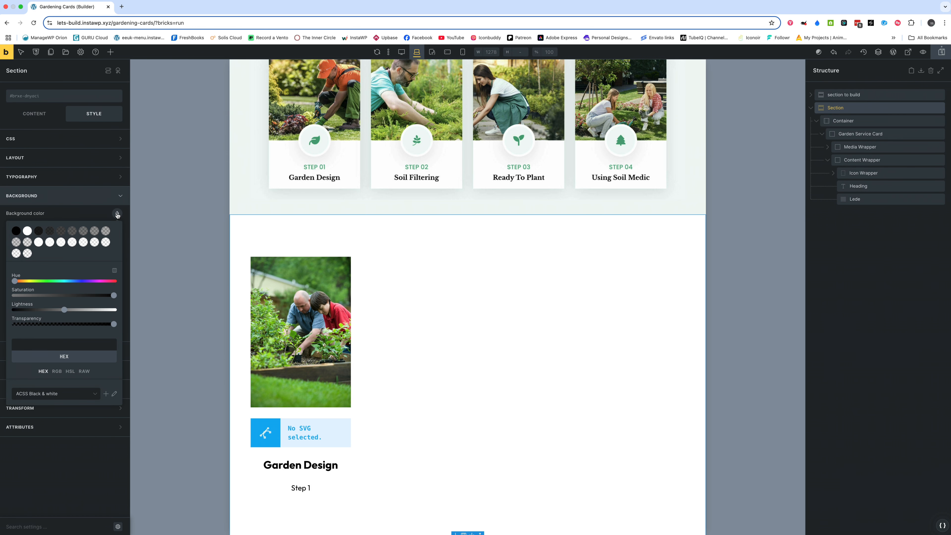
pyautogui.click(66, 347)
pyautogui.write('#f2f6f4')
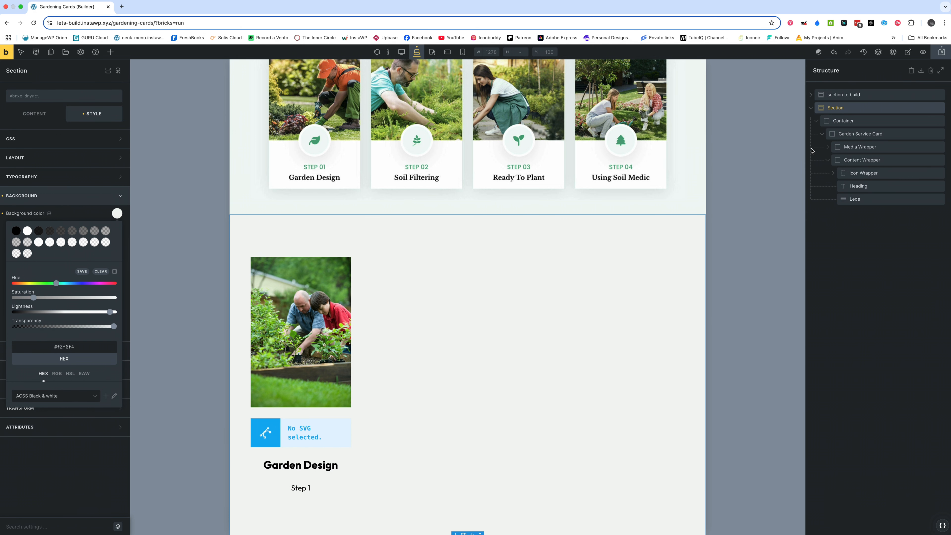
pyautogui.click(47, 97)
pyautogui.write('g')
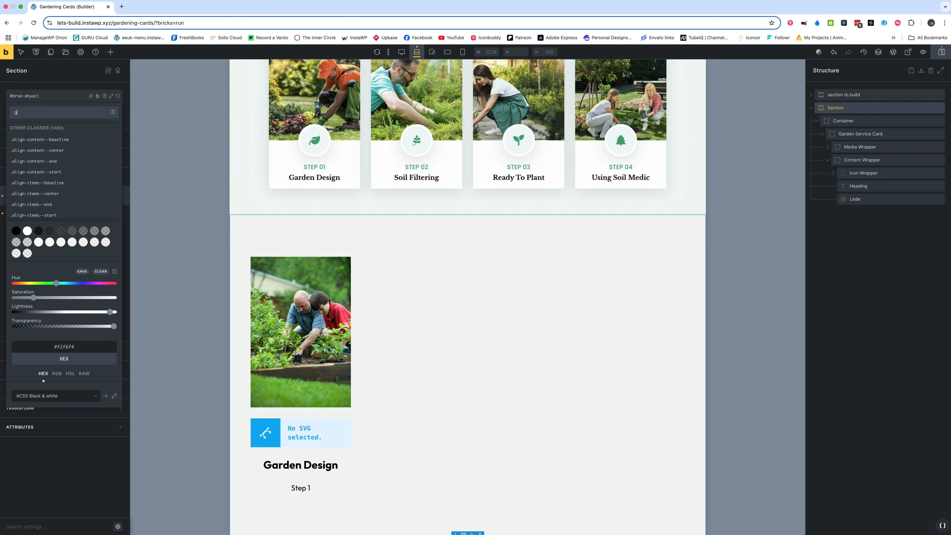
pyautogui.write('arden')
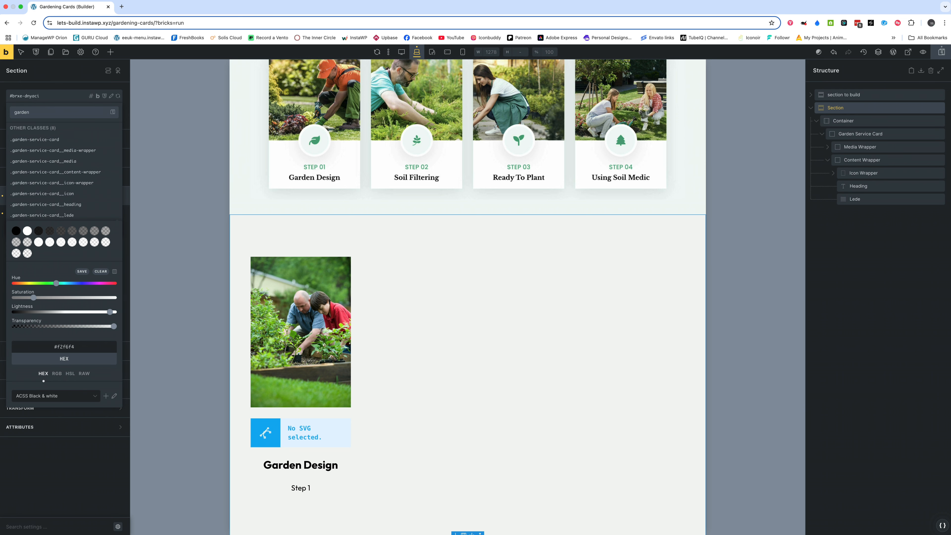
pyautogui.press('BackSpace')
pyautogui.press('BackSpace')
pyautogui.press('BackSpace')
pyautogui.press('BackSpace')
pyautogui.press('BackSpace')
pyautogui.press('BackSpace')
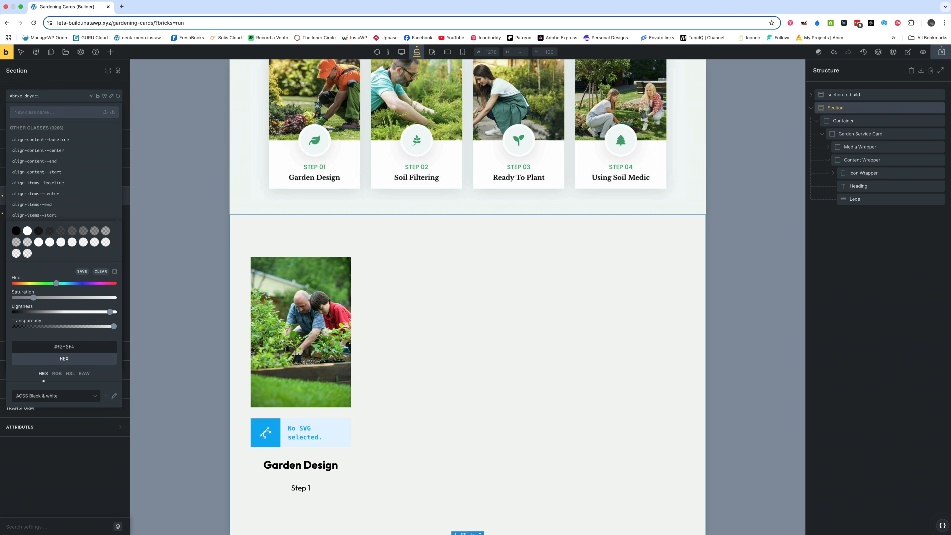
# Add a new class named light-background to the Section
pyautogui.write('light')
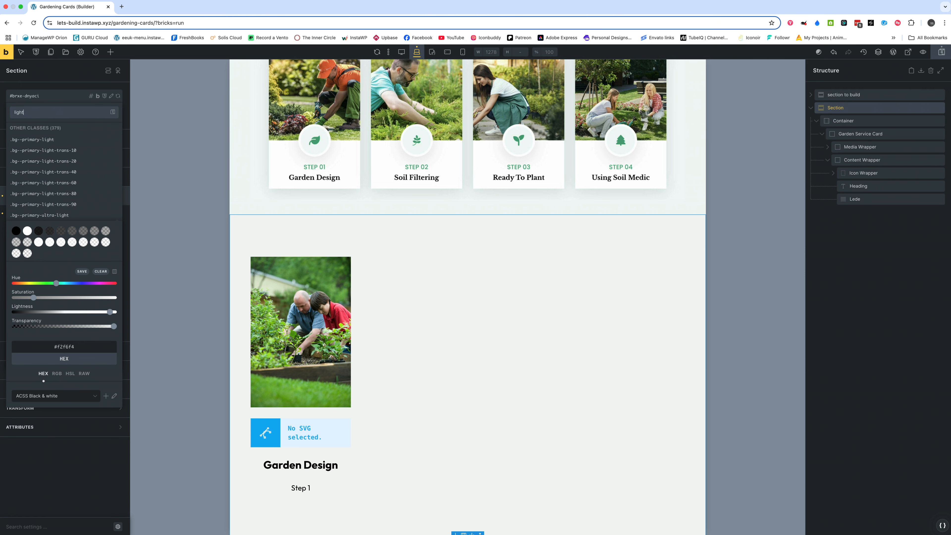
pyautogui.write('-bac')
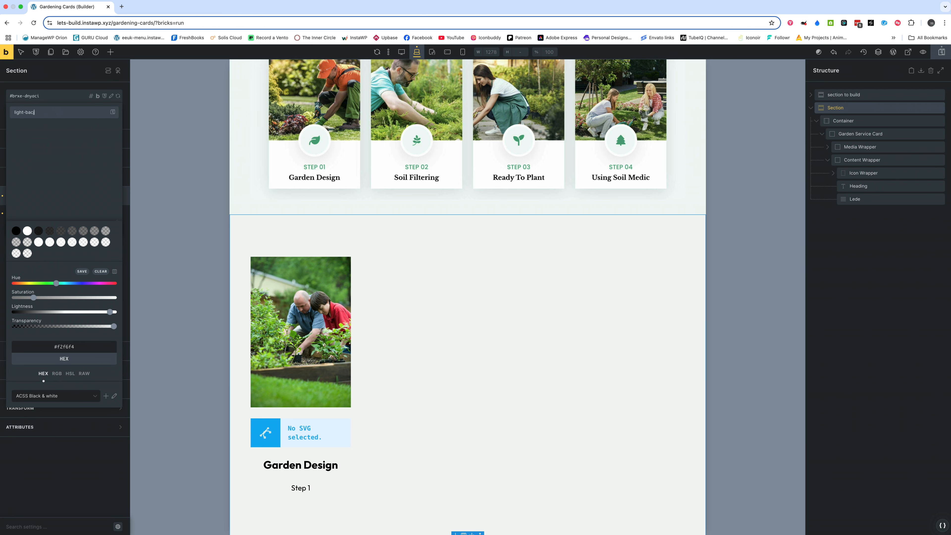
pyautogui.write('kground')
pyautogui.press('Return')
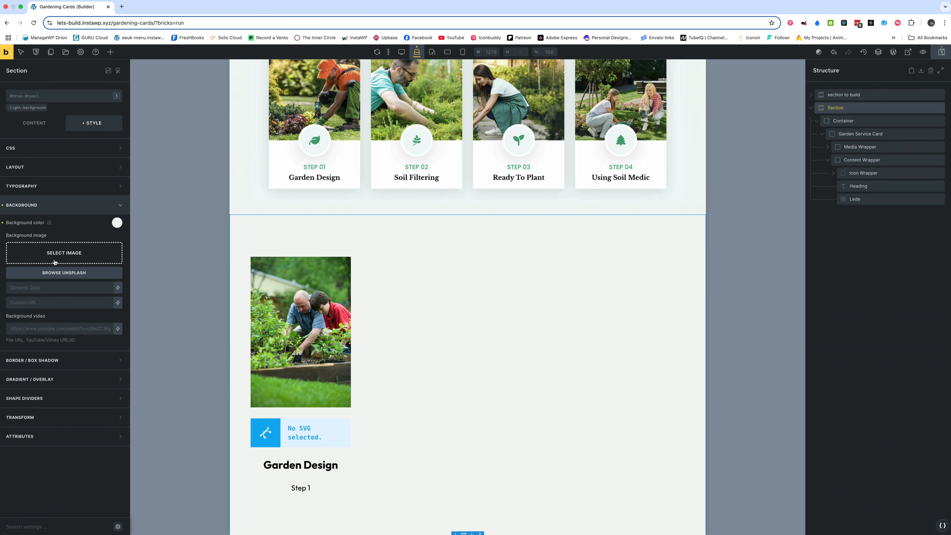
# Move the background color #f2f6f4 from the Section's own ID styles to its light-background class
pyautogui.click(117, 223)
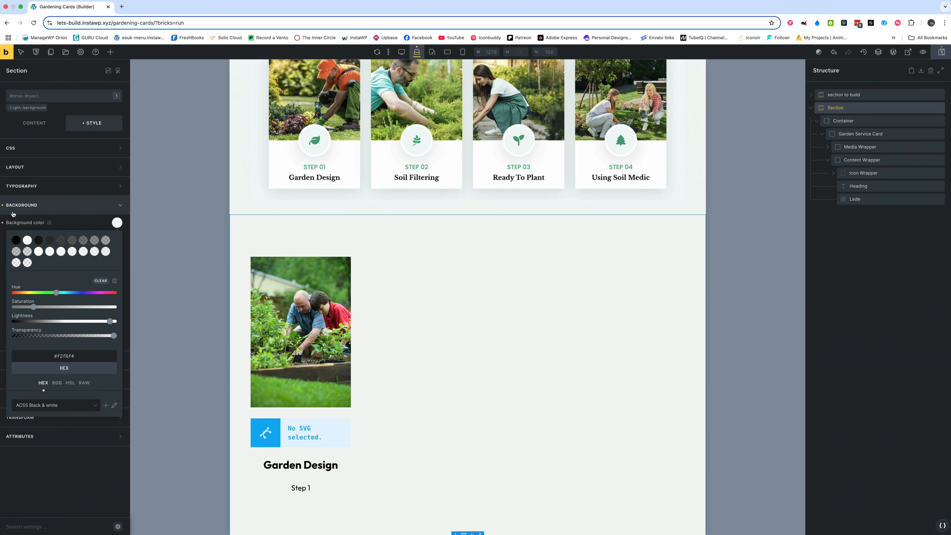
pyautogui.click(64, 356)
pyautogui.press('BackSpace')
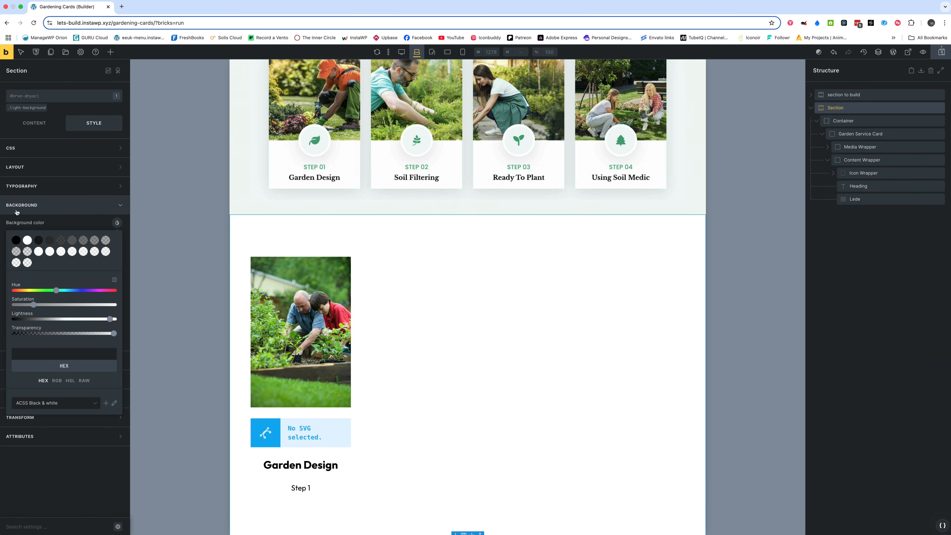
pyautogui.click(22, 107)
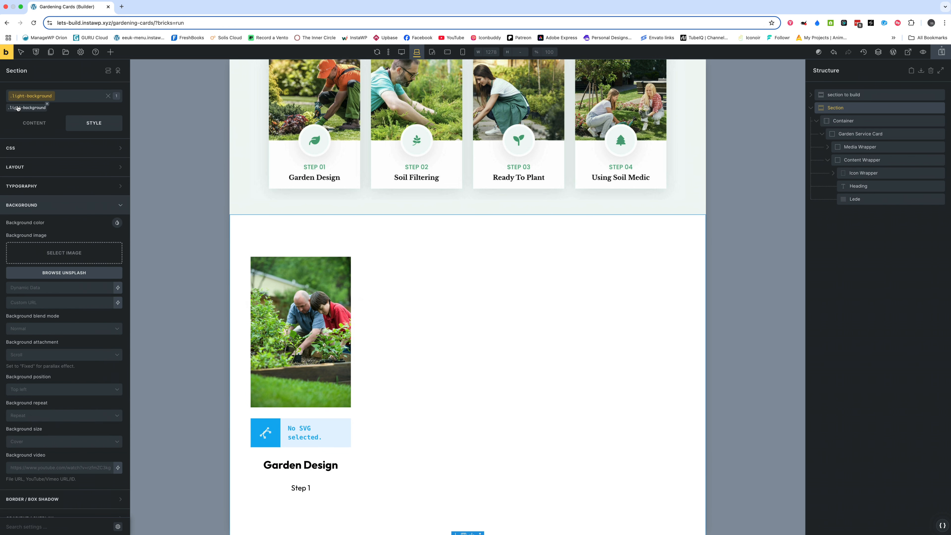
pyautogui.click(118, 222)
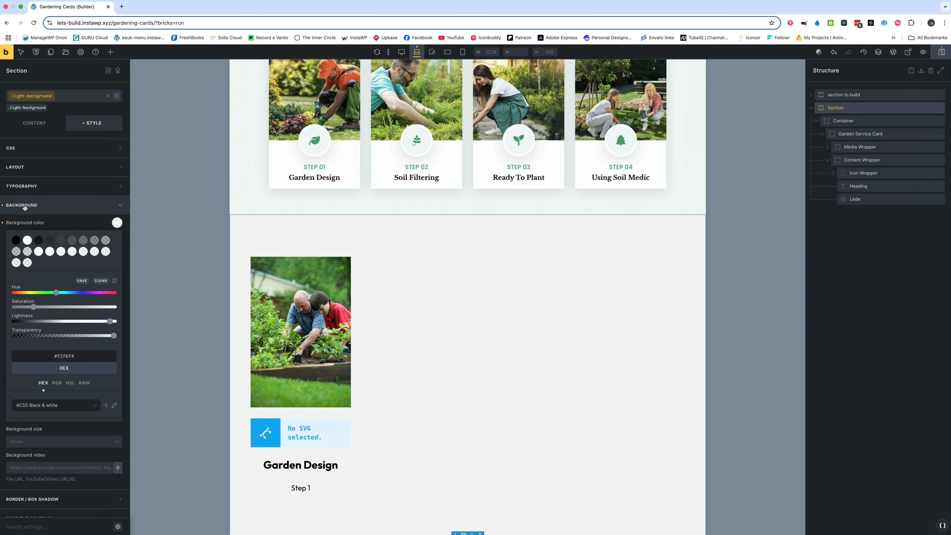
# Set the layout order of the "Step 1" Lede to -1 on its garden-service-card__lede class
pyautogui.click(24, 207)
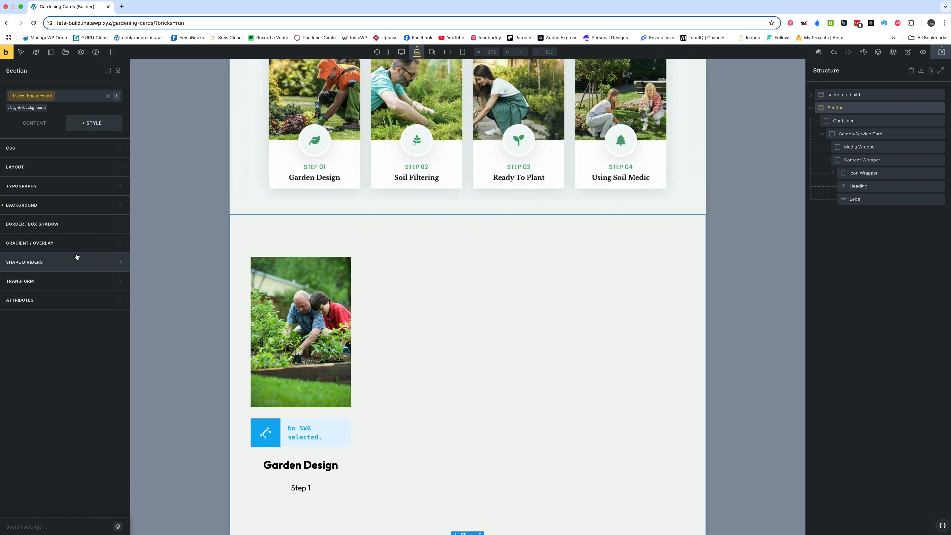
pyautogui.click(300, 488)
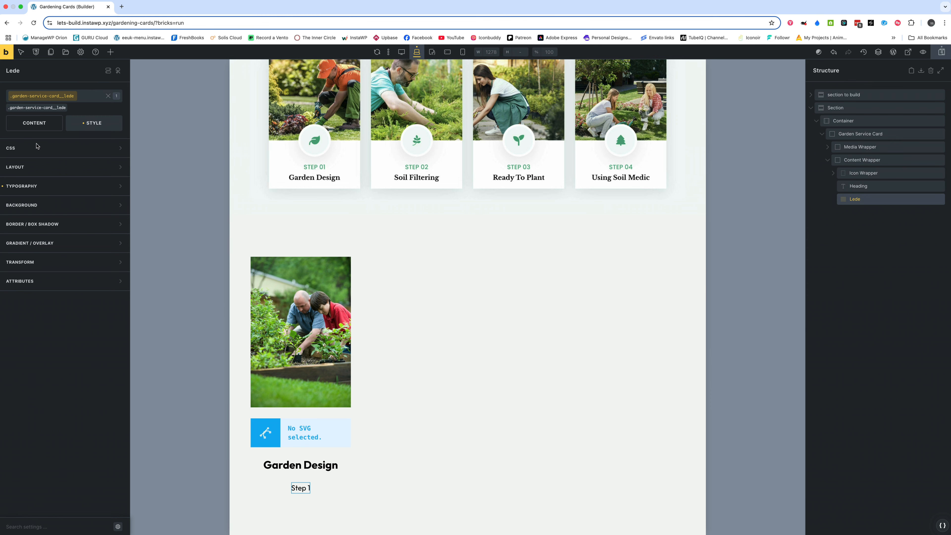
pyautogui.click(37, 167)
pyautogui.scroll(-2, 92, 285)
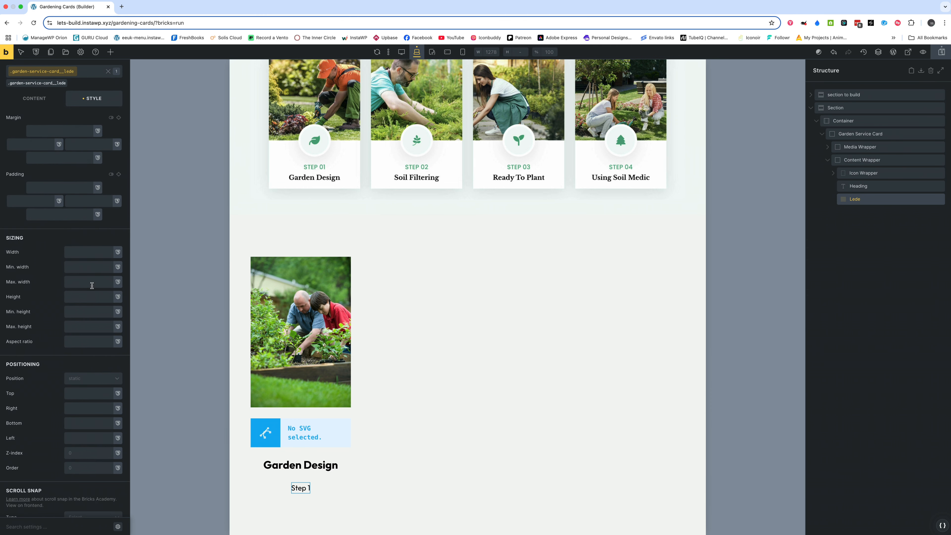
pyautogui.scroll(-1, 94, 337)
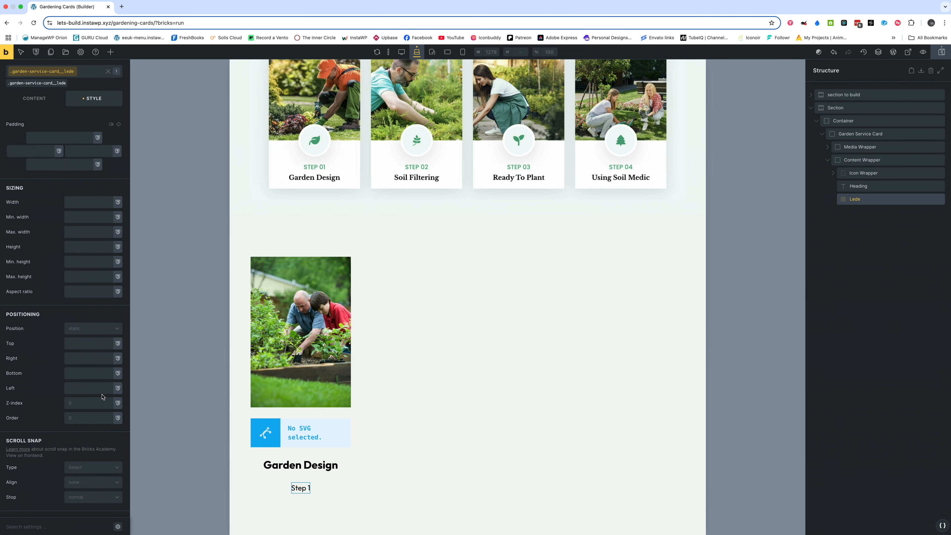
pyautogui.write('-1')
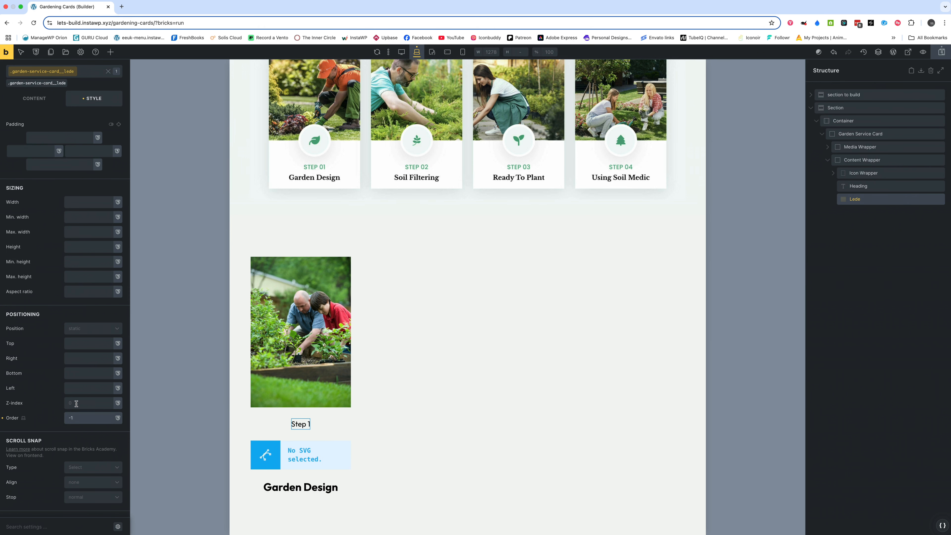
# Wrap the card's Heading in a new block and move the Lede into that block below the Heading
pyautogui.click(834, 174)
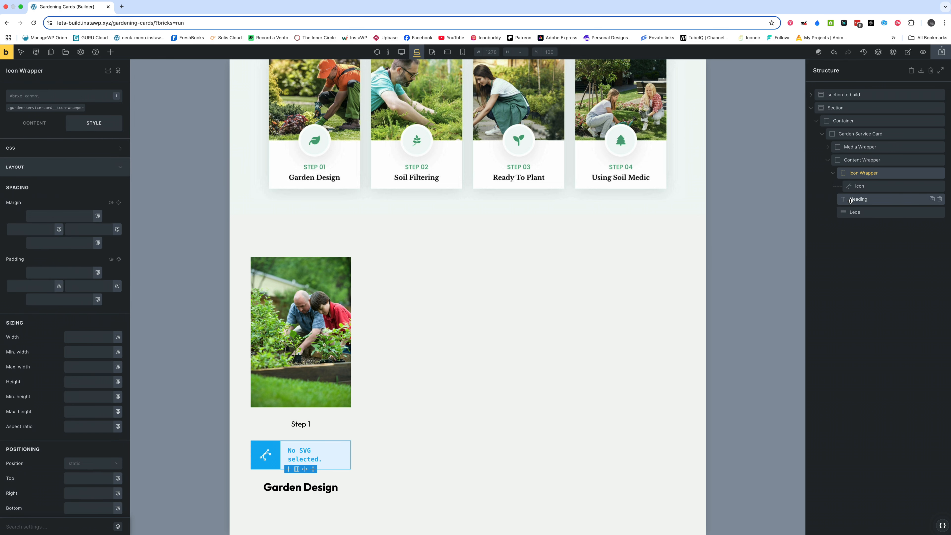
pyautogui.click(834, 174)
pyautogui.click(891, 187)
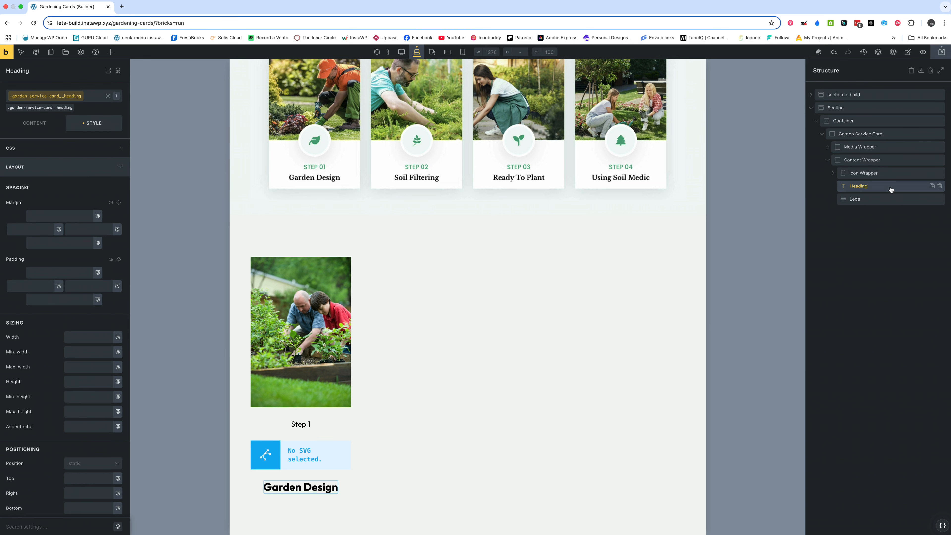
pyautogui.rightClick(890, 187)
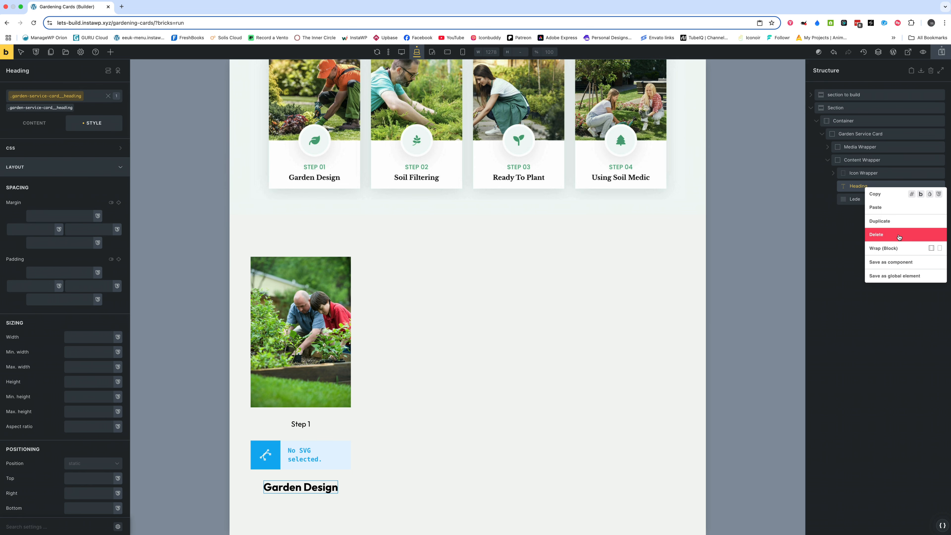
pyautogui.click(896, 249)
pyautogui.moveTo(862, 215); pyautogui.dragTo(865, 204)
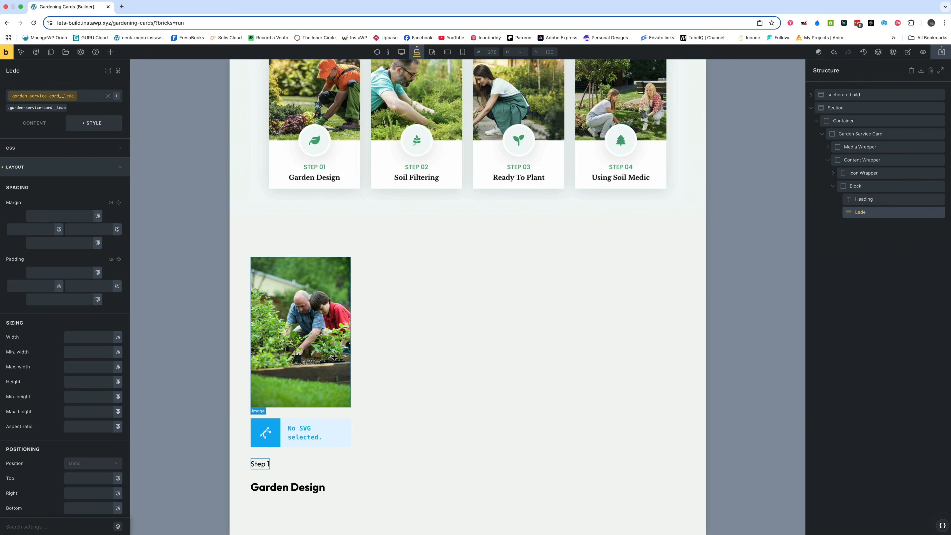
# Add a new class named garden-service-card__heading-wrapper to the block around the Heading and Lede, reusing the Heading's class prefix
pyautogui.click(855, 188)
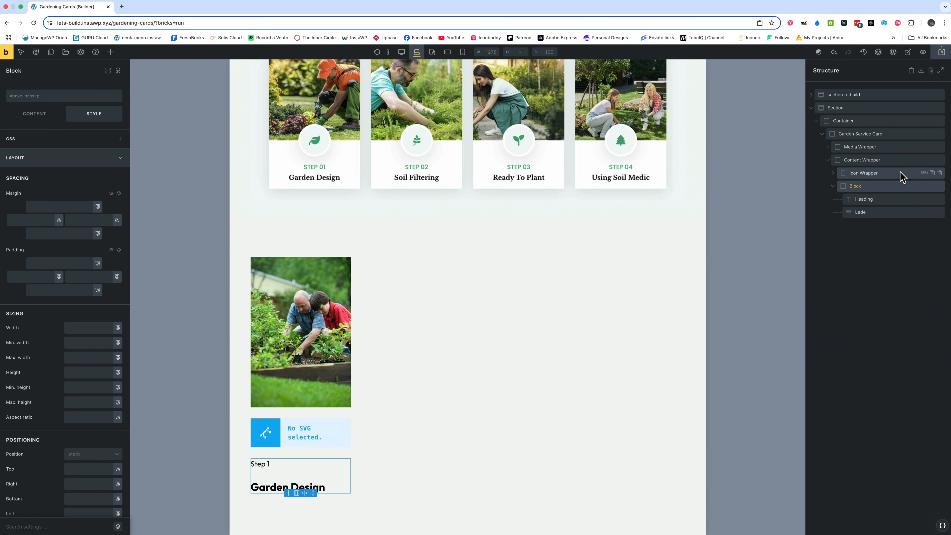
pyautogui.click(868, 199)
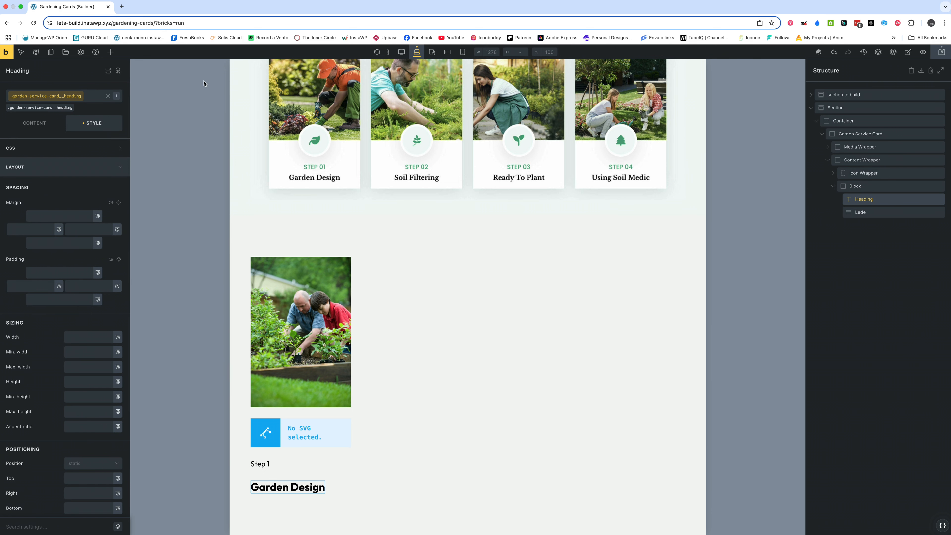
pyautogui.moveTo(57, 109); pyautogui.dragTo(9, 111)
pyautogui.hotkey('ctrl', 'c')
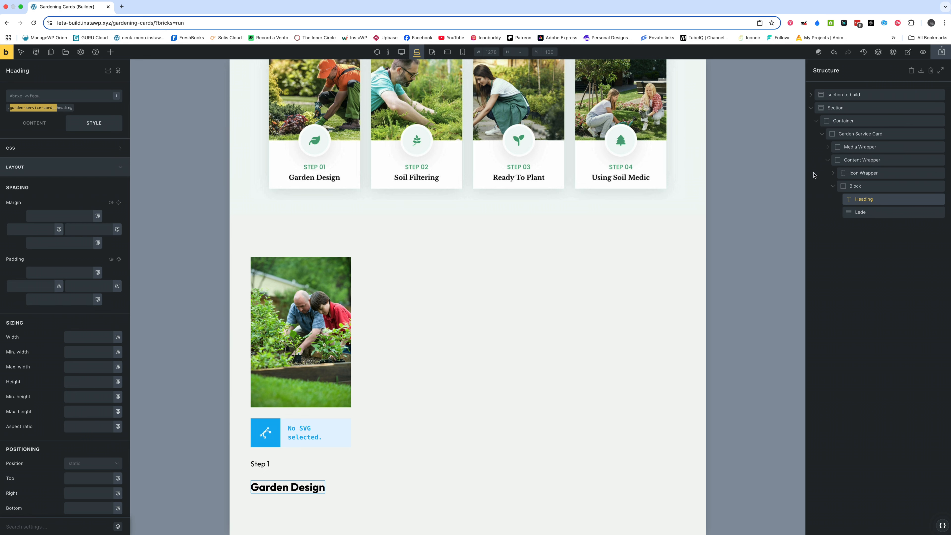
pyautogui.click(855, 186)
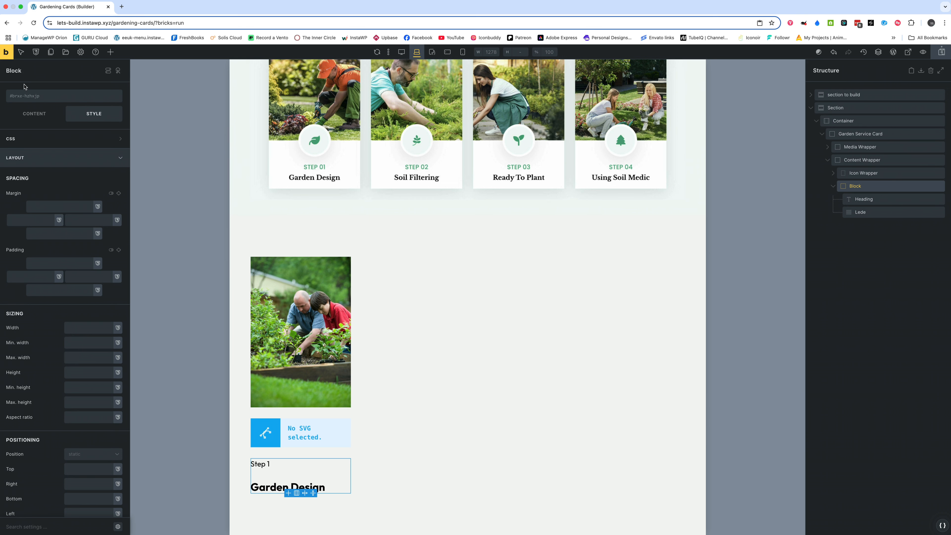
pyautogui.click(27, 97)
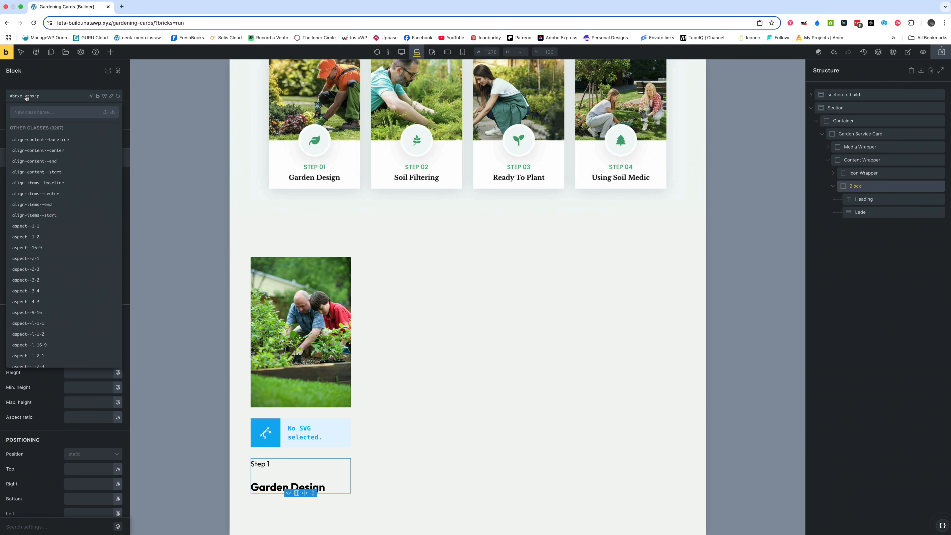
pyautogui.hotkey('ctrl', 'v')
pyautogui.write('__')
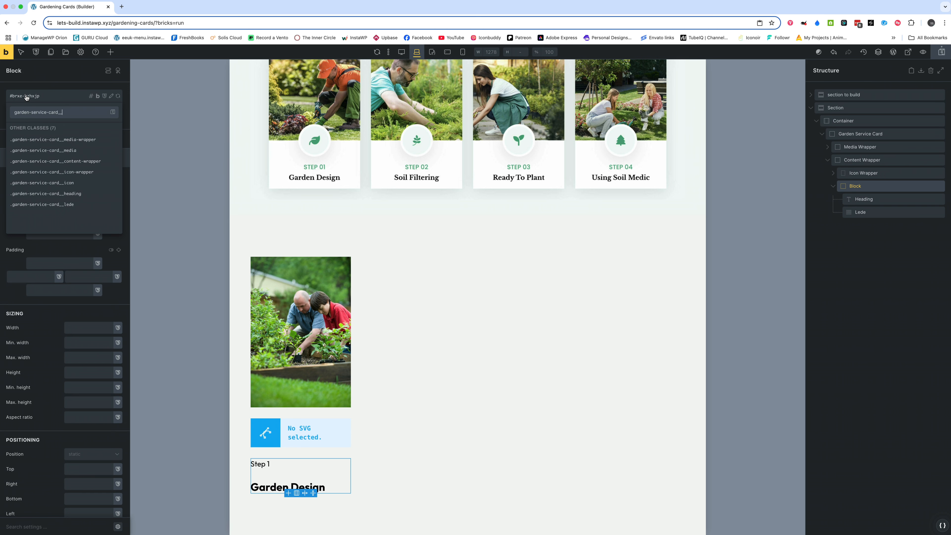
pyautogui.write('head')
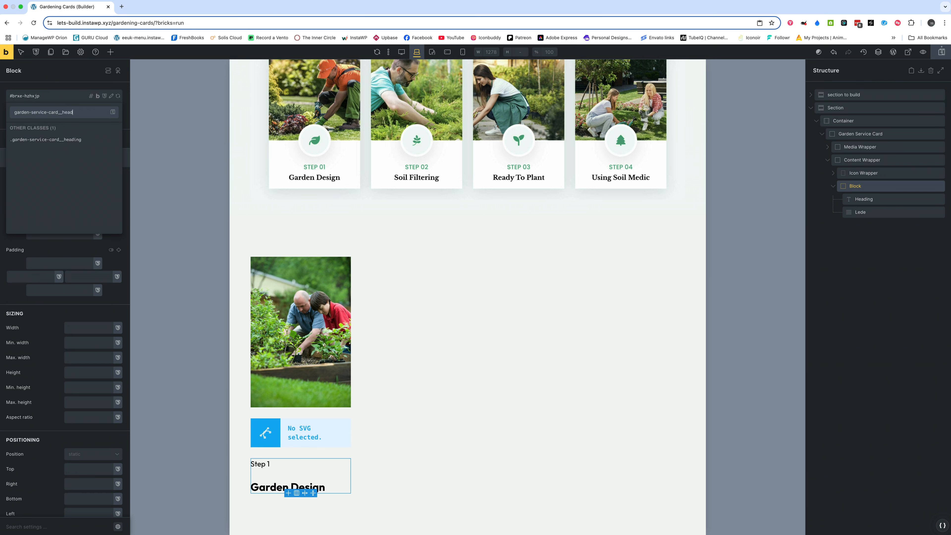
pyautogui.write('ing-wrapper')
pyautogui.press('Return')
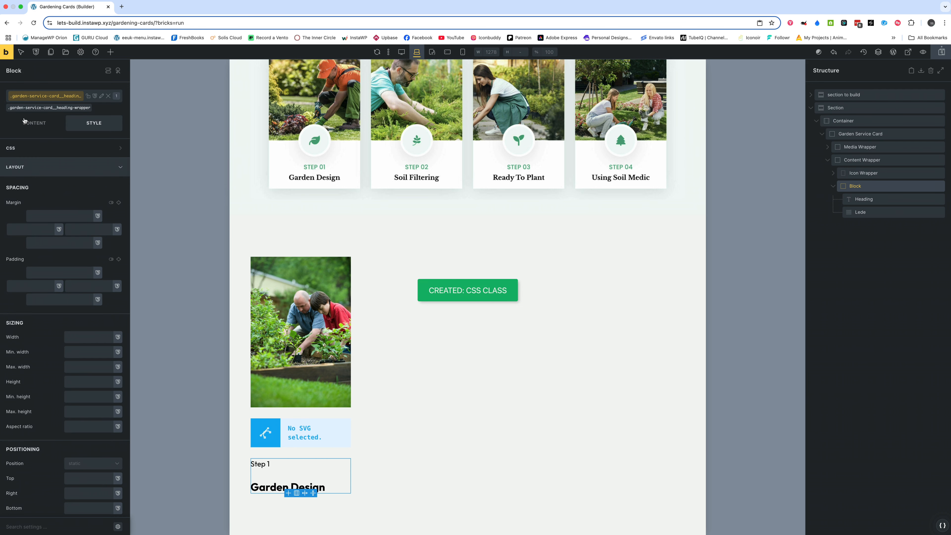
# Center the heading wrapper's contents on the cross axis and set its row gap to 0.1em
pyautogui.click(24, 121)
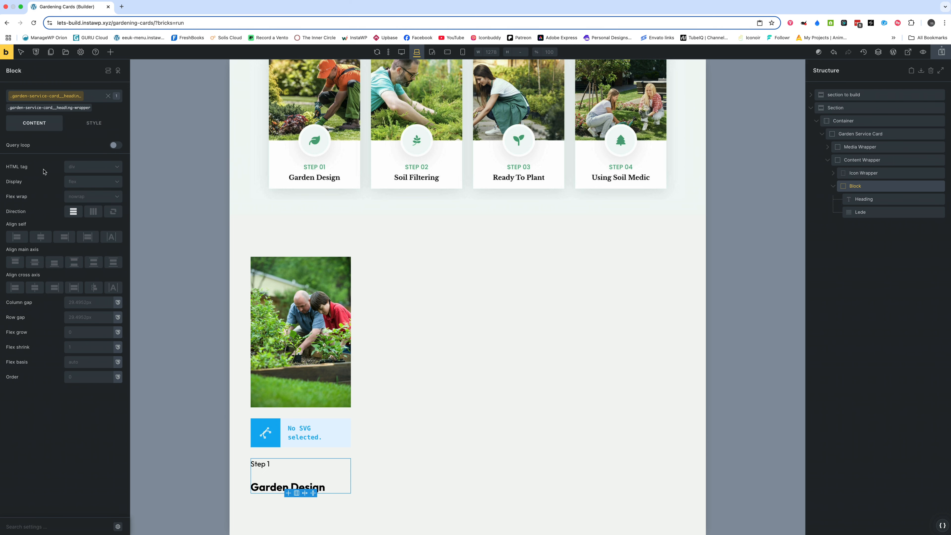
pyautogui.click(35, 288)
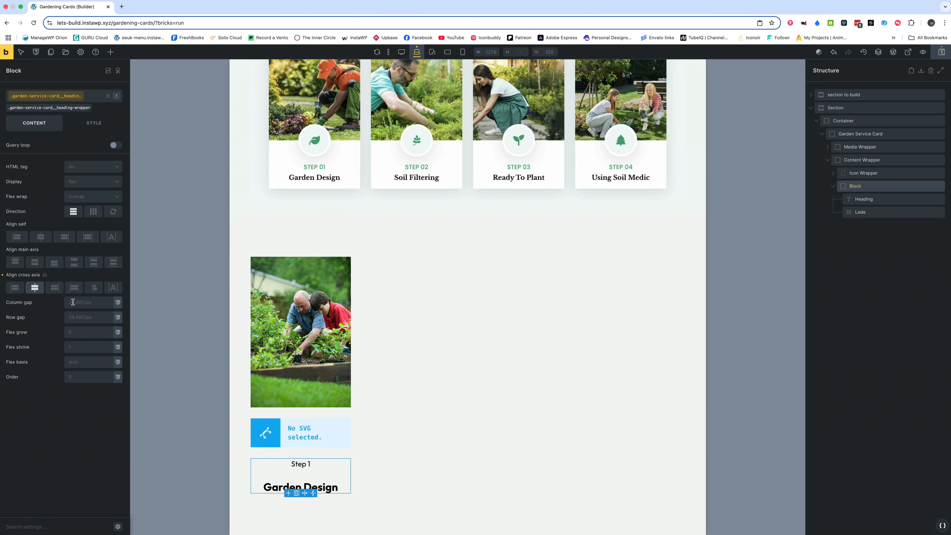
pyautogui.click(71, 317)
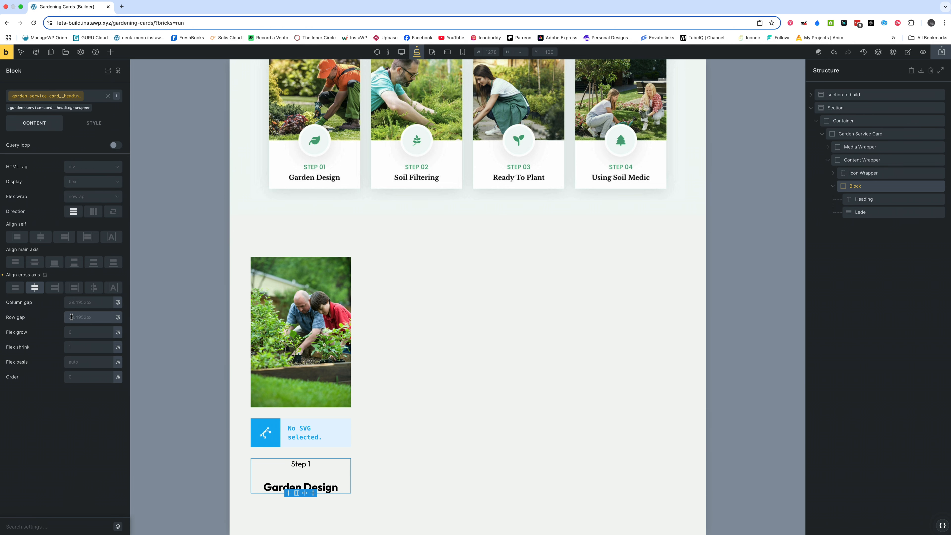
pyautogui.write('0')
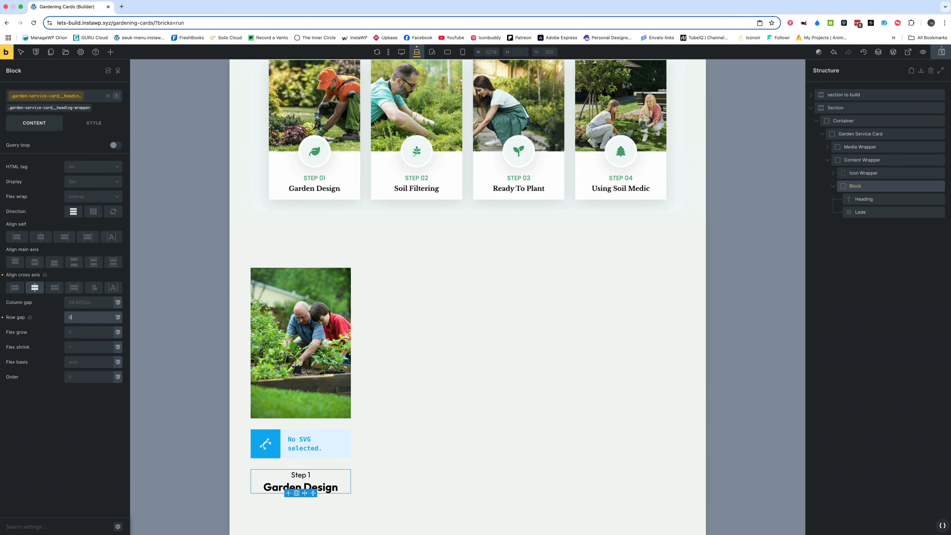
pyautogui.write('.2')
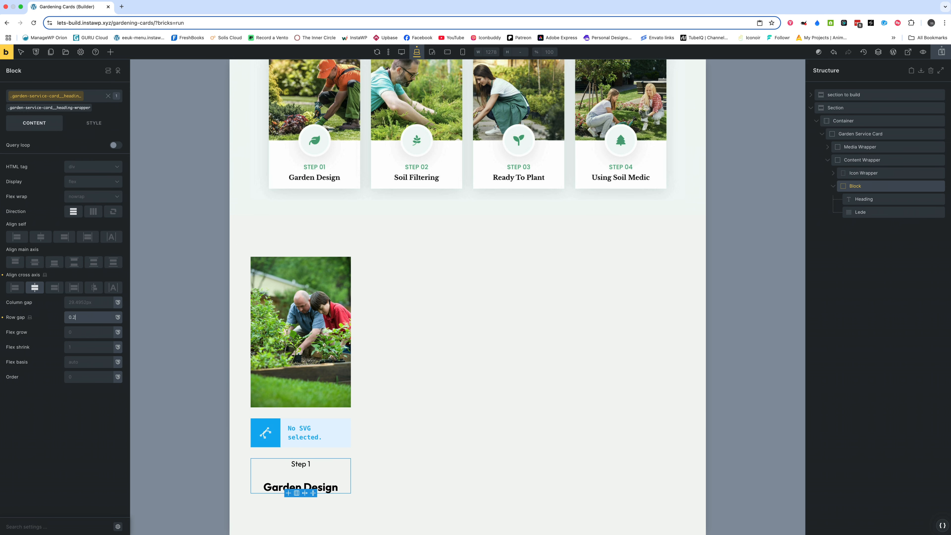
pyautogui.write('5em')
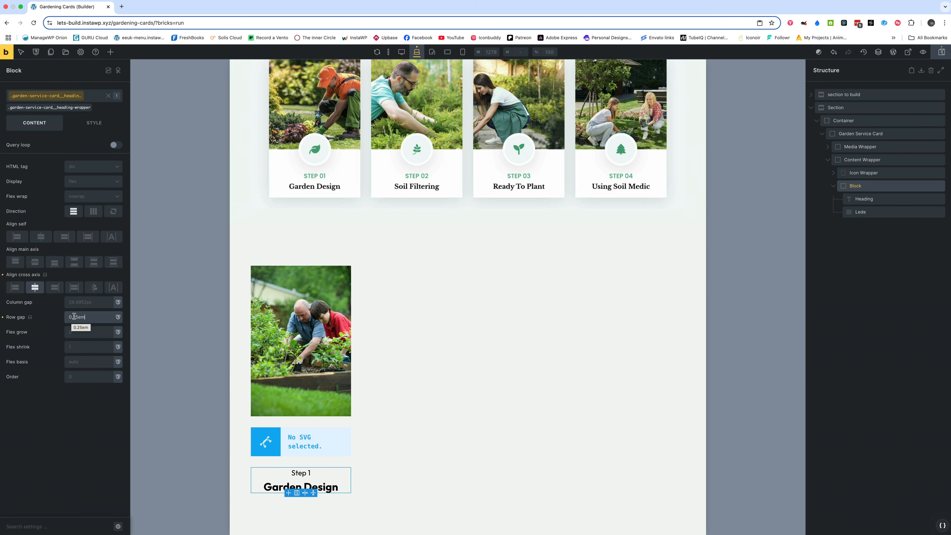
pyautogui.press('Left')
pyautogui.press('Left')
pyautogui.press('BackSpace')
pyautogui.press('BackSpace')
pyautogui.write('1')
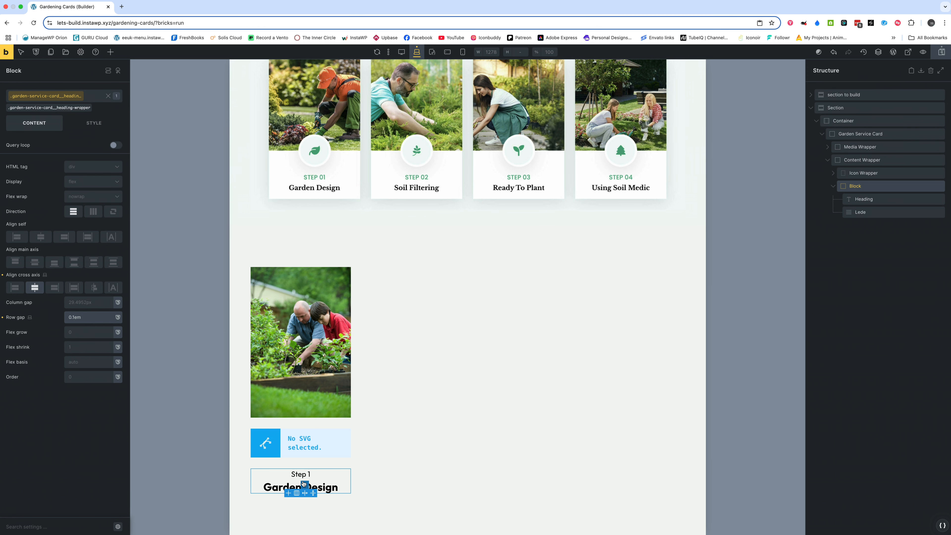
# Set the text transform of the "Step 1" Lede to uppercase on its garden-service-card__lede class
pyautogui.click(301, 475)
pyautogui.click(94, 123)
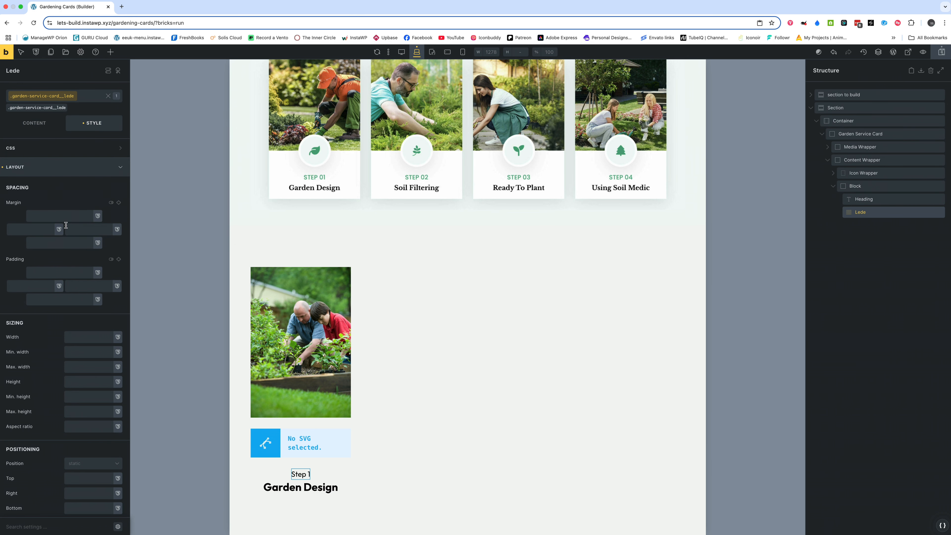
pyautogui.click(32, 168)
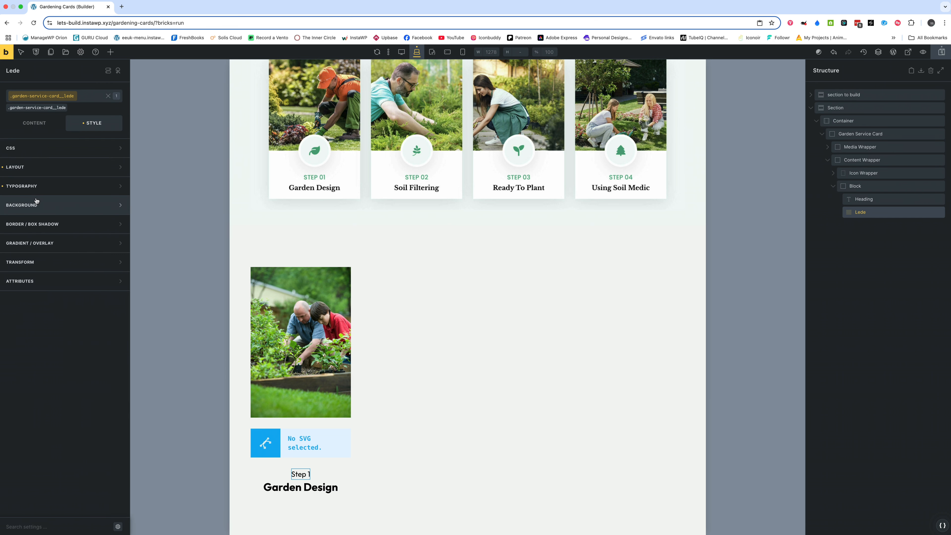
pyautogui.click(35, 187)
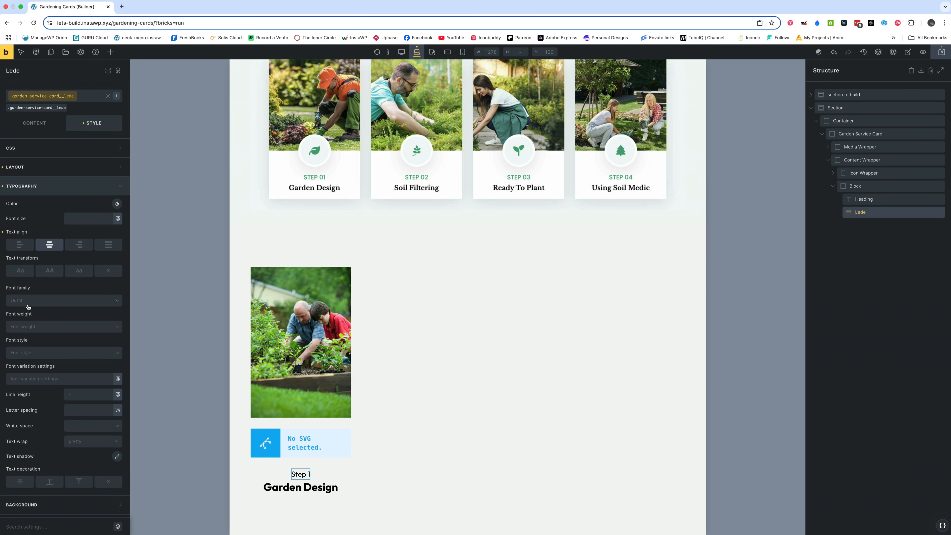
pyautogui.click(50, 271)
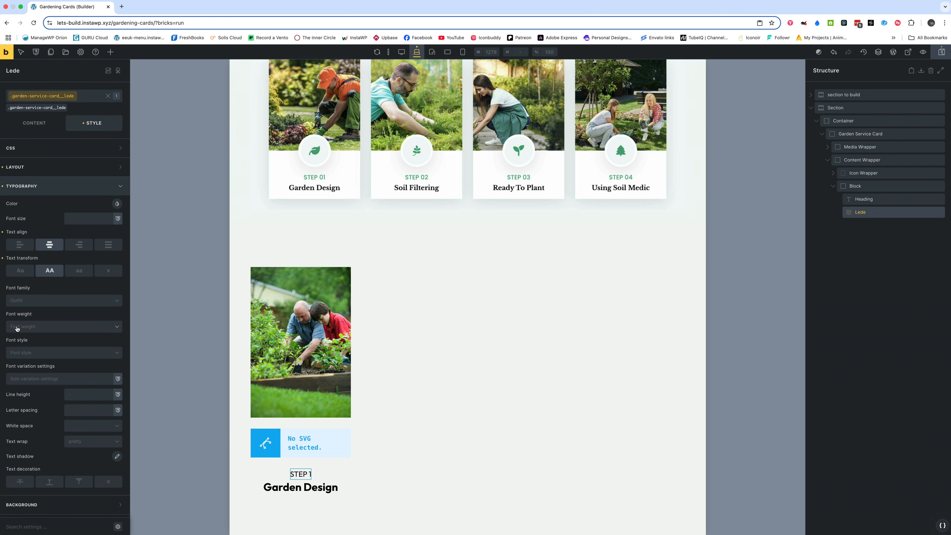
# Try letter spacing values such as 1 and 2 on the Lede text, and clear the letter spacing
pyautogui.scroll(-1, 17, 328)
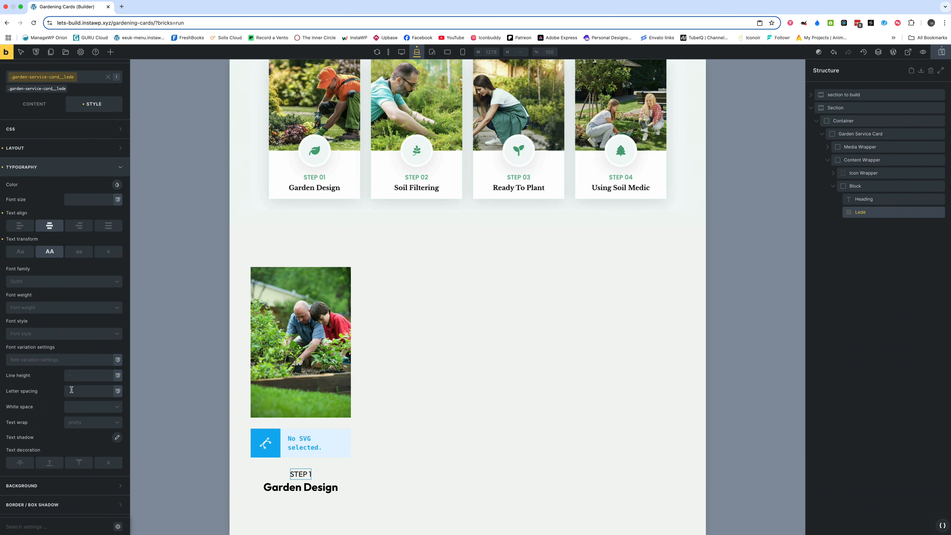
pyautogui.click(71, 389)
pyautogui.write('1')
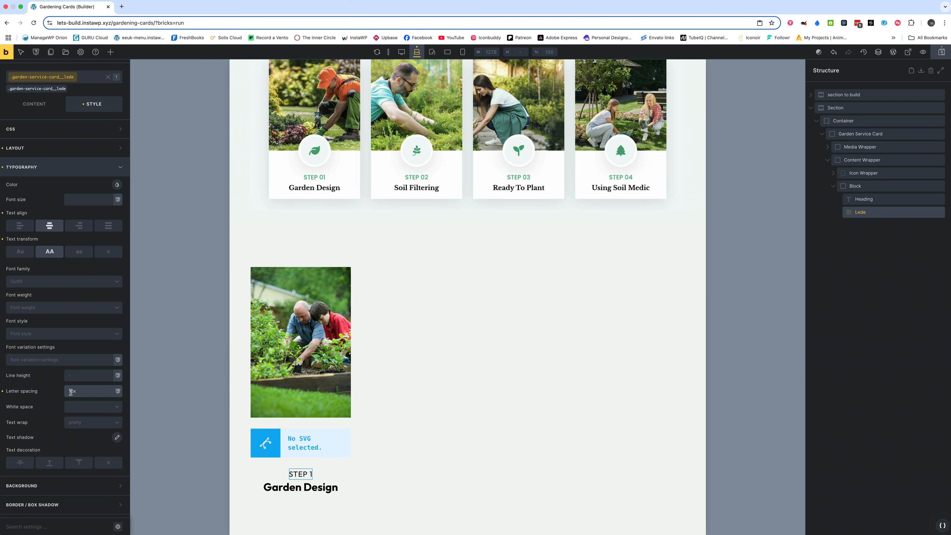
pyautogui.write('0')
pyautogui.press('BackSpace')
pyautogui.press('BackSpace')
pyautogui.write('2')
pyautogui.press('BackSpace')
pyautogui.write('1')
pyautogui.press('BackSpace')
pyautogui.click(4, 394)
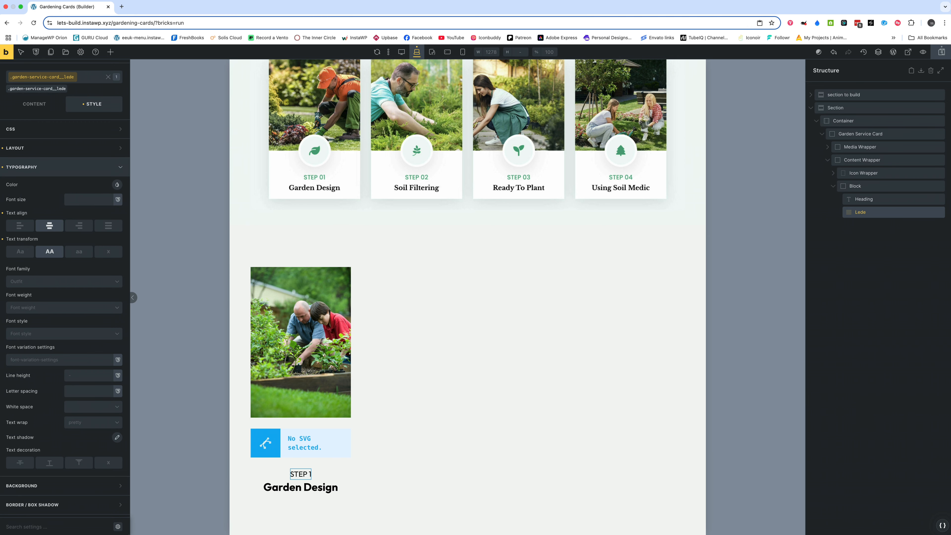
pyautogui.click(287, 487)
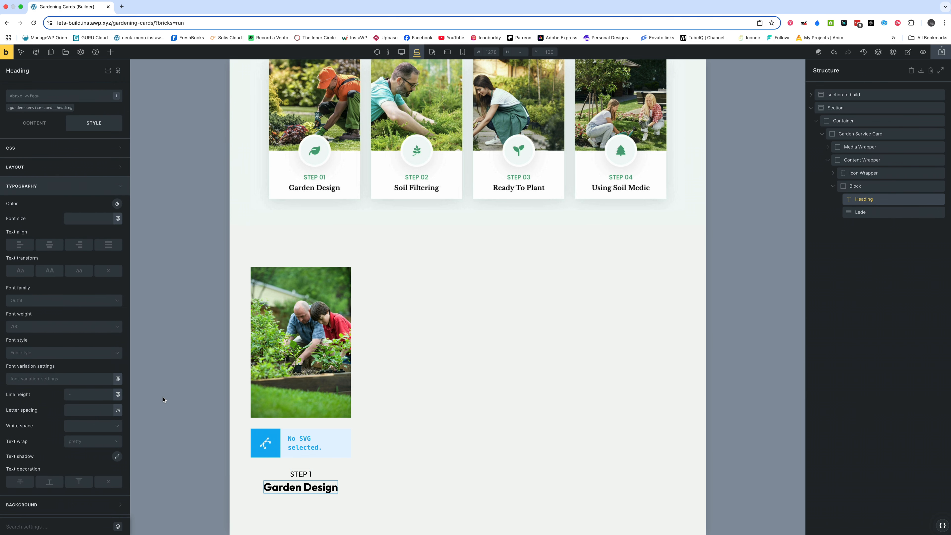
pyautogui.click(308, 474)
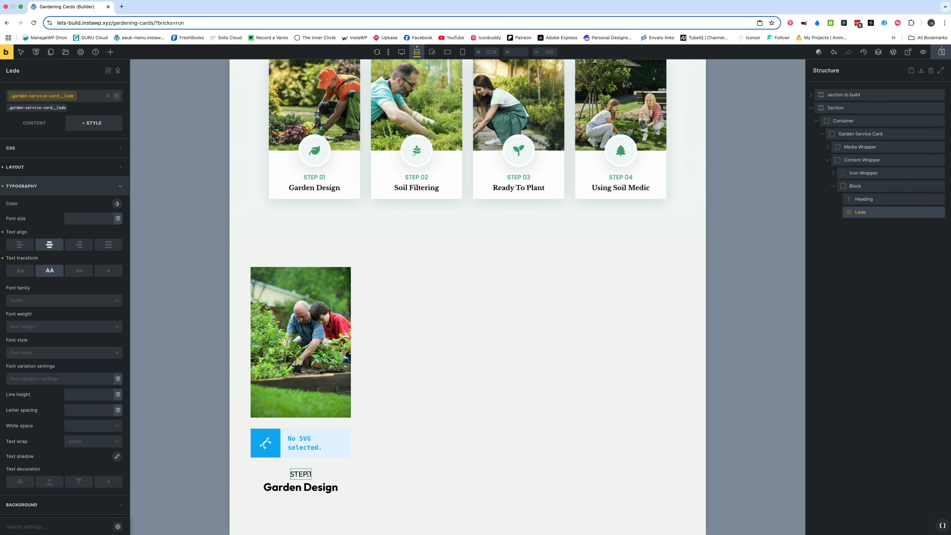
pyautogui.moveTo(717, 4)
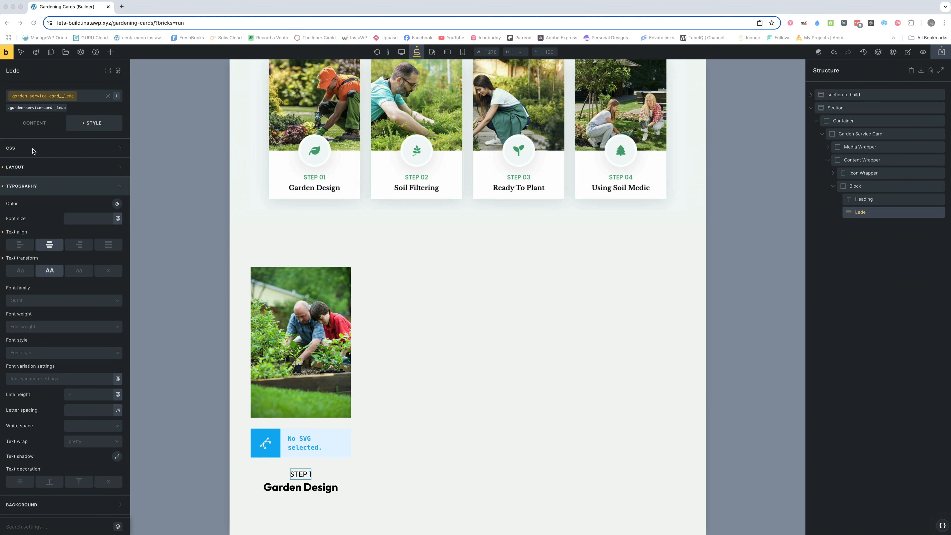
pyautogui.click(33, 188)
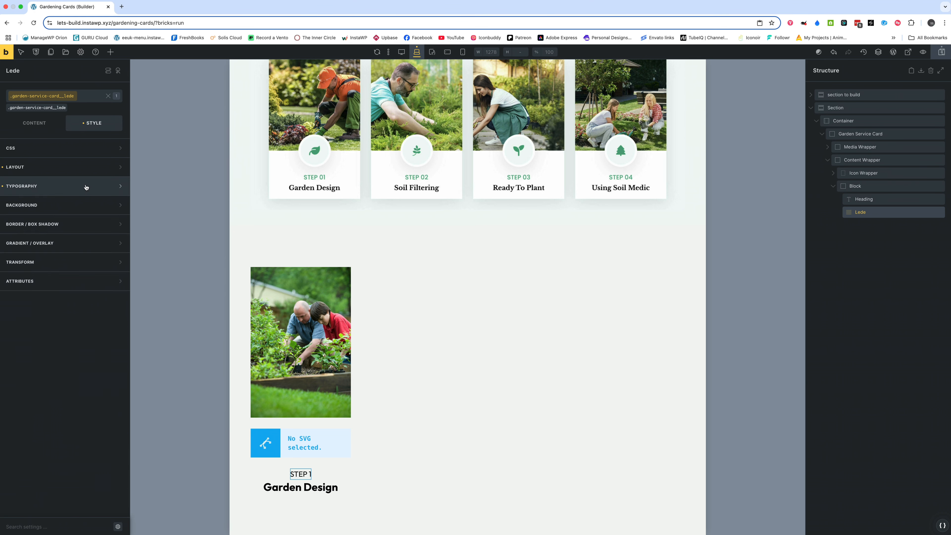
# Set the "Step 1" Lede's text color to #65a27f on its garden-service-card__lede class
pyautogui.click(33, 167)
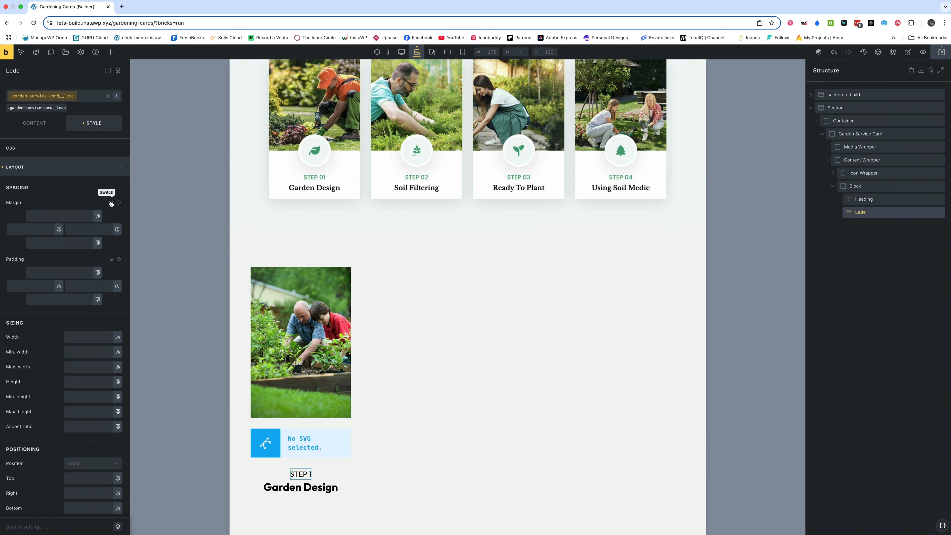
pyautogui.click(45, 167)
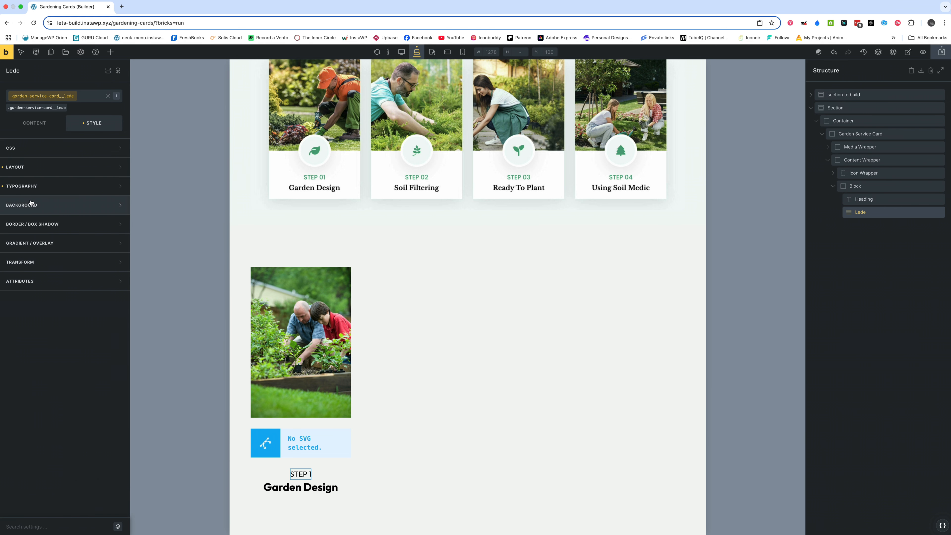
pyautogui.click(27, 186)
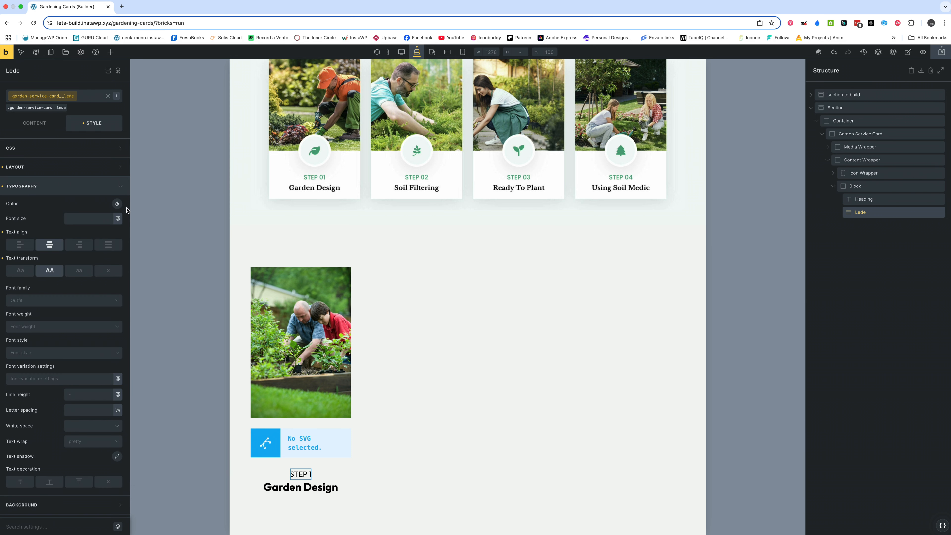
pyautogui.click(117, 203)
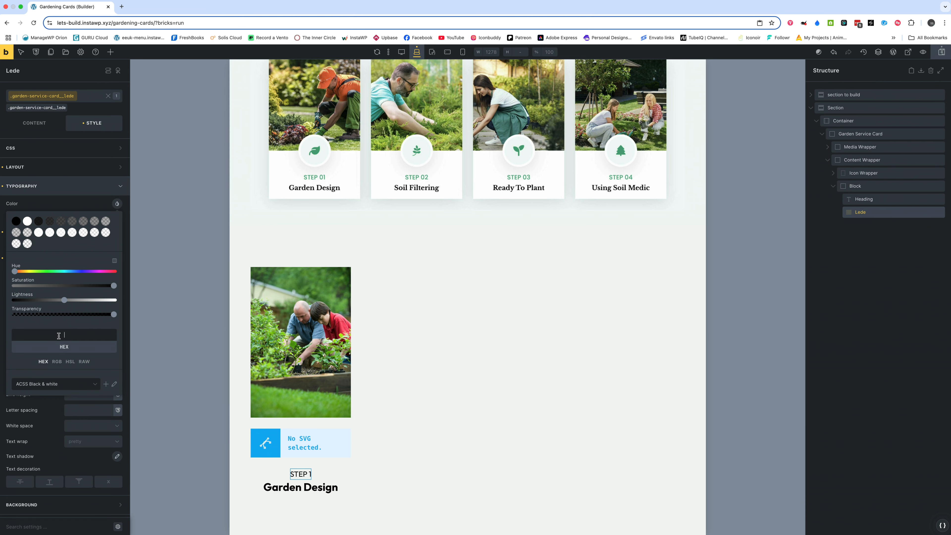
pyautogui.write('#45a27f')
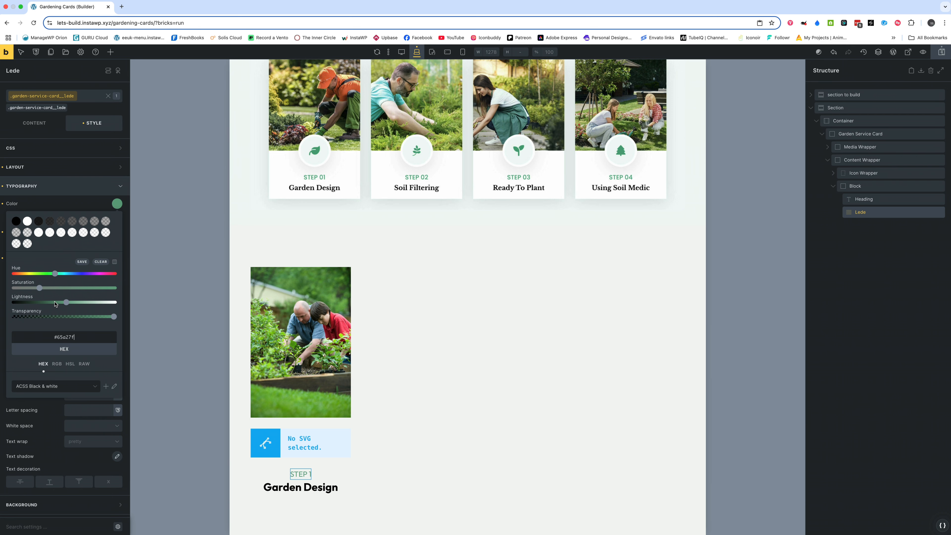
pyautogui.click(182, 334)
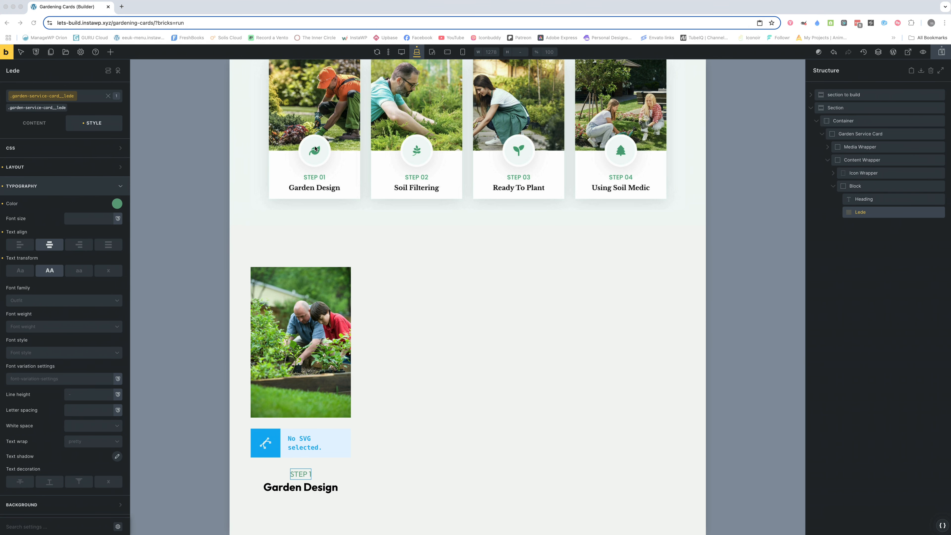
pyautogui.click(116, 205)
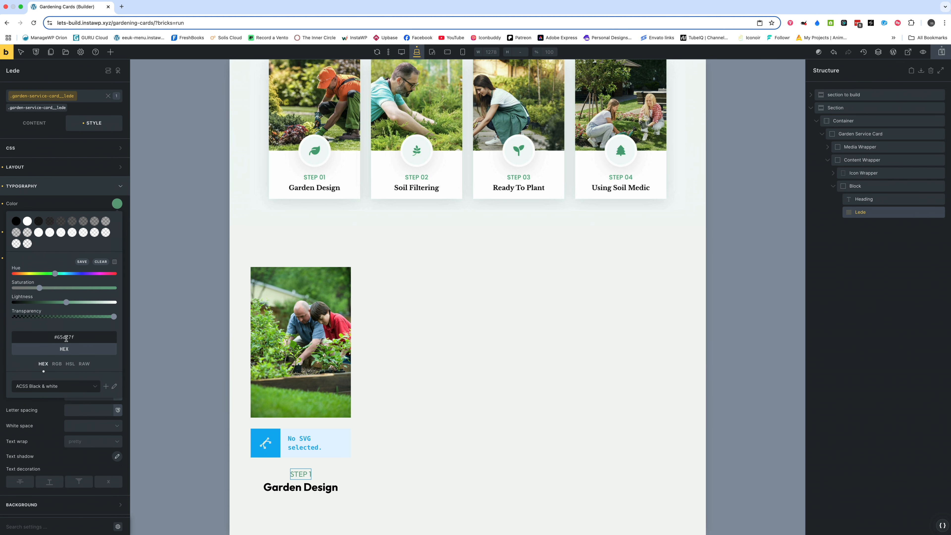
pyautogui.click(176, 342)
# Open the media library to choose an SVG file for the card's Icon element, and switch to Finder
pyautogui.click(301, 440)
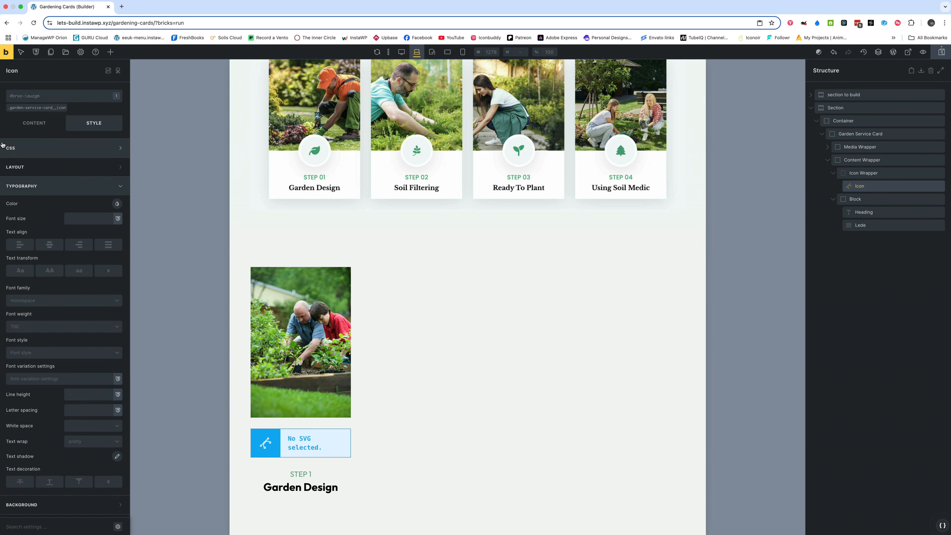
pyautogui.click(31, 122)
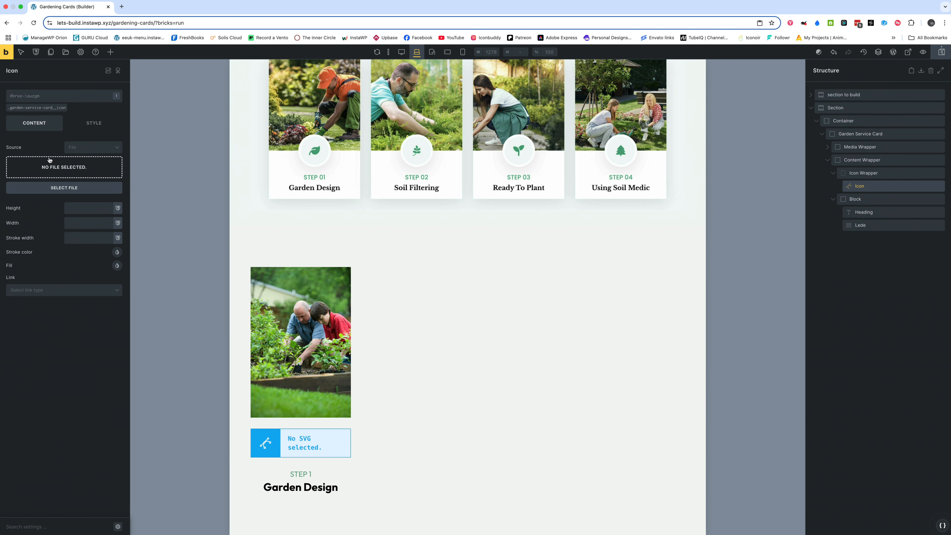
pyautogui.click(63, 189)
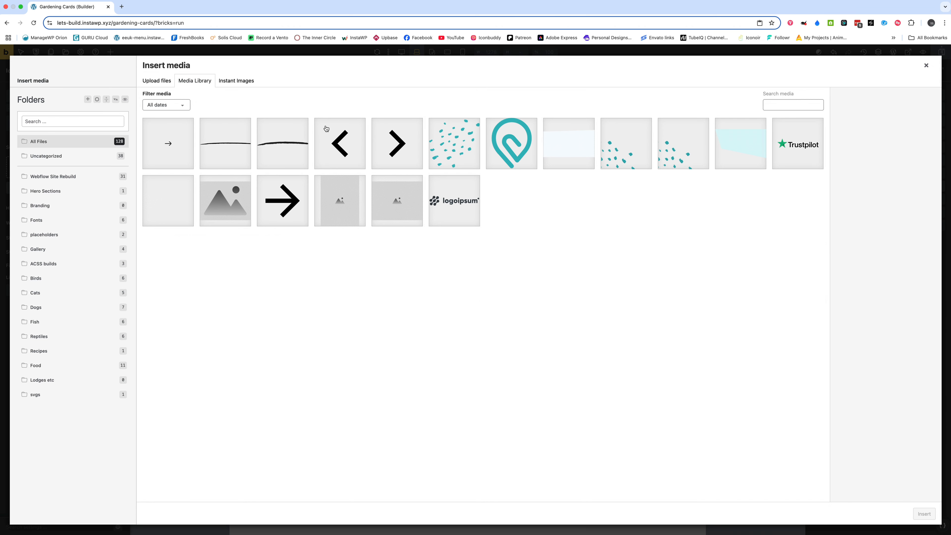
pyautogui.hotkey('ctrl', 'Right')
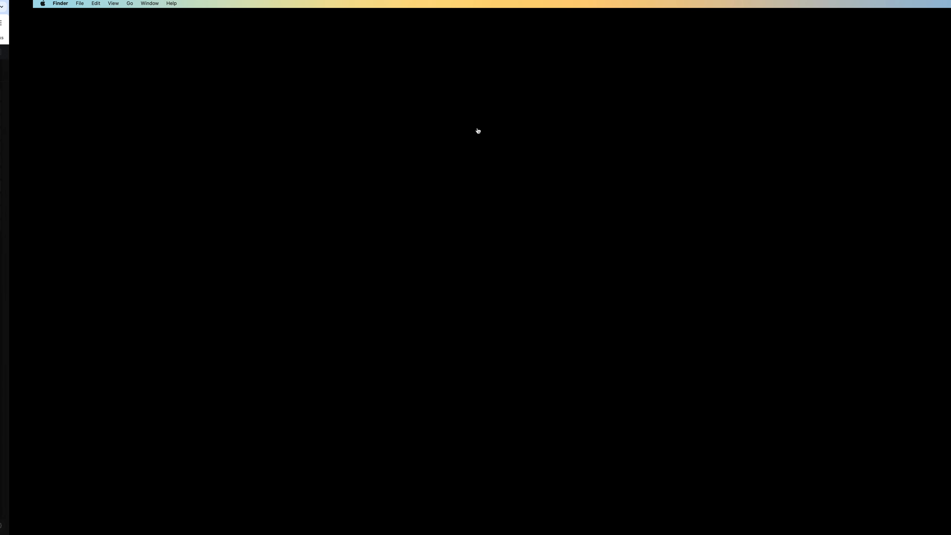
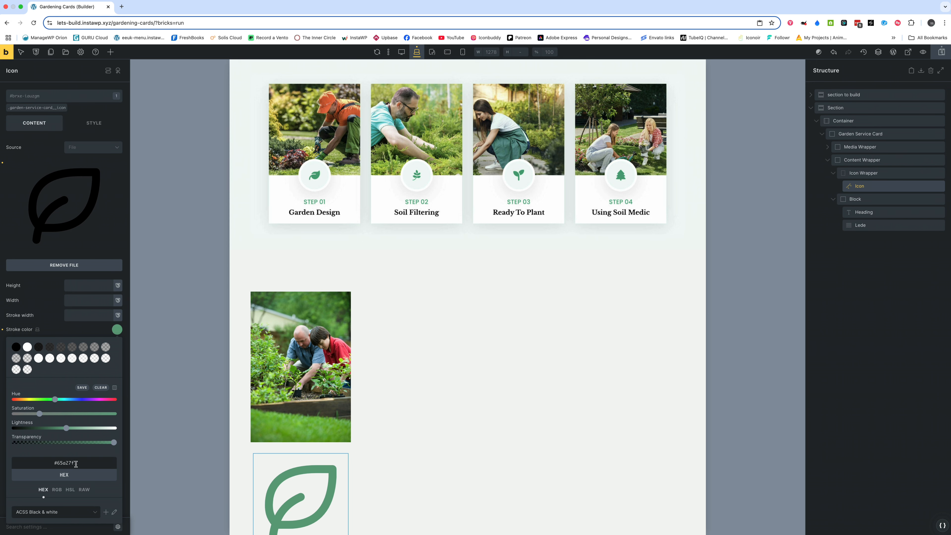
# Move the leaf icon's stroke color #65a27f from the element itself to its garden-service-card__icon class
pyautogui.doubleClick(67, 463)
pyautogui.press('super+c')
pyautogui.press('BackSpace')
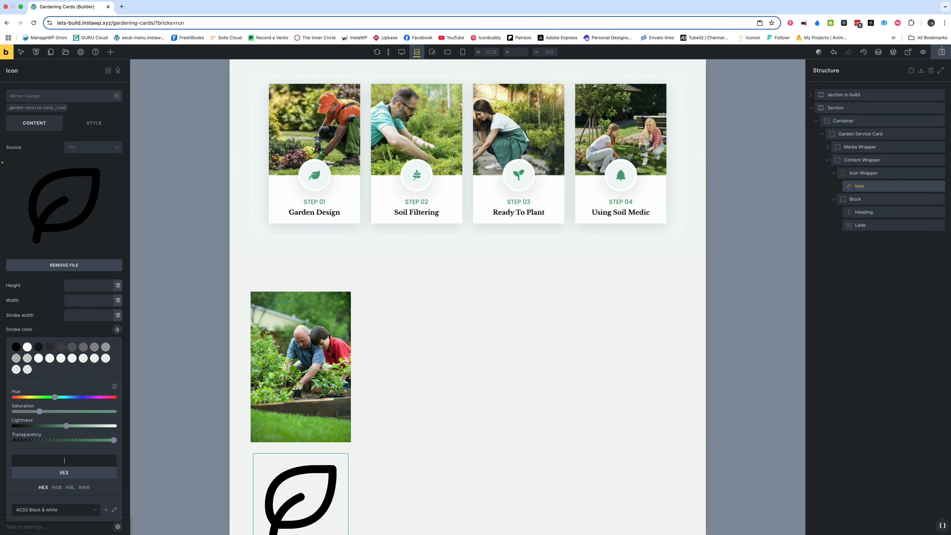
pyautogui.click(42, 230)
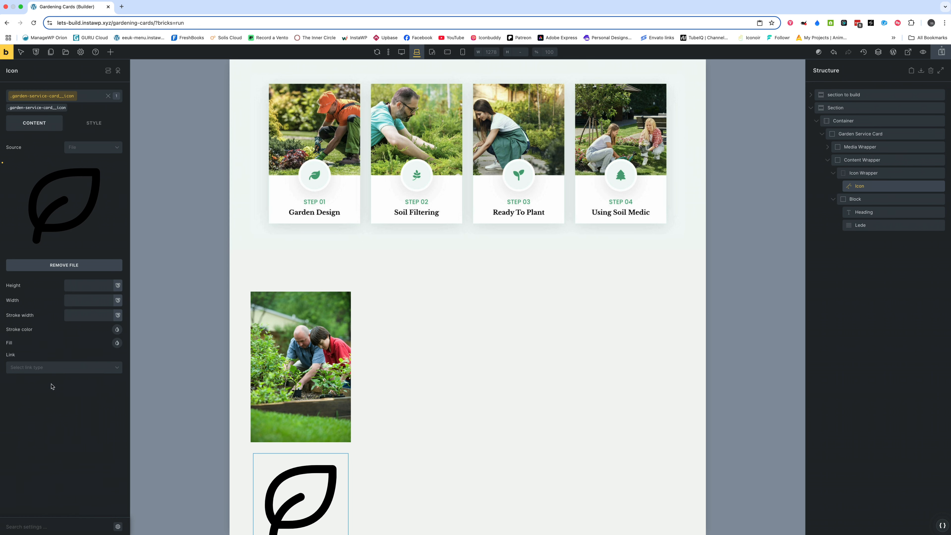
pyautogui.click(116, 330)
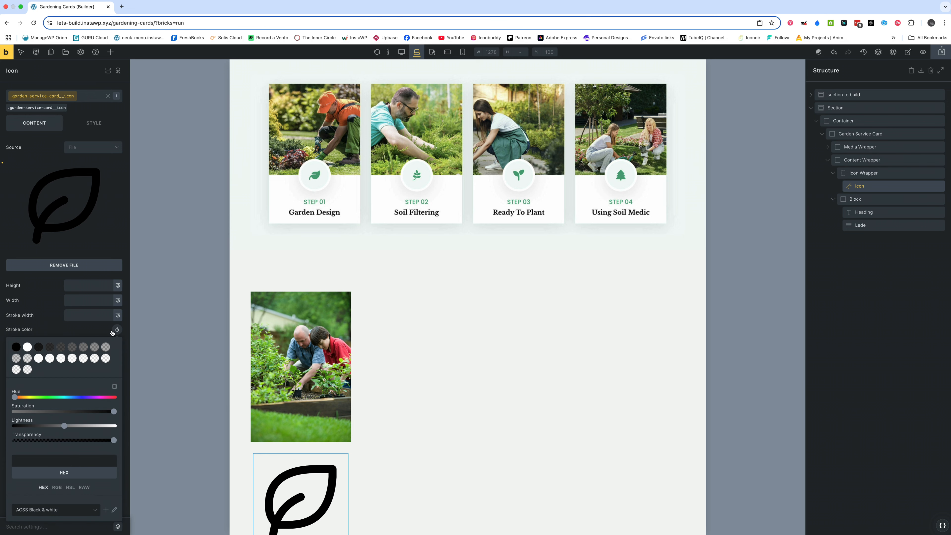
pyautogui.click(63, 464)
pyautogui.press('super+v')
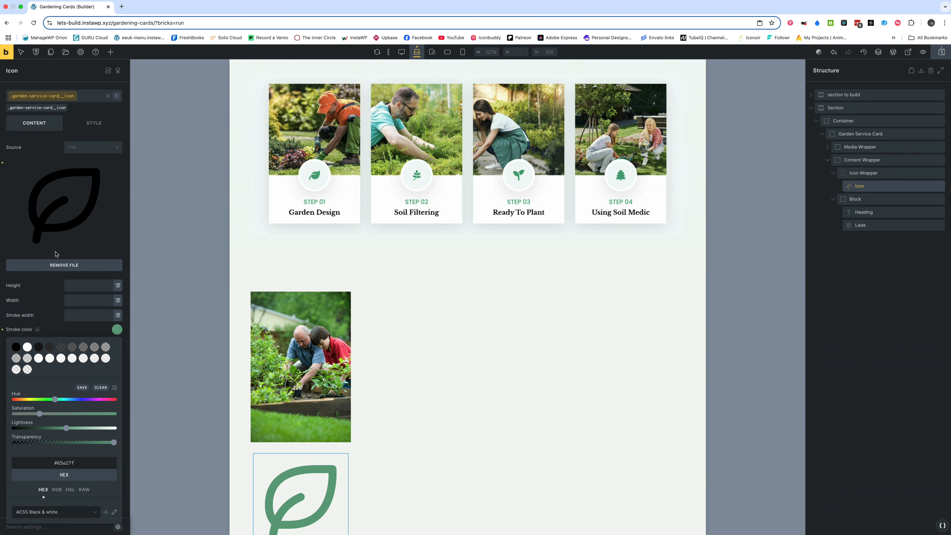
# Set the leaf icon's width to 2.5em on the garden-service-card__icon class, trying 2em and 3em first
pyautogui.click(93, 124)
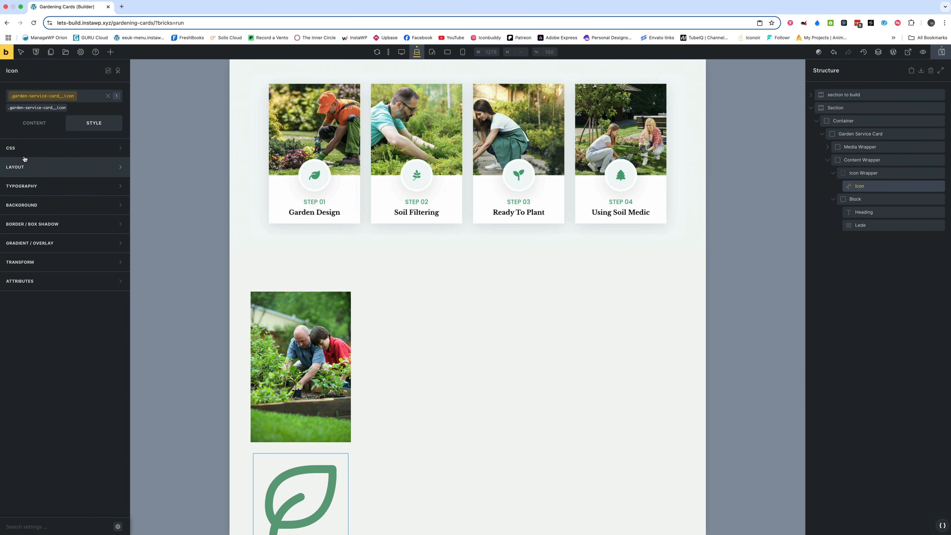
pyautogui.click(22, 172)
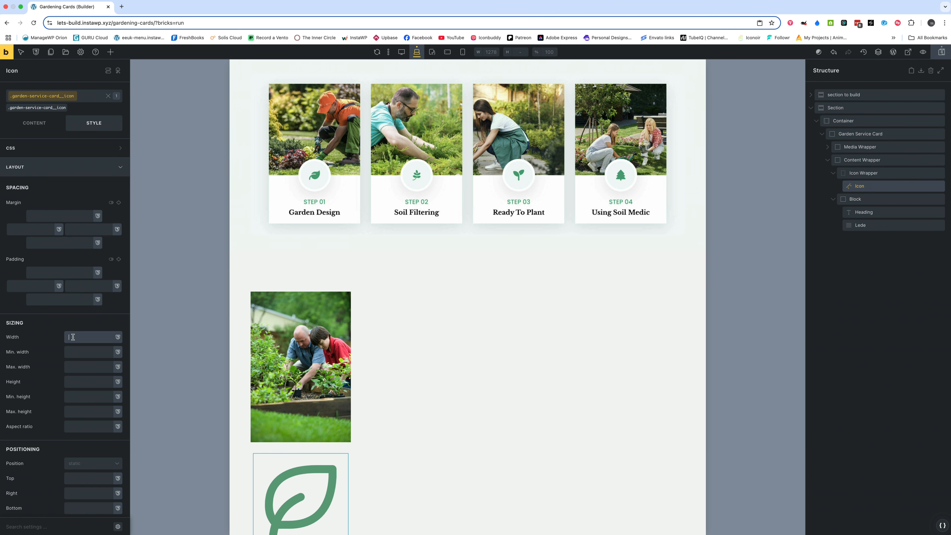
pyautogui.write('2em')
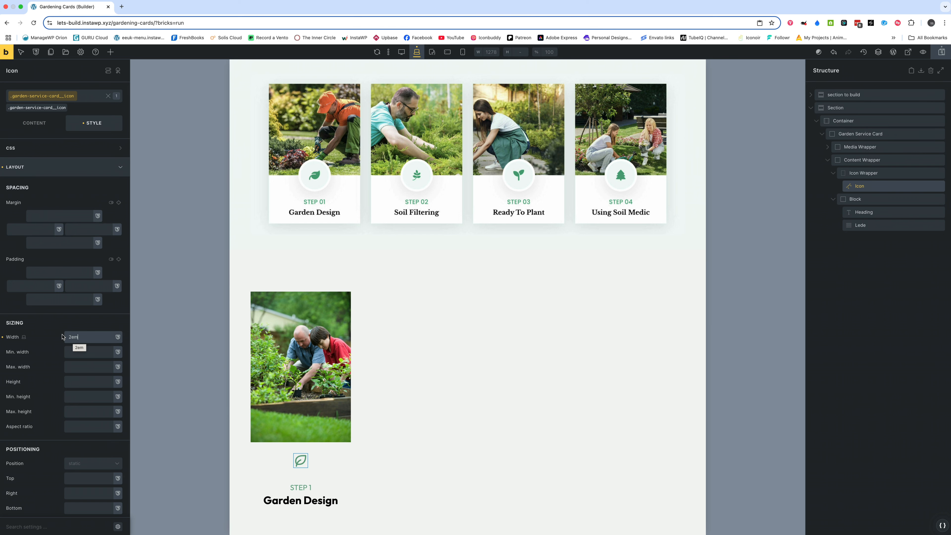
pyautogui.press('Up')
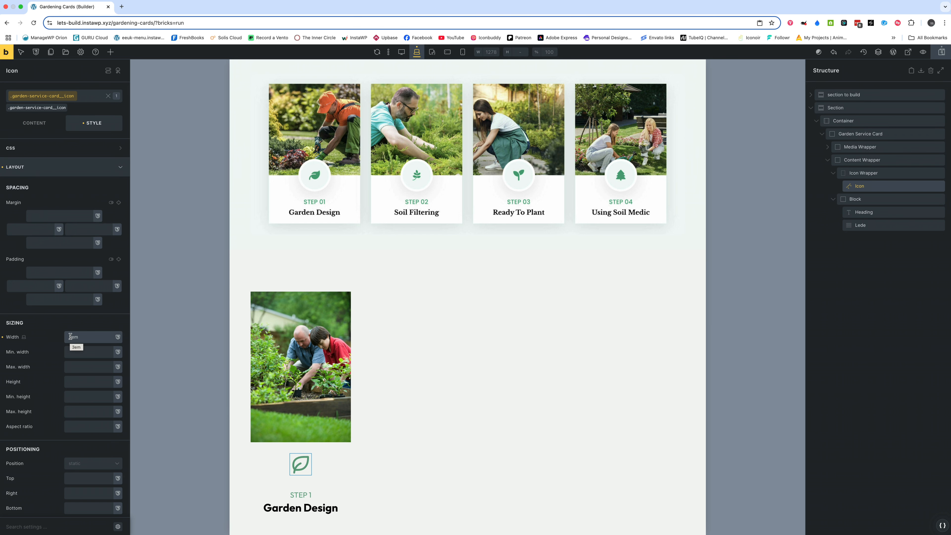
pyautogui.press('Down')
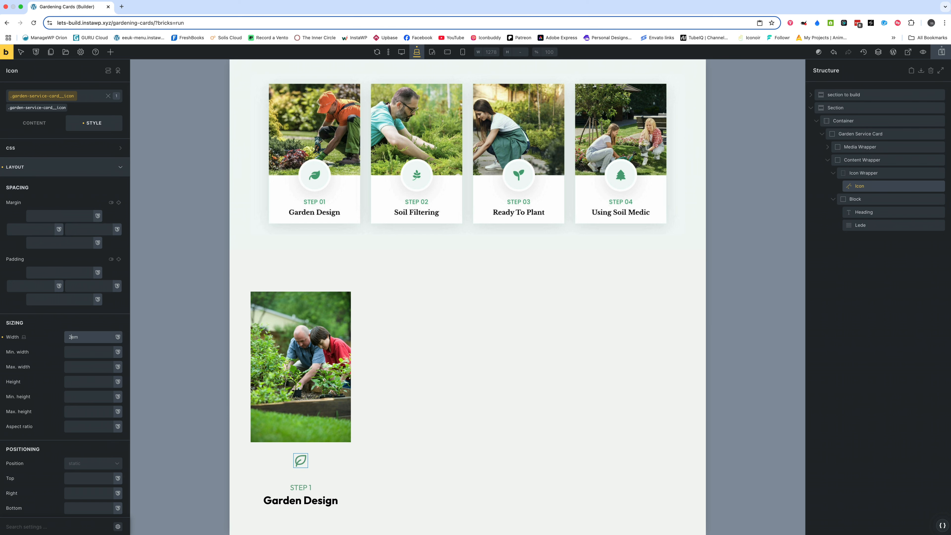
pyautogui.write('.5')
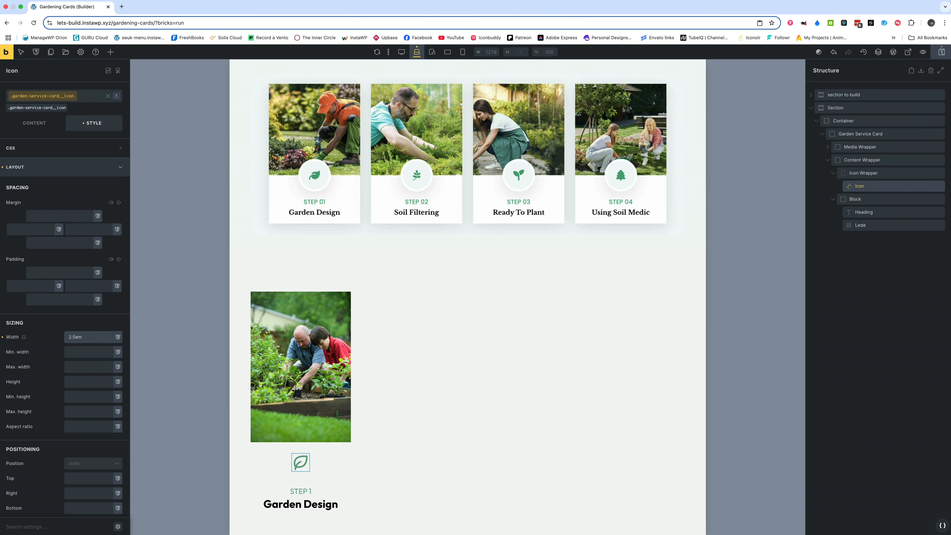
# Set the Icon Wrapper's background color to #f2f6f4 on its garden-service-card__icon-wrapper class and save the page
pyautogui.click(860, 173)
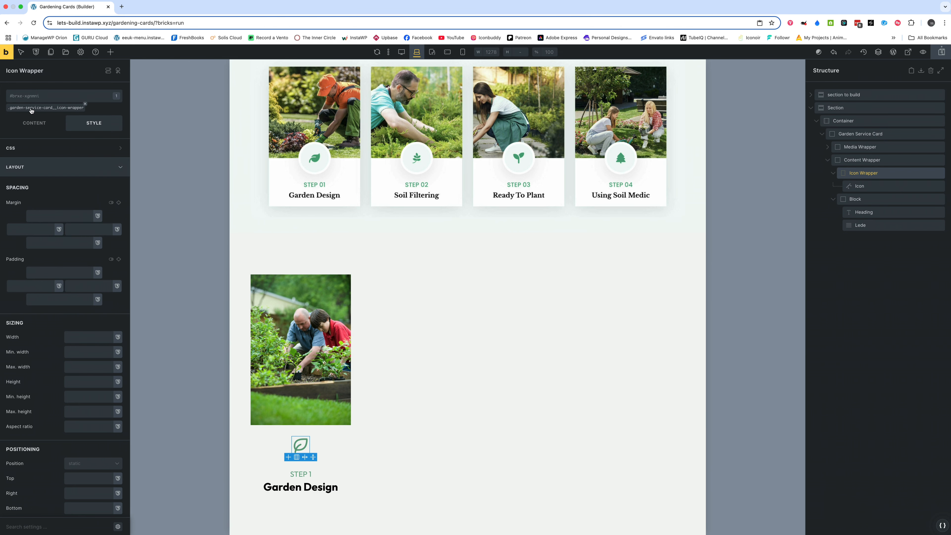
pyautogui.click(20, 172)
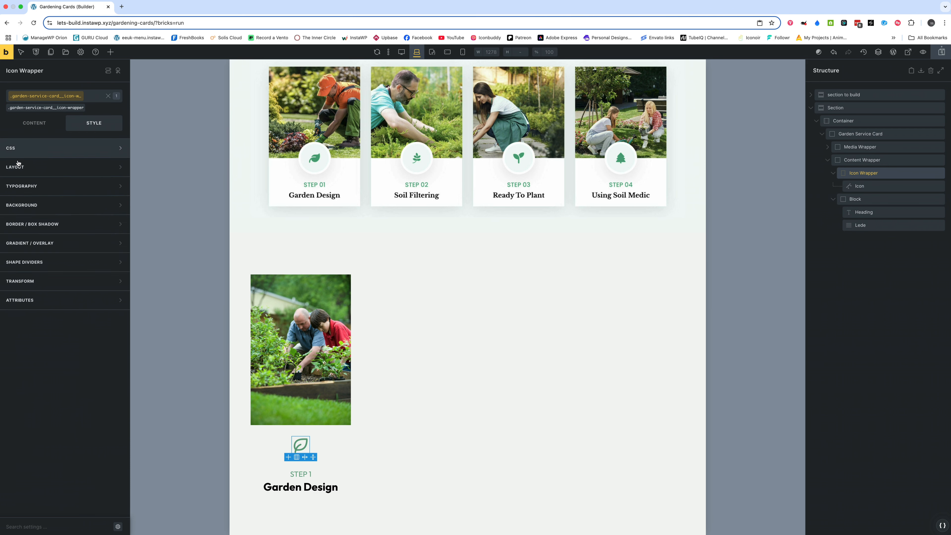
pyautogui.click(33, 206)
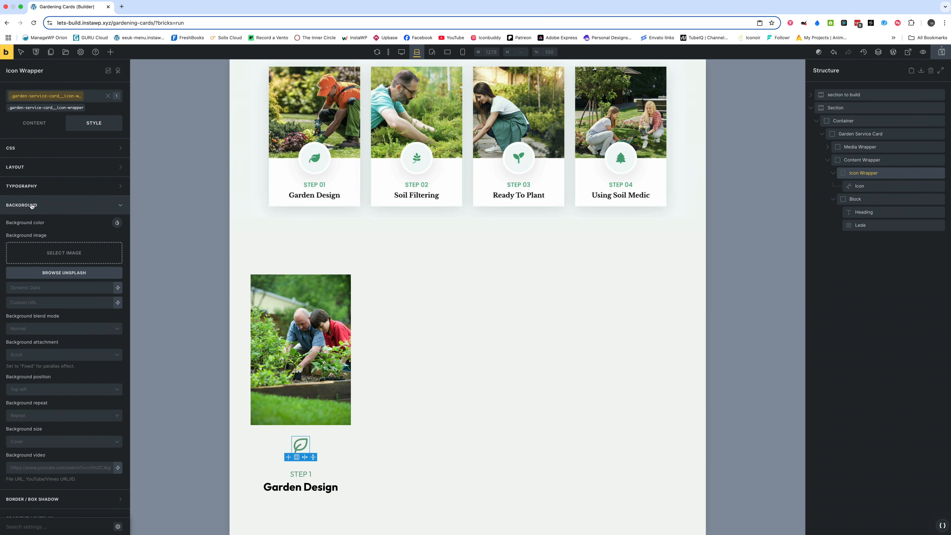
pyautogui.click(117, 222)
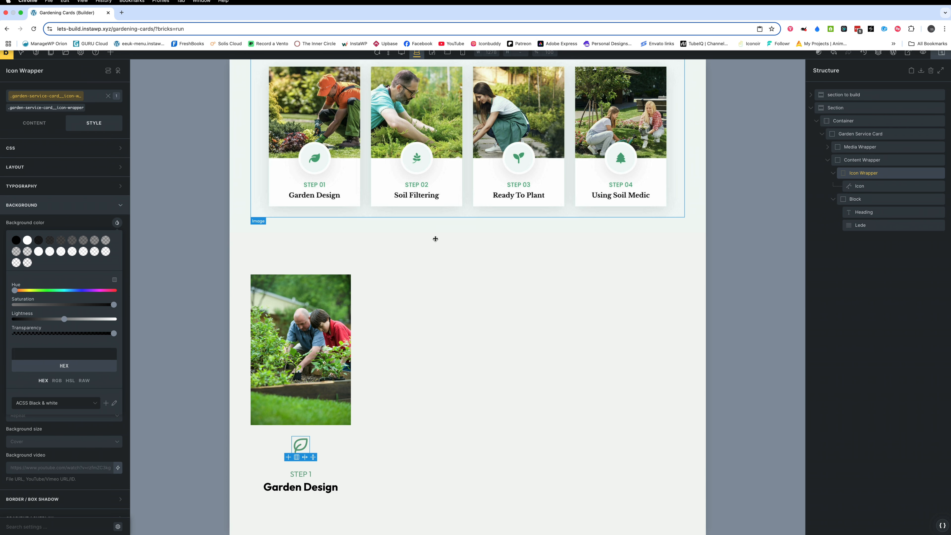
pyautogui.write('#f2f6f4')
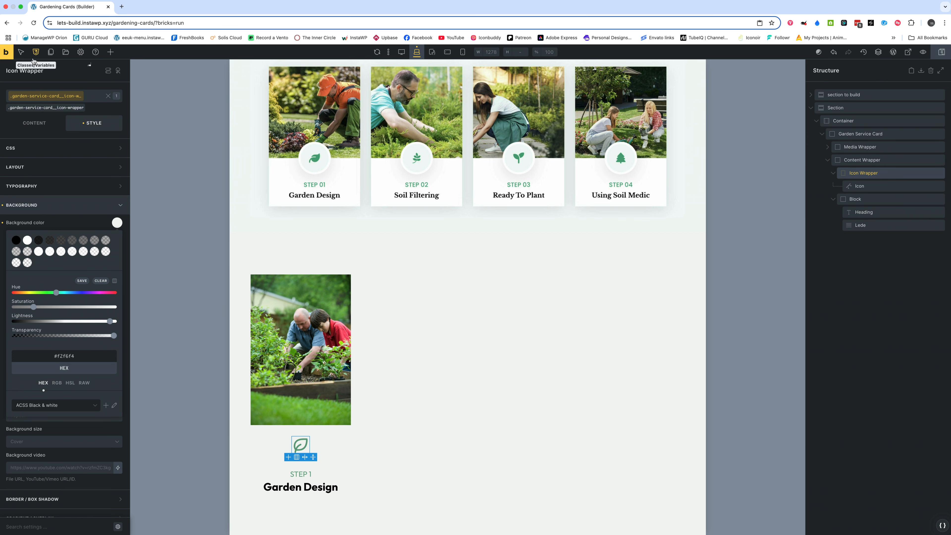
pyautogui.press('super+s')
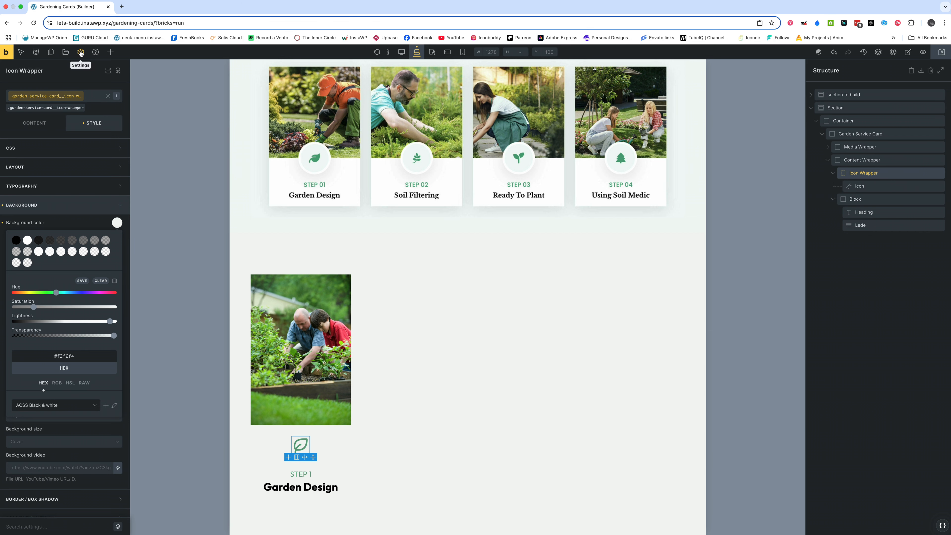
# Create a global CSS variable named primary-col with the value #f2f6f4
pyautogui.click(81, 53)
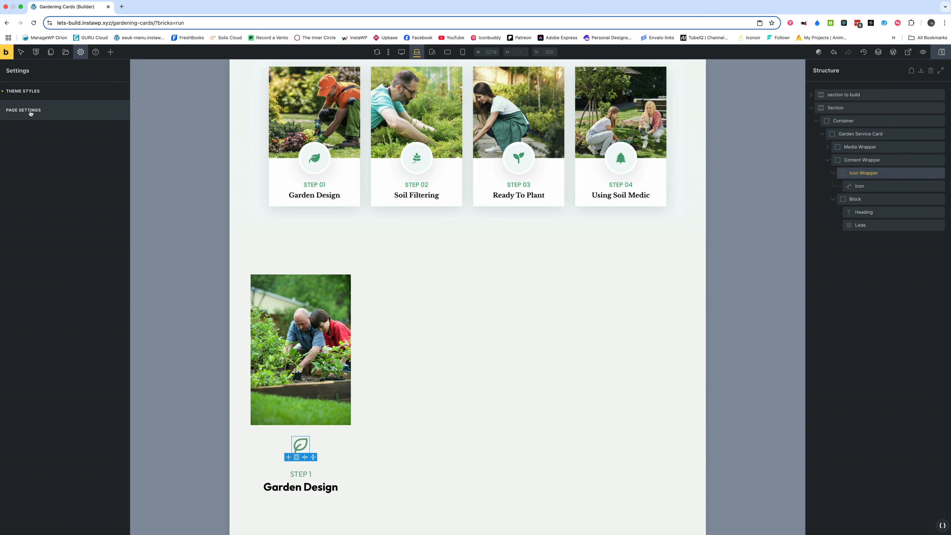
pyautogui.click(25, 91)
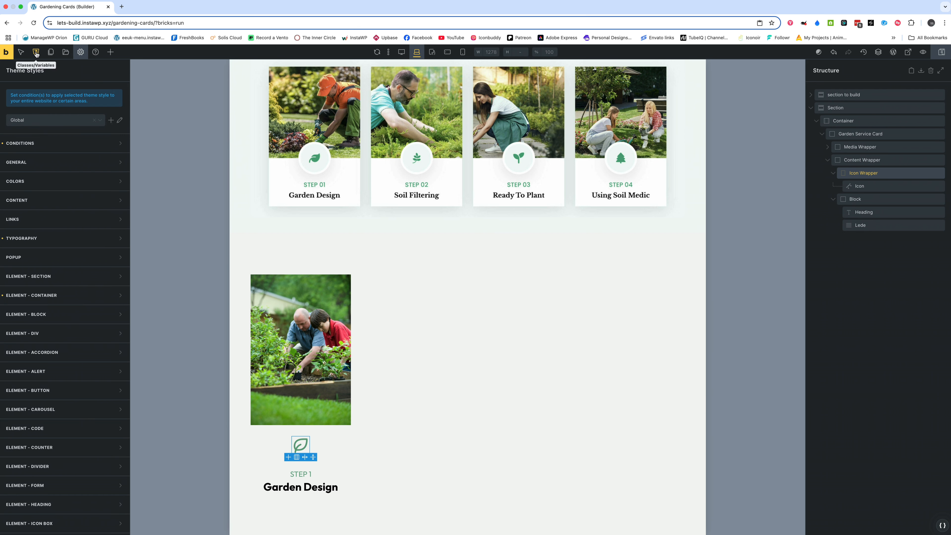
pyautogui.click(36, 53)
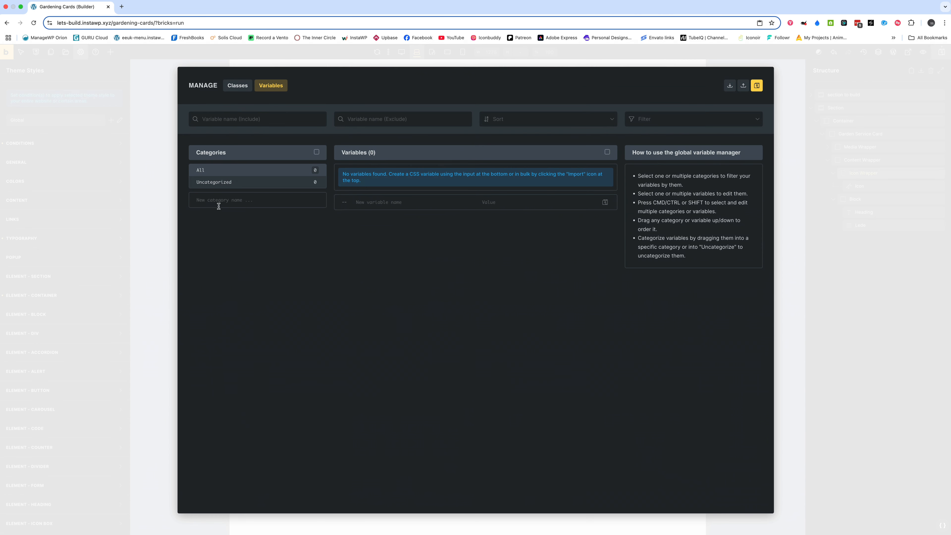
pyautogui.click(364, 202)
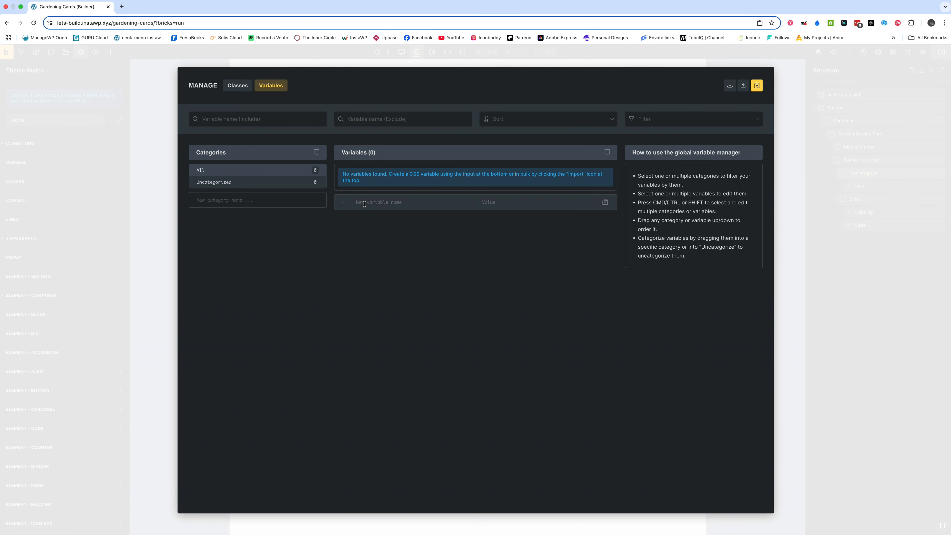
pyautogui.write('primar')
pyautogui.hotkey('shift', 'Tab')
pyautogui.click(495, 203)
pyautogui.write('#f2f6f4')
pyautogui.click(379, 203)
pyautogui.write('-')
pyautogui.click(603, 203)
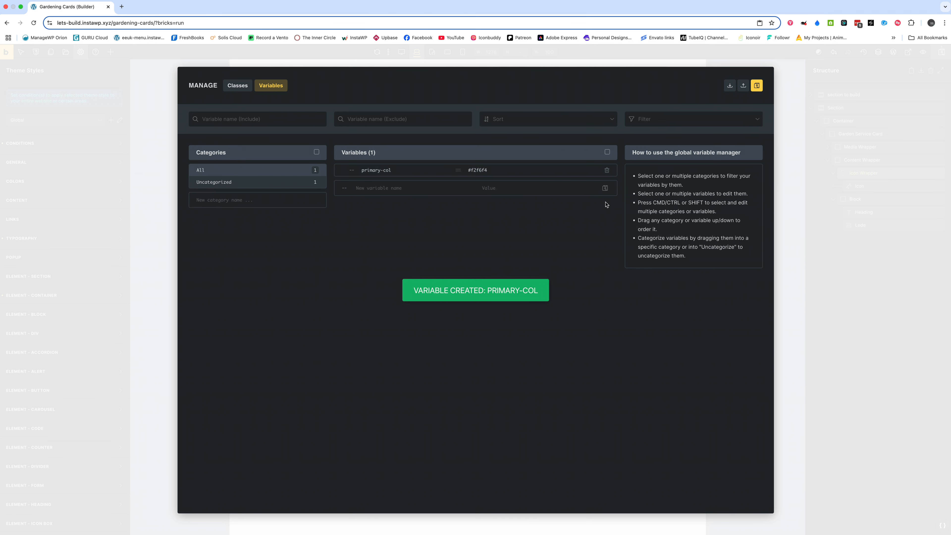
# Rename the primary-col variable to primary-col-light
pyautogui.moveTo(468, 170); pyautogui.dragTo(490, 170)
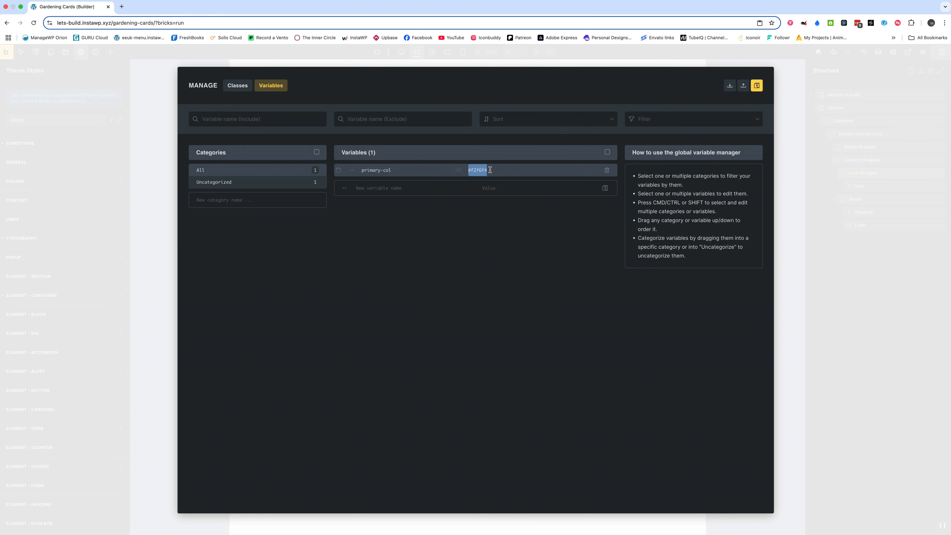
pyautogui.click(406, 170)
pyautogui.write('-light')
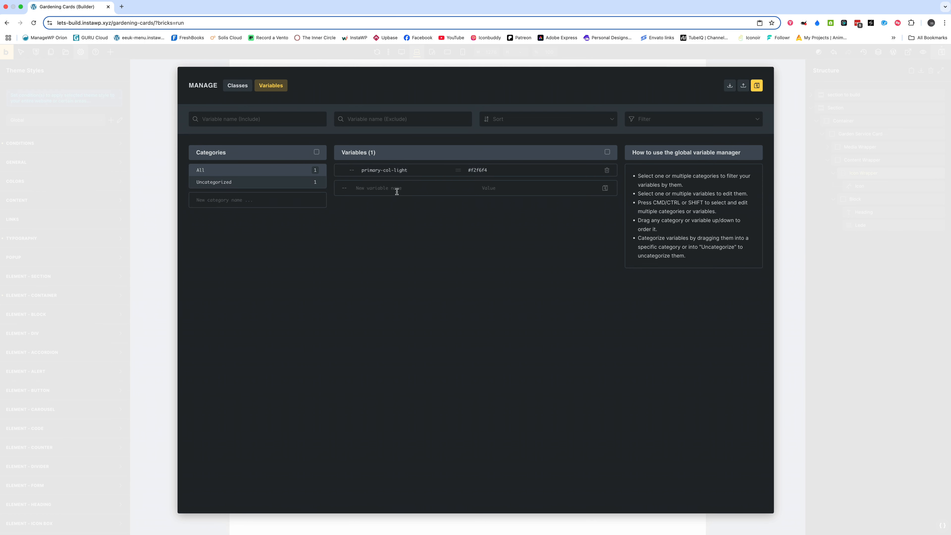
# Create a global CSS variable named primary-col with the value #65a27f, save the variables and close the manager
pyautogui.click(397, 192)
pyautogui.write('primary-col')
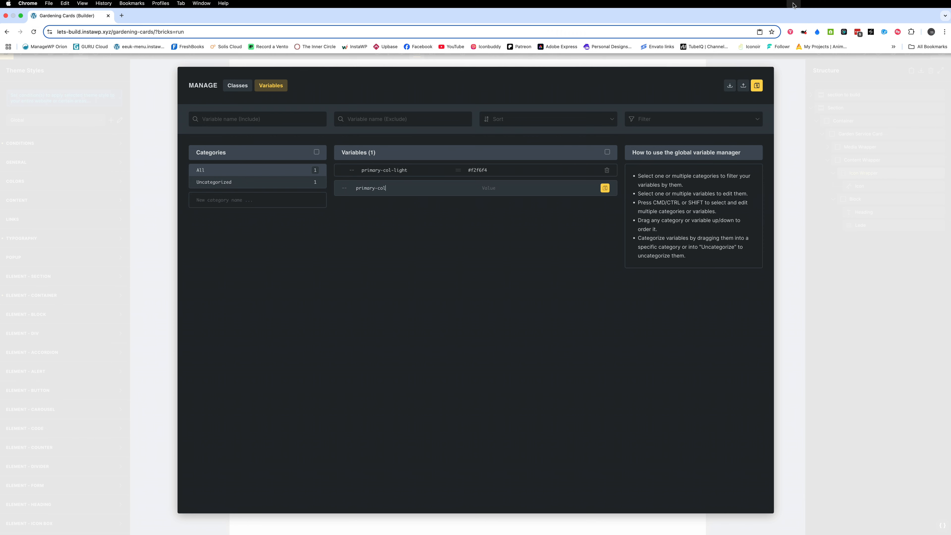
pyautogui.click(794, 2)
pyautogui.write('#65a27f')
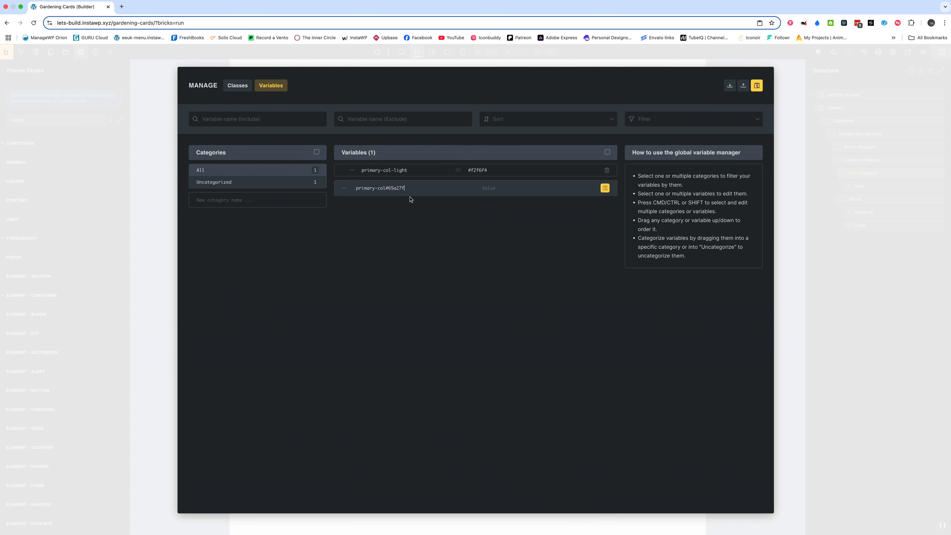
pyautogui.doubleClick(404, 190)
pyautogui.press('super+x')
pyautogui.click(486, 187)
pyautogui.press('super+v')
pyautogui.click(605, 188)
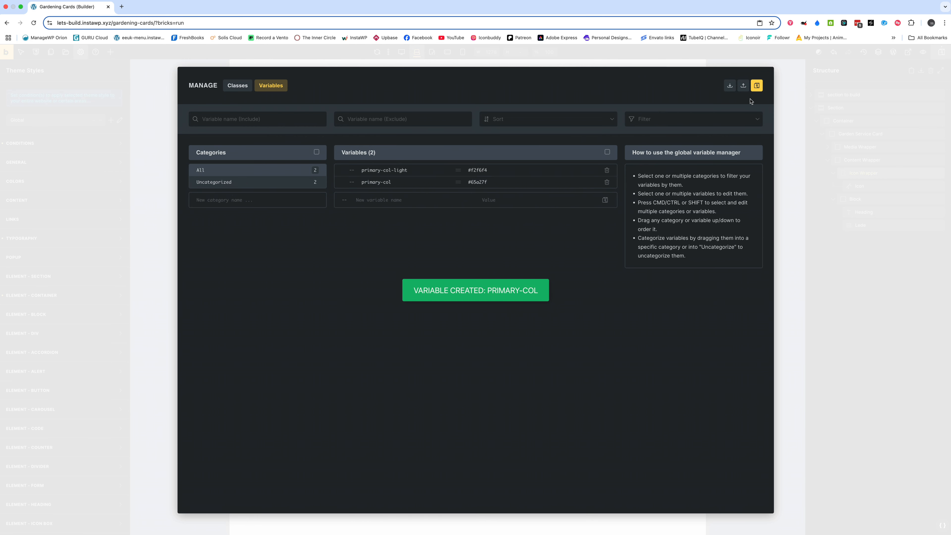
pyautogui.click(756, 86)
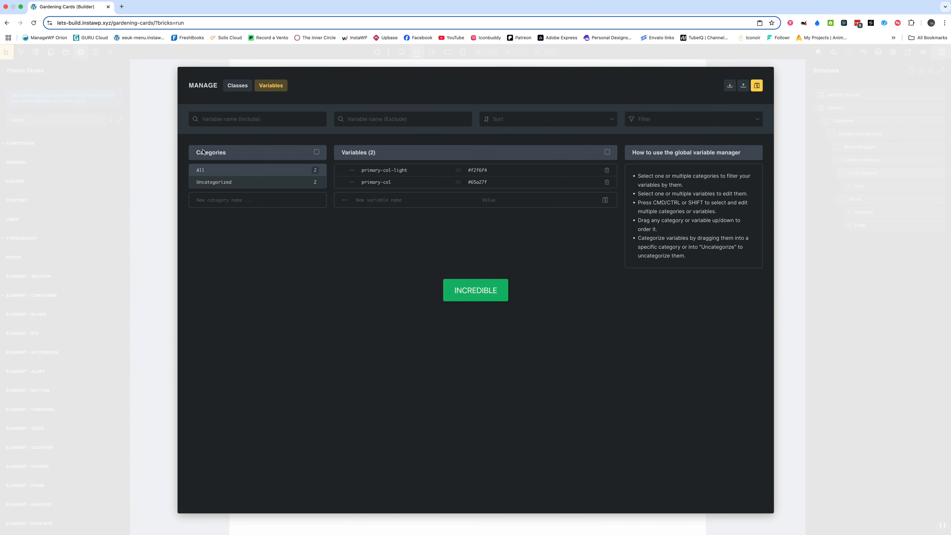
pyautogui.click(158, 171)
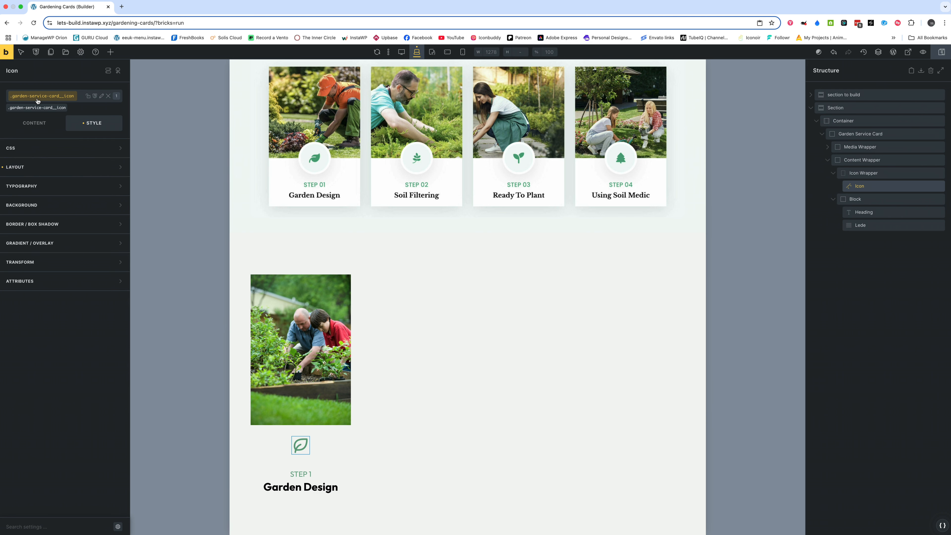
# Try to set the leaf icon's stroke color to var(--primary-col) as a HEX value on its garden-service-card__icon class
pyautogui.click(28, 125)
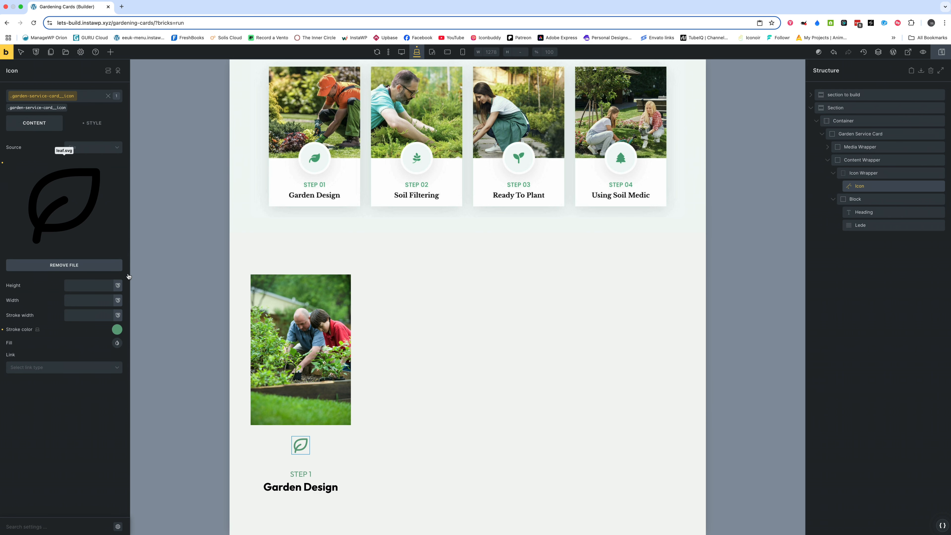
pyautogui.click(117, 330)
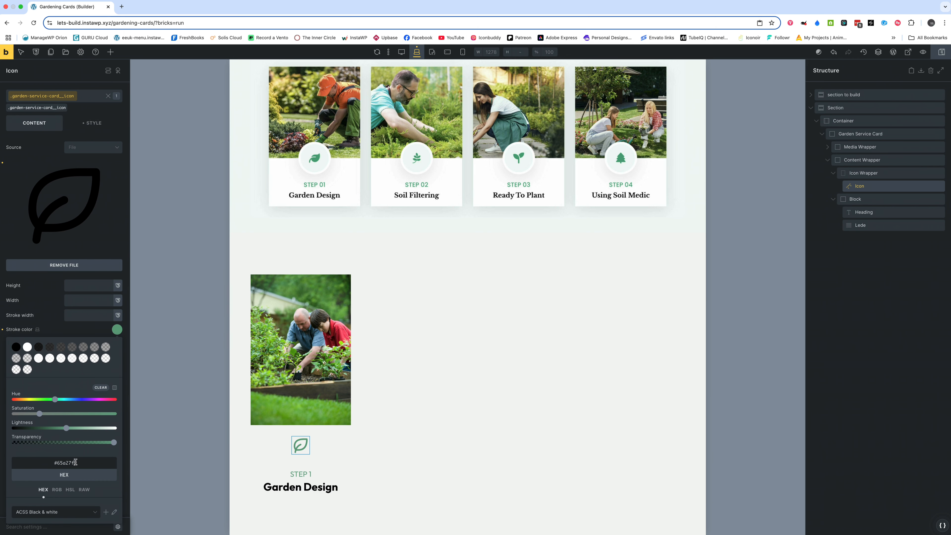
pyautogui.moveTo(76, 460); pyautogui.dragTo(50, 461)
pyautogui.write('var(')
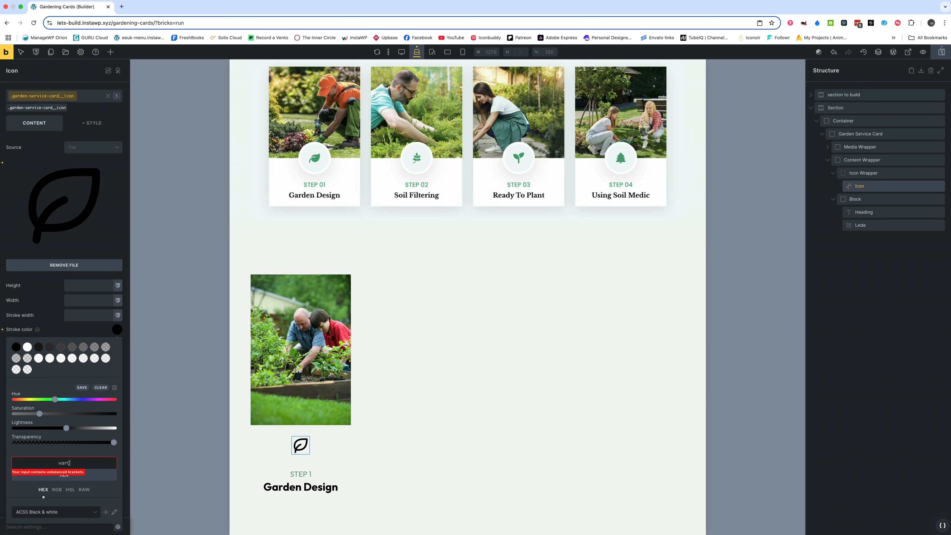
pyautogui.write('--primary-col)')
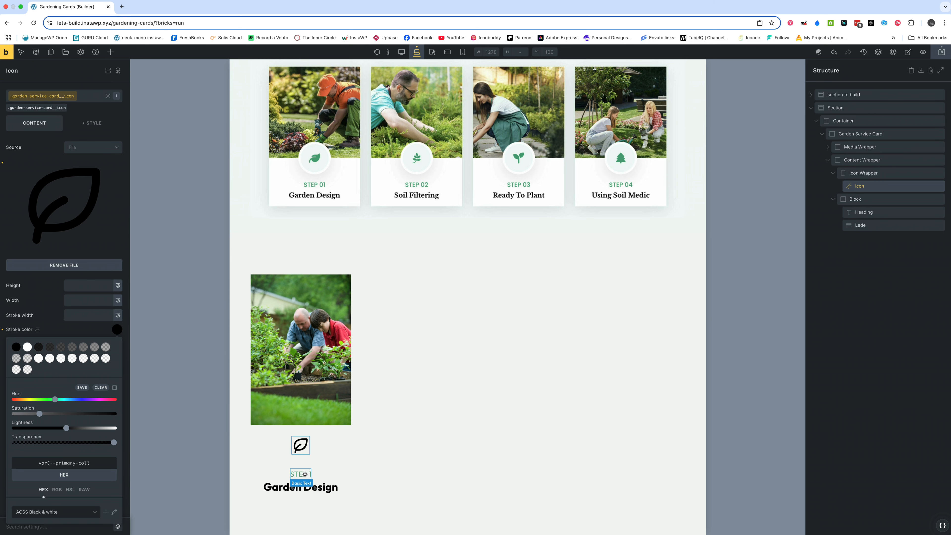
pyautogui.click(49, 464)
pyautogui.press('BackSpace')
pyautogui.press('BackSpace')
pyautogui.press('BackSpace')
pyautogui.press('BackSpace')
pyautogui.click(94, 463)
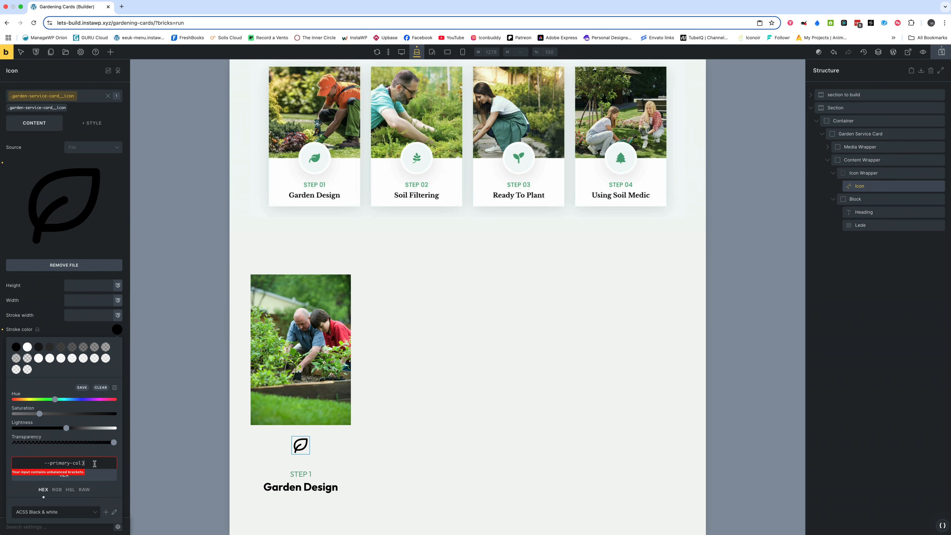
pyautogui.press('BackSpace')
pyautogui.press('Return')
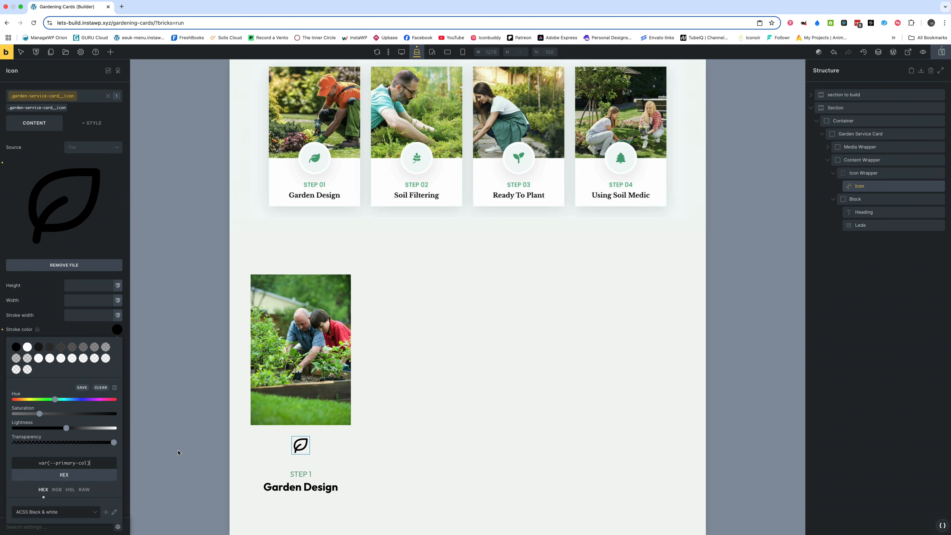
# Try green and --primary-col as the leaf icon's stroke color, and reload the builder page
pyautogui.tripleClick(66, 464)
pyautogui.write('green')
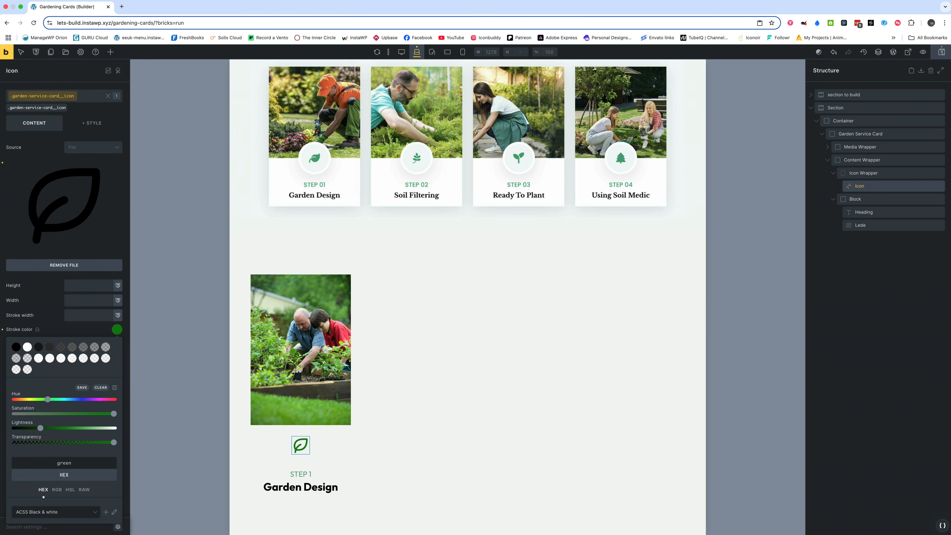
pyautogui.doubleClick(63, 461)
pyautogui.write('--p')
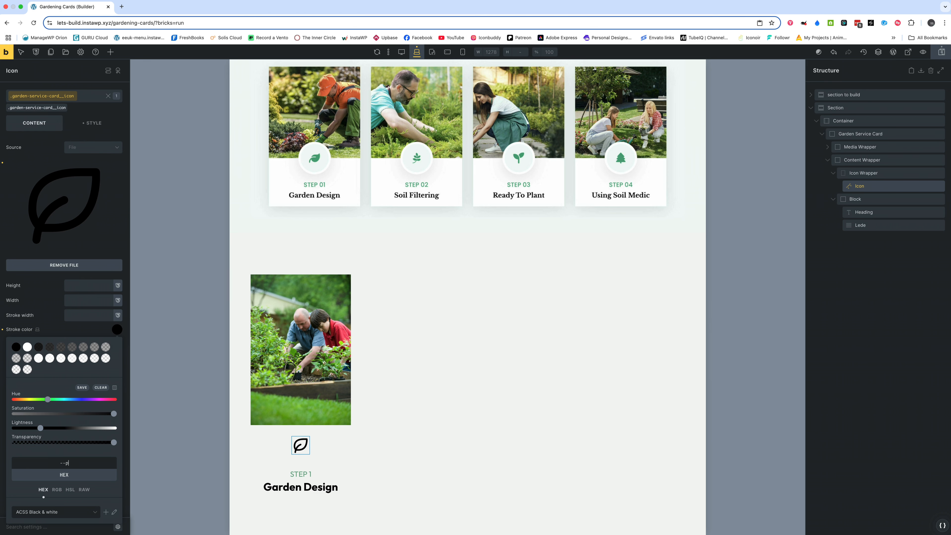
pyautogui.write('rimary-col')
pyautogui.press('Return')
pyautogui.click(33, 24)
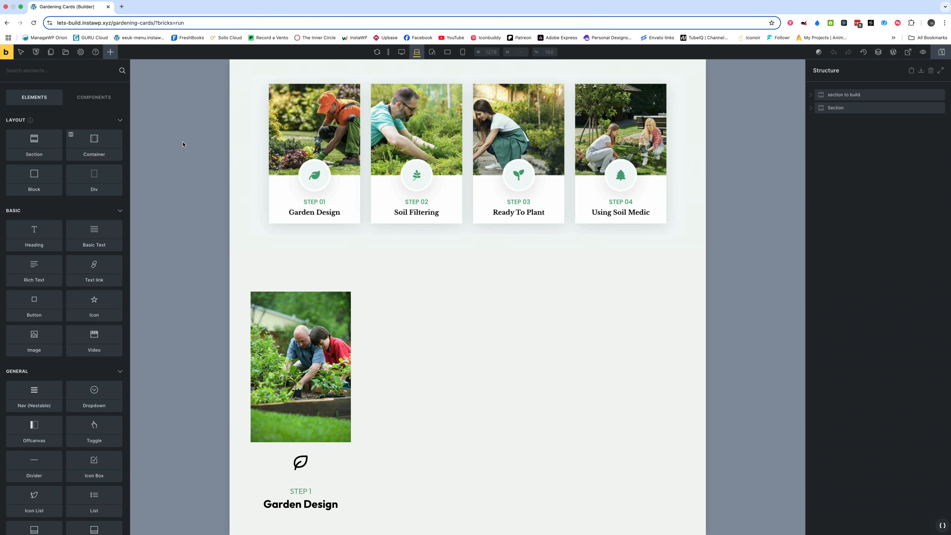
# Check the name and value of the primary-col variable in the global variable manager
pyautogui.click(36, 52)
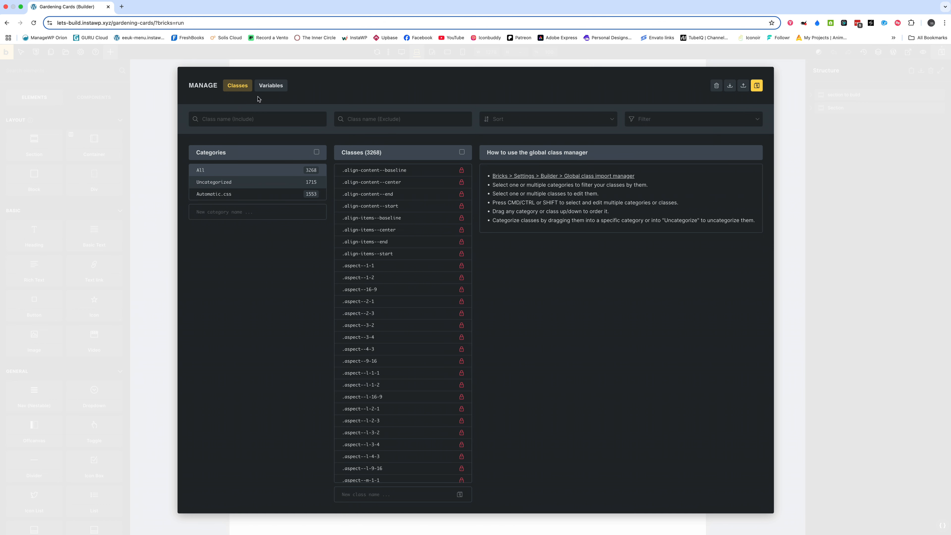
pyautogui.click(271, 85)
pyautogui.moveTo(496, 182); pyautogui.dragTo(463, 183)
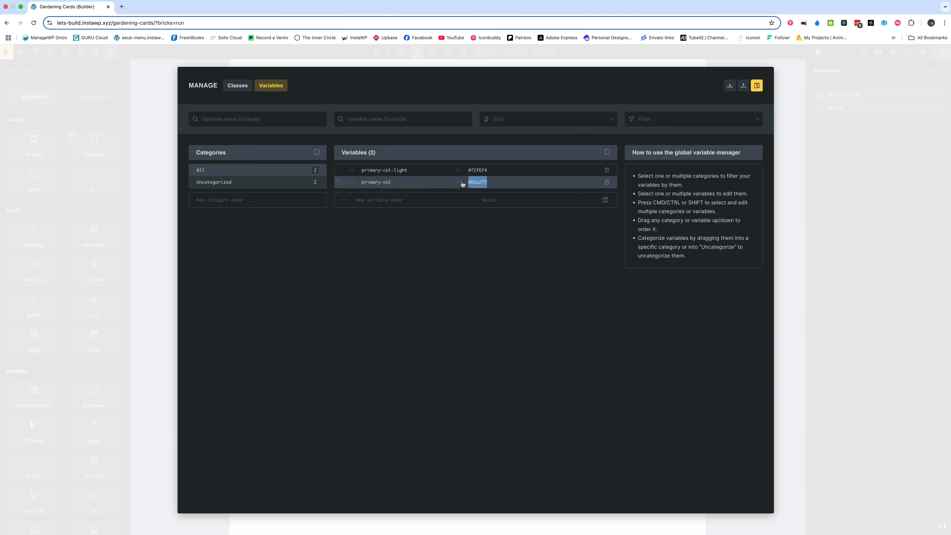
pyautogui.moveTo(393, 182); pyautogui.dragTo(361, 183)
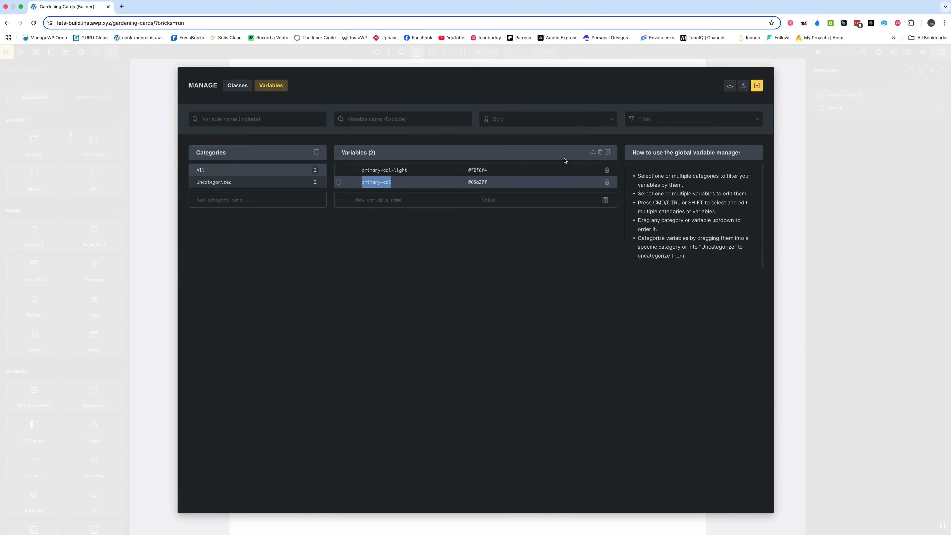
pyautogui.click(785, 86)
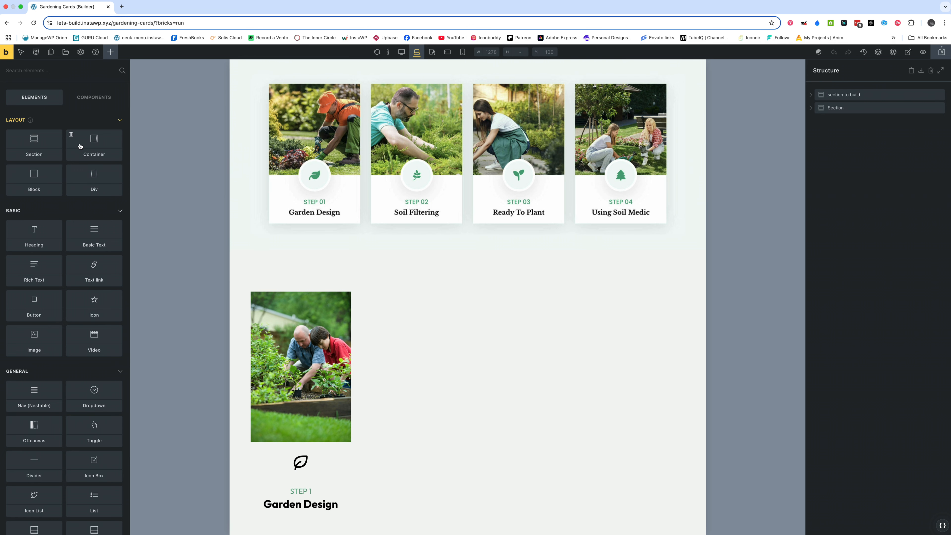
# Set the STEP 1 label's text color to the primary-col variable as a RAW value on its garden-service-card__lede class
pyautogui.click(302, 492)
pyautogui.doubleClick(70, 338)
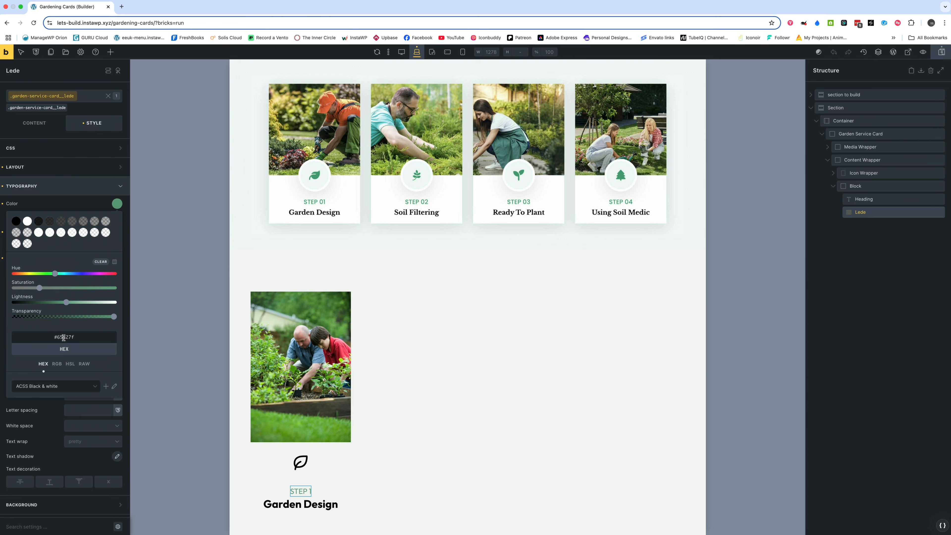
pyautogui.tripleClick(63, 338)
pyautogui.press('BackSpace')
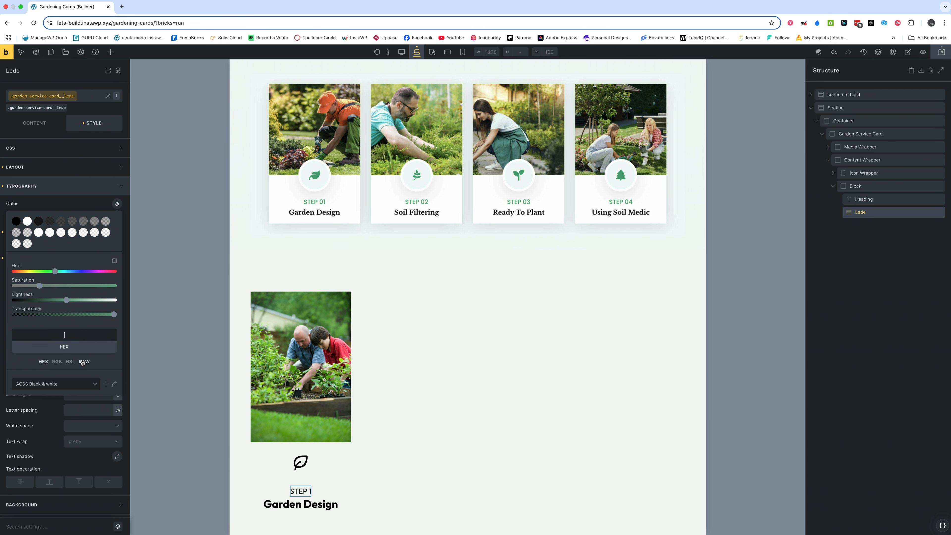
pyautogui.click(83, 362)
pyautogui.click(58, 335)
pyautogui.write('primary-col')
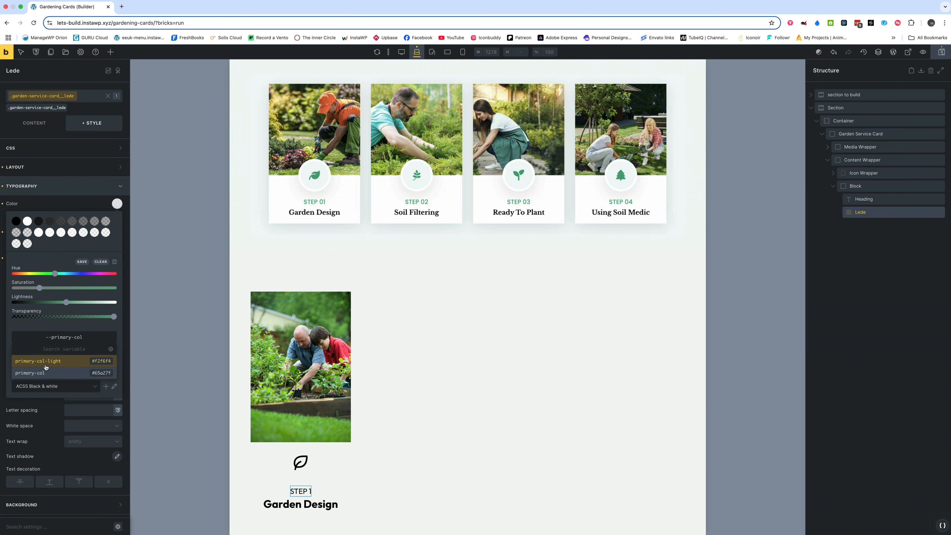
pyautogui.click(43, 373)
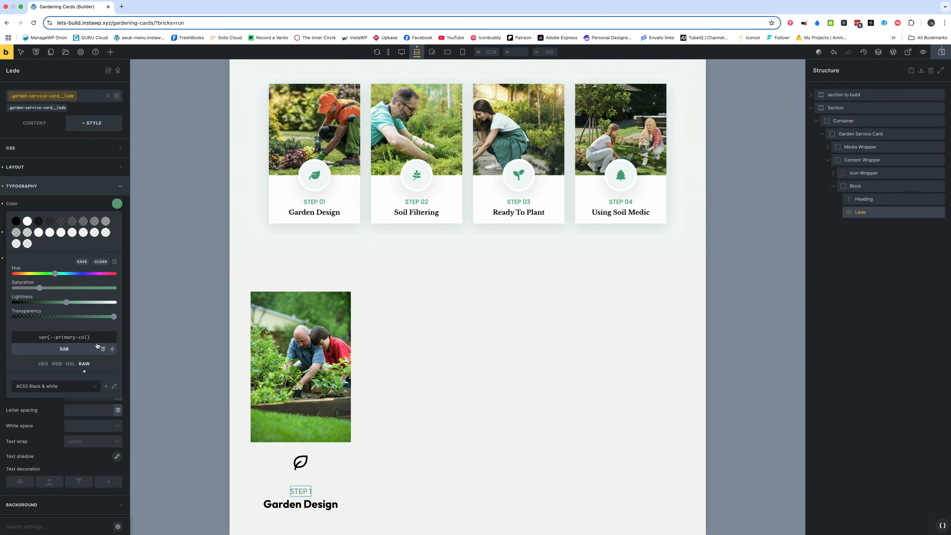
# Set the leaf icon's stroke color to the primary-col variable as a RAW value on its garden-service-card__icon class
pyautogui.click(305, 454)
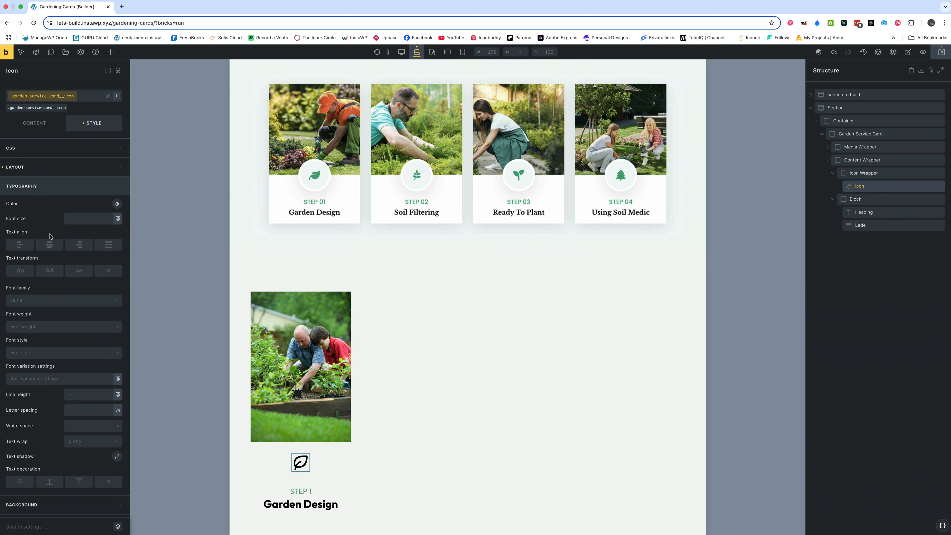
pyautogui.click(21, 182)
pyautogui.click(33, 123)
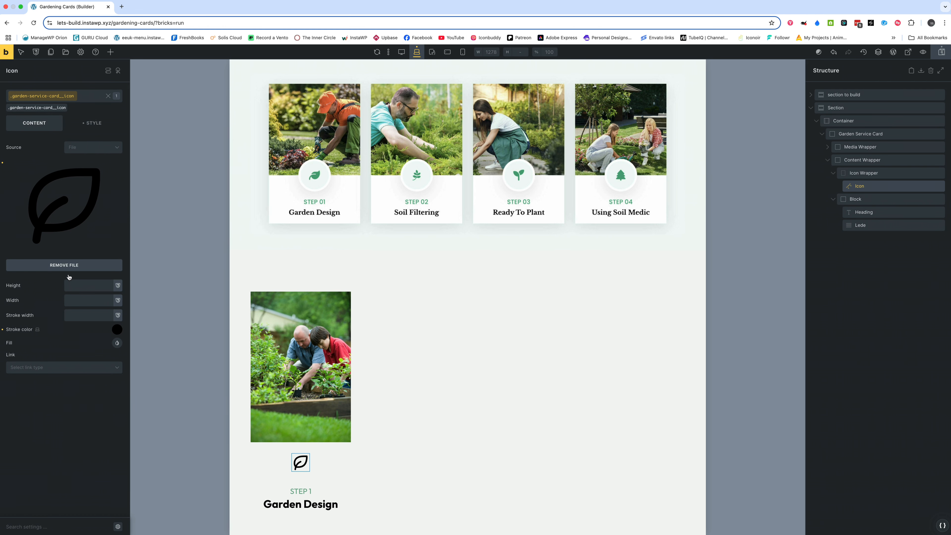
pyautogui.click(116, 330)
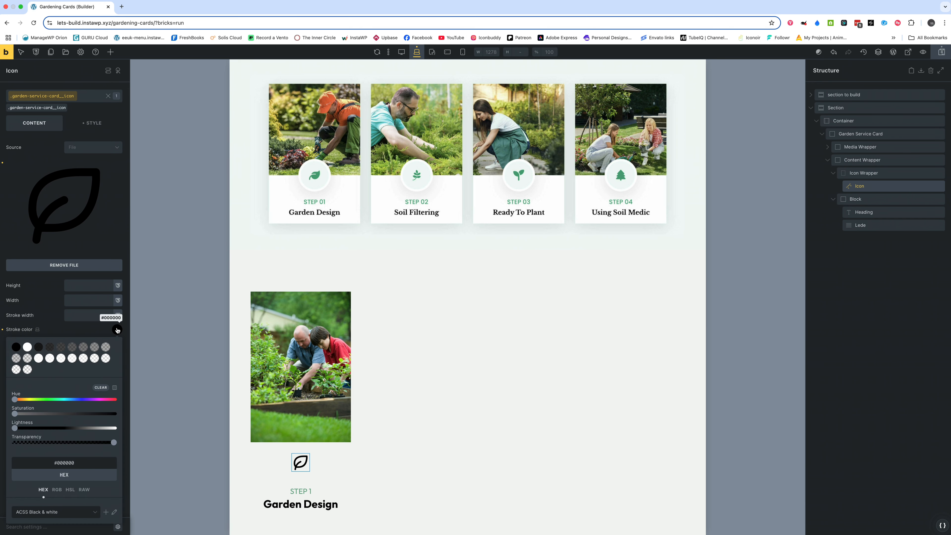
pyautogui.click(85, 474)
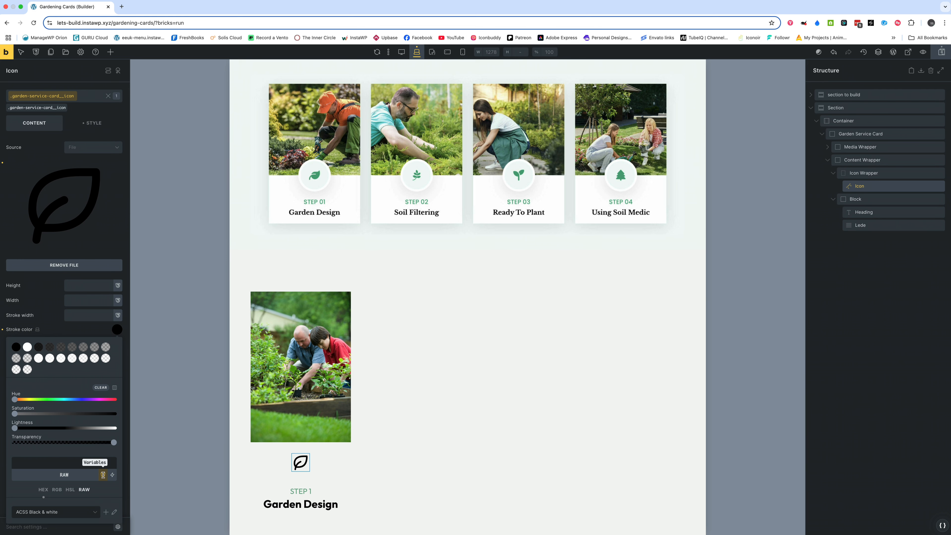
pyautogui.click(102, 474)
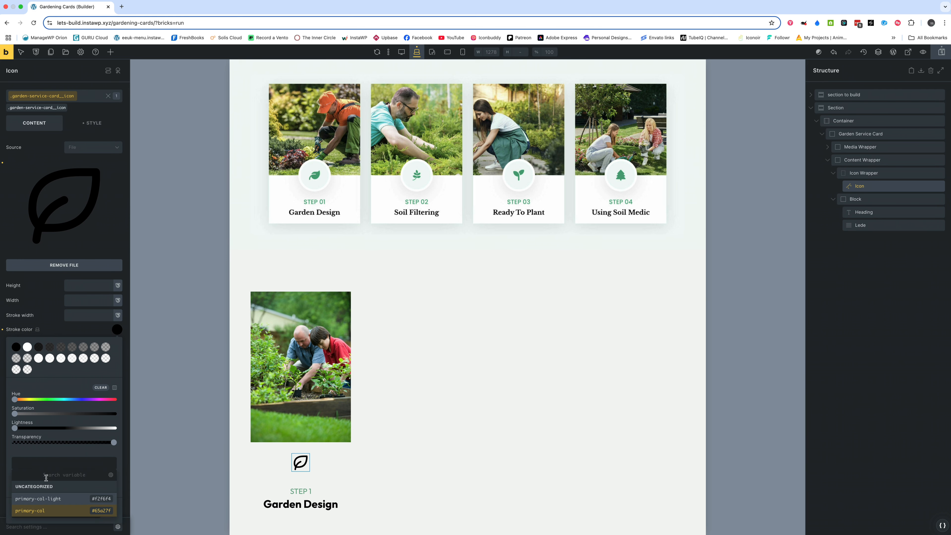
pyautogui.click(44, 511)
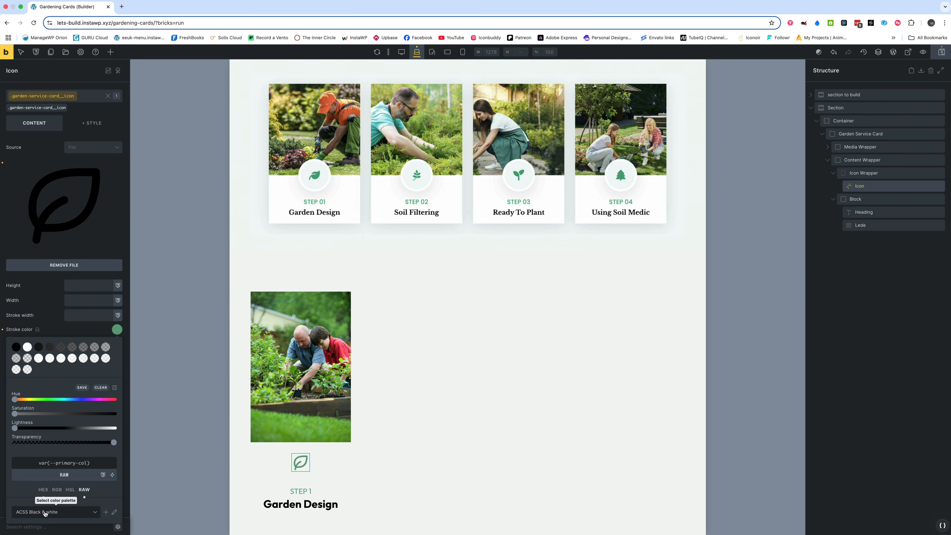
pyautogui.click(167, 432)
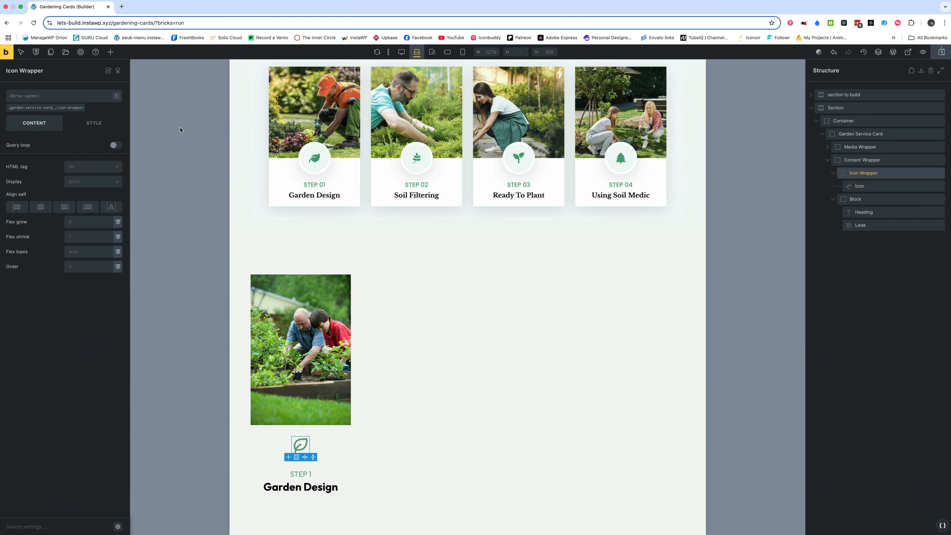
# Set the Icon Wrapper's background color to the primary-col-light variable on its garden-service-card__icon-wrapper class
pyautogui.click(38, 108)
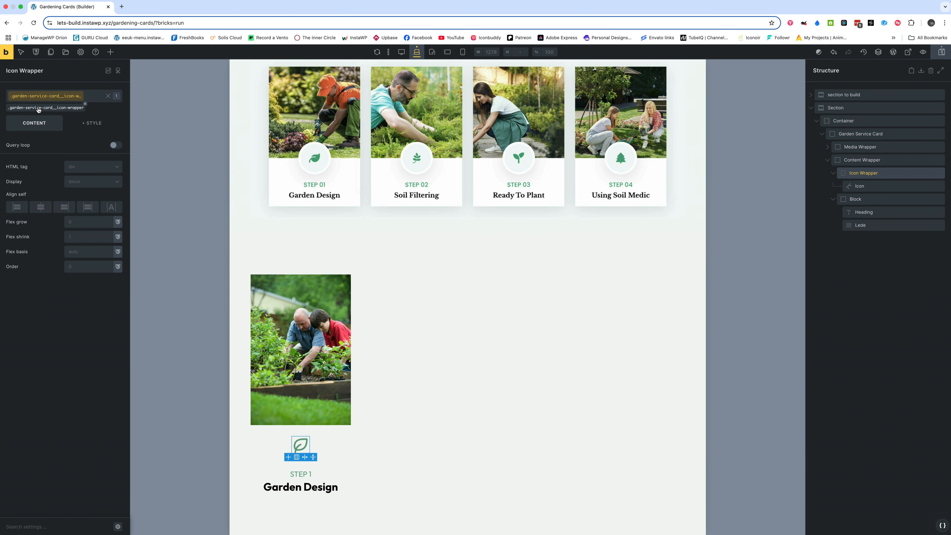
pyautogui.click(93, 122)
pyautogui.click(117, 222)
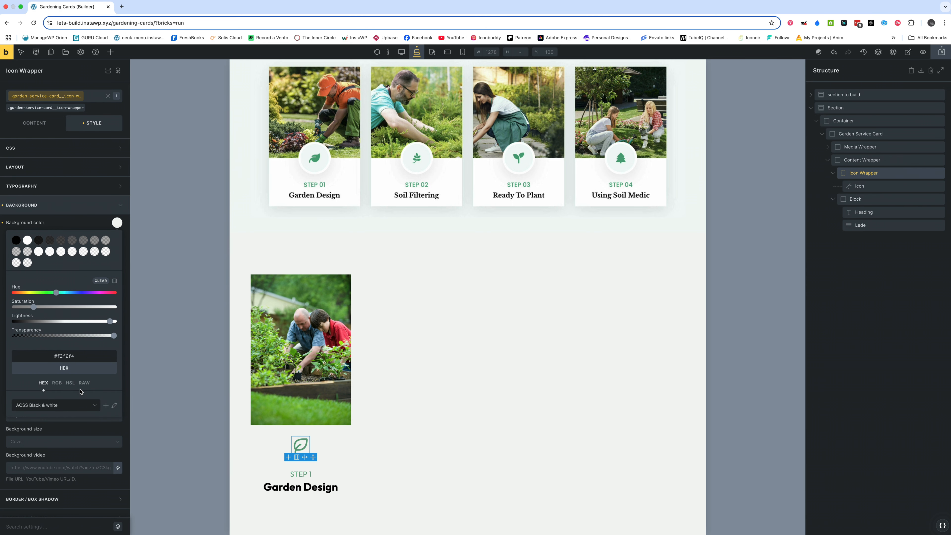
pyautogui.click(104, 356)
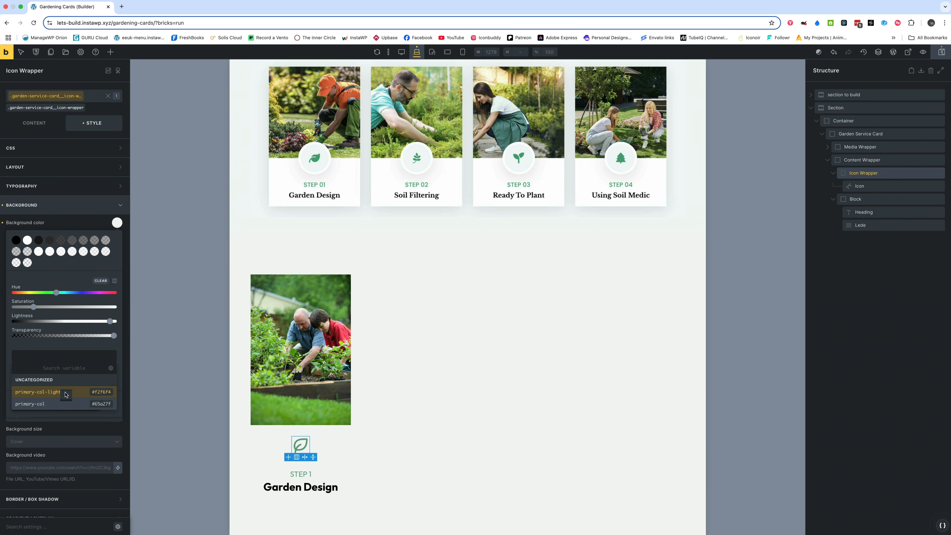
pyautogui.click(66, 393)
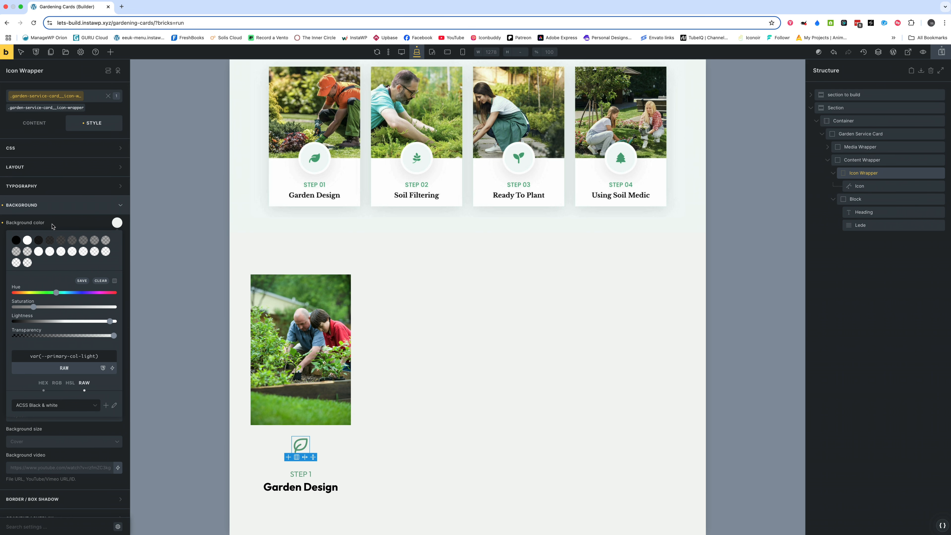
# Give the Icon Wrapper a 4px solid border on all sides in the white color variable on its garden-service-card__icon-wrapper class
pyautogui.click(46, 211)
pyautogui.click(36, 226)
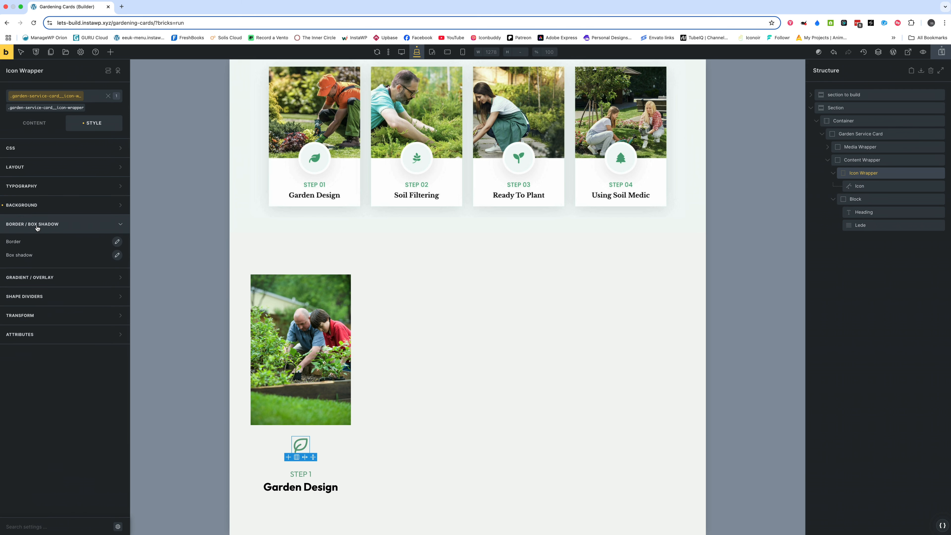
pyautogui.click(117, 243)
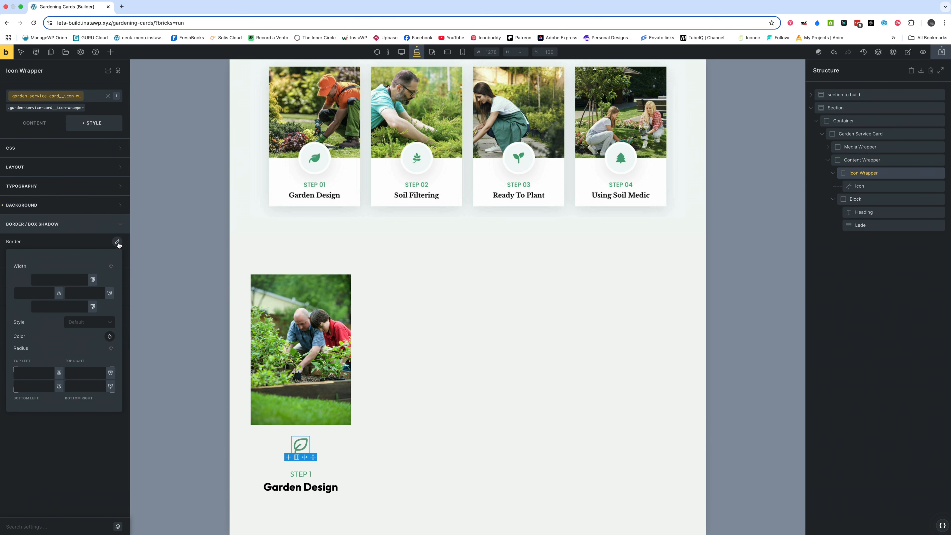
pyautogui.click(64, 280)
pyautogui.write('4px')
pyautogui.click(111, 266)
pyautogui.click(77, 323)
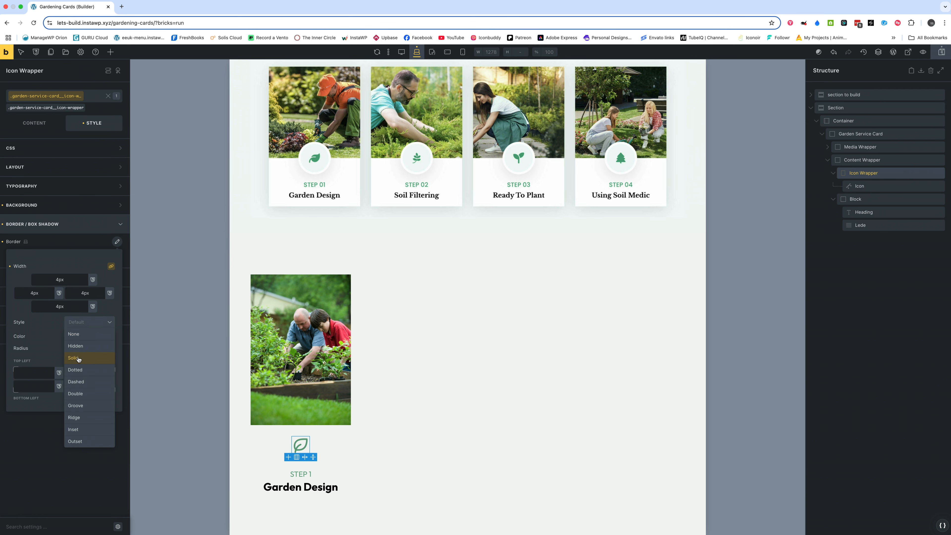
pyautogui.click(76, 358)
pyautogui.click(109, 336)
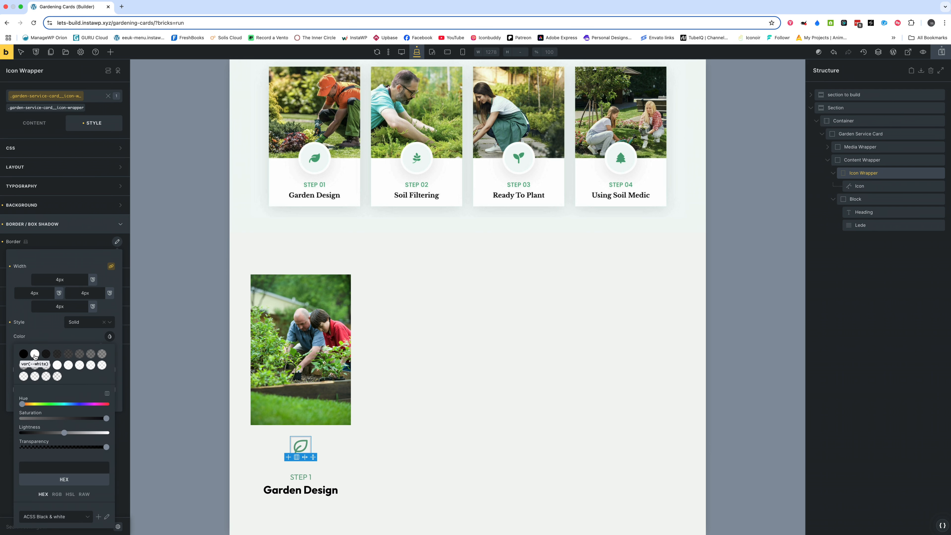
pyautogui.click(35, 353)
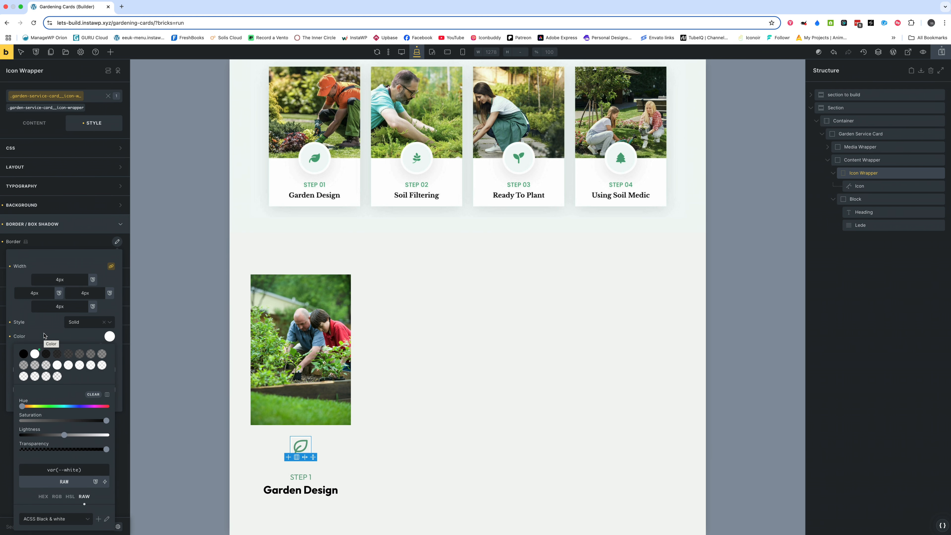
pyautogui.click(62, 247)
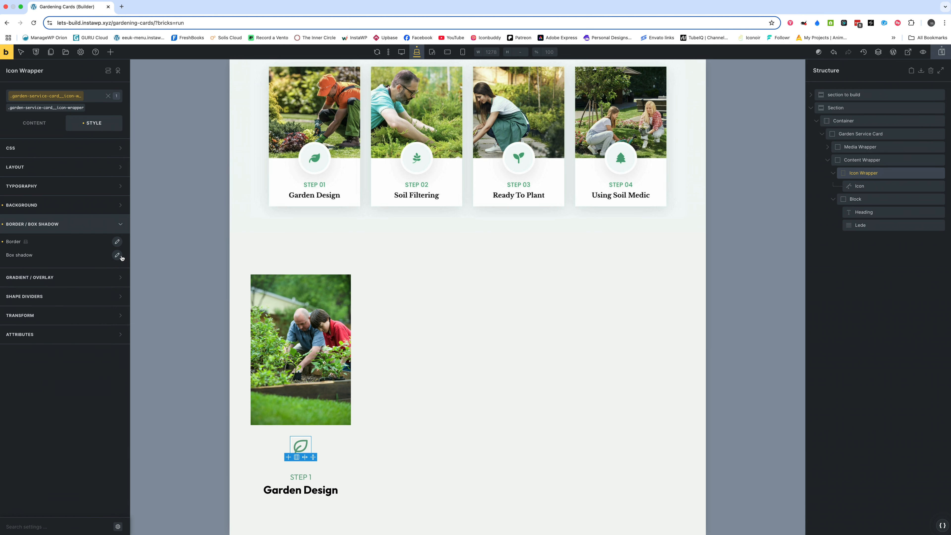
# Set the Icon Wrapper's border radius to 50vw on all four corners
pyautogui.click(117, 241)
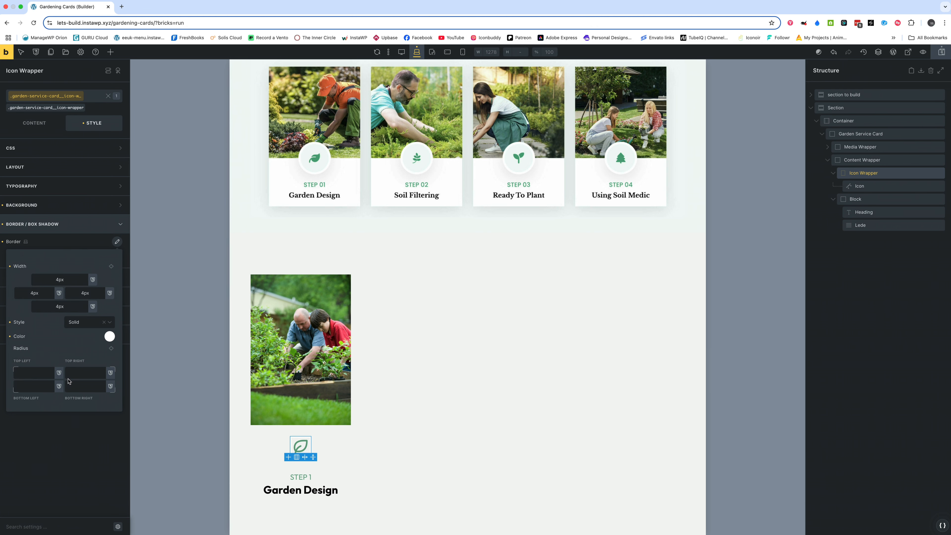
pyautogui.click(26, 372)
pyautogui.write('50vw')
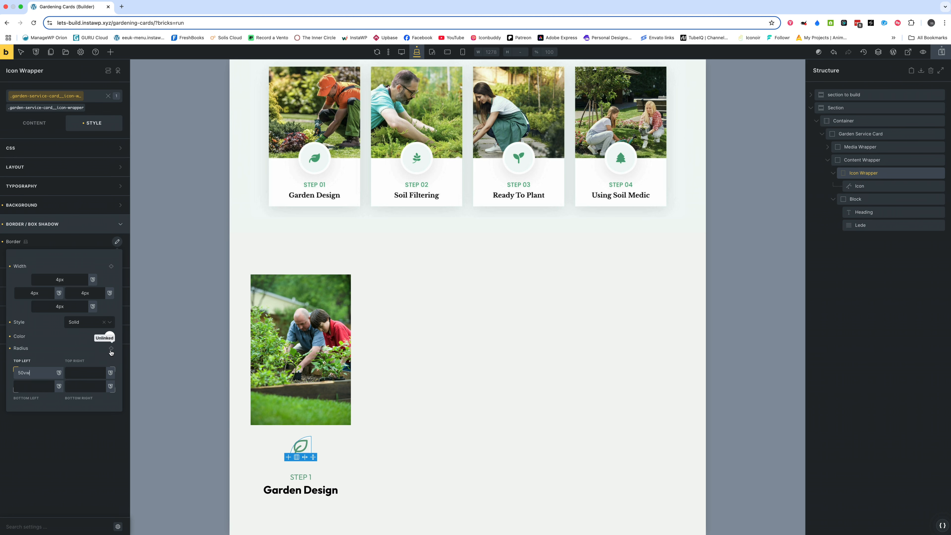
pyautogui.click(111, 350)
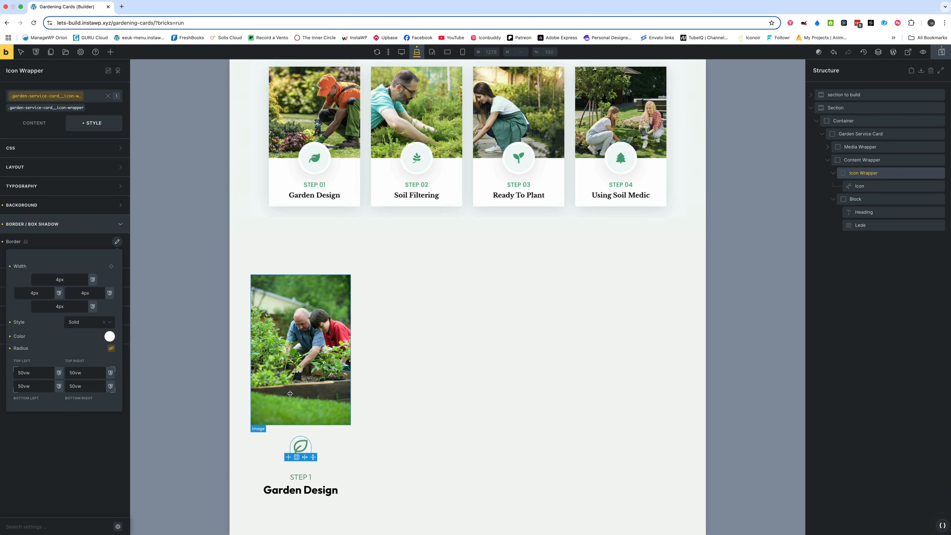
pyautogui.click(303, 456)
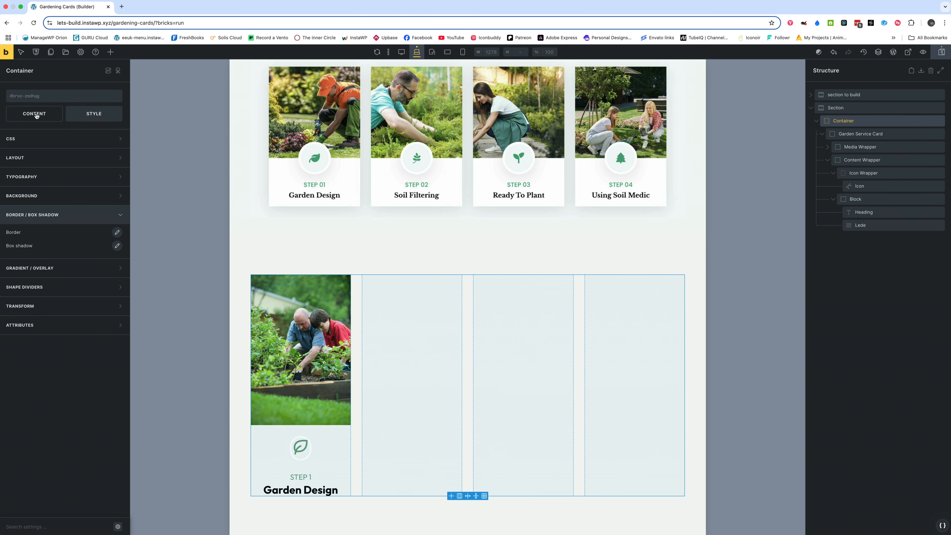
# Set the Icon Wrapper's padding to 1em on all sides on its garden-service-card__icon-wrapper class
pyautogui.click(304, 451)
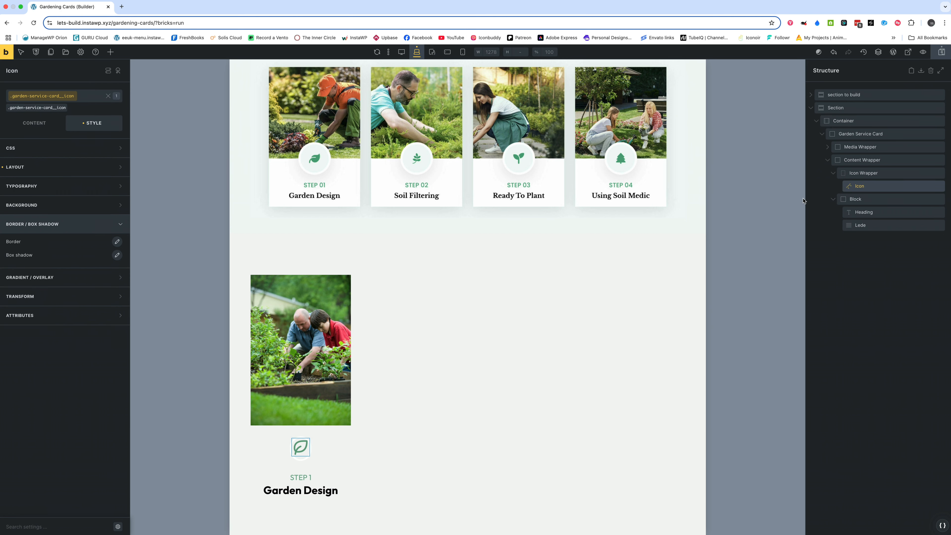
pyautogui.click(858, 174)
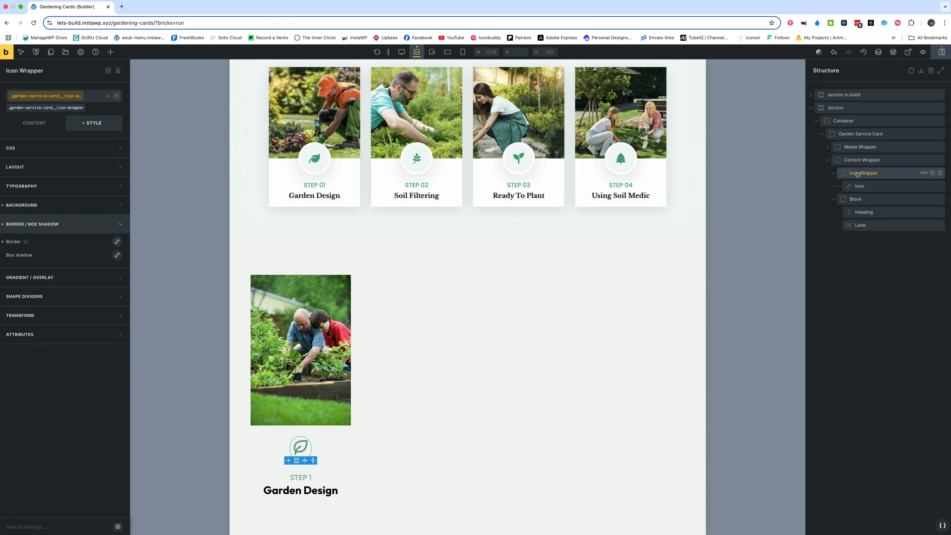
pyautogui.click(31, 127)
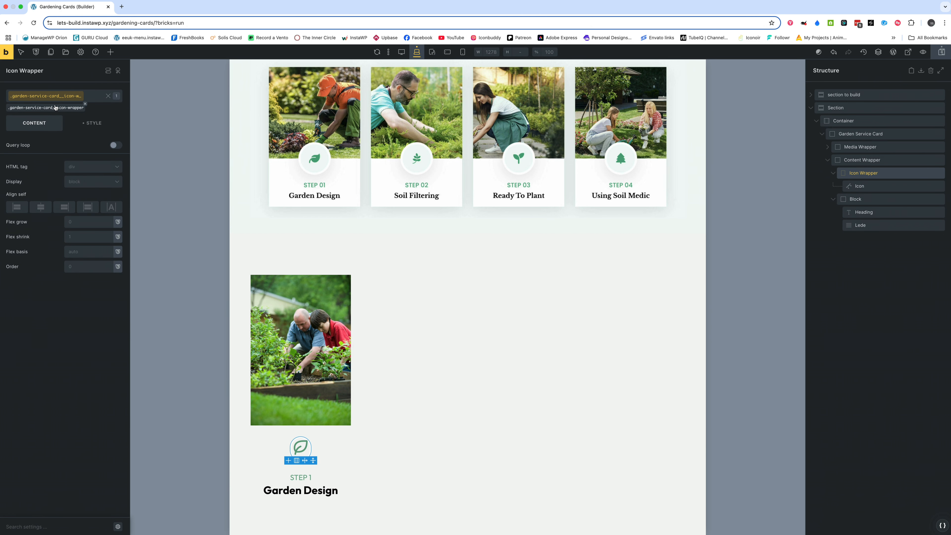
pyautogui.click(92, 122)
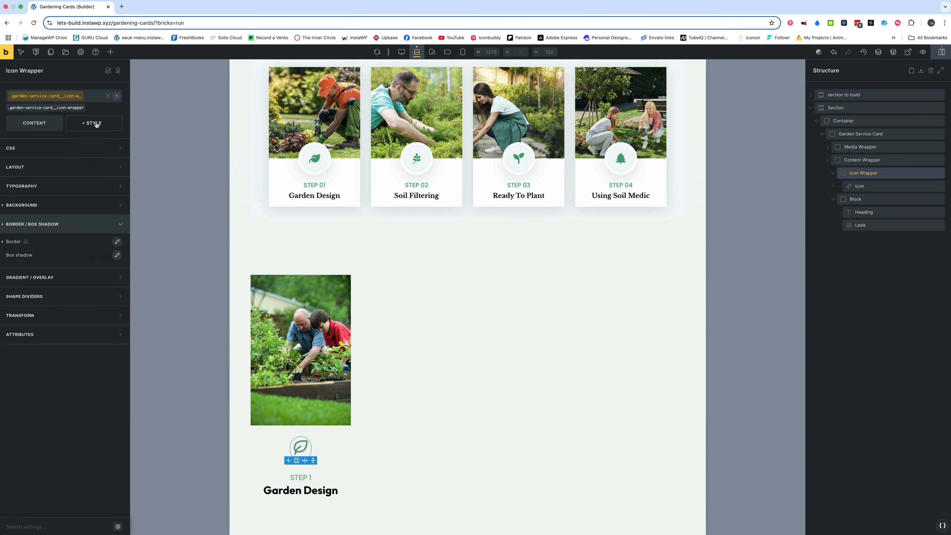
pyautogui.click(25, 172)
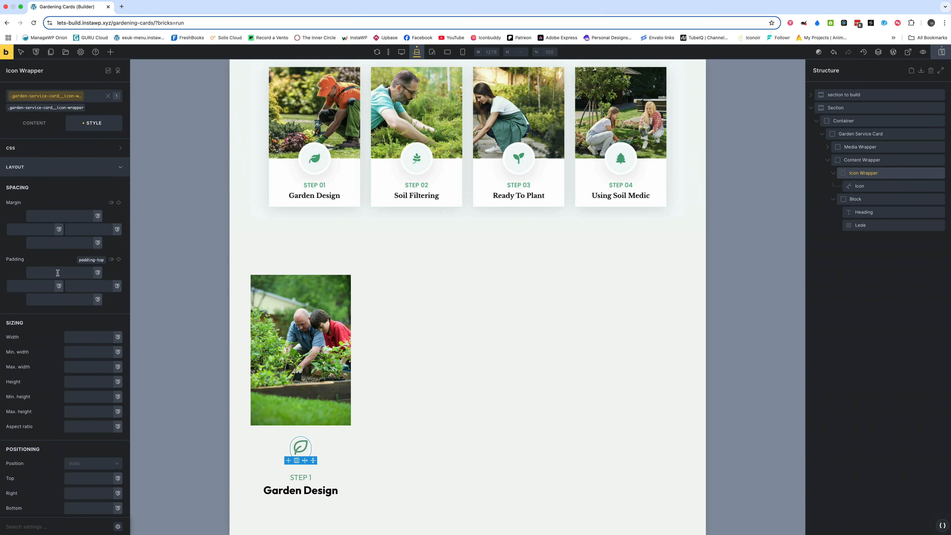
pyautogui.click(58, 273)
pyautogui.write('1em')
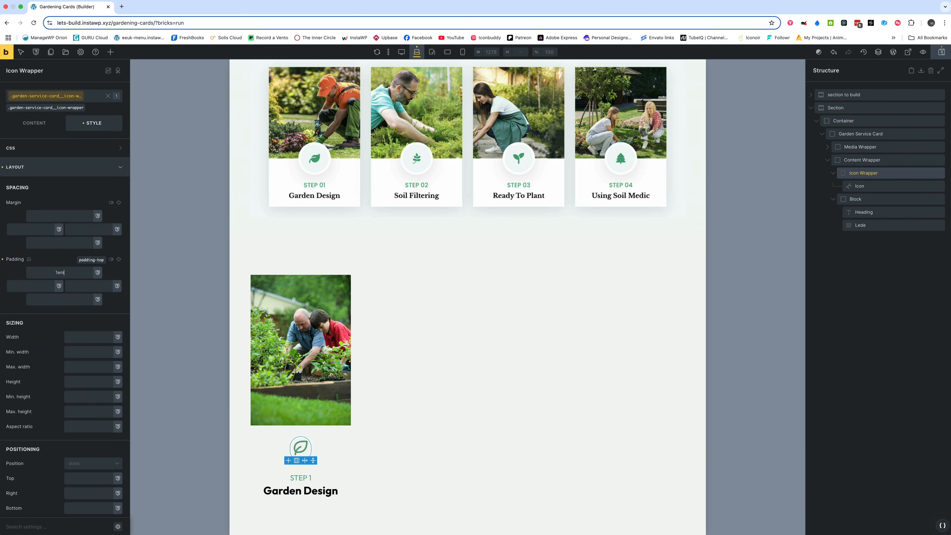
pyautogui.click(119, 259)
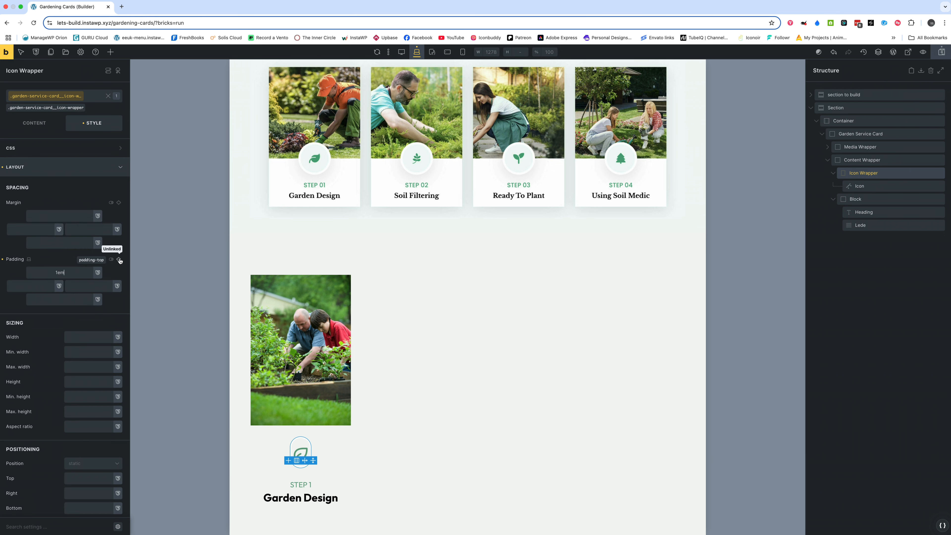
pyautogui.click(119, 259)
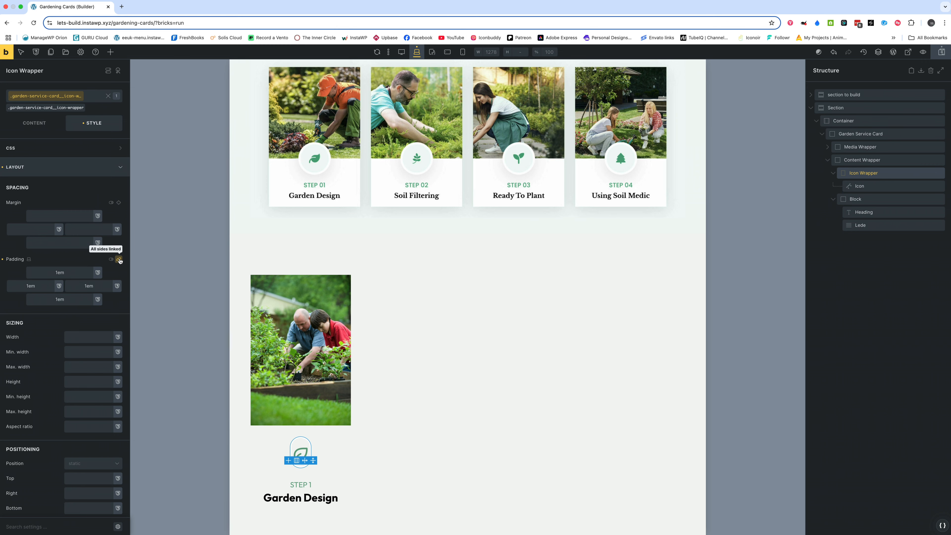
pyautogui.click(445, 403)
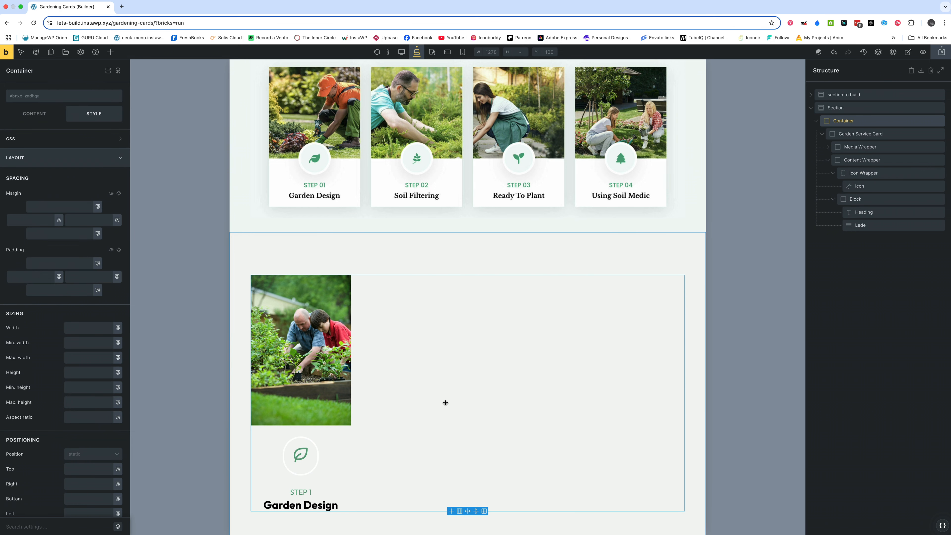
# Set the Icon Wrapper's align self to center
pyautogui.click(301, 456)
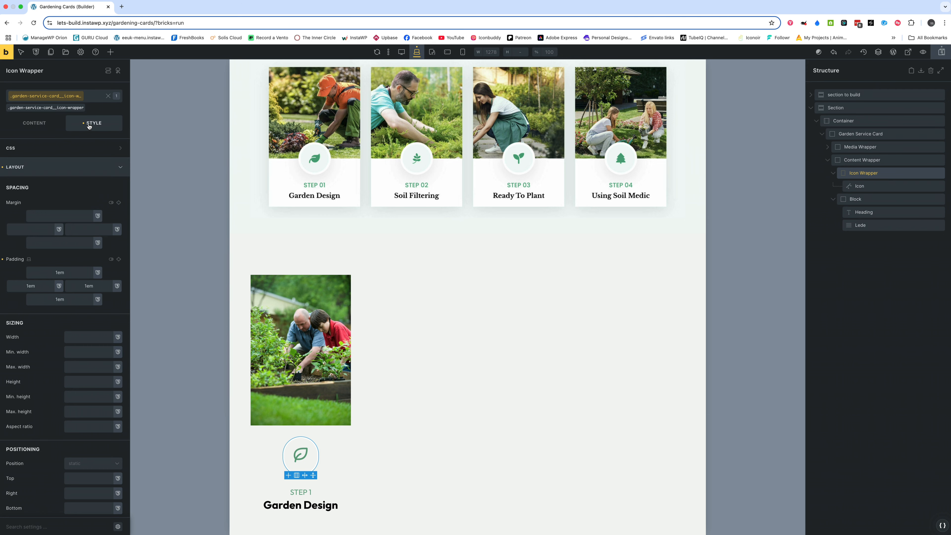
pyautogui.click(24, 167)
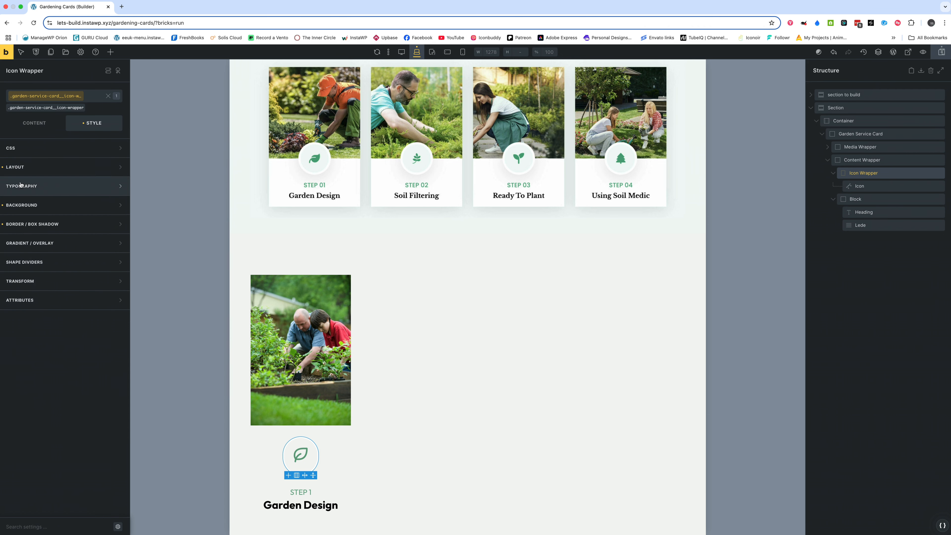
pyautogui.click(34, 125)
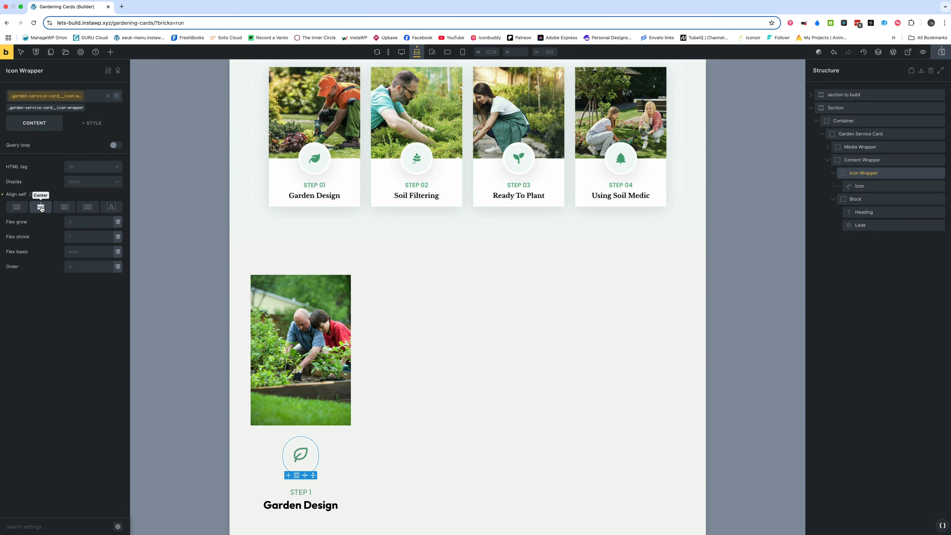
pyautogui.click(108, 131)
pyautogui.click(25, 170)
pyautogui.scroll(-10, 93, 329)
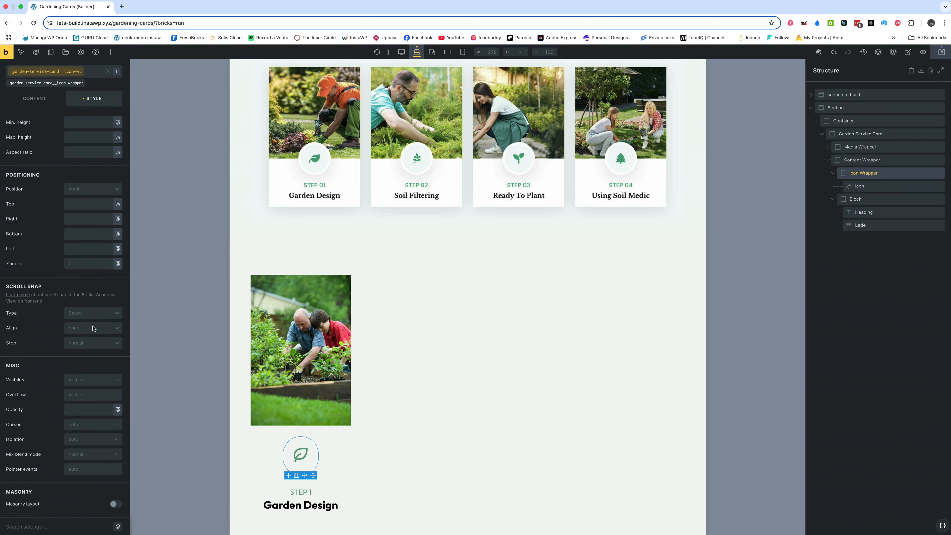
pyautogui.scroll(-2, 93, 328)
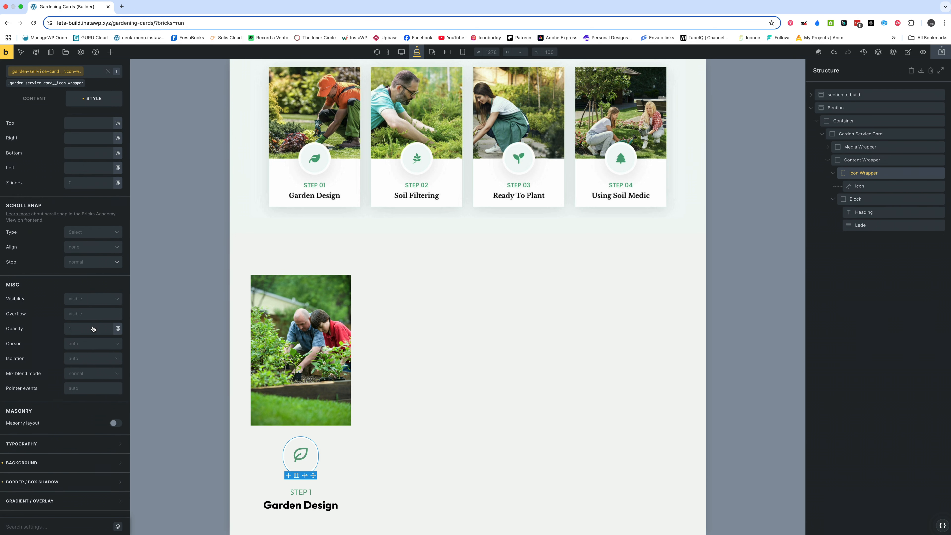
pyautogui.scroll(12, 93, 329)
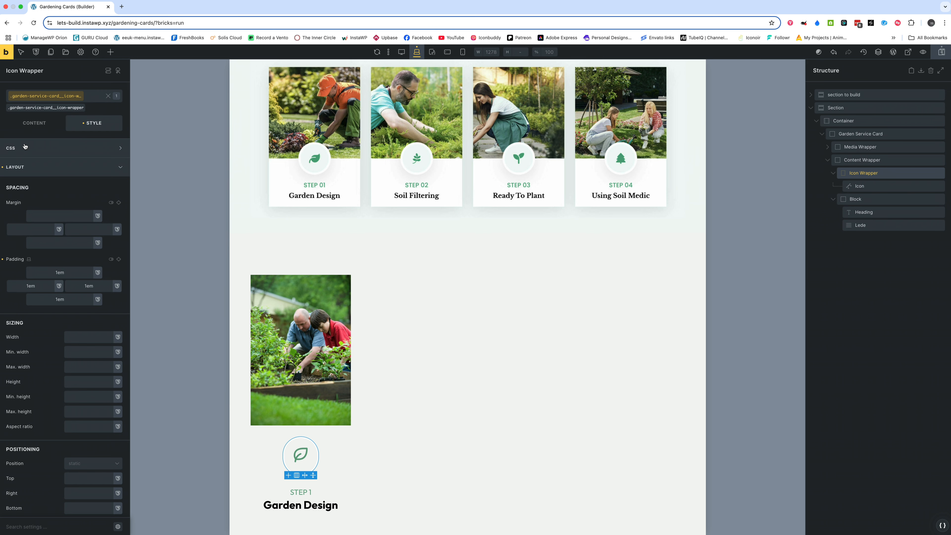
# Set the Icon Wrapper's display to flex and align its main axis to center
pyautogui.click(31, 126)
pyautogui.click(84, 184)
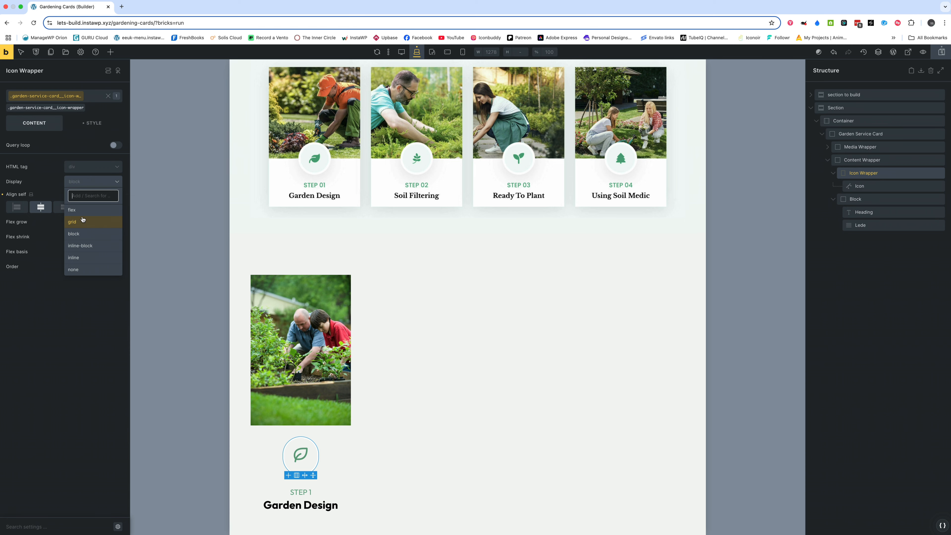
pyautogui.click(77, 210)
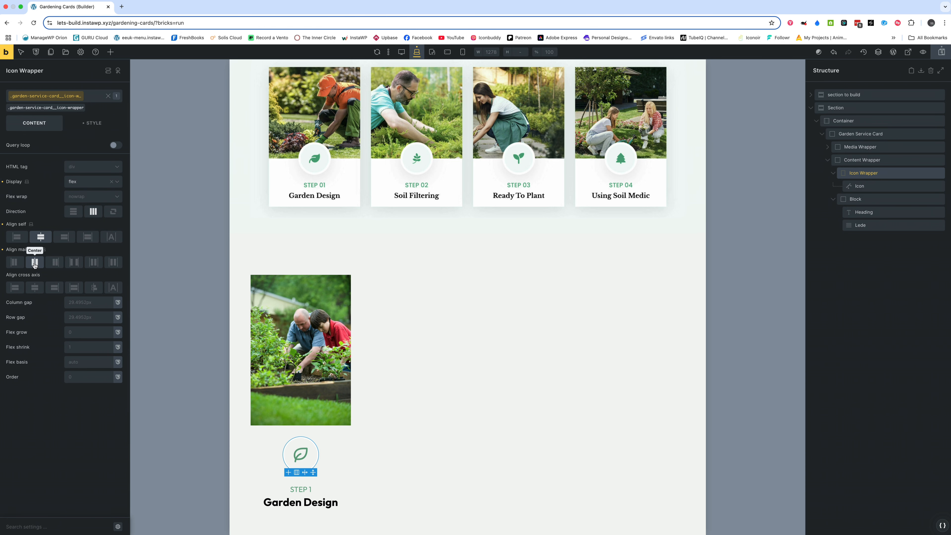
pyautogui.click(415, 405)
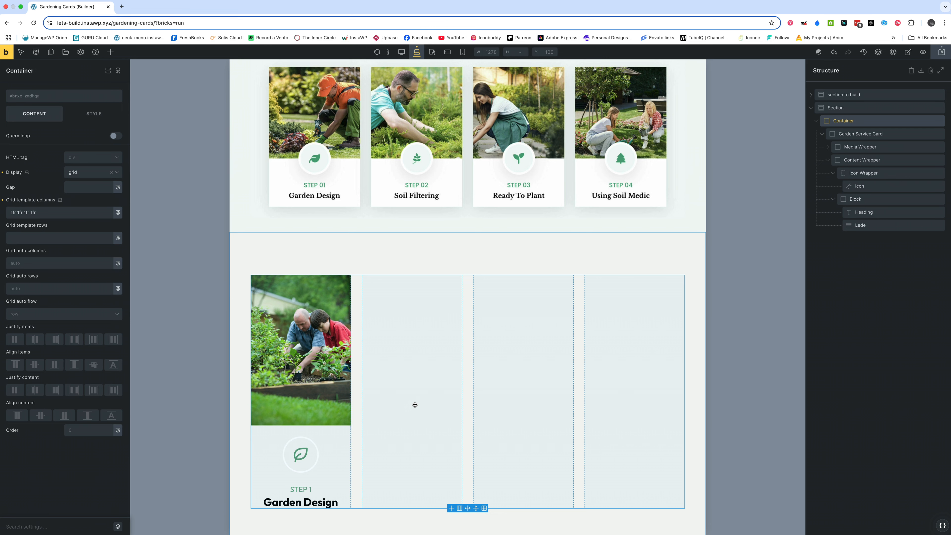
# Set the Content Wrapper's background color to the white variable on its garden-service-card__content-wrapper class
pyautogui.click(277, 433)
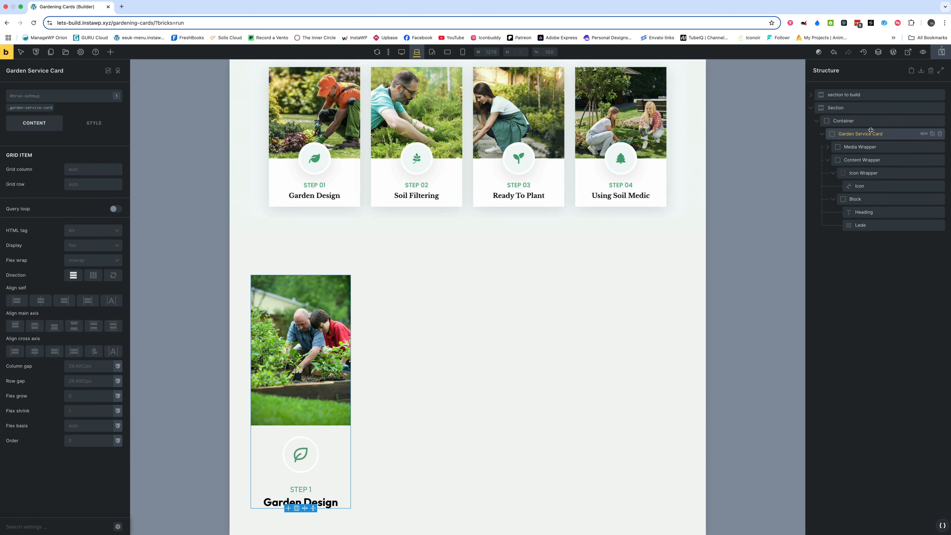
pyautogui.click(867, 161)
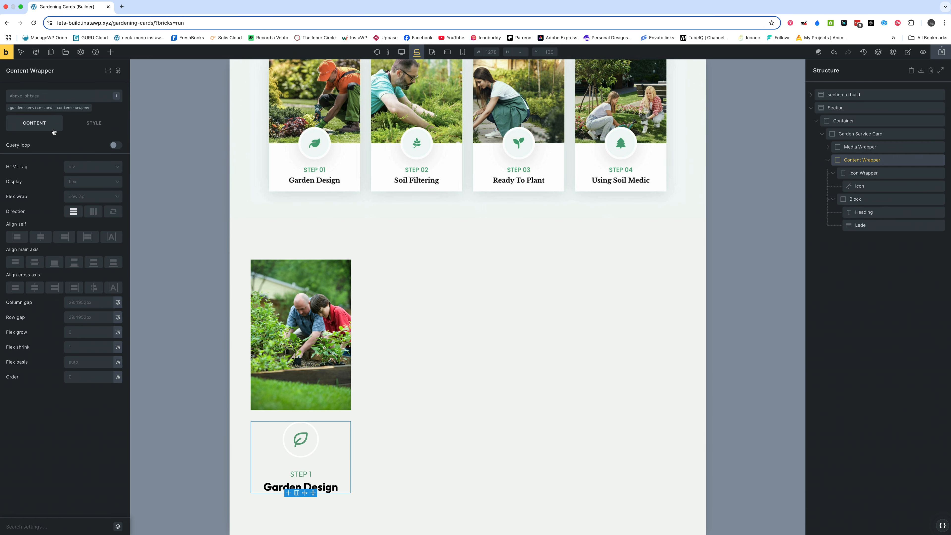
pyautogui.click(49, 108)
pyautogui.click(93, 123)
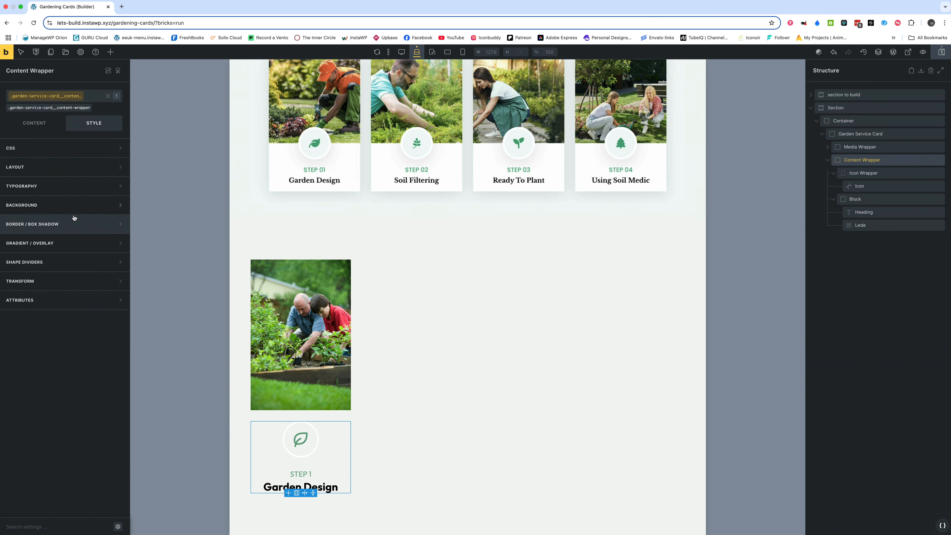
pyautogui.click(71, 206)
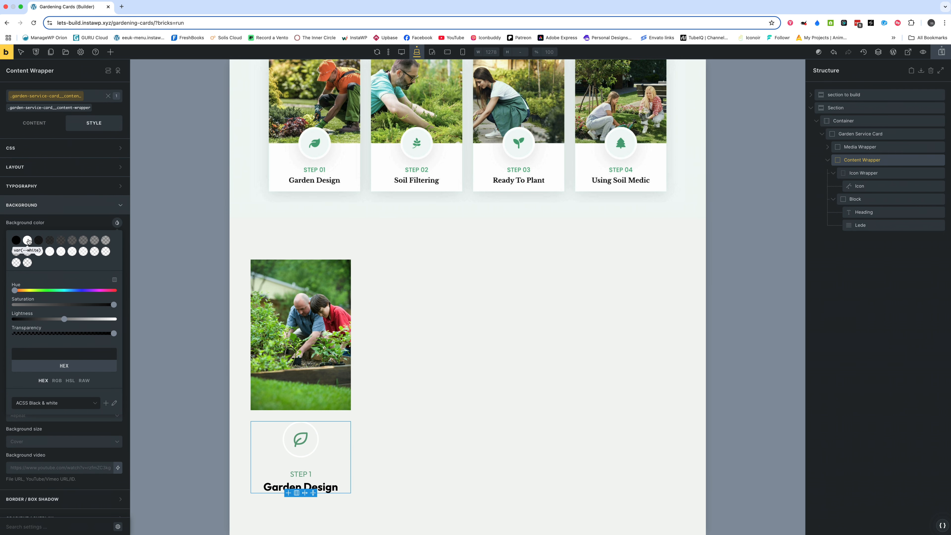
pyautogui.click(28, 241)
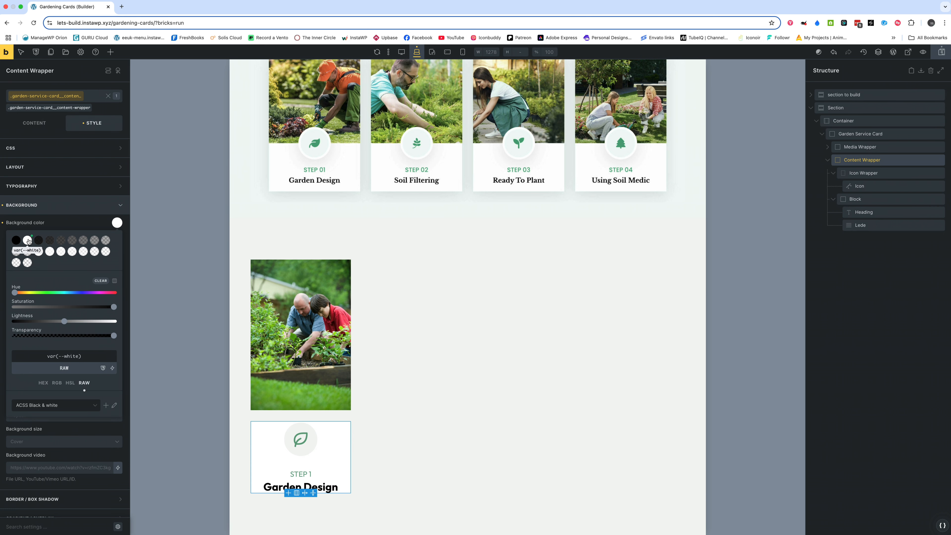
# Set the Garden Service Card's row gap to 0 on its garden-service-card class
pyautogui.click(335, 415)
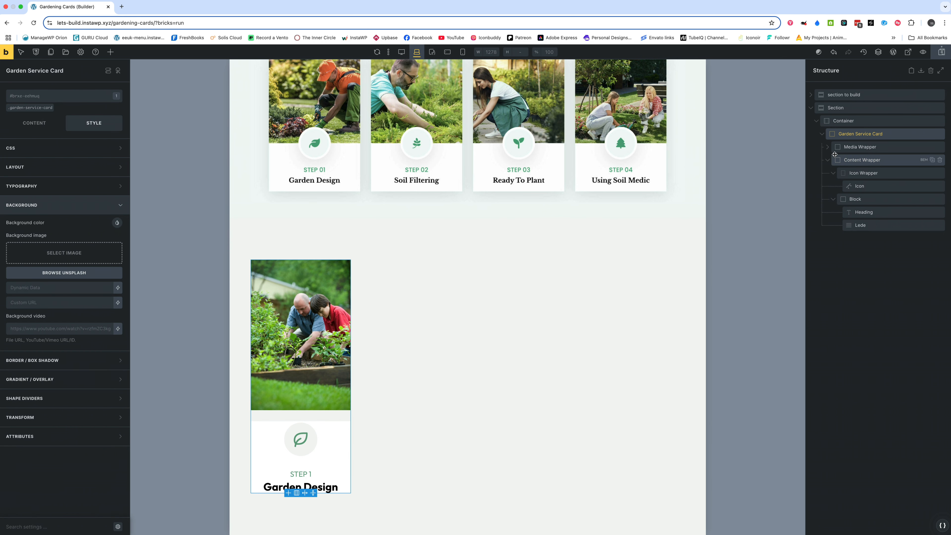
pyautogui.click(26, 108)
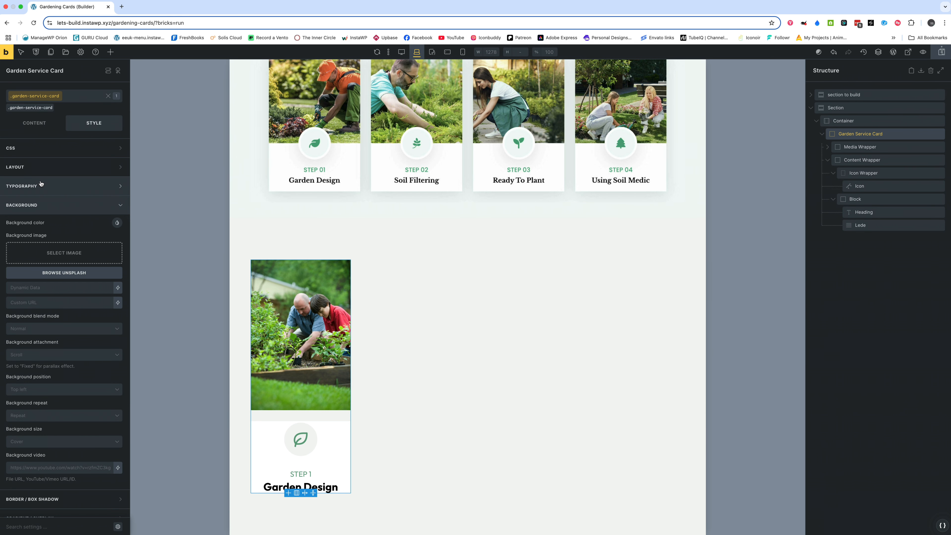
pyautogui.click(33, 124)
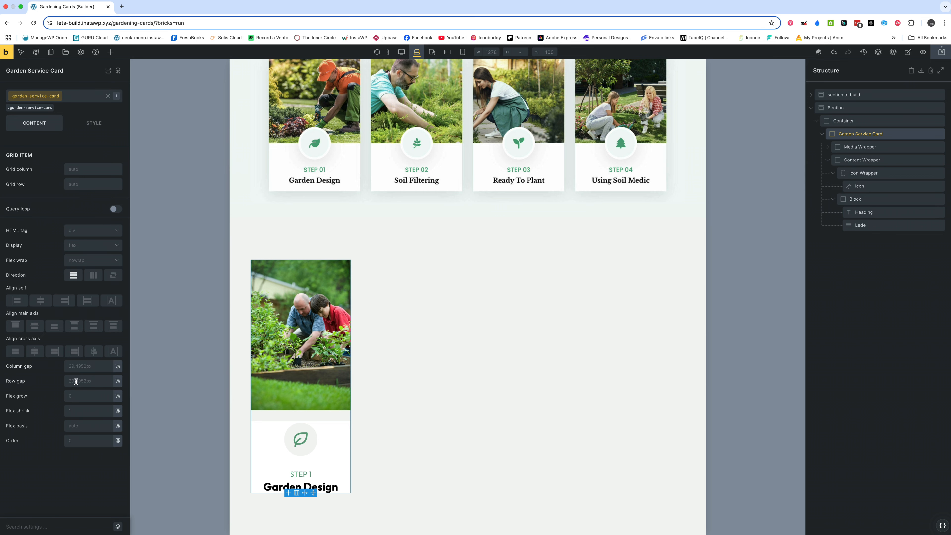
pyautogui.click(76, 382)
pyautogui.write('0')
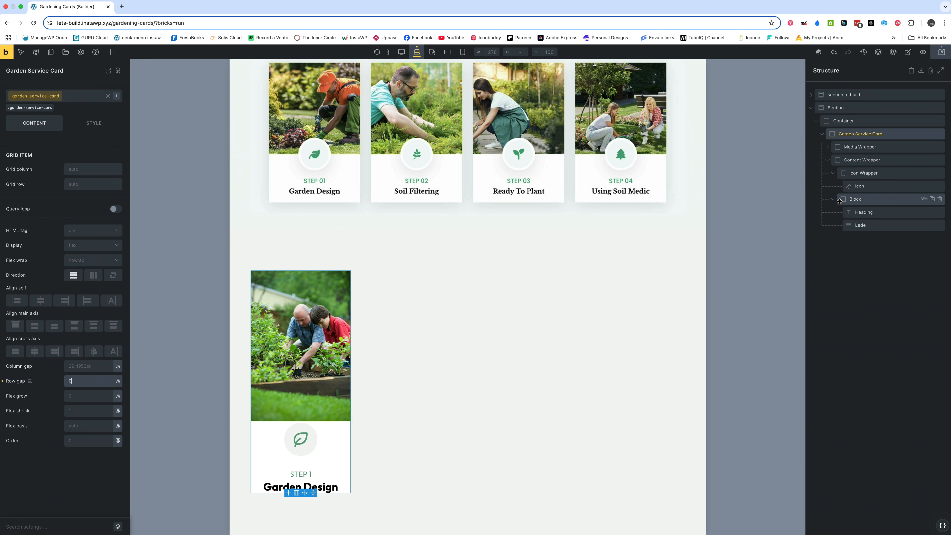
# Set the Content Wrapper's left, right and bottom padding to 1em on its garden-service-card__content-wrapper class
pyautogui.click(862, 160)
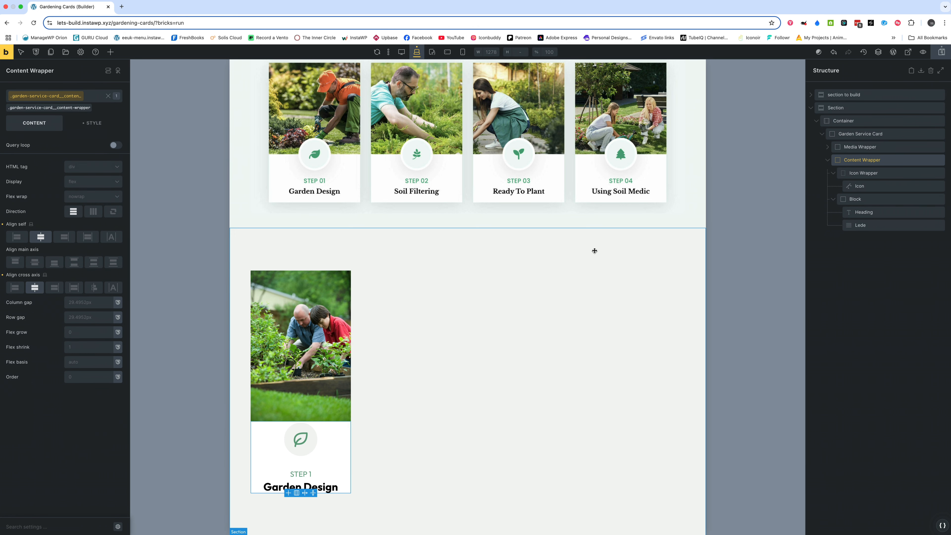
pyautogui.click(94, 124)
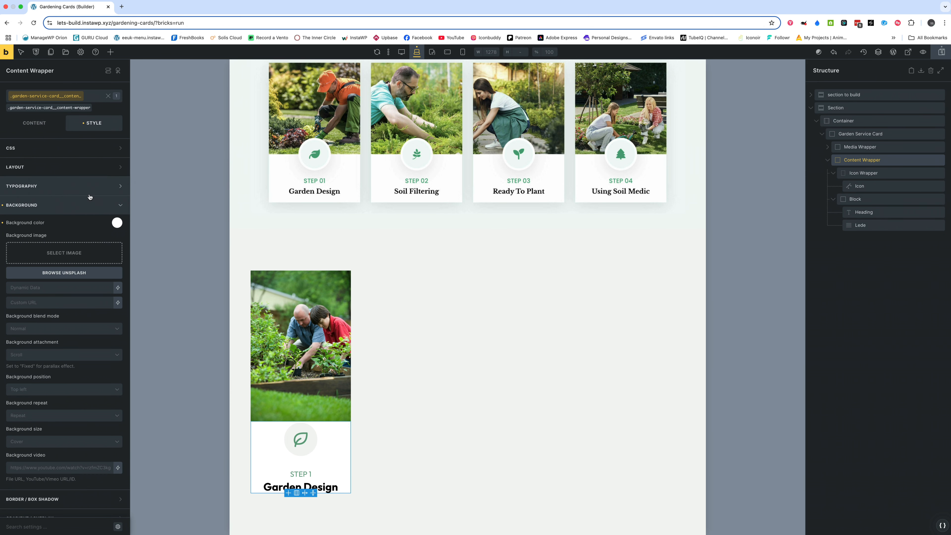
pyautogui.click(36, 167)
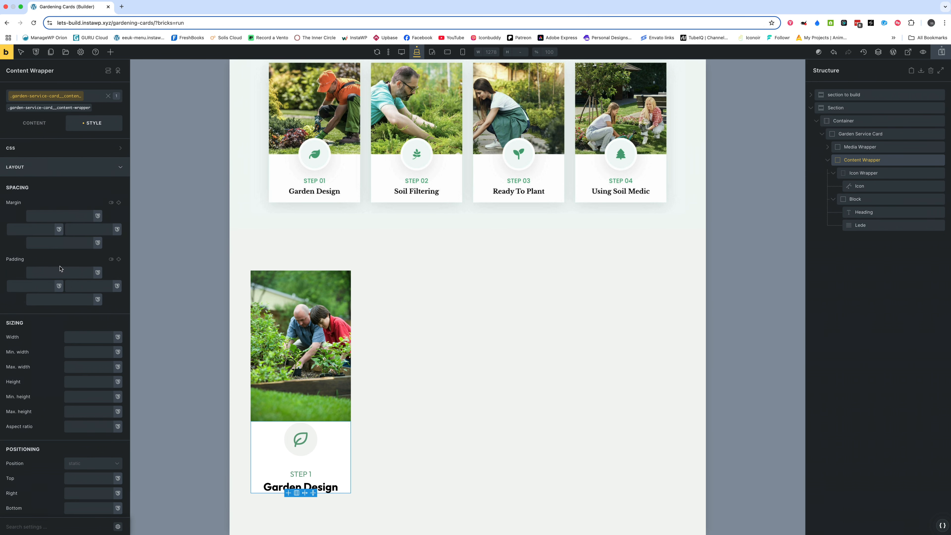
pyautogui.click(32, 287)
pyautogui.write('1em')
pyautogui.click(84, 287)
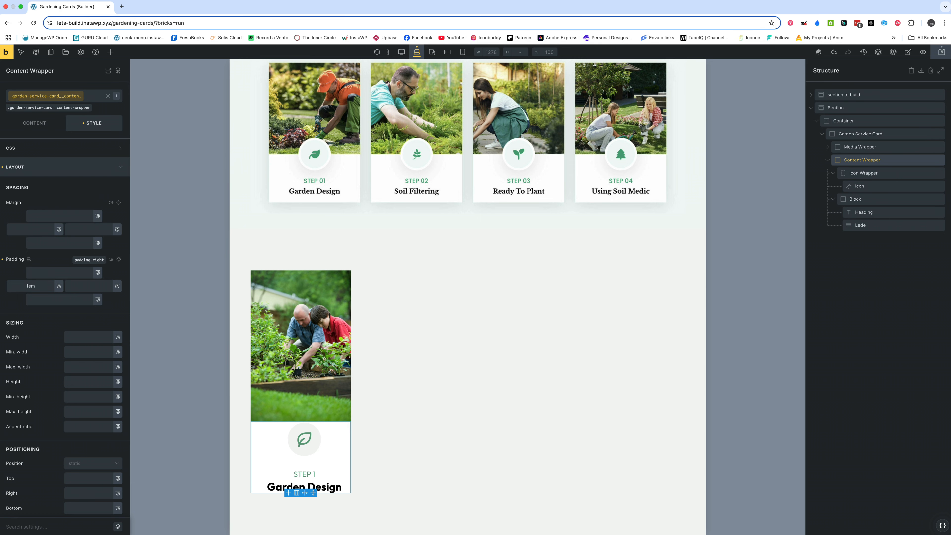
pyautogui.write('1em')
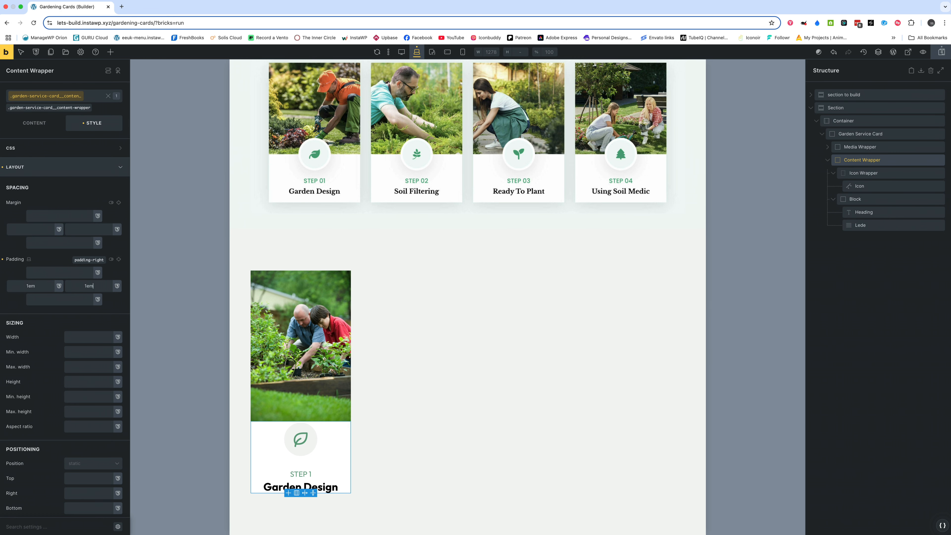
pyautogui.click(60, 299)
pyautogui.write('1e')
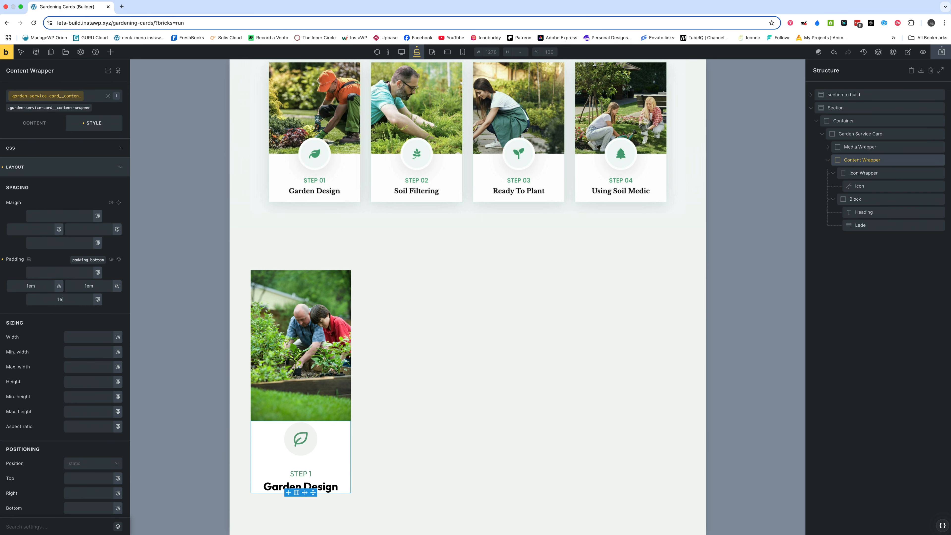
pyautogui.write('m')
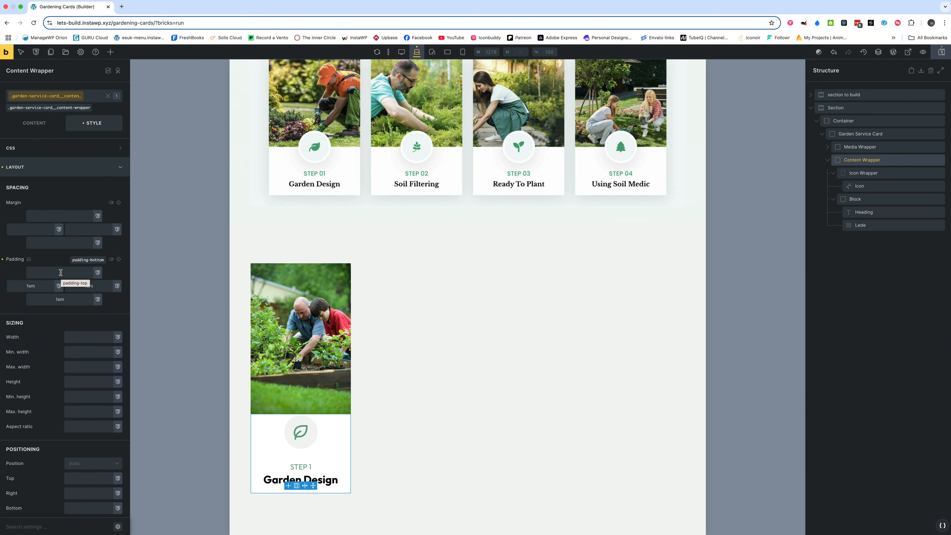
# Try percentage top margins of -50% and -5% on the Icon Wrapper, and clear the value
pyautogui.click(873, 174)
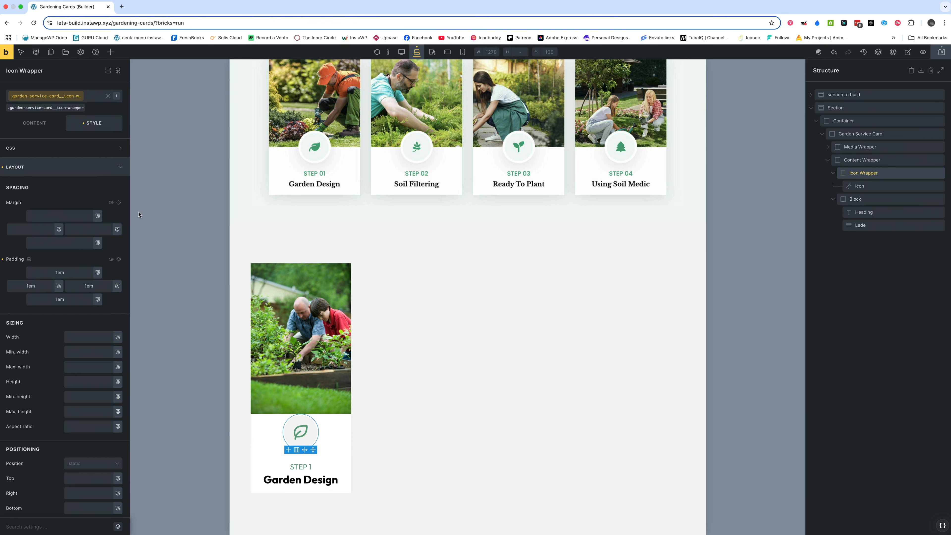
pyautogui.click(57, 217)
pyautogui.write('-50')
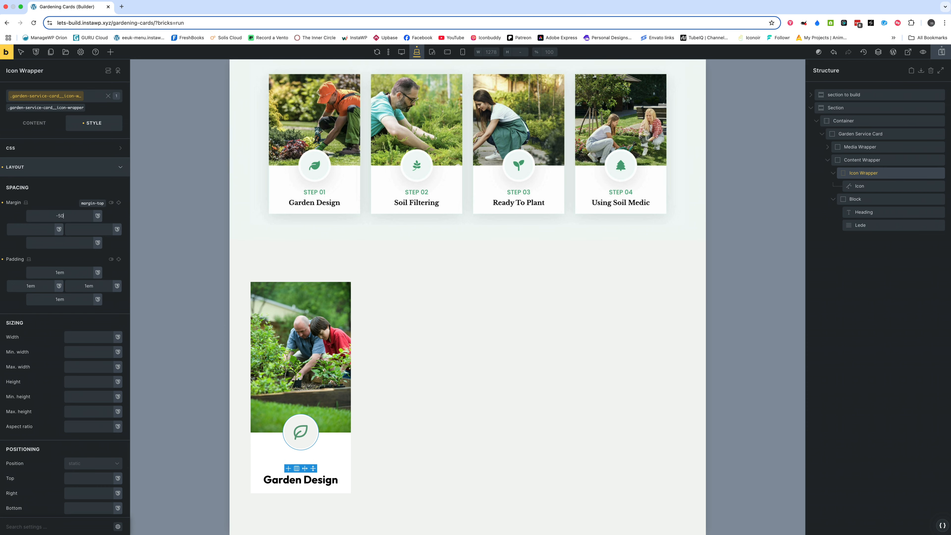
pyautogui.write('%')
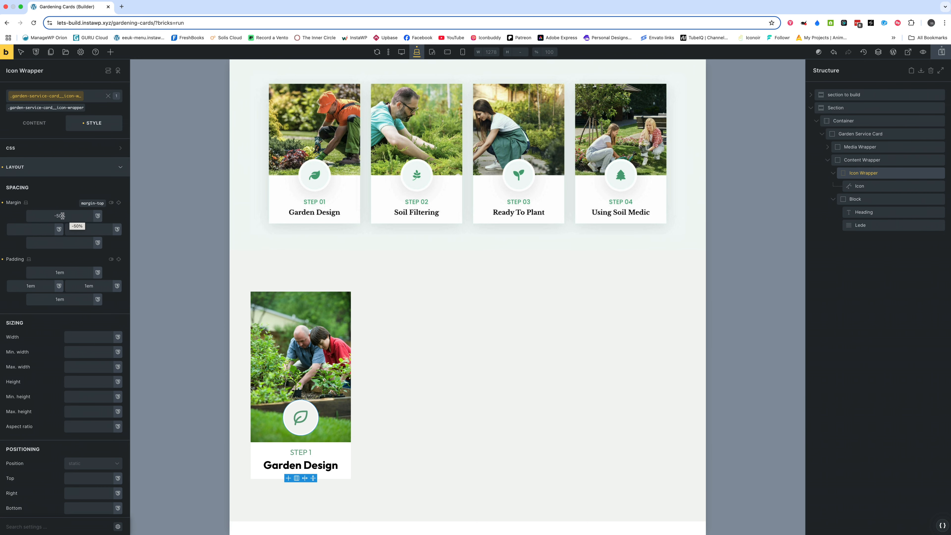
pyautogui.press('Left')
pyautogui.press('BackSpace')
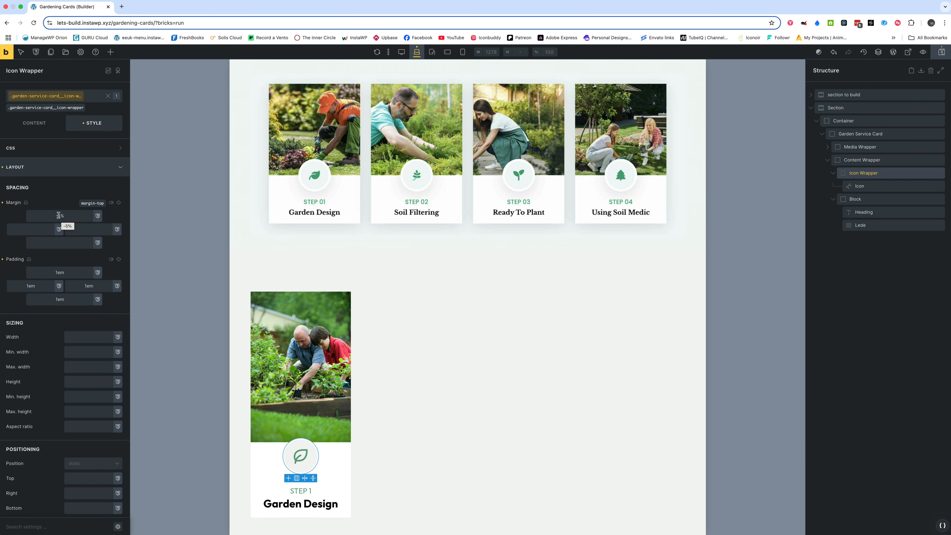
pyautogui.moveTo(59, 215); pyautogui.dragTo(65, 216)
pyautogui.click(66, 216)
pyautogui.press('BackSpace')
pyautogui.press('BackSpace')
pyautogui.press('BackSpace')
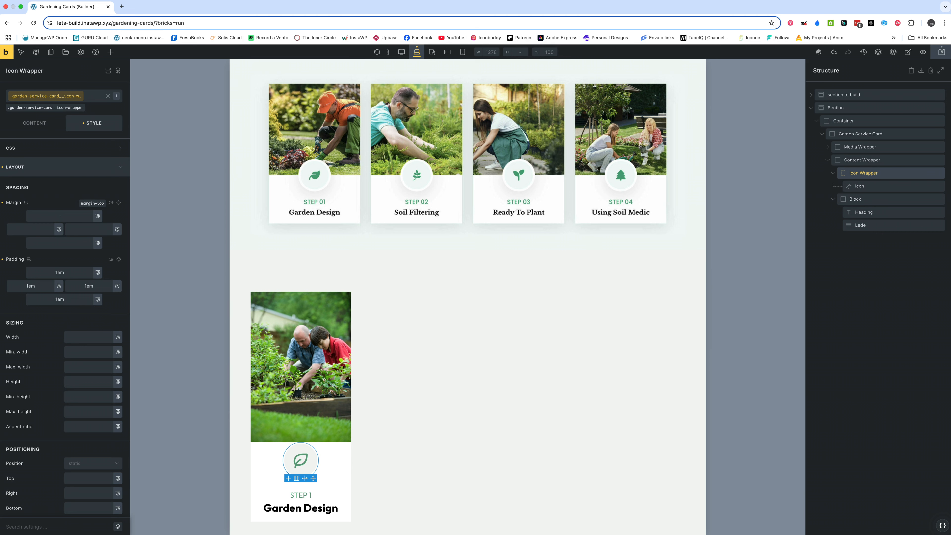
# Set the Icon Wrapper's top margin to -2.2em so the circle overlaps the card image
pyautogui.write('-3')
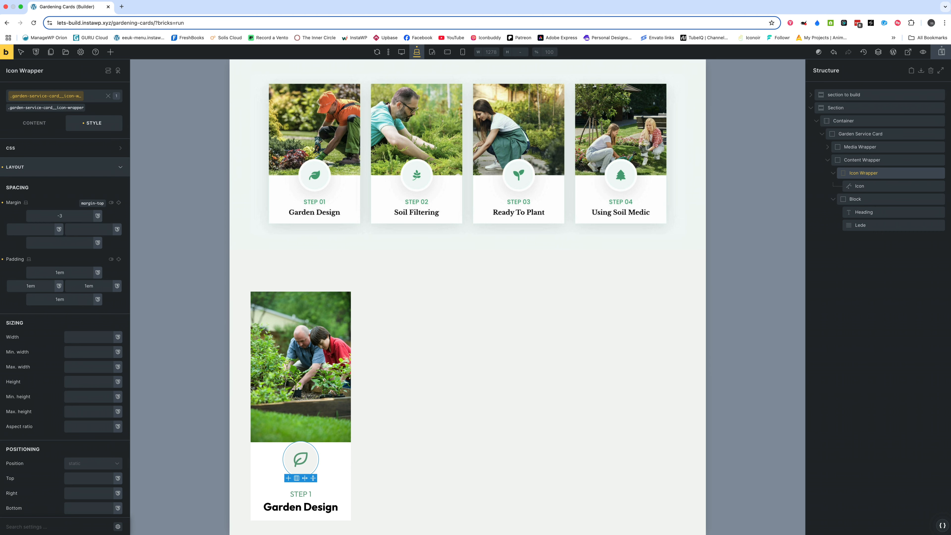
pyautogui.write('3m')
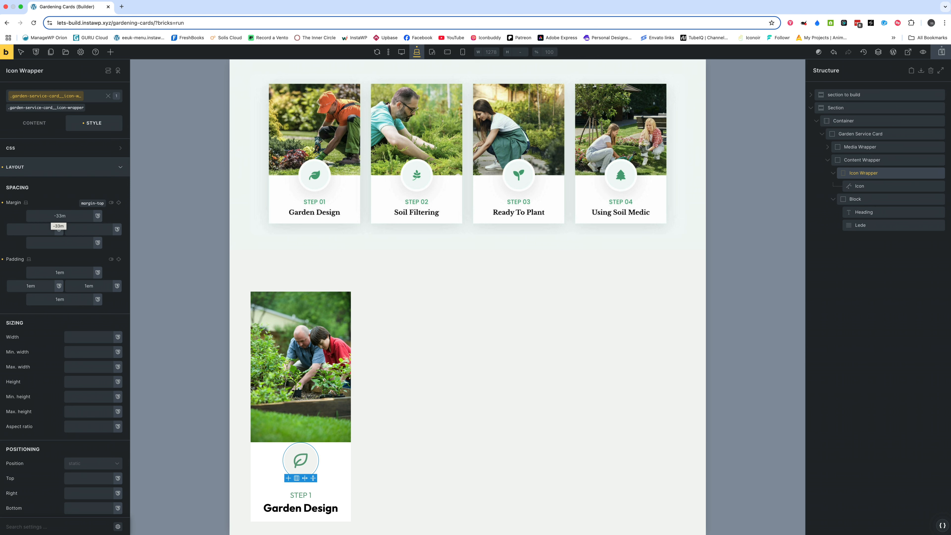
pyautogui.press('BackSpace')
pyautogui.write('e')
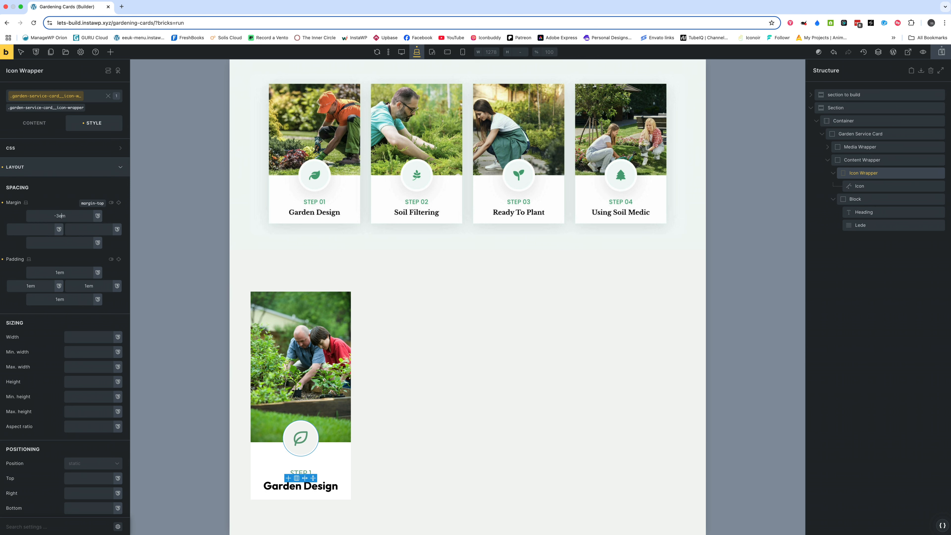
pyautogui.click(57, 214)
pyautogui.press('BackSpace')
pyautogui.write('2')
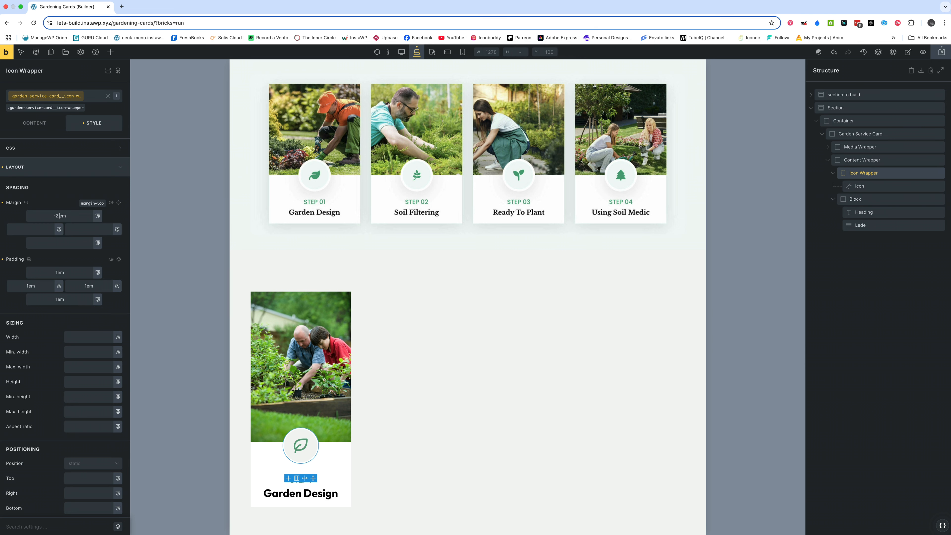
pyautogui.write('.2')
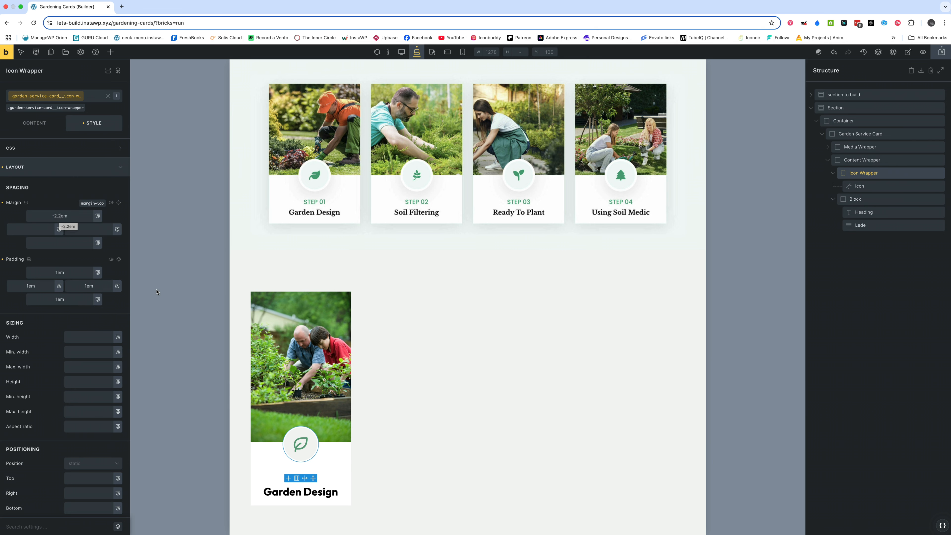
pyautogui.click(251, 266)
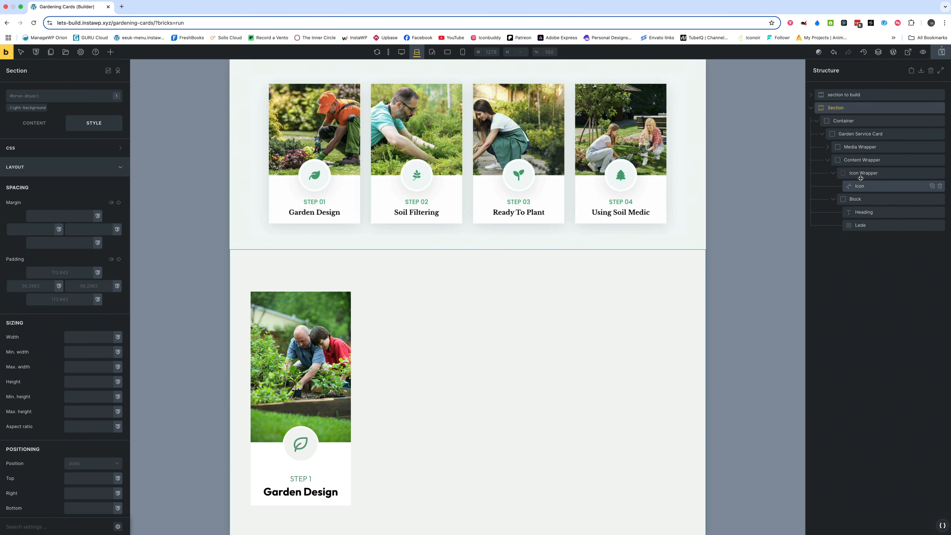
# Set the Content Wrapper's row gap to .5em on its garden-service-card__content-wrapper class
pyautogui.click(862, 157)
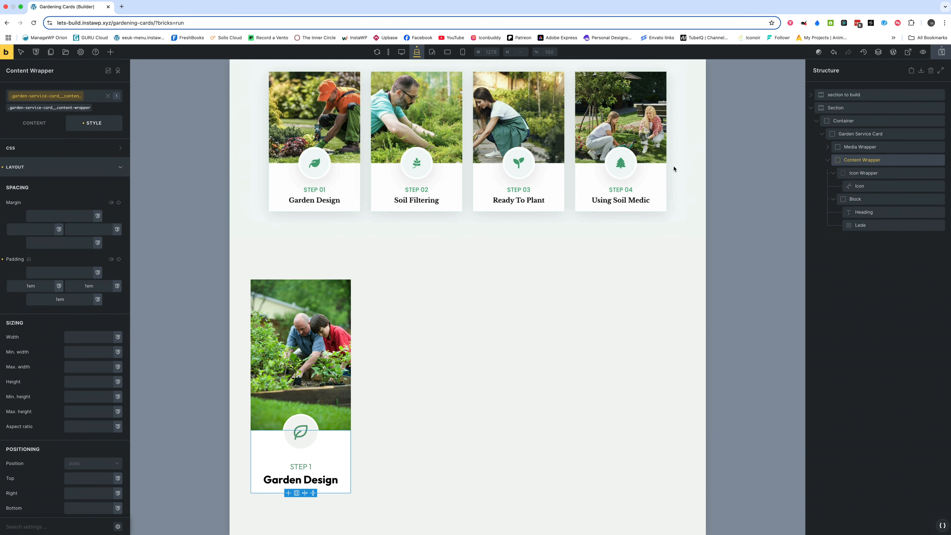
pyautogui.click(33, 125)
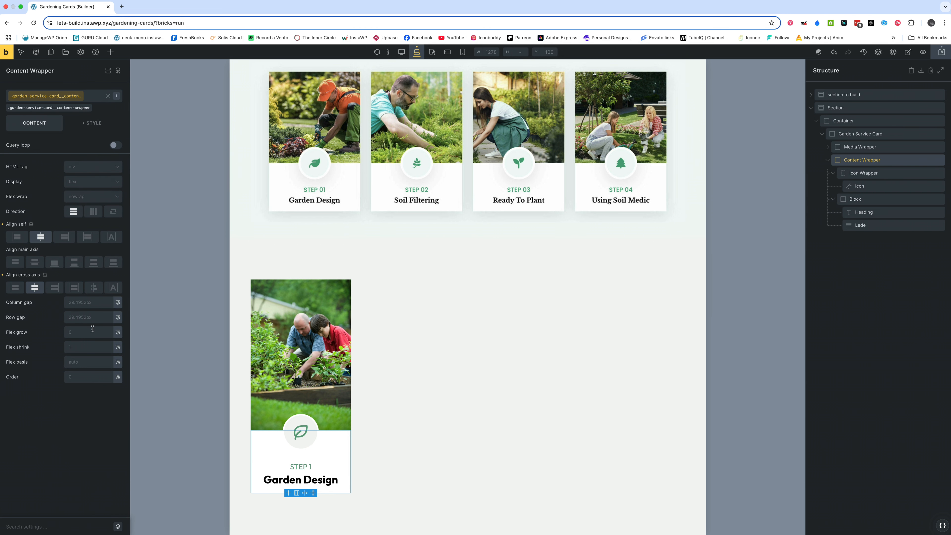
pyautogui.click(78, 320)
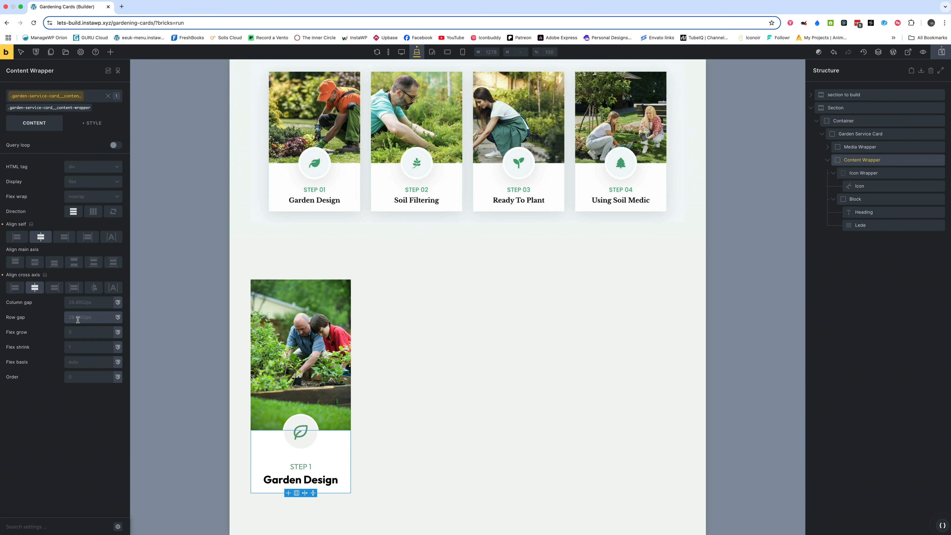
pyautogui.write('0')
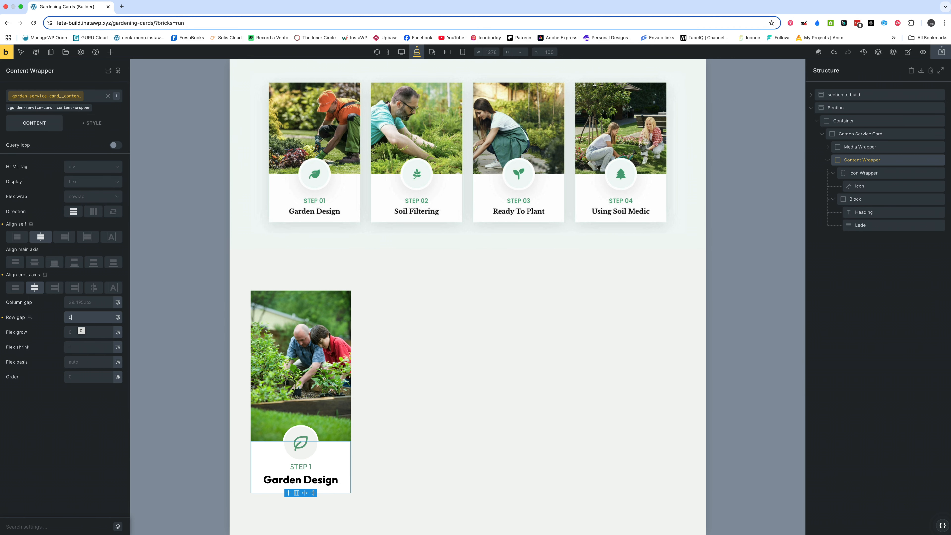
pyautogui.press('BackSpace')
pyautogui.write('1em')
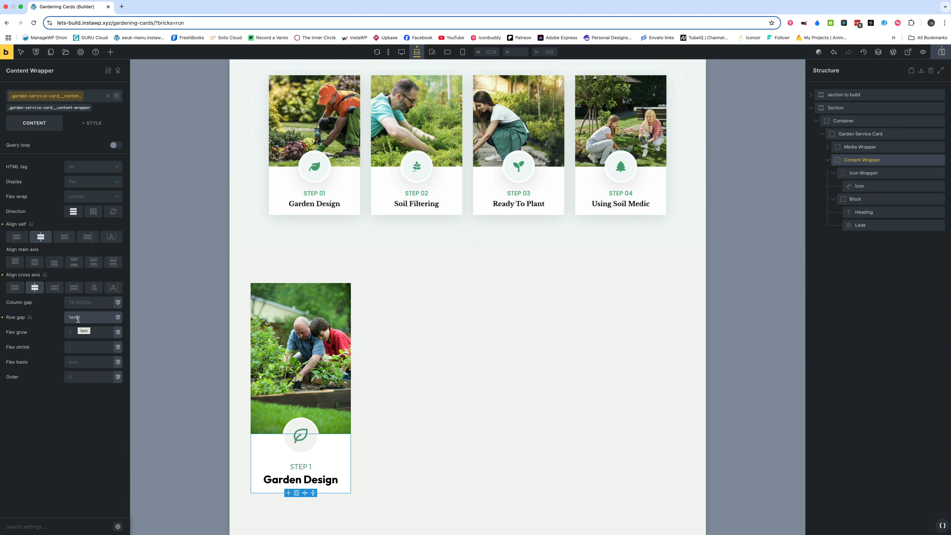
pyautogui.moveTo(71, 318); pyautogui.dragTo(69, 318)
pyautogui.write('.5')
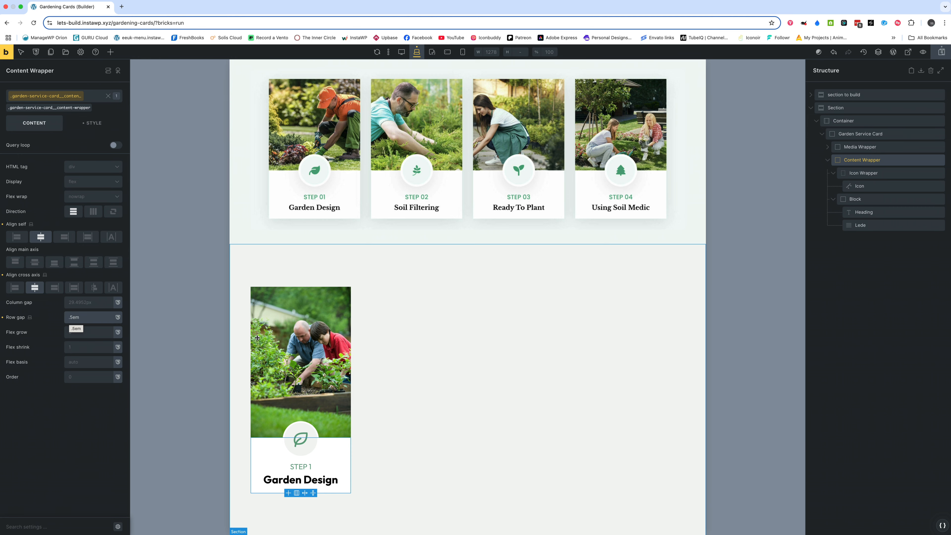
pyautogui.click(422, 361)
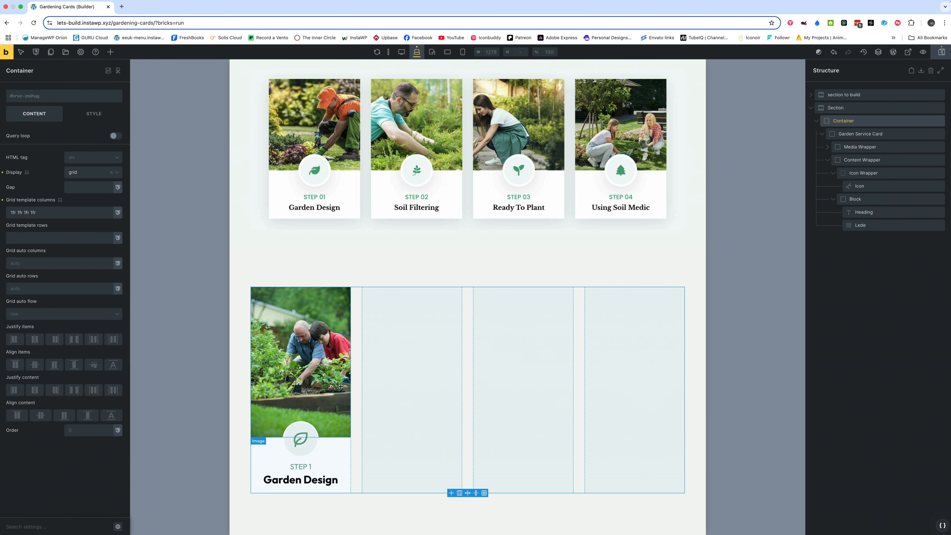
# Set the Garden Design heading's font size to 3rem on its garden-service-card__heading class
pyautogui.click(318, 483)
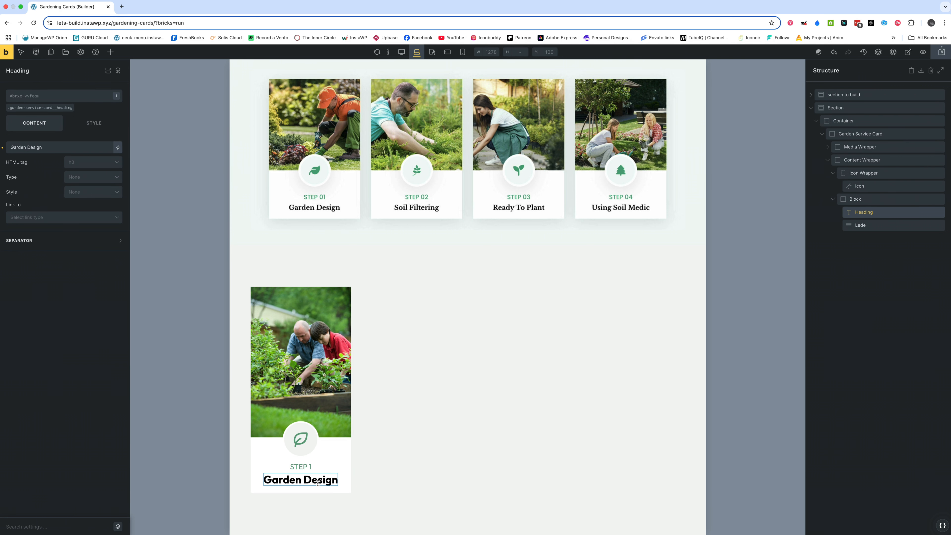
pyautogui.click(41, 107)
pyautogui.click(92, 123)
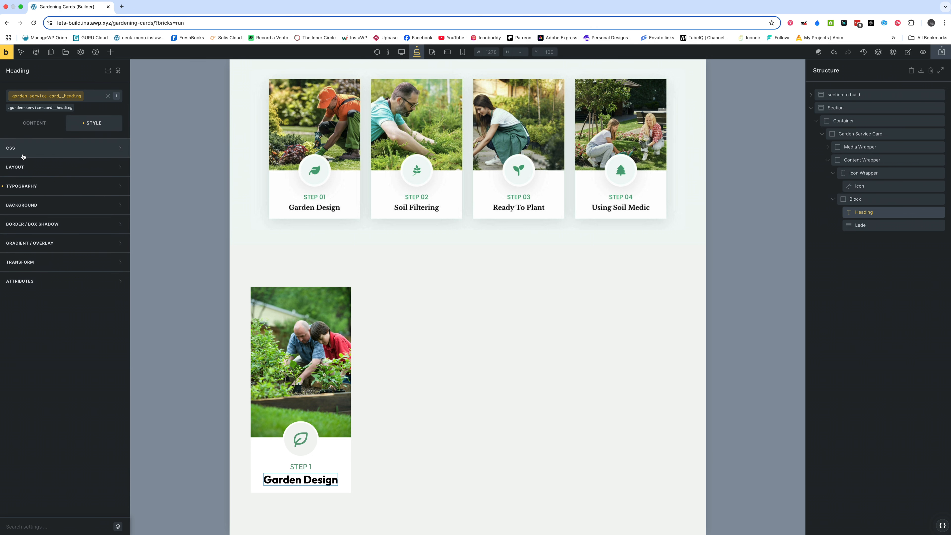
pyautogui.click(21, 172)
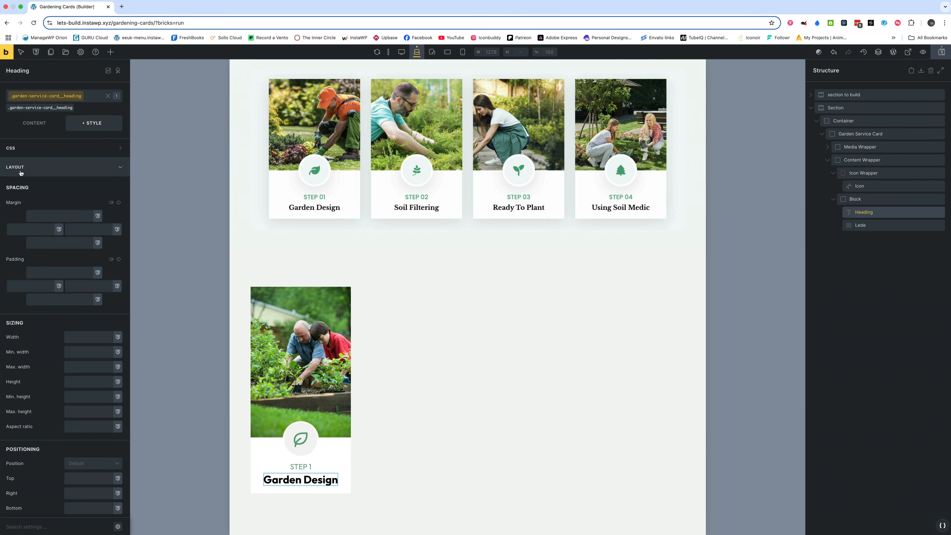
pyautogui.click(42, 171)
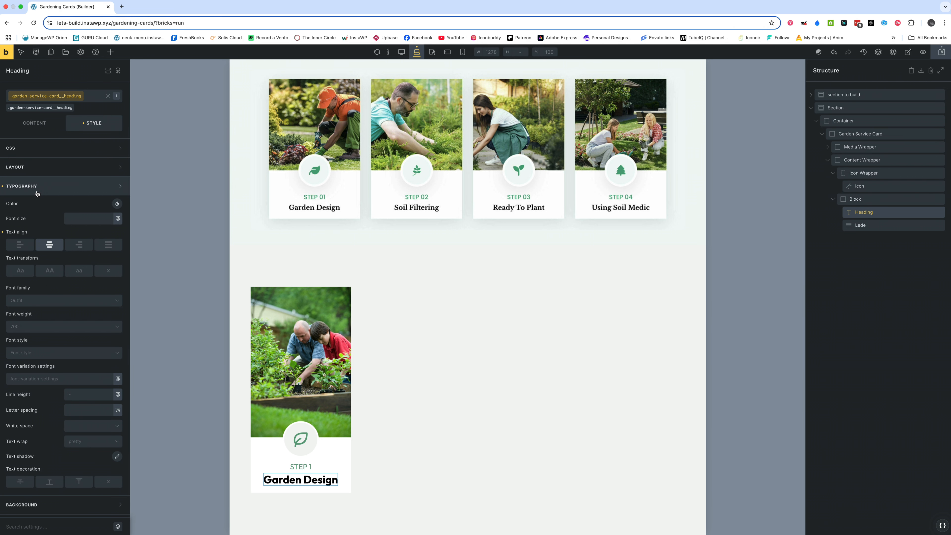
pyautogui.click(89, 219)
pyautogui.write('2rem')
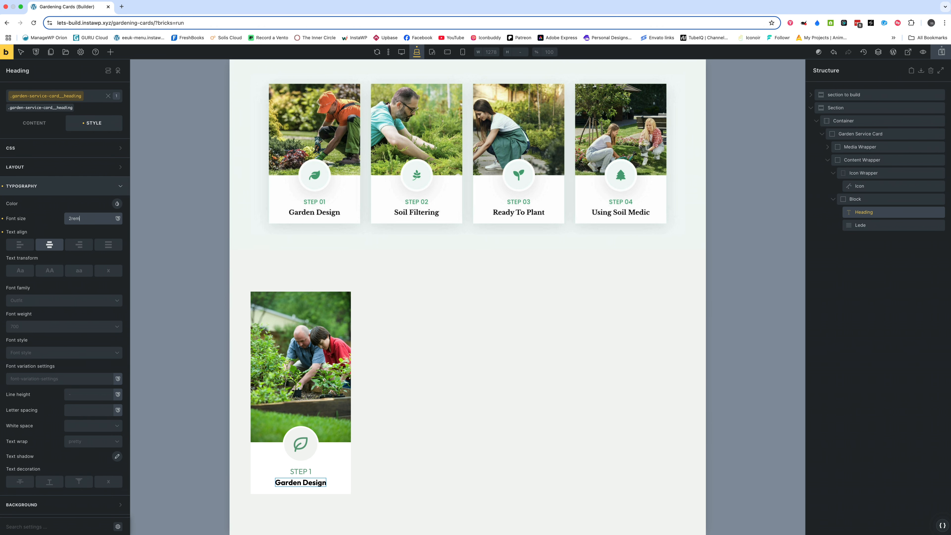
pyautogui.moveTo(72, 219); pyautogui.dragTo(68, 219)
pyautogui.write('3')
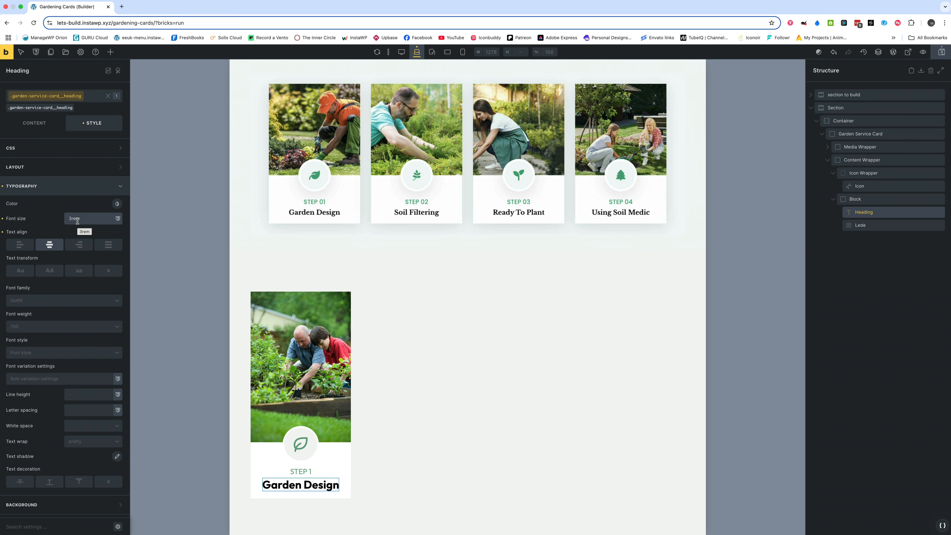
# Set the Garden Design heading's font size to 2.3rem on its class, after trying 2.5rem
pyautogui.moveTo(72, 218); pyautogui.dragTo(68, 219)
pyautogui.write('2.5')
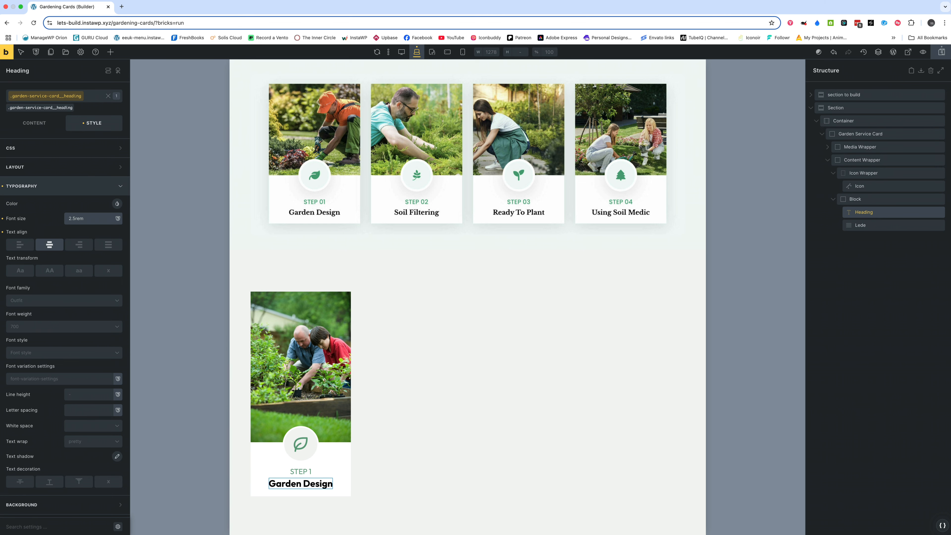
pyautogui.click(74, 217)
pyautogui.press('BackSpace')
pyautogui.write('3')
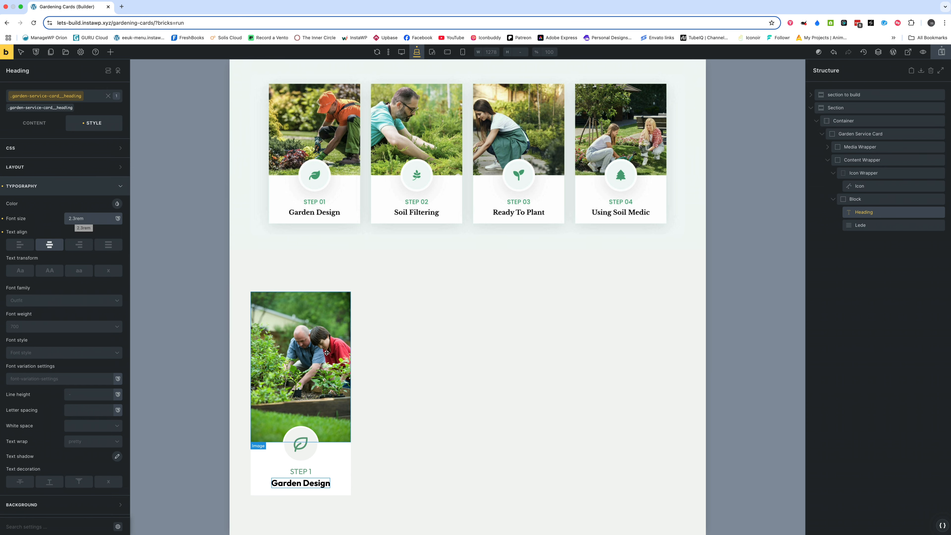
# Set the Media Wrapper's aspect ratio to 3/4 on its garden-service-card__media-wrapper class
pyautogui.click(397, 366)
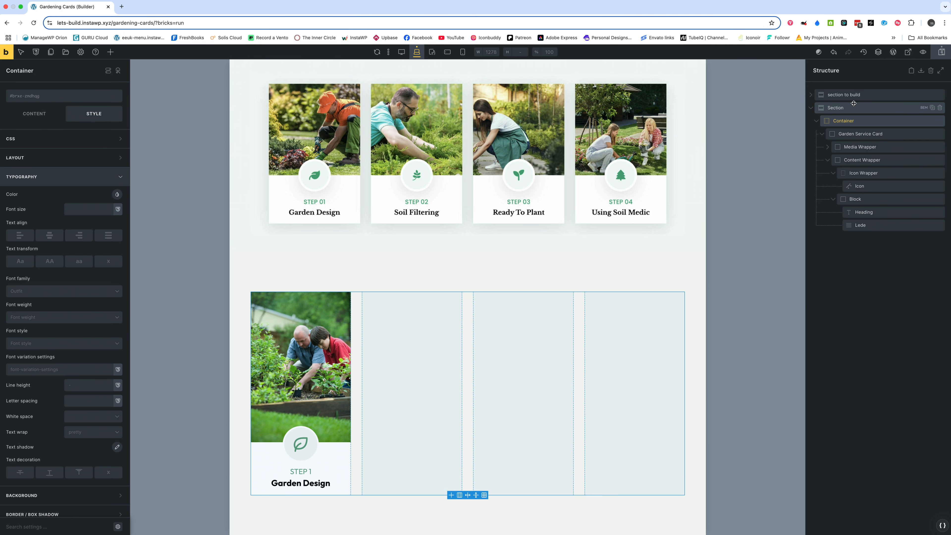
pyautogui.click(861, 146)
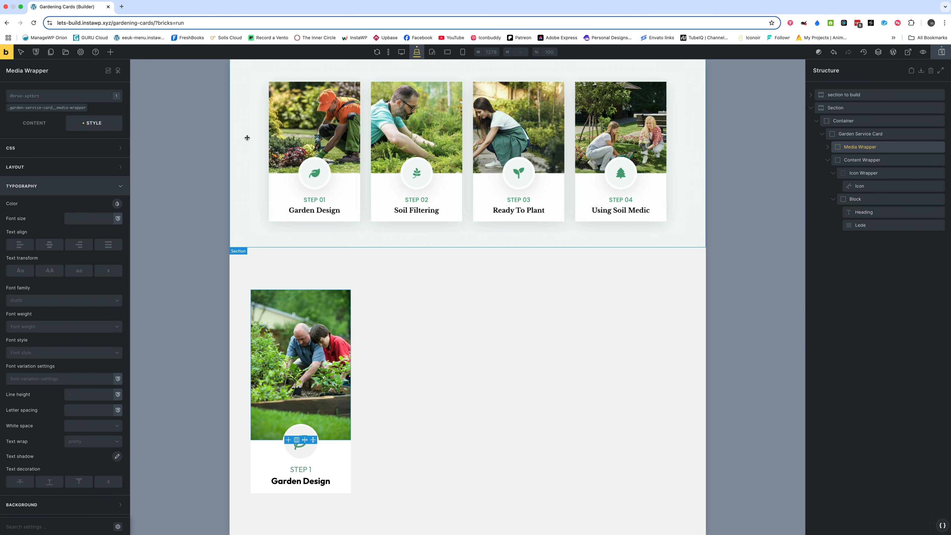
pyautogui.click(47, 108)
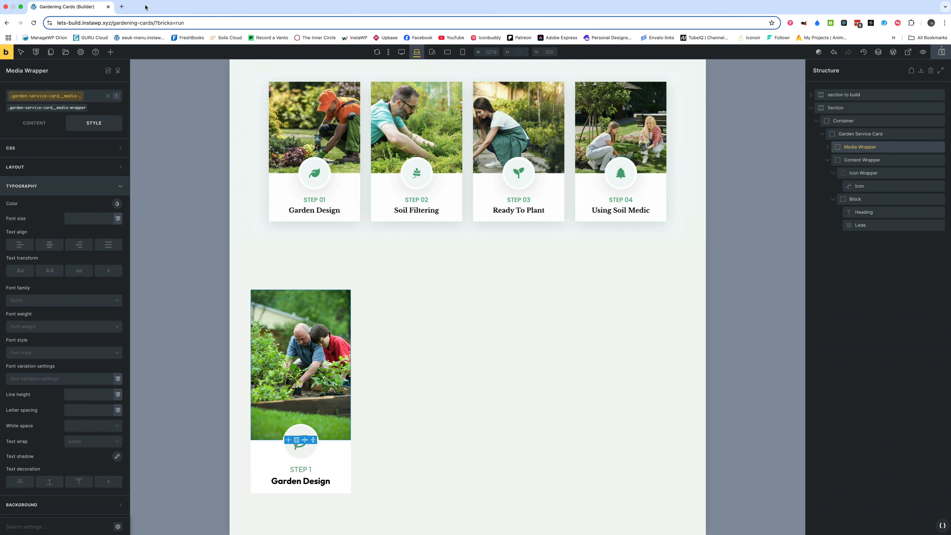
pyautogui.click(34, 189)
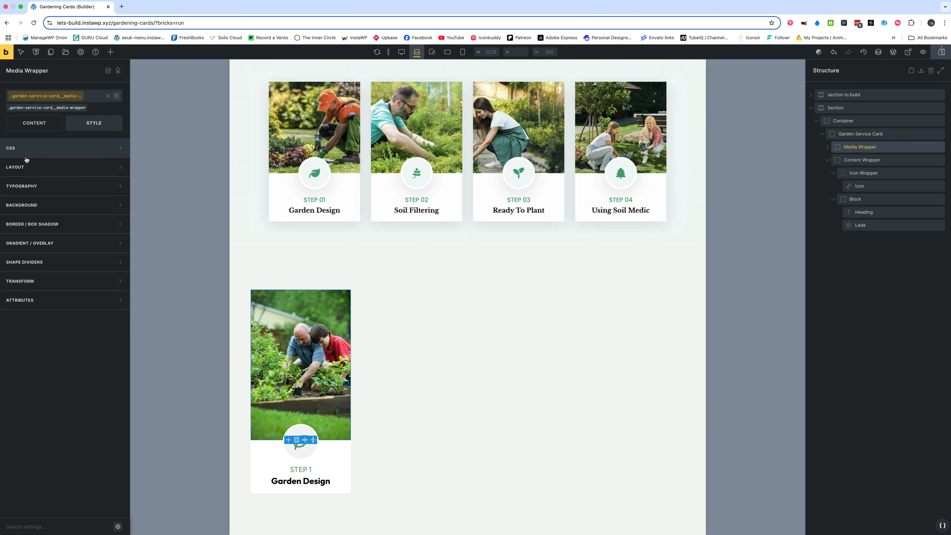
pyautogui.click(21, 168)
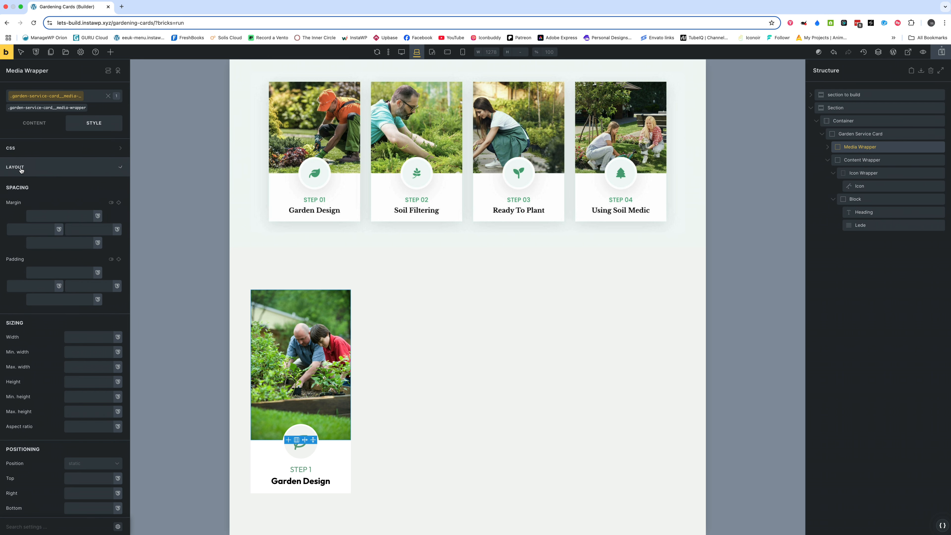
pyautogui.scroll(-5, 83, 397)
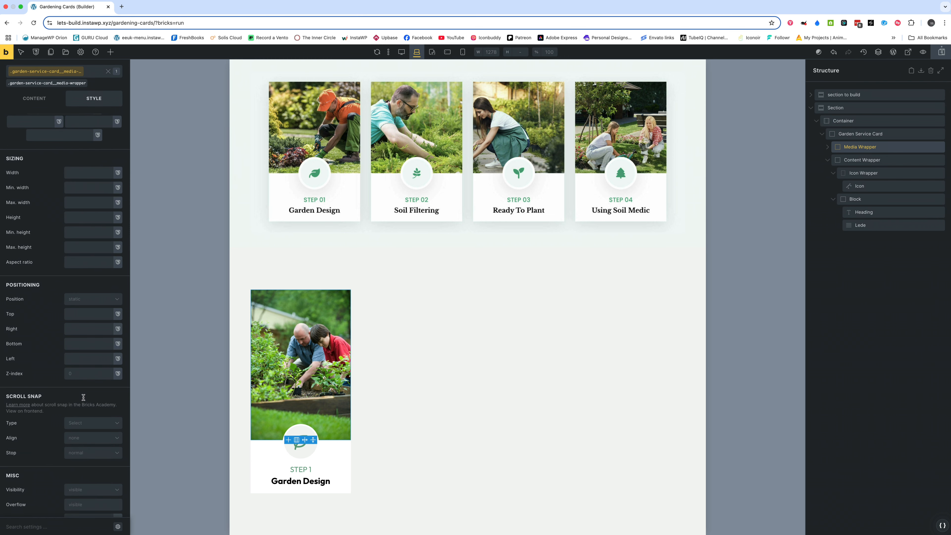
pyautogui.scroll(-6, 83, 398)
pyautogui.scroll(6, 84, 400)
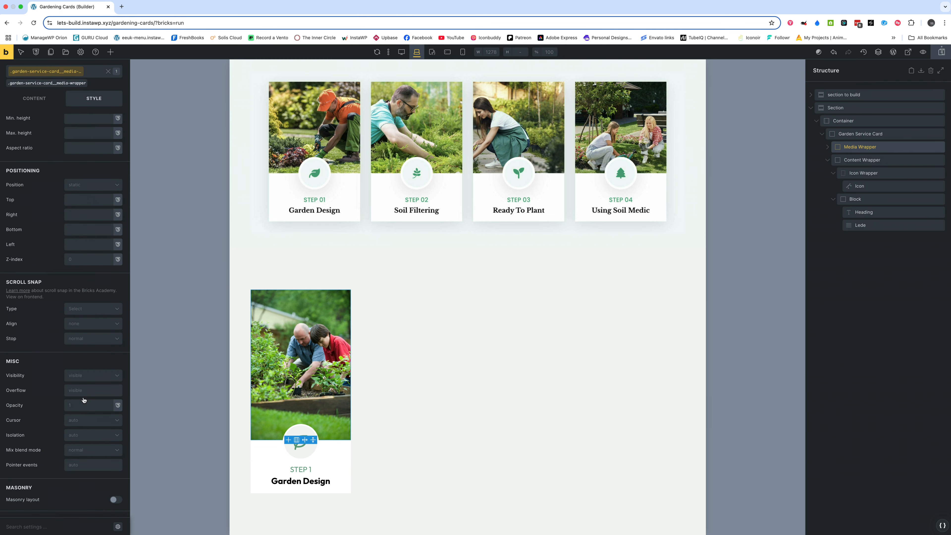
pyautogui.scroll(1, 83, 400)
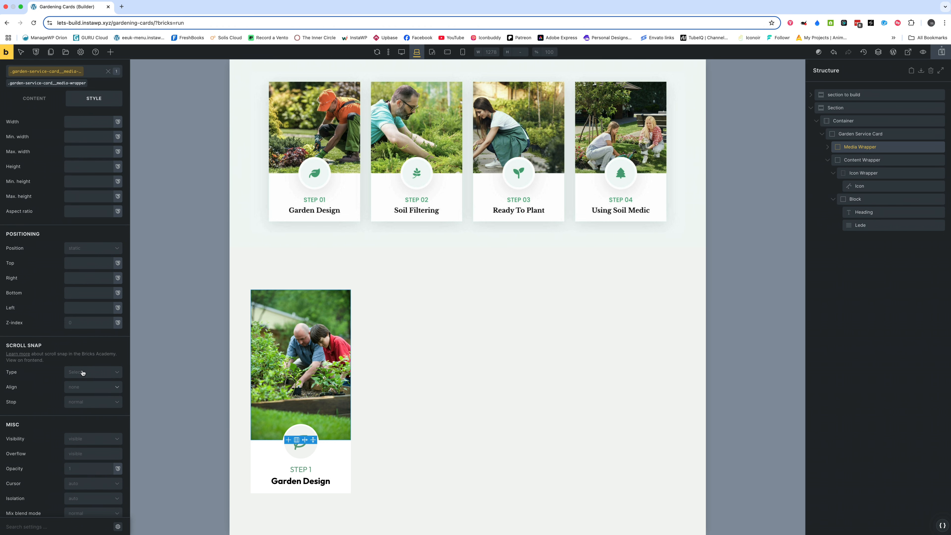
pyautogui.click(90, 211)
pyautogui.write('3/')
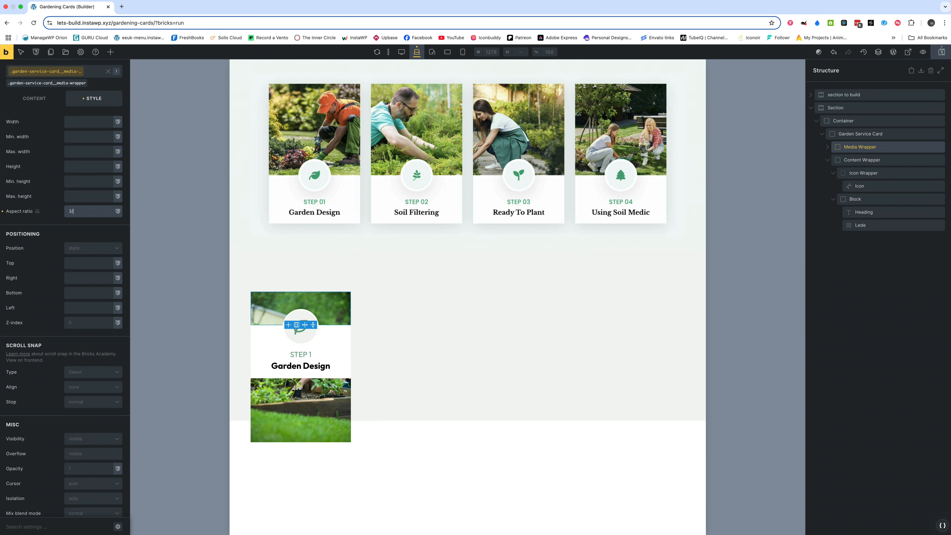
pyautogui.write('4')
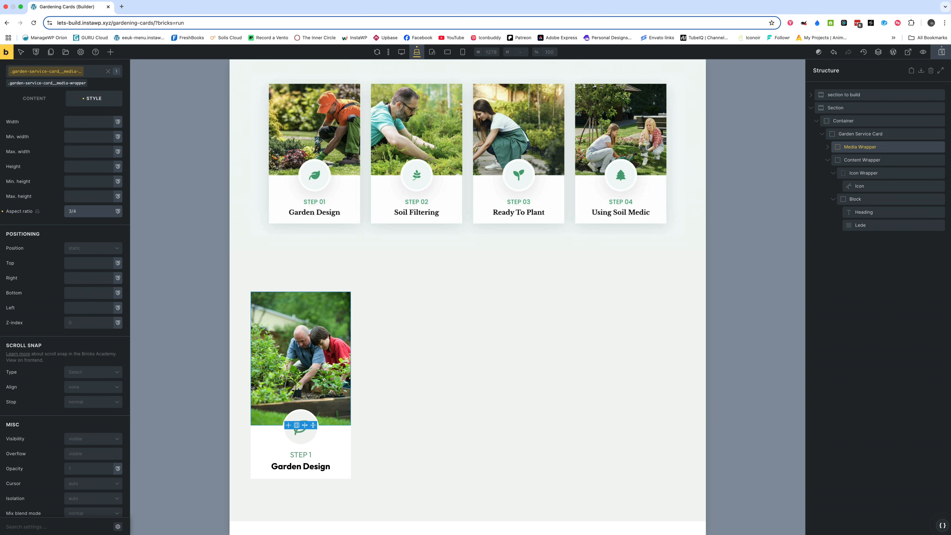
# Try an aspect ratio of 2/2 on the Media Wrapper, and replace it with 1
pyautogui.press('BackSpace')
pyautogui.press('BackSpace')
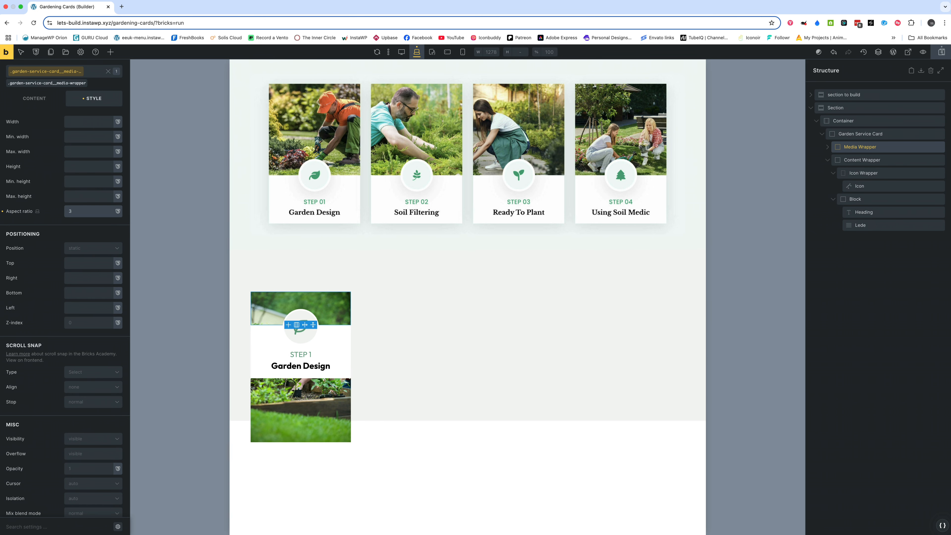
pyautogui.write('2/')
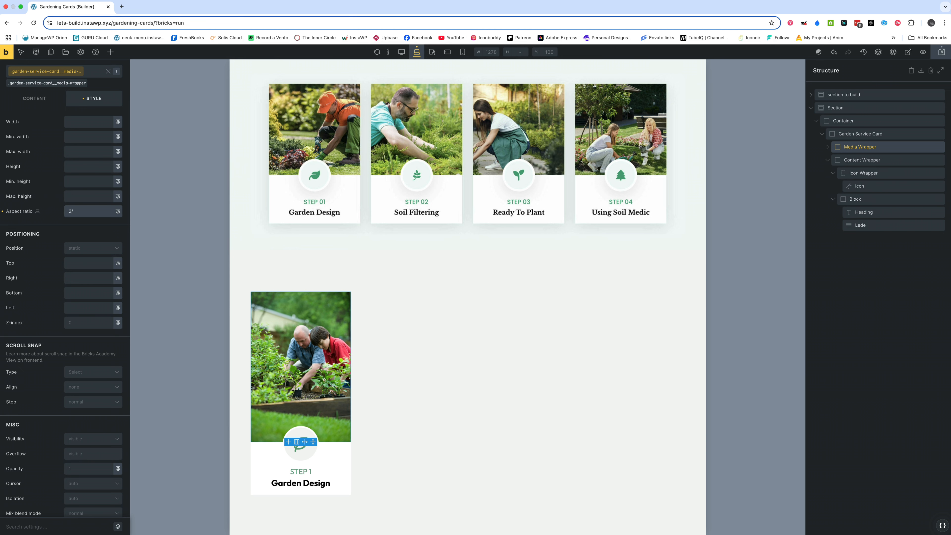
pyautogui.write('2')
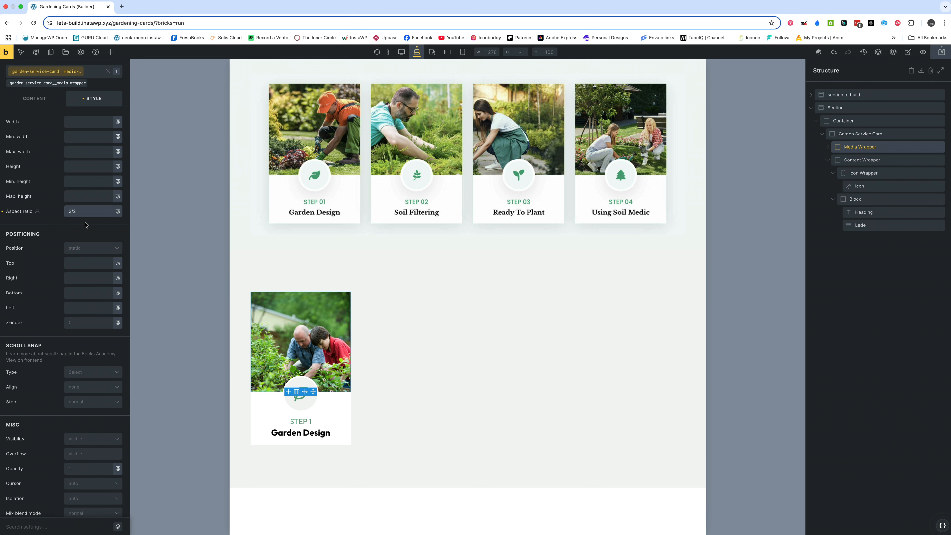
pyautogui.hotkey('ctrl', 'a')
pyautogui.write('1')
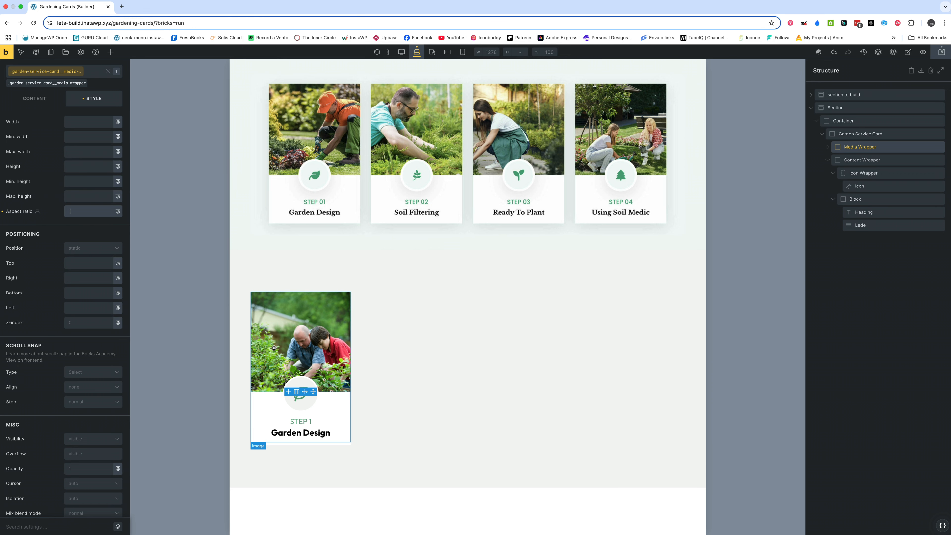
# Set the object fit of the Media image inside the Media Wrapper to Cover on its garden-service-card__media class
pyautogui.click(828, 147)
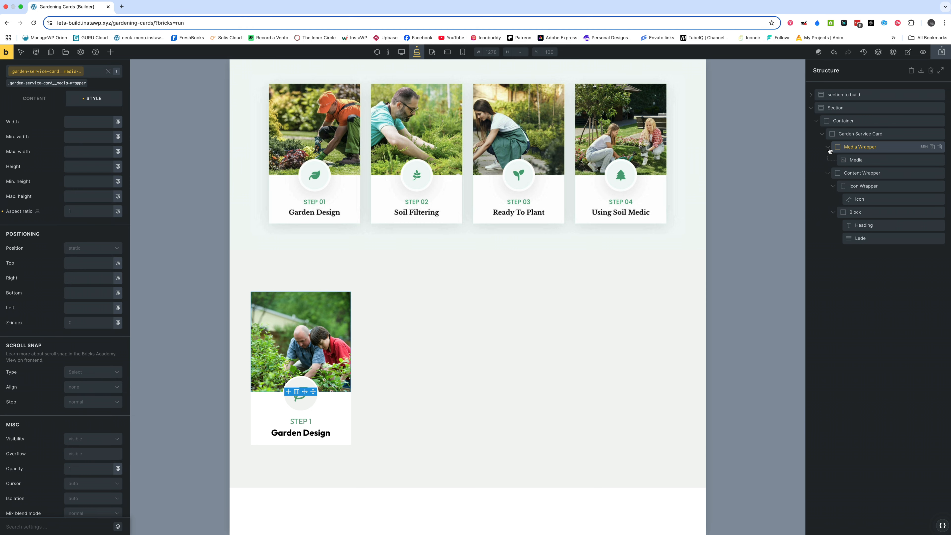
pyautogui.click(854, 160)
pyautogui.click(32, 126)
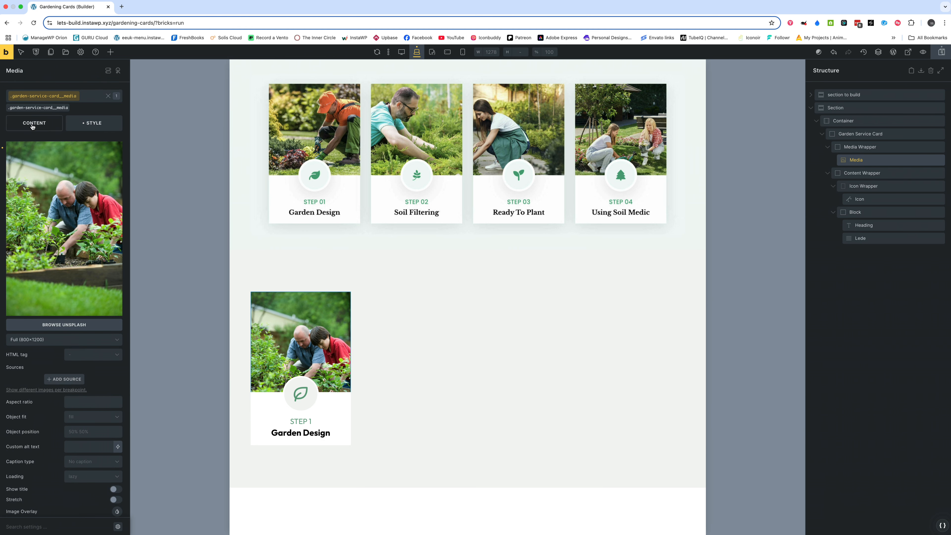
pyautogui.moveTo(63, 249)
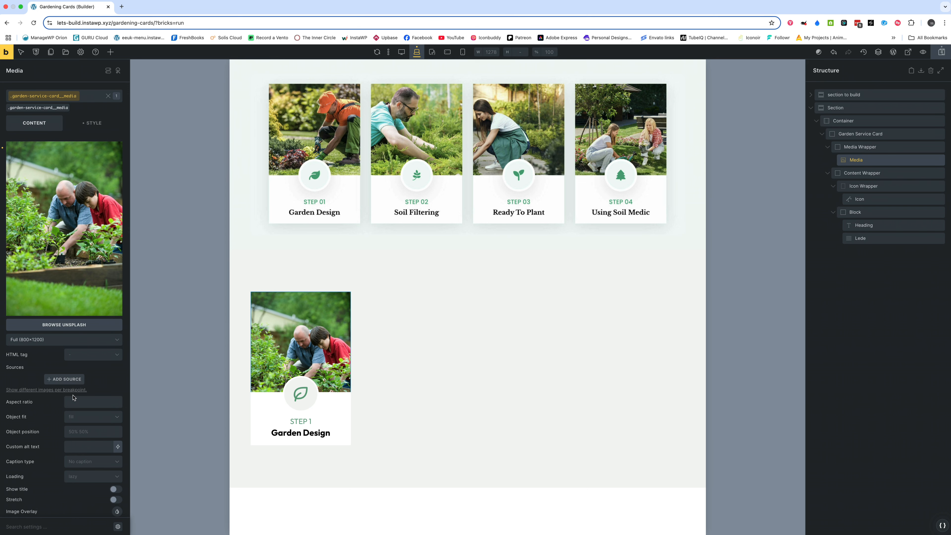
pyautogui.click(92, 416)
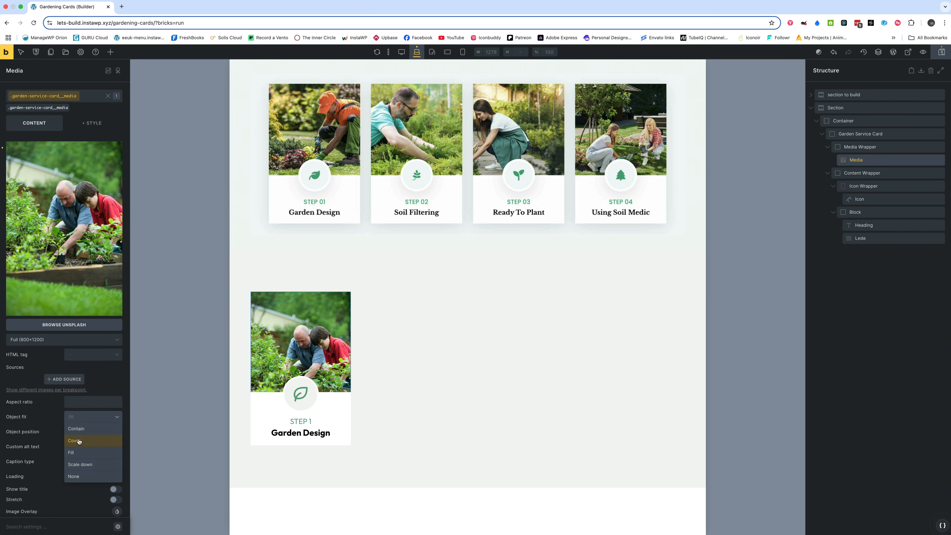
pyautogui.click(74, 444)
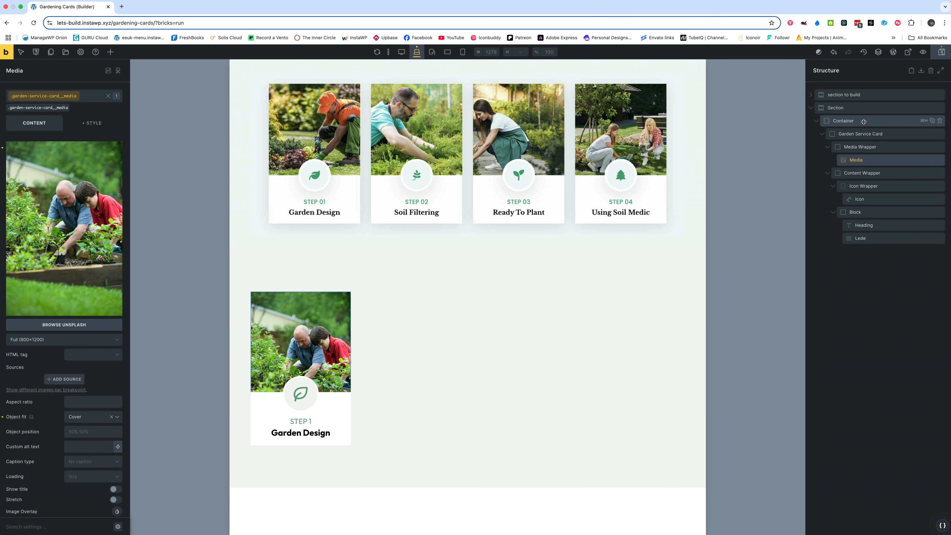
# Duplicate the Garden Service Card three times to fill the four-column grid
pyautogui.click(922, 134)
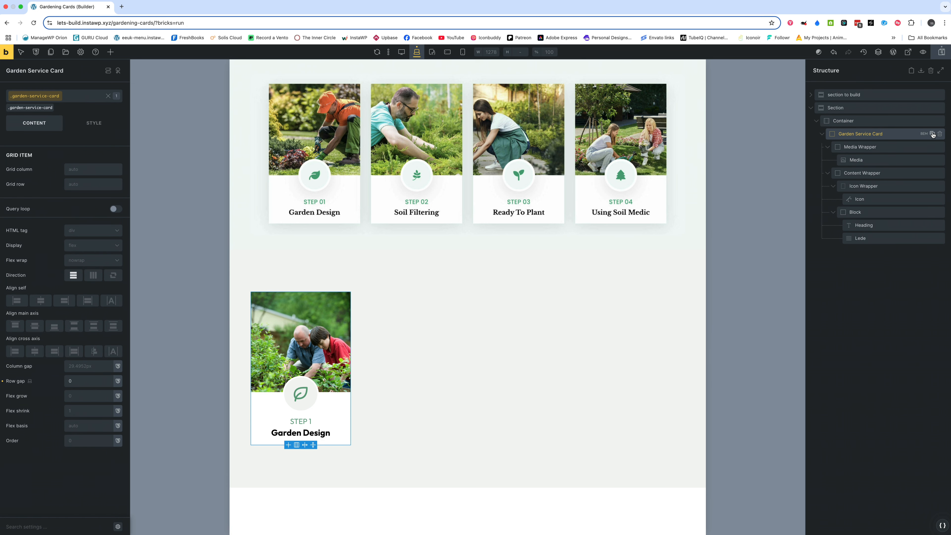
pyautogui.click(932, 133)
pyautogui.click(933, 133)
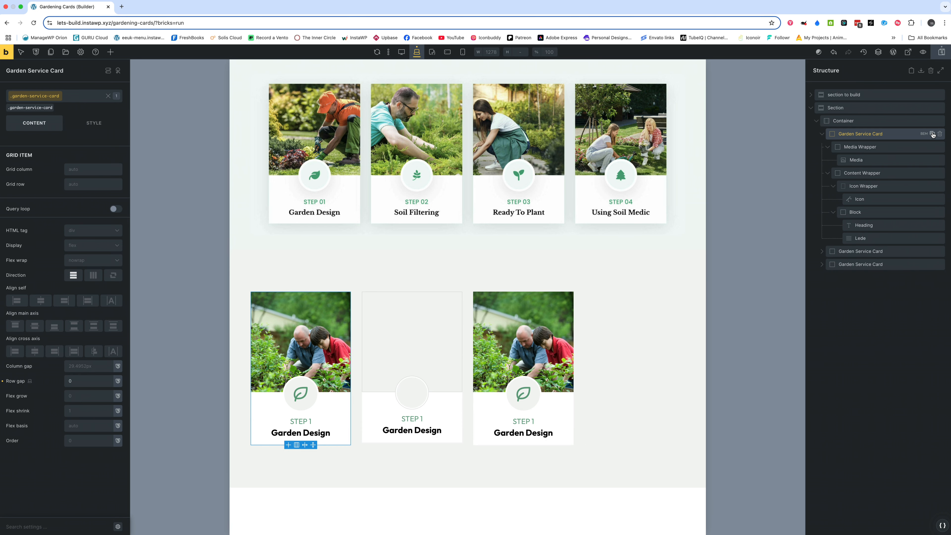
pyautogui.click(933, 134)
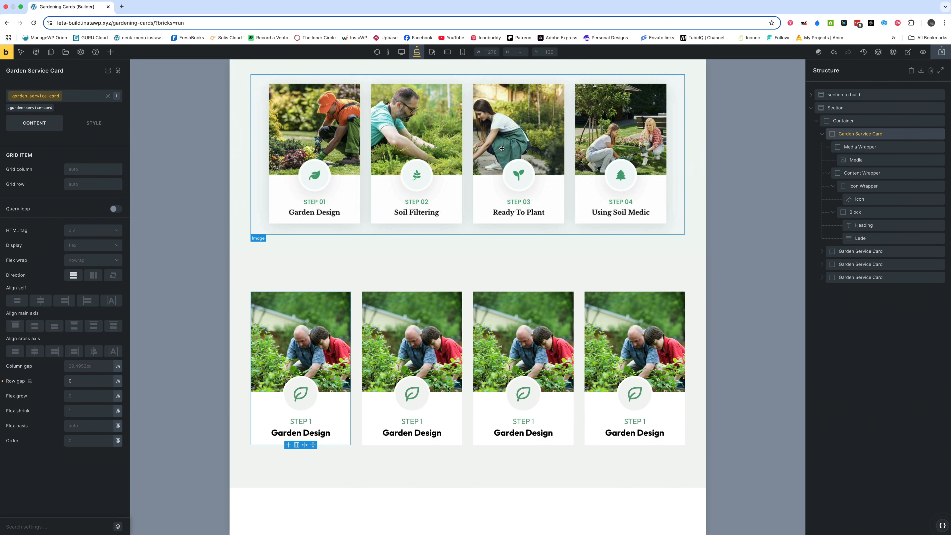
# Change the second card's heading text to "Soil Filtering"
pyautogui.doubleClick(397, 433)
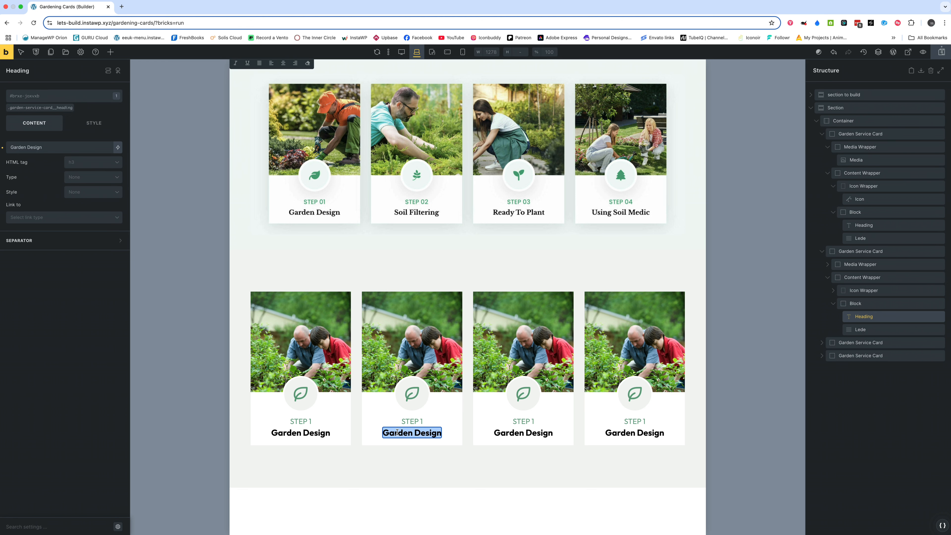
pyautogui.write('Soil')
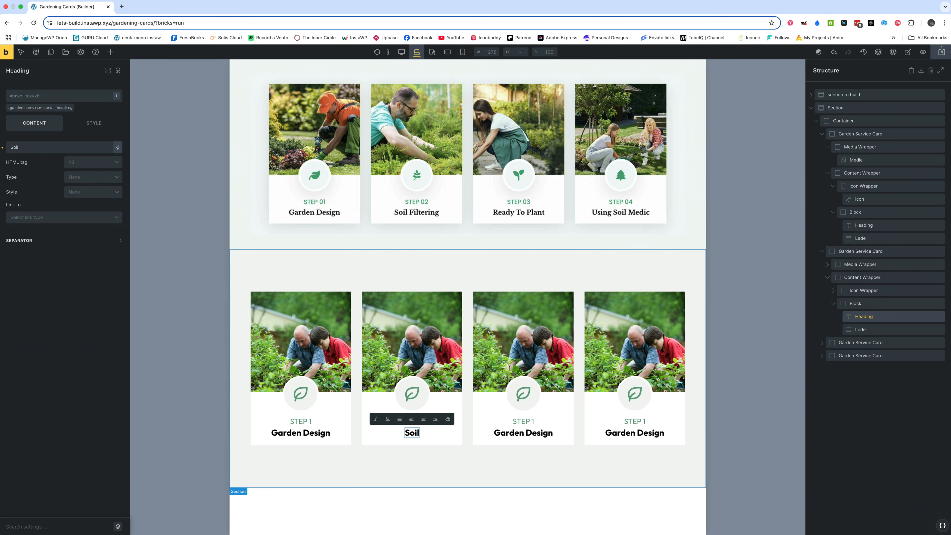
pyautogui.write(' Filter')
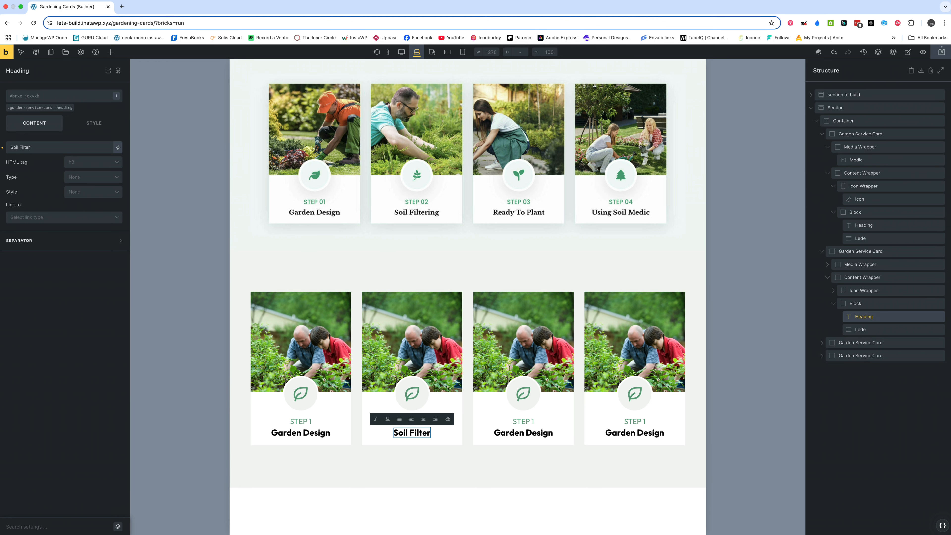
pyautogui.write('ing')
# Change the third card's heading to "Ready to plant" and the fourth card's heading to "Using soil medic"
pyautogui.click(527, 434)
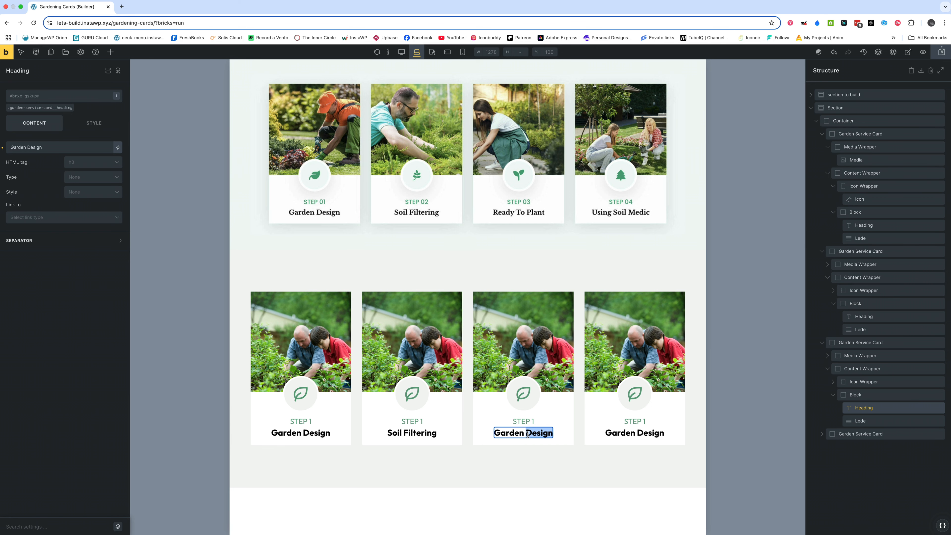
pyautogui.write('Ready')
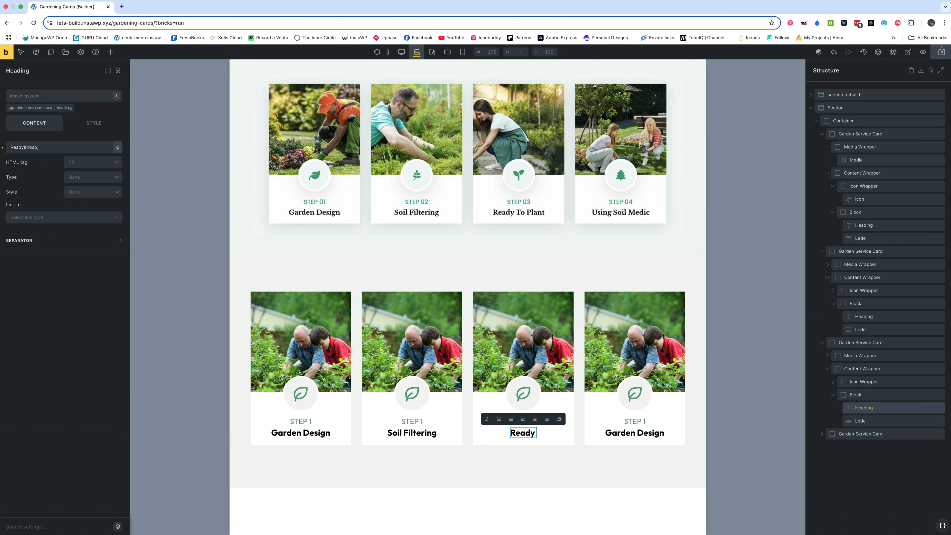
pyautogui.write(' to plant')
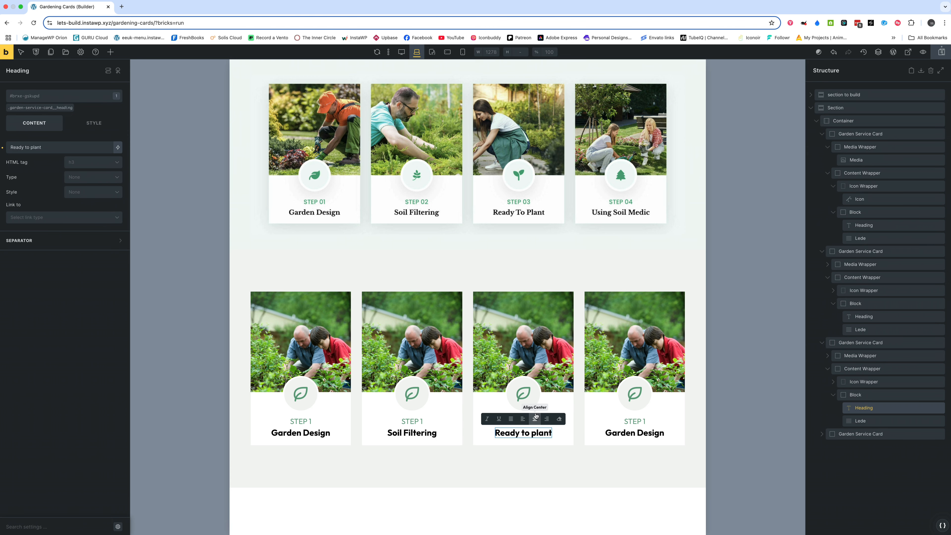
pyautogui.tripleClick(629, 433)
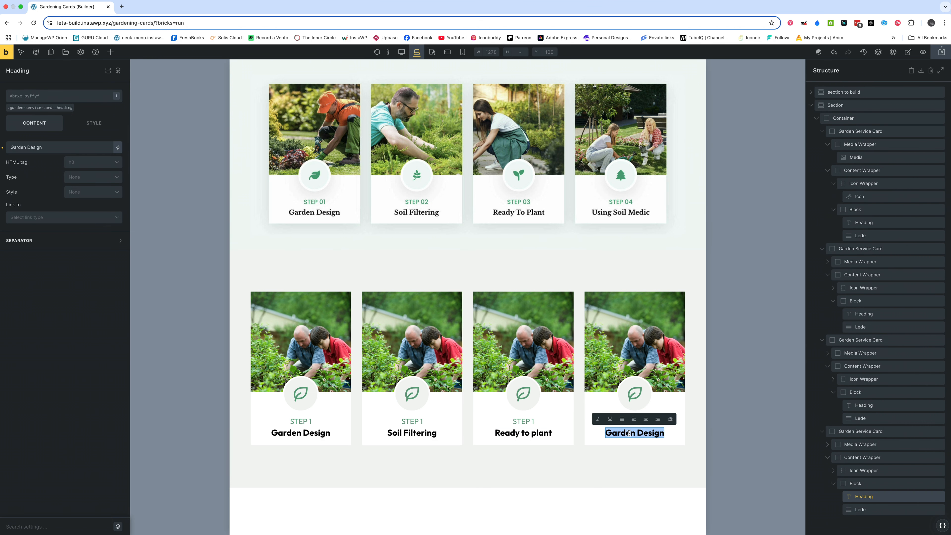
pyautogui.write('Using ')
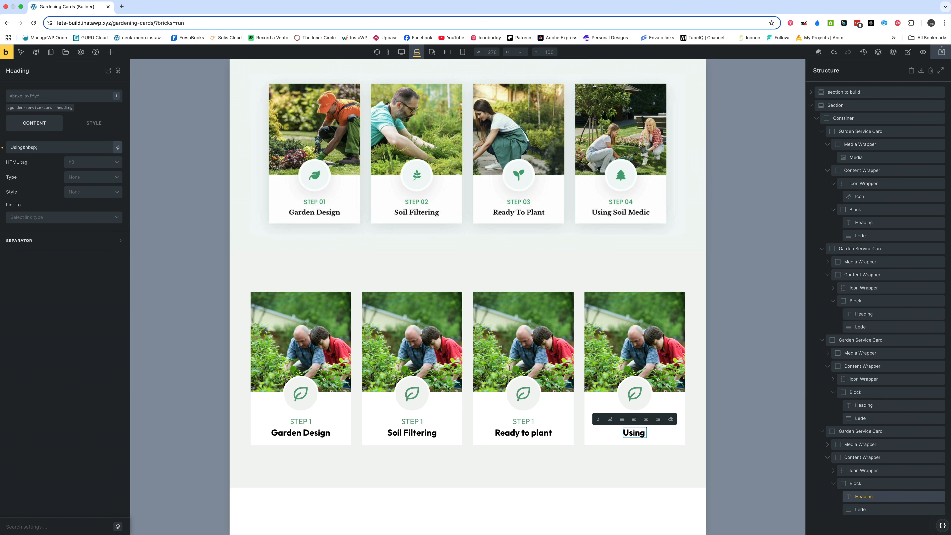
pyautogui.write('soil medic')
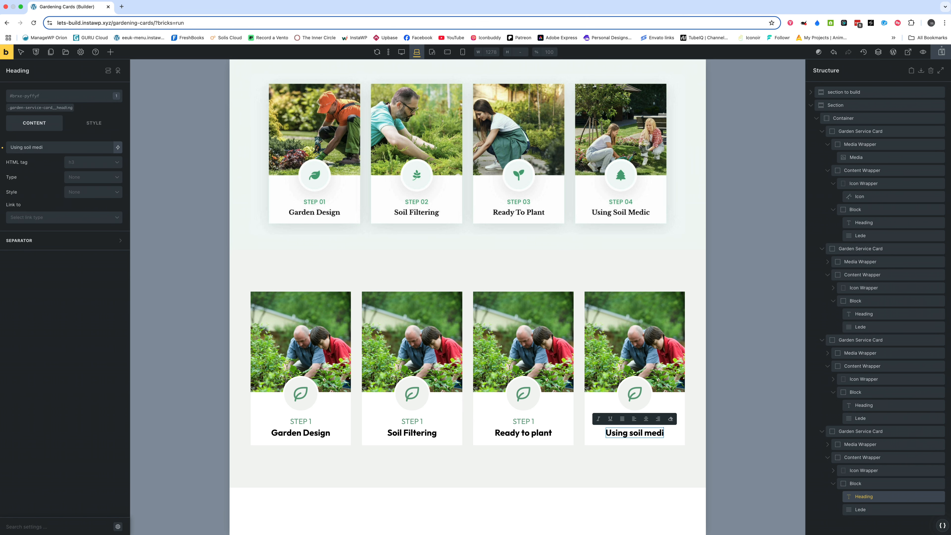
# Replace the second card's image with the garden trowel and soil photo from the media library
pyautogui.click(421, 331)
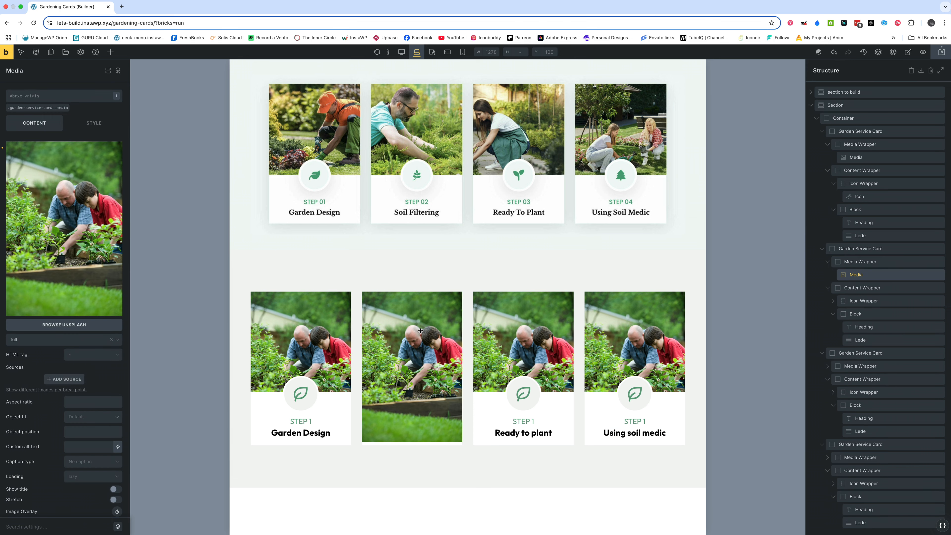
pyautogui.click(420, 331)
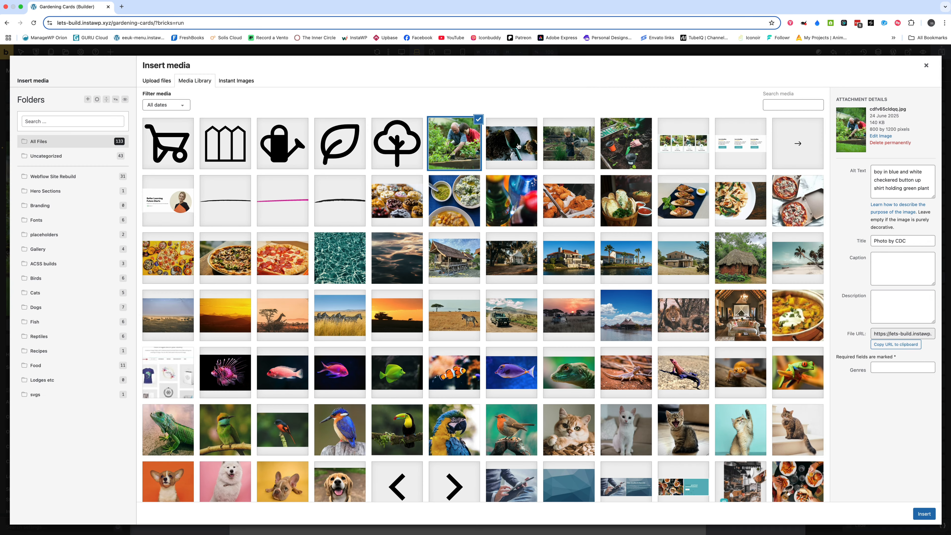
pyautogui.click(518, 146)
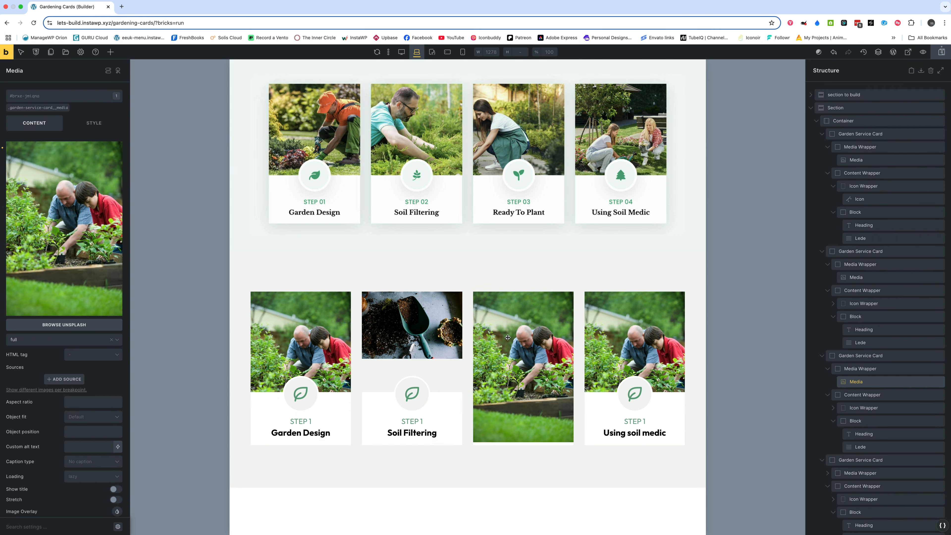
# Replace the third card's image with the boy beside a watering can and the fourth's with the seedling planting photo
pyautogui.click(85, 258)
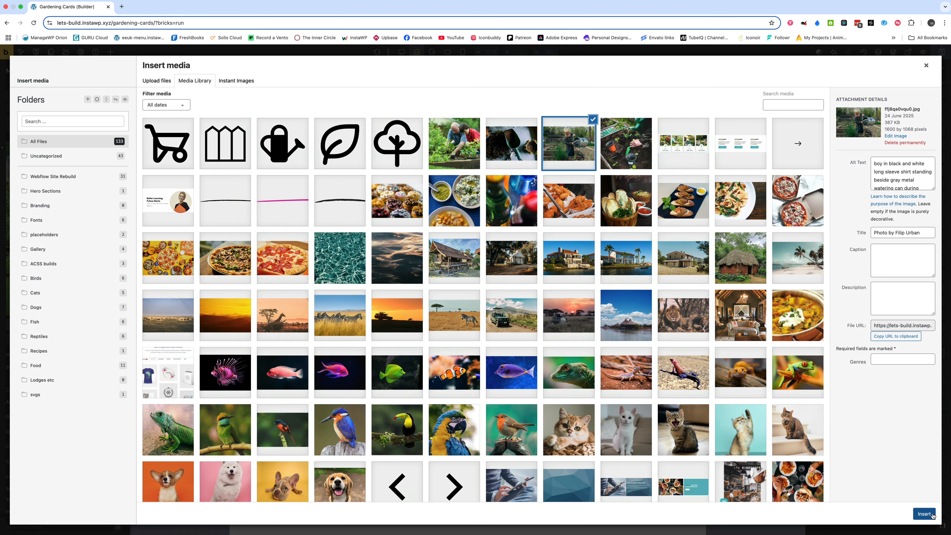
pyautogui.click(932, 516)
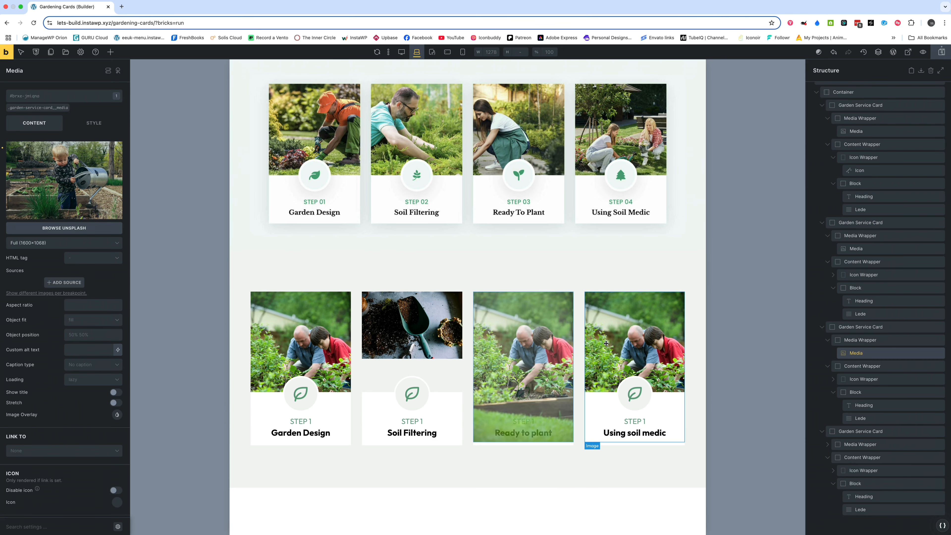
pyautogui.click(596, 331)
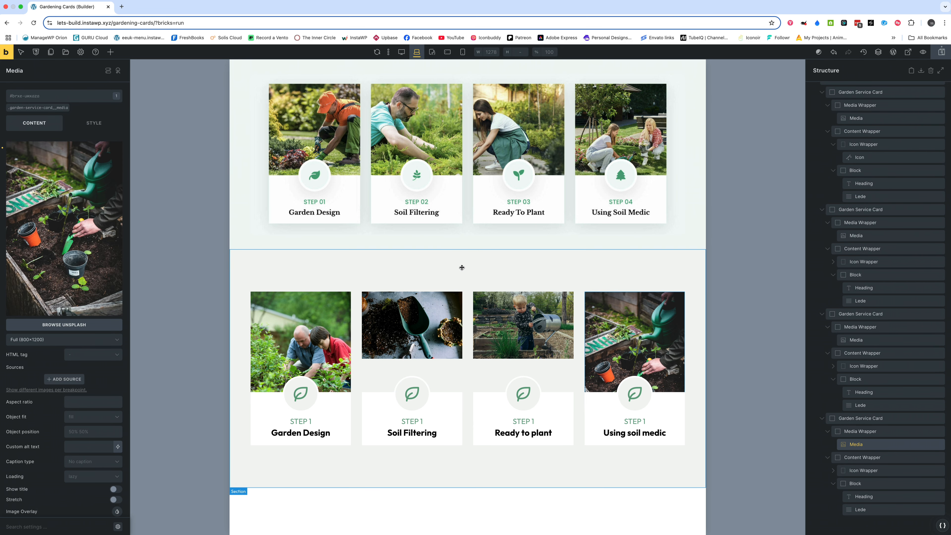
pyautogui.click(494, 307)
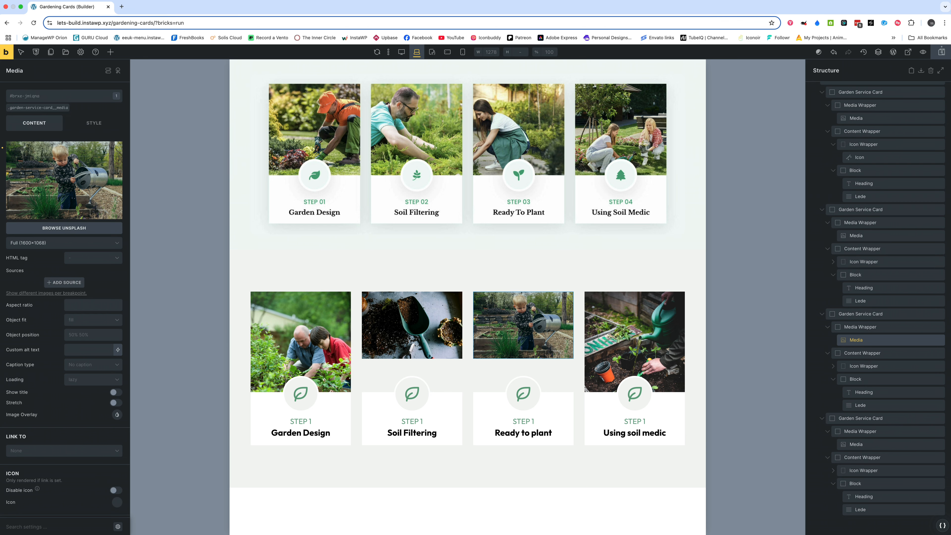
pyautogui.click(44, 108)
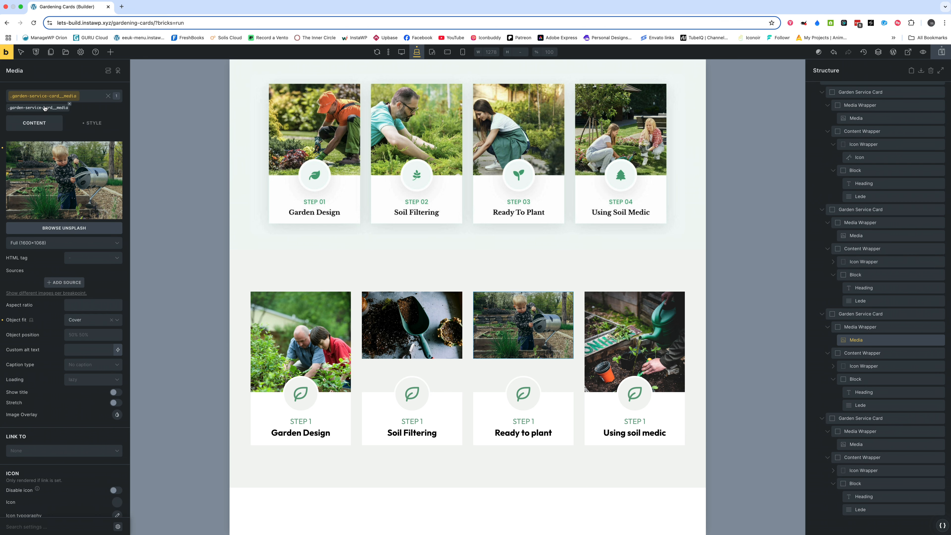
pyautogui.click(44, 108)
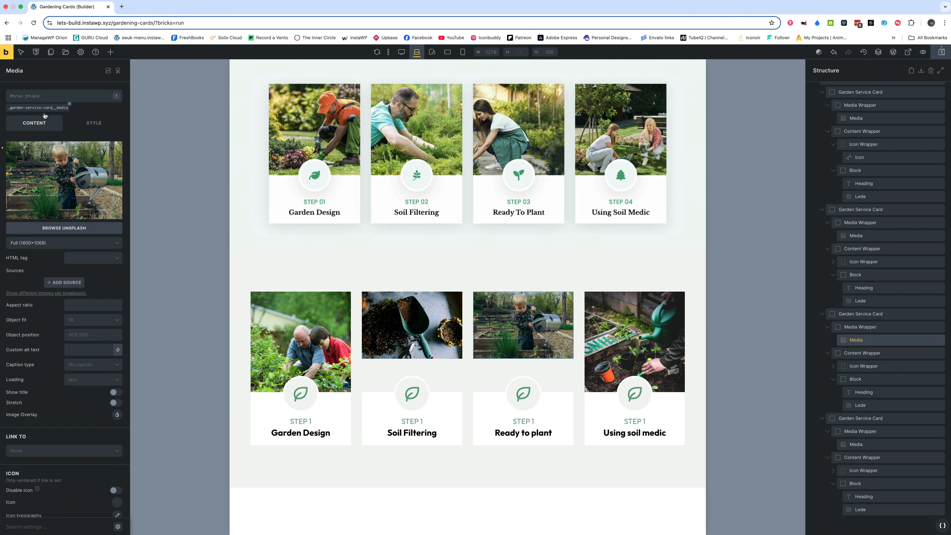
pyautogui.click(91, 319)
pyautogui.click(89, 346)
pyautogui.click(2, 320)
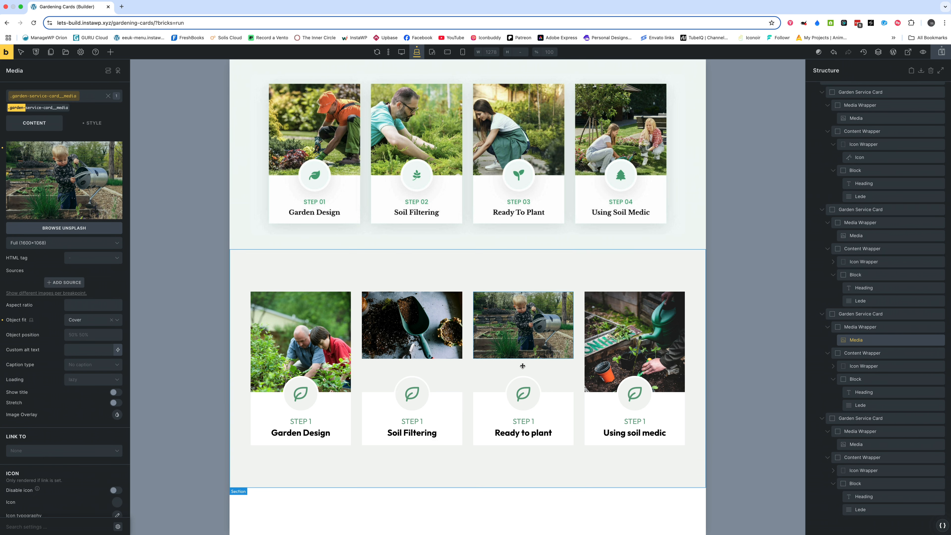
pyautogui.click(493, 385)
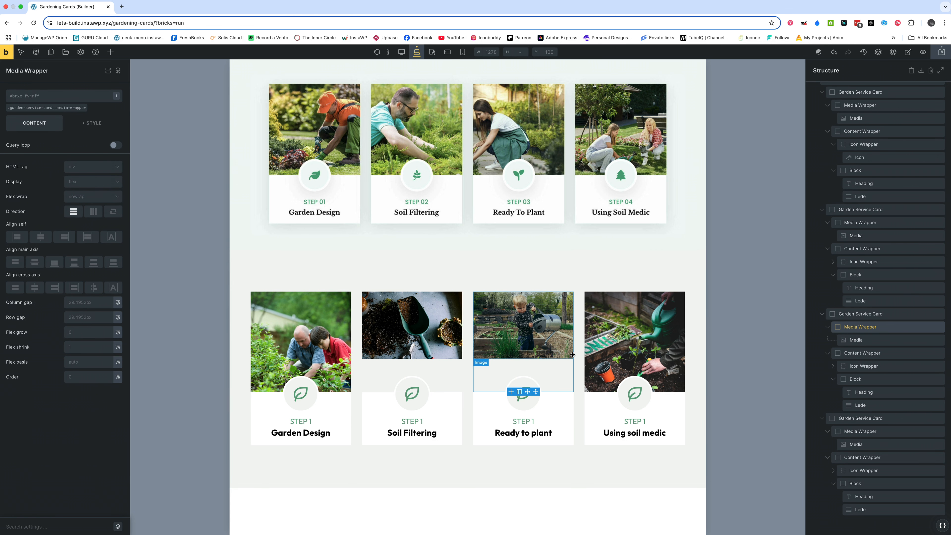
# Set the height and width of the third card's Media image to 100% on its garden-service-card__media class
pyautogui.click(550, 347)
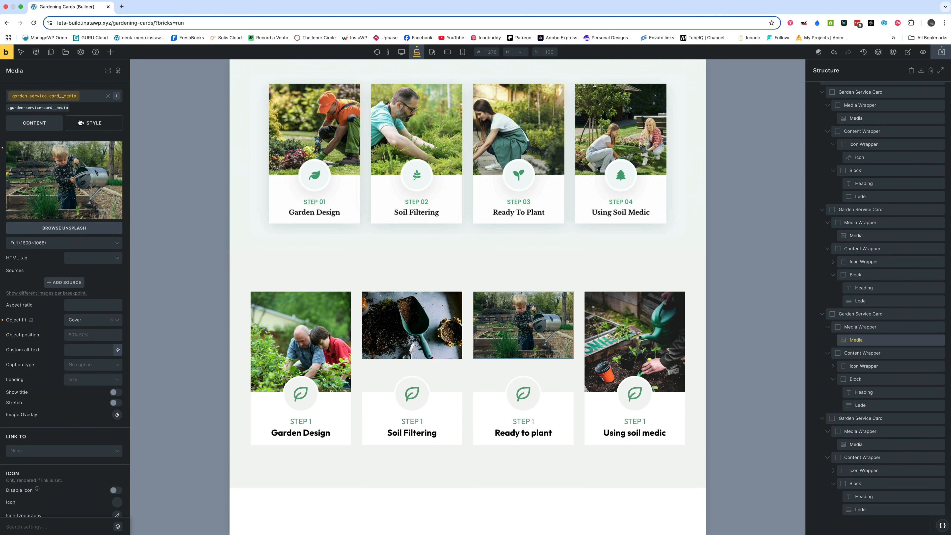
pyautogui.click(93, 125)
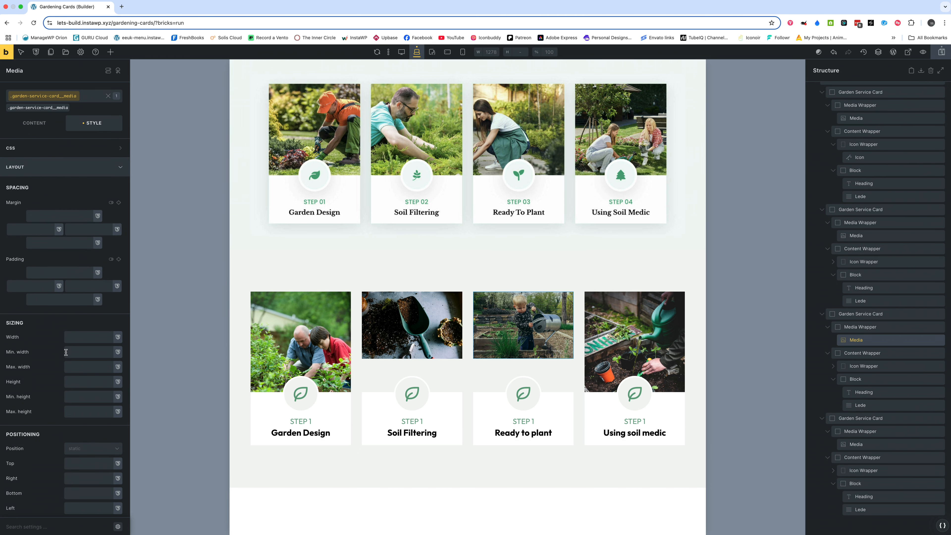
pyautogui.click(75, 383)
pyautogui.write('100')
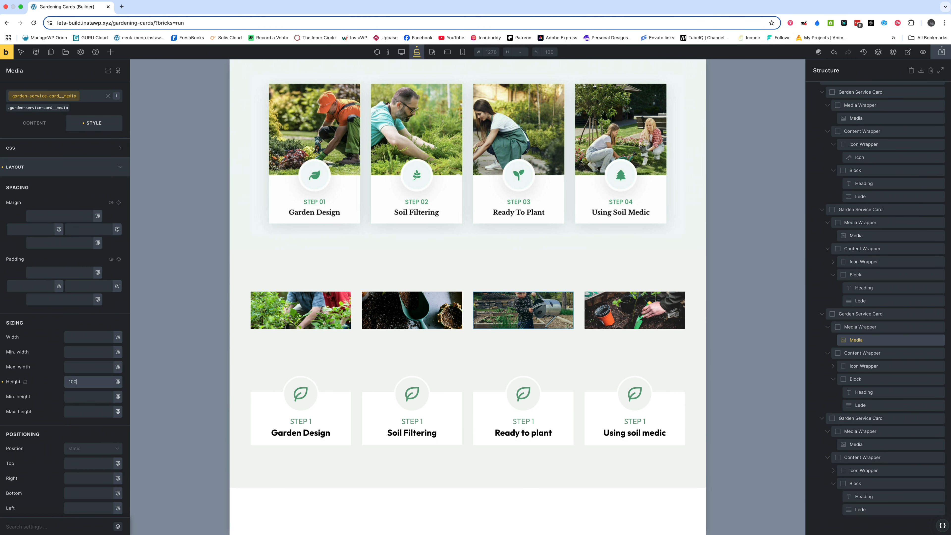
pyautogui.write('%')
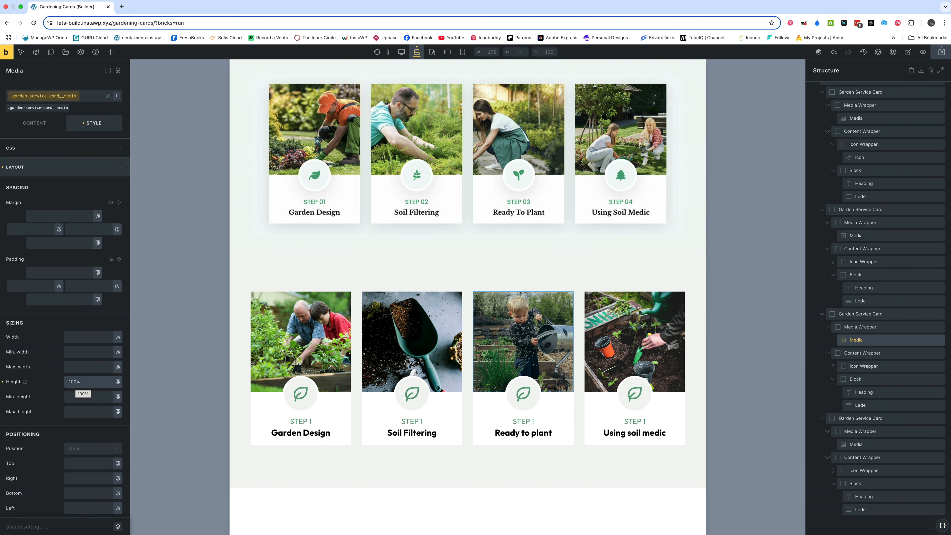
pyautogui.click(74, 337)
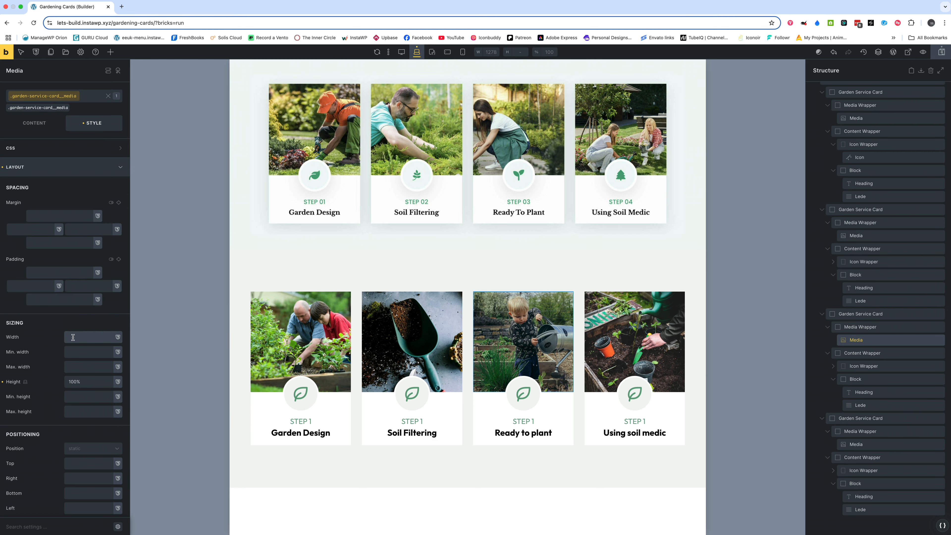
pyautogui.write('1')
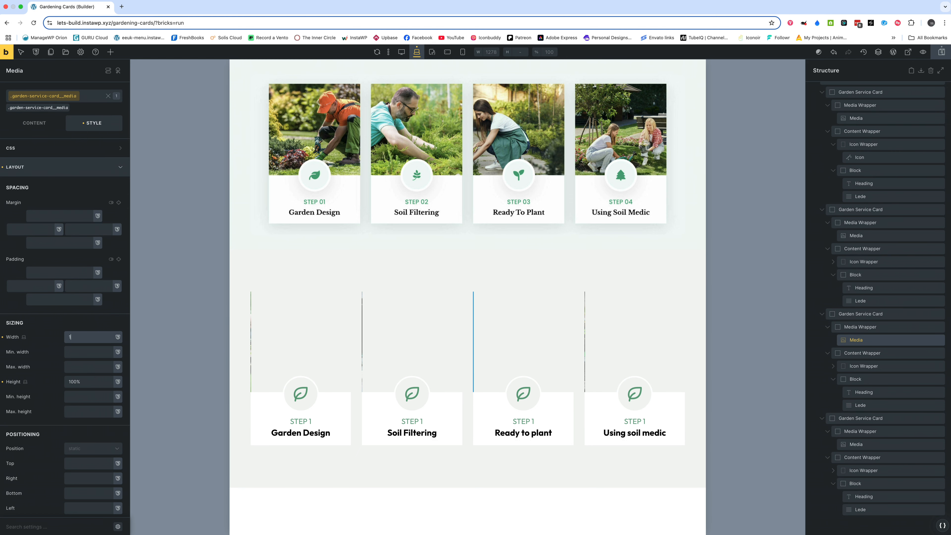
pyautogui.write('00%')
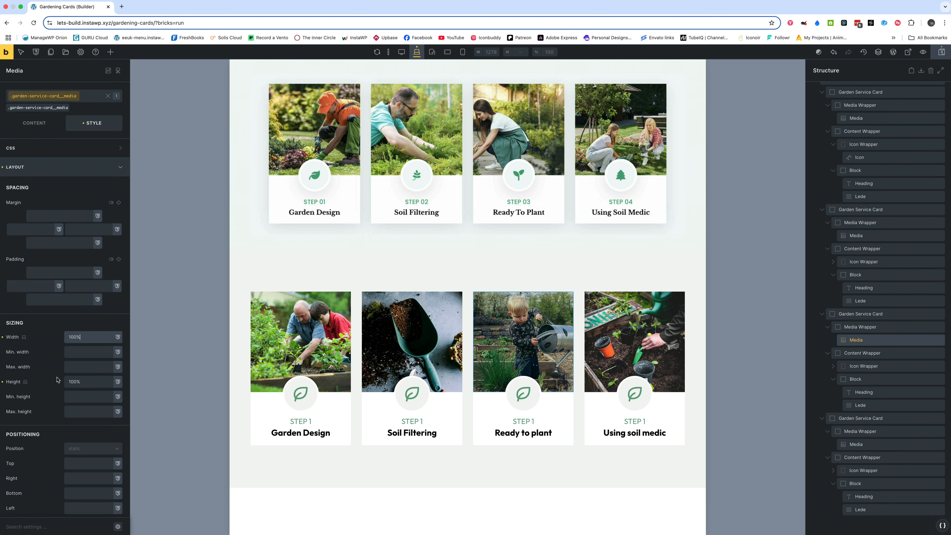
# Set the first card's Icon Wrapper border width to 6px on all sides on its garden-service-card__icon-wrapper class
pyautogui.click(298, 384)
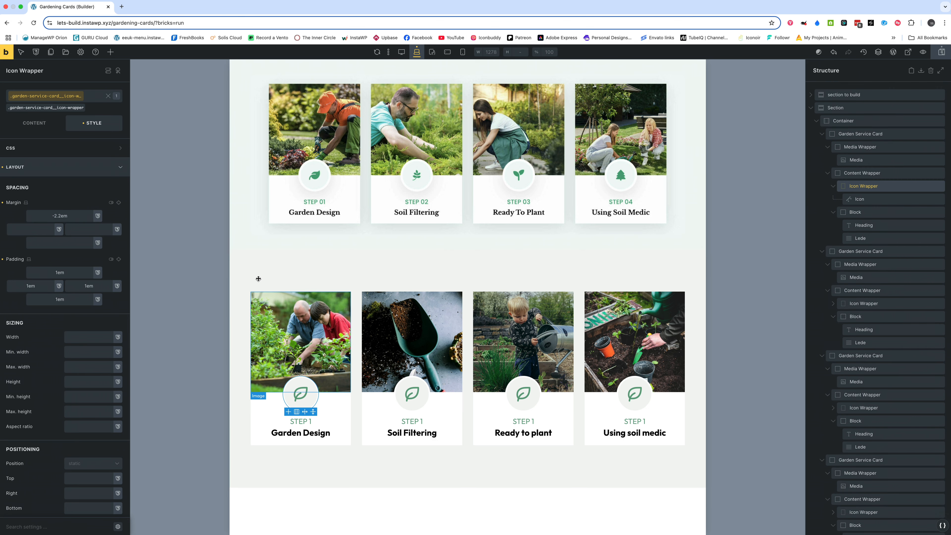
pyautogui.click(74, 169)
pyautogui.click(43, 225)
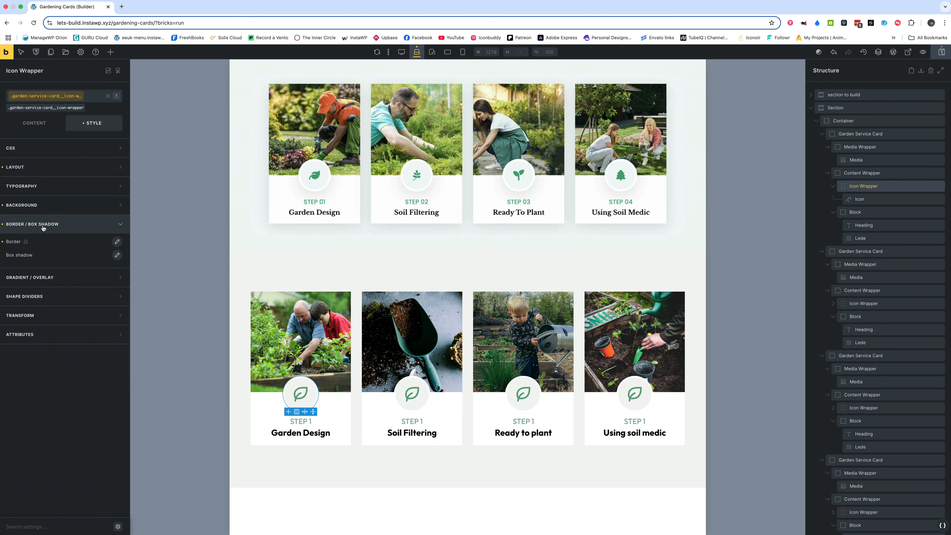
pyautogui.click(117, 241)
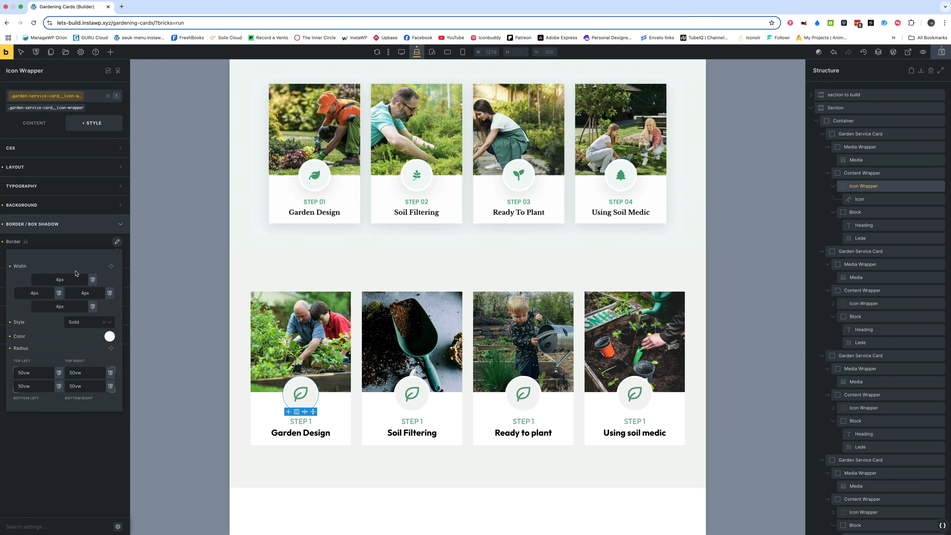
pyautogui.moveTo(59, 279); pyautogui.dragTo(56, 280)
pyautogui.write('8')
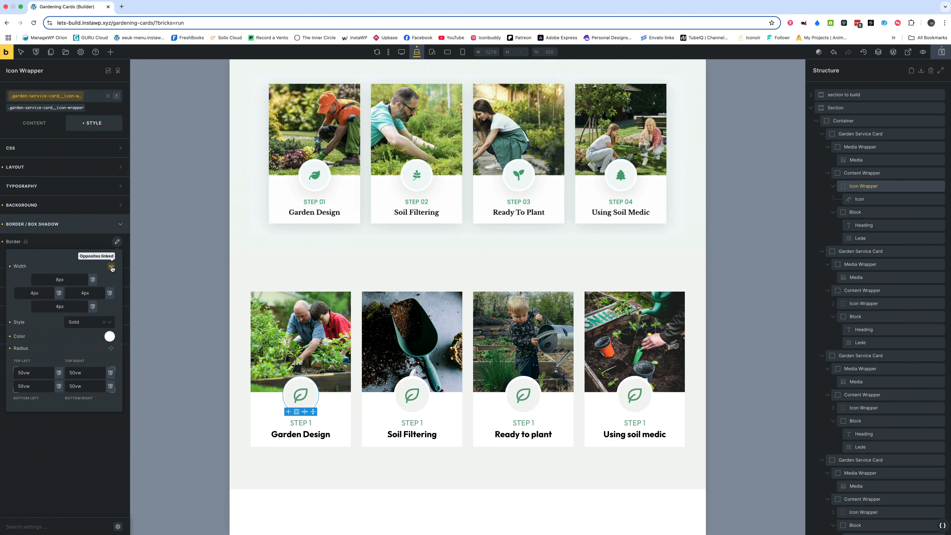
pyautogui.click(111, 267)
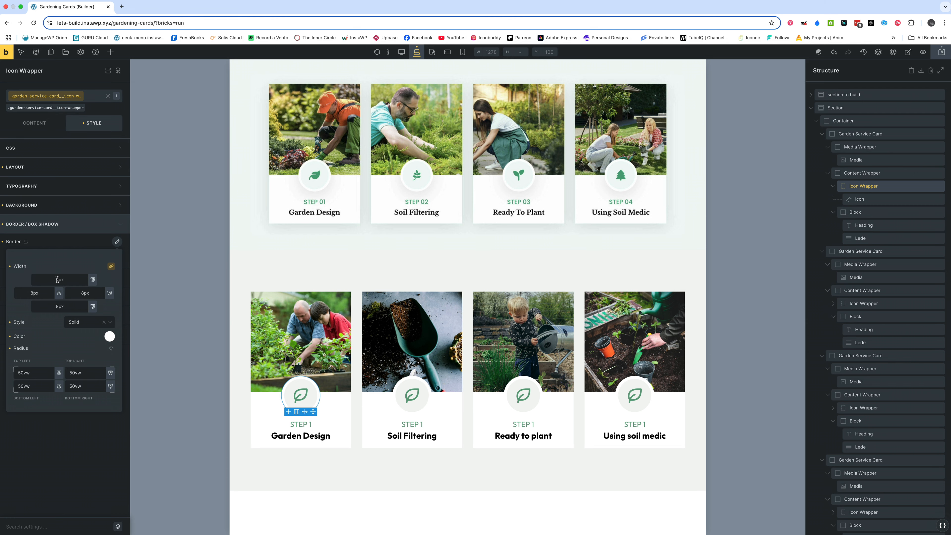
pyautogui.scroll(-2, 57, 279)
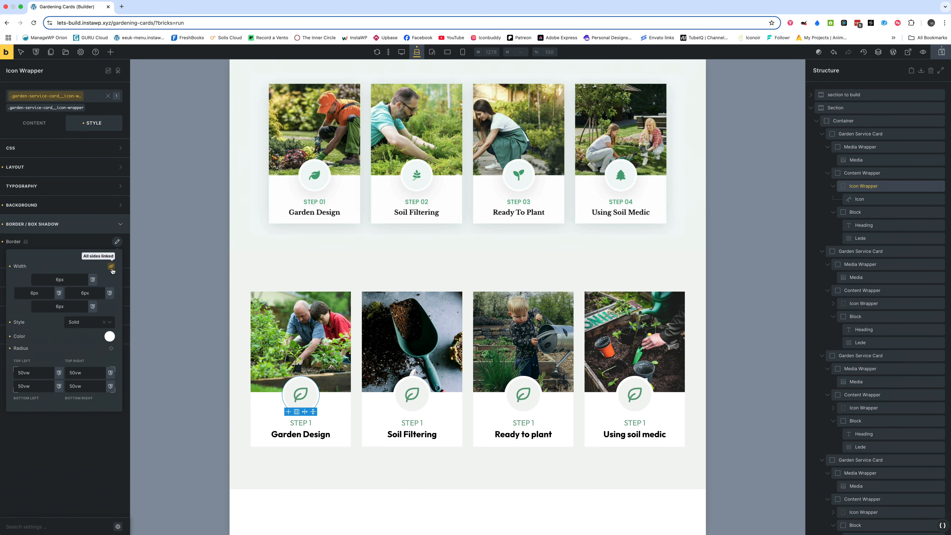
pyautogui.click(111, 267)
pyautogui.click(258, 269)
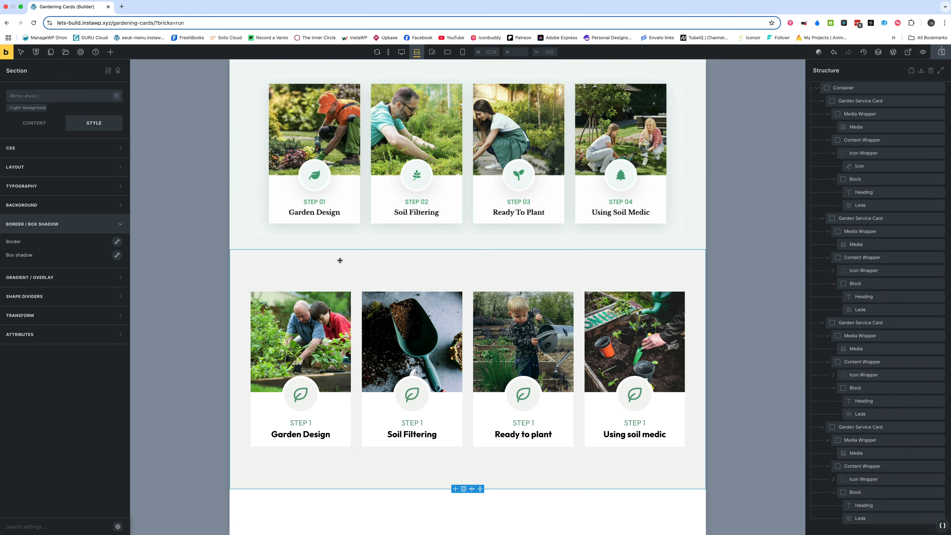
# Add a box shadow to the Icon Wrapper class with X 0, Y 0, blur 20 and the color var(--black)
pyautogui.click(303, 381)
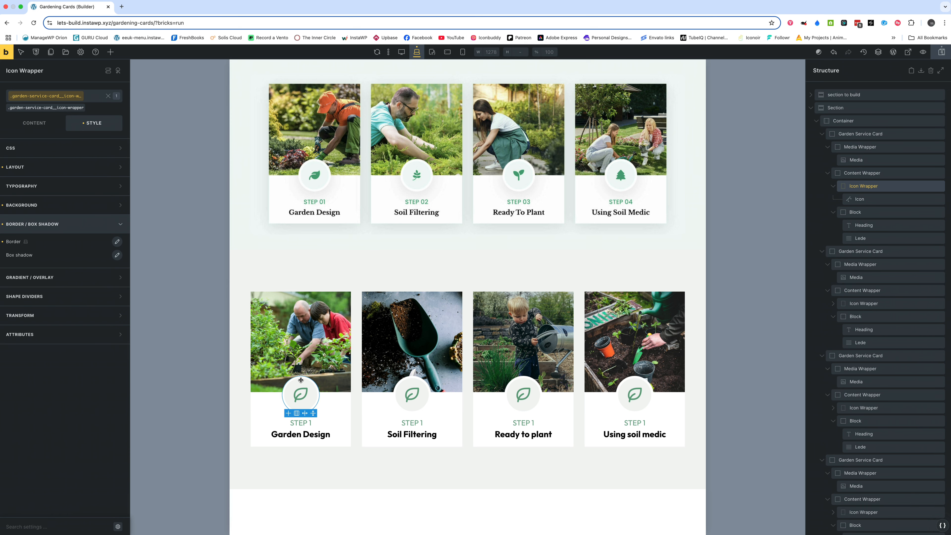
pyautogui.click(118, 255)
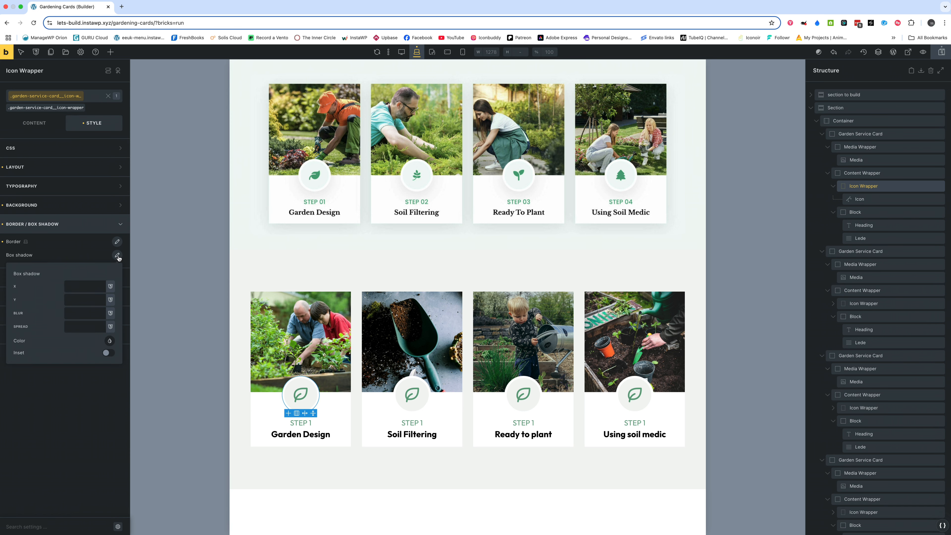
pyautogui.click(71, 287)
pyautogui.write('0')
pyautogui.press('Tab')
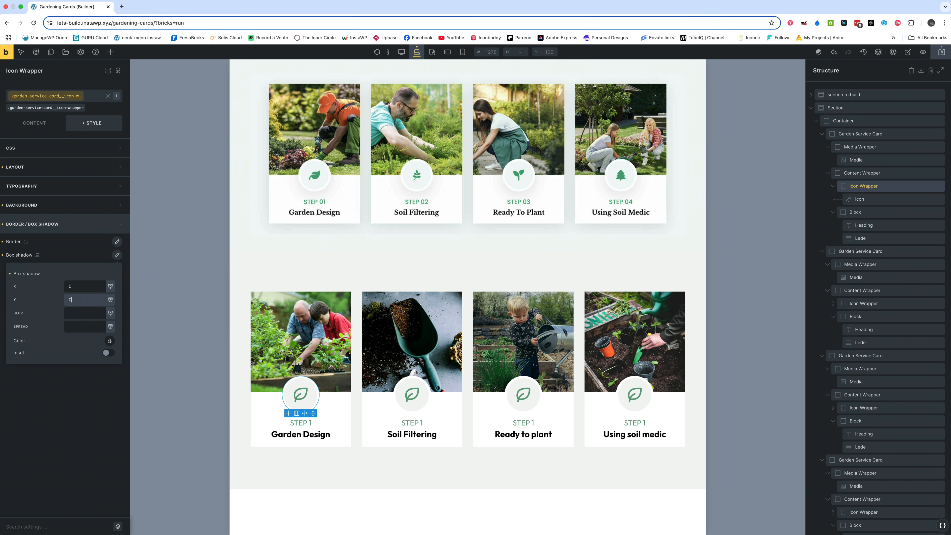
pyautogui.press('Tab')
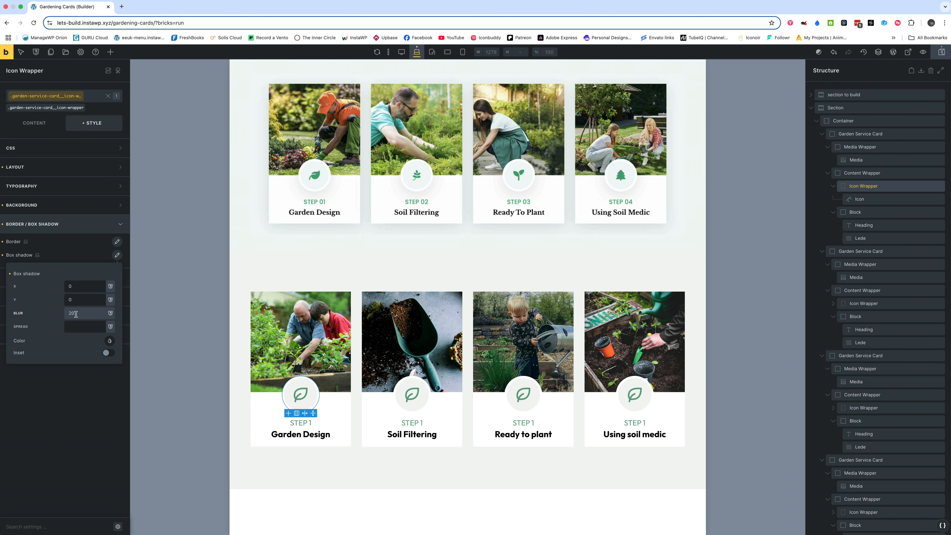
pyautogui.click(109, 341)
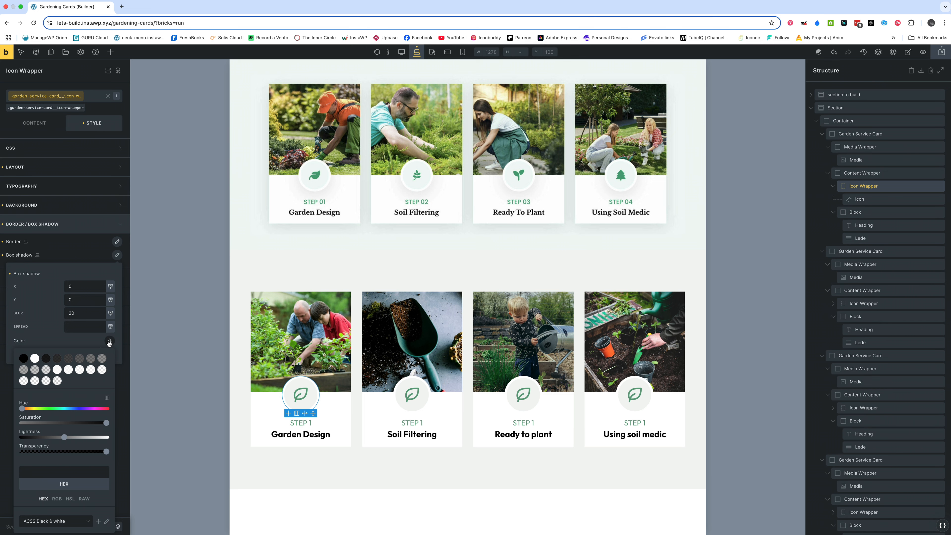
pyautogui.click(24, 358)
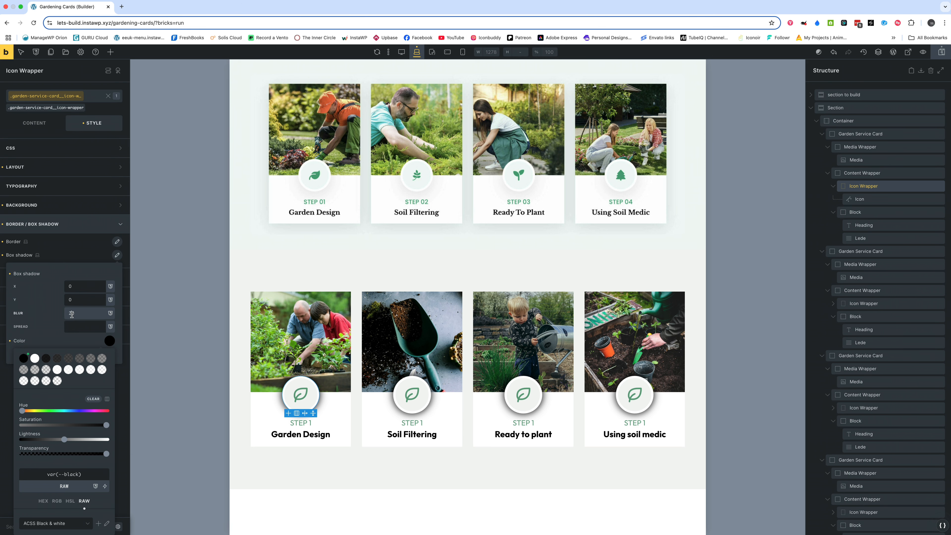
# Set the Icon Wrapper shadow's blur to 30 and its color to var(--black-trans-20)
pyautogui.moveTo(71, 314); pyautogui.dragTo(69, 314)
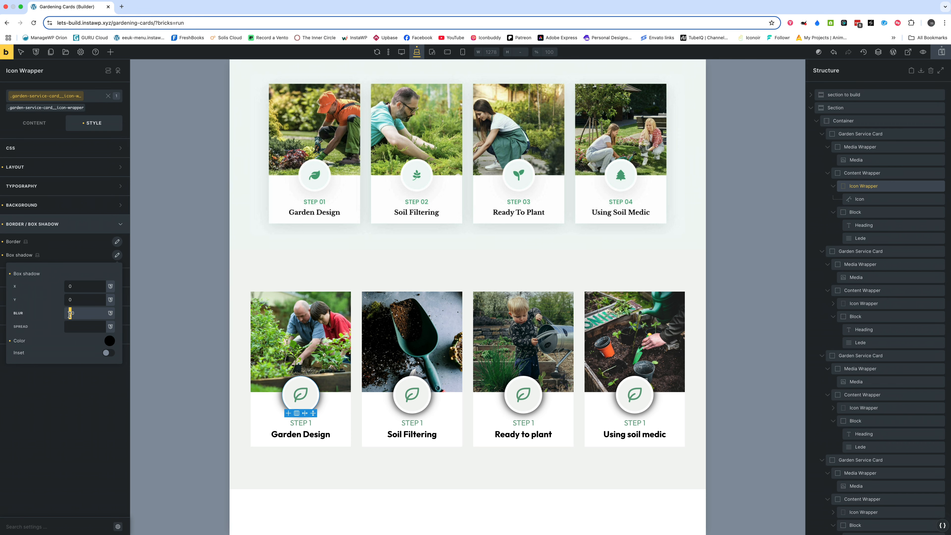
pyautogui.write('3')
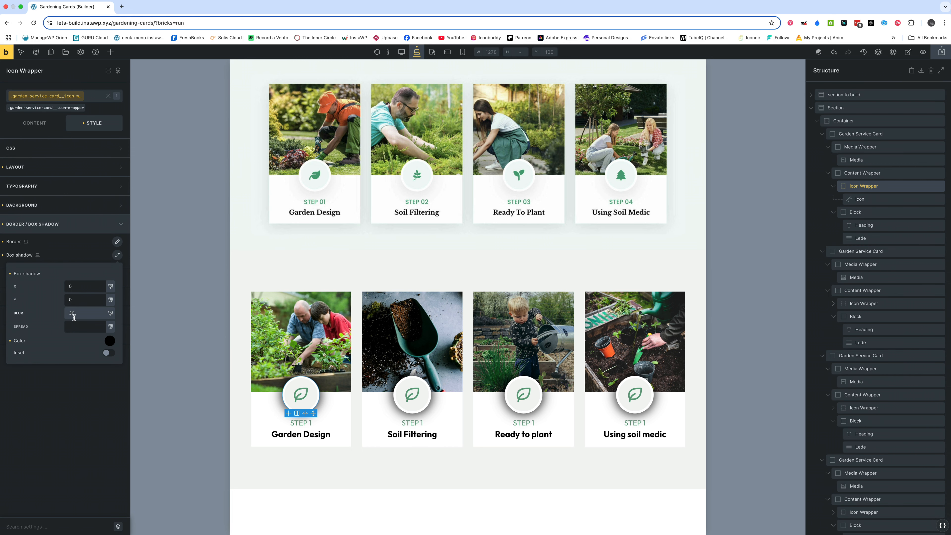
pyautogui.click(109, 340)
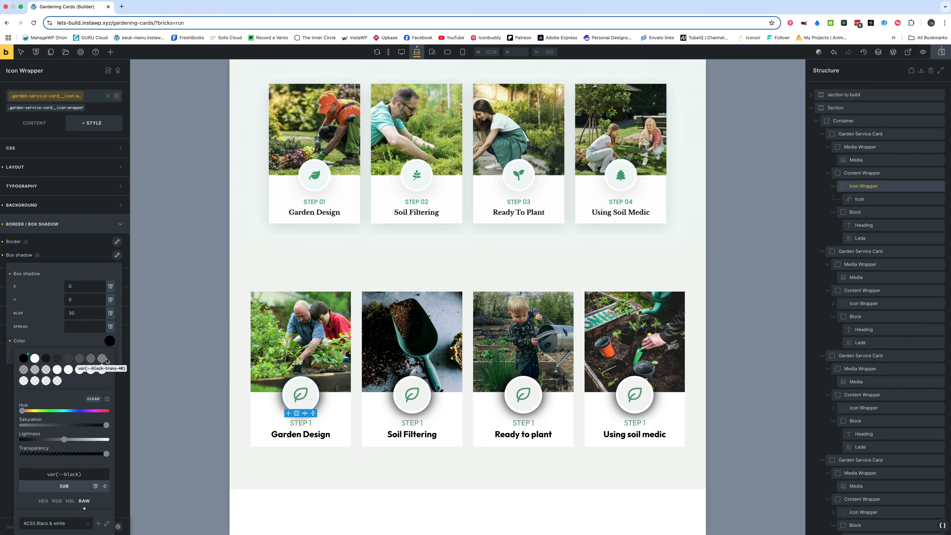
pyautogui.click(35, 370)
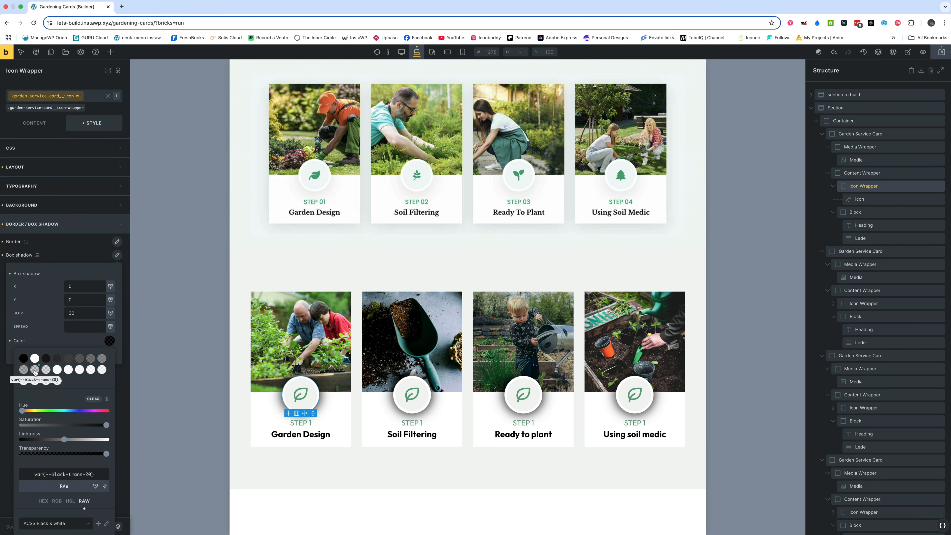
# Add a box shadow with X 0, Y 0 and blur 30 to the first Garden Service Card on its garden-service-card class
pyautogui.click(179, 383)
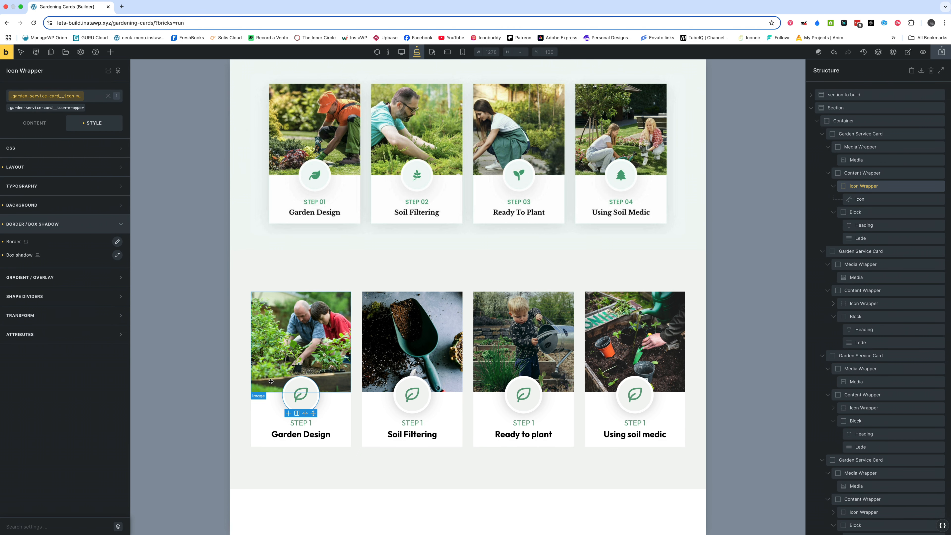
pyautogui.click(868, 172)
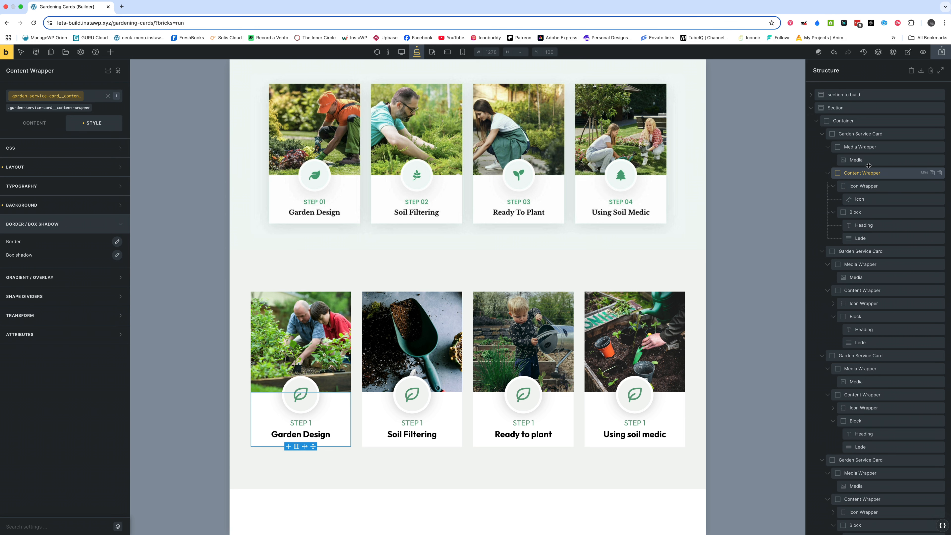
pyautogui.click(865, 133)
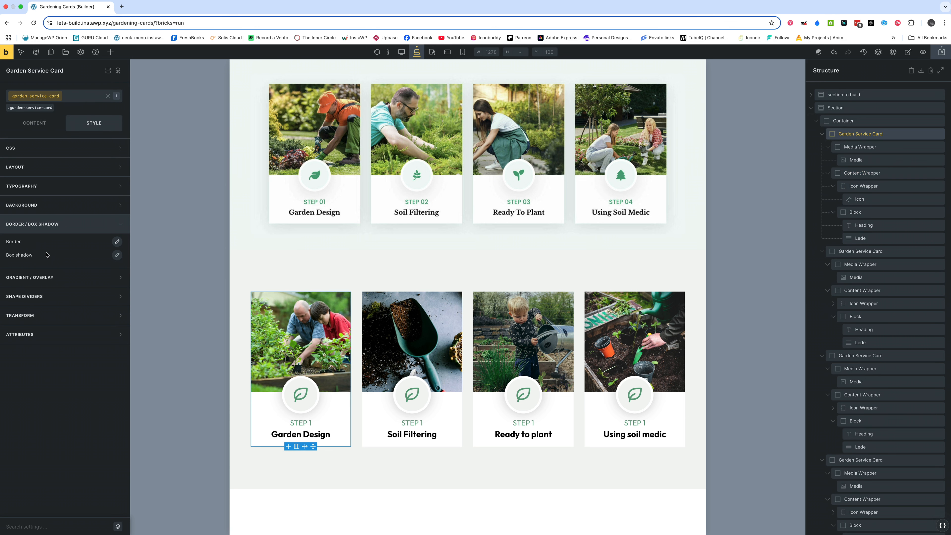
pyautogui.click(116, 256)
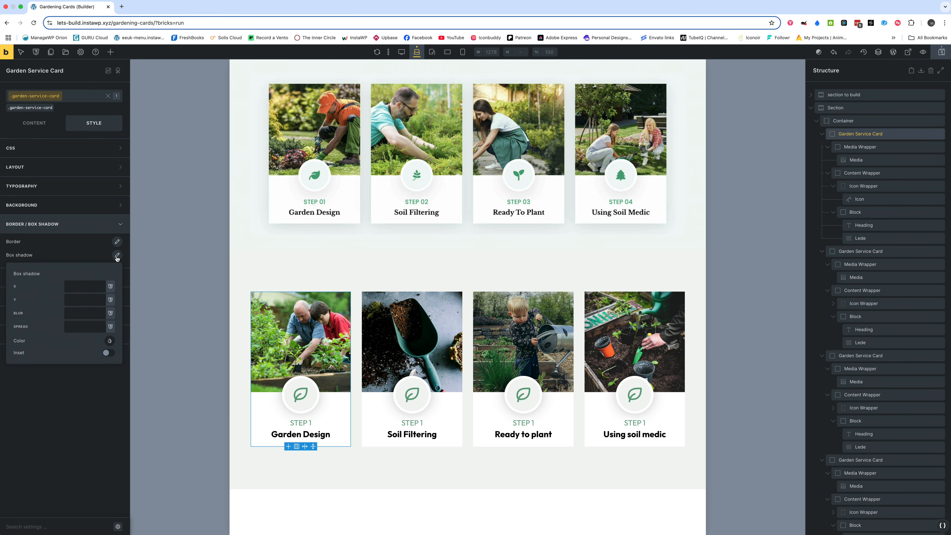
pyautogui.click(84, 286)
pyautogui.write('0')
pyautogui.press('Tab')
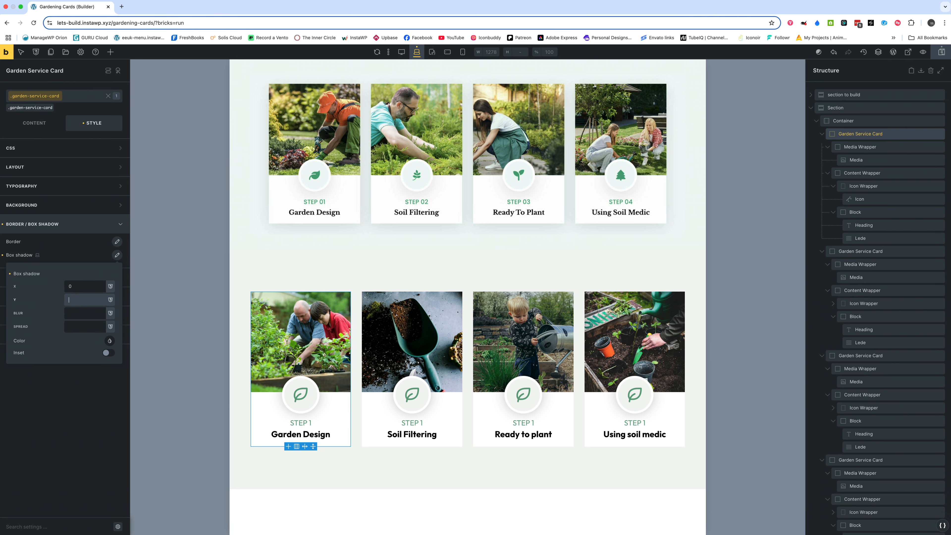
pyautogui.write('0')
pyautogui.press('Tab')
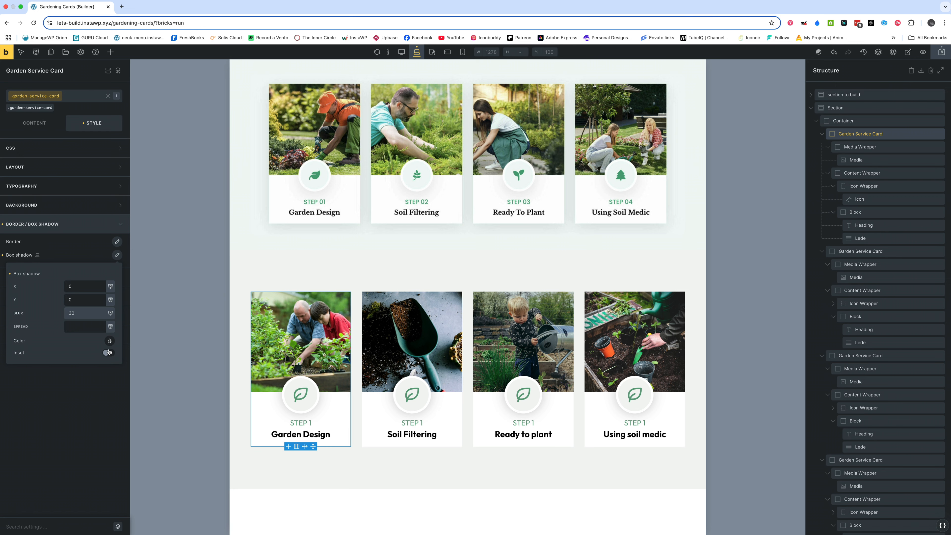
# Set the Garden Service Card shadow's color to var(--black-trans-10)
pyautogui.click(109, 340)
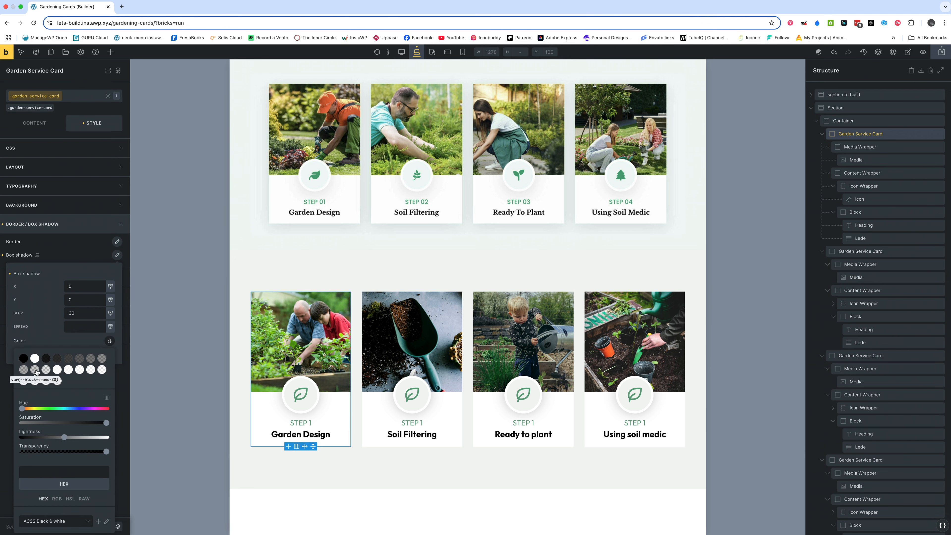
pyautogui.click(35, 370)
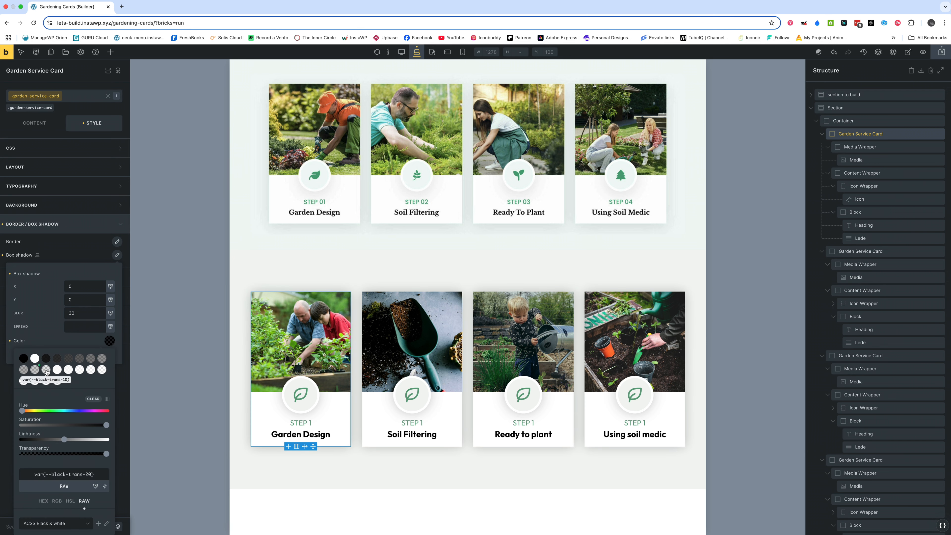
pyautogui.click(46, 370)
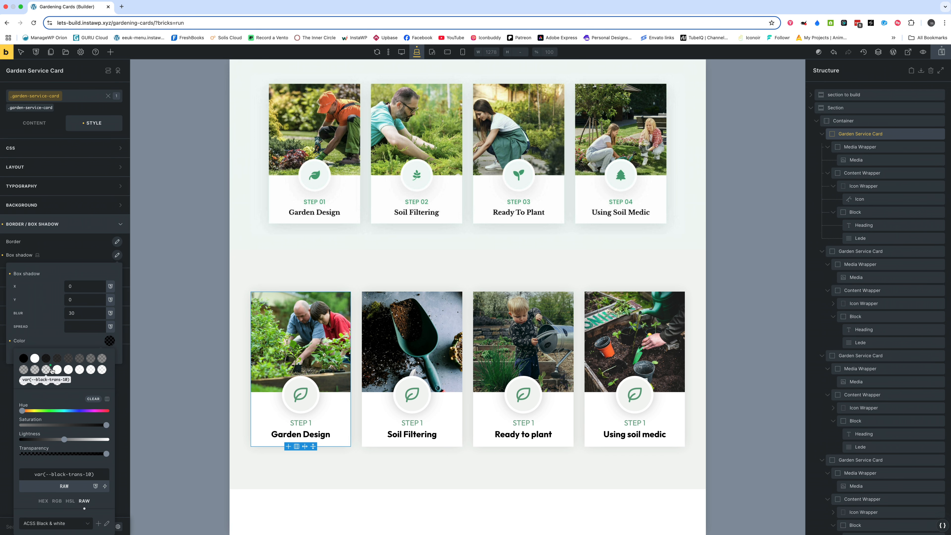
pyautogui.click(189, 329)
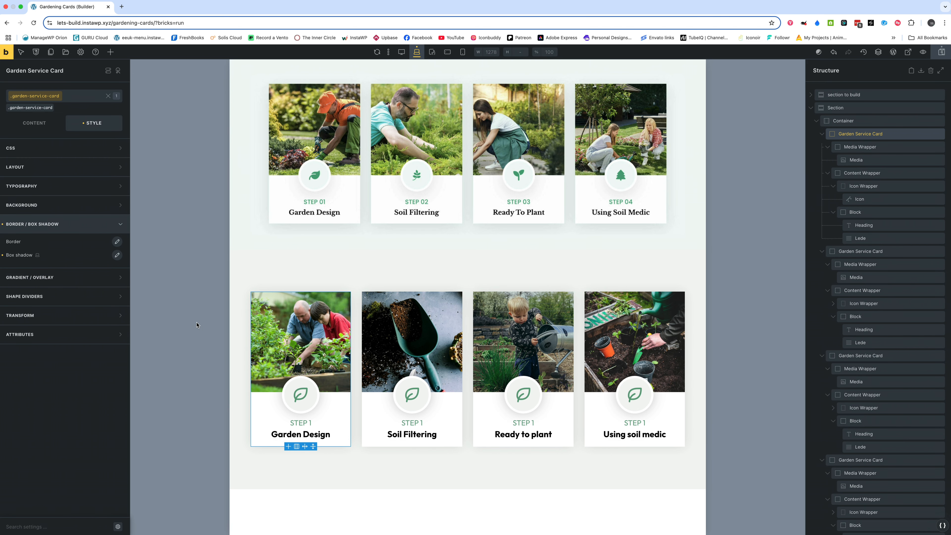
# Save the page and open its front-end preview to compare the rebuilt cards with the reference
pyautogui.hotkey('ctrl', 's')
pyautogui.click(908, 52)
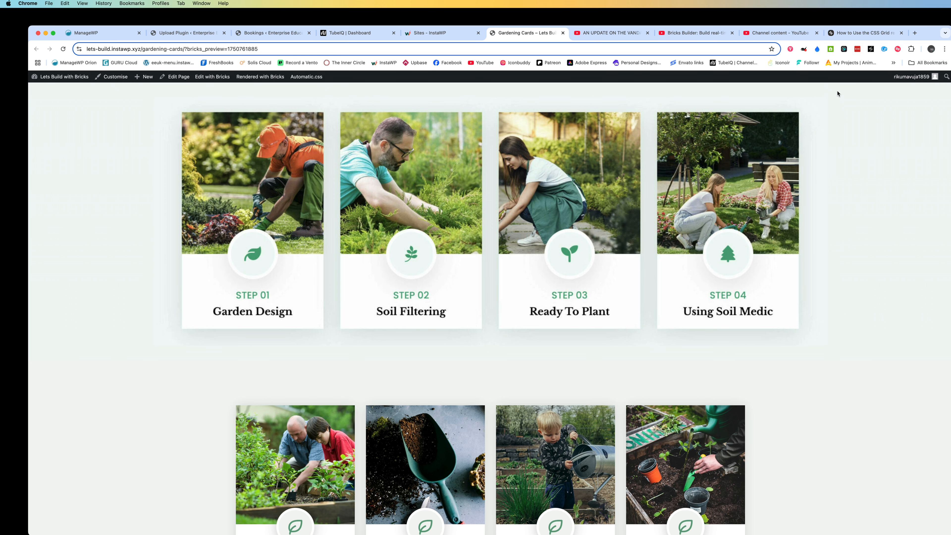
pyautogui.moveTo(918, 37); pyautogui.dragTo(916, 20)
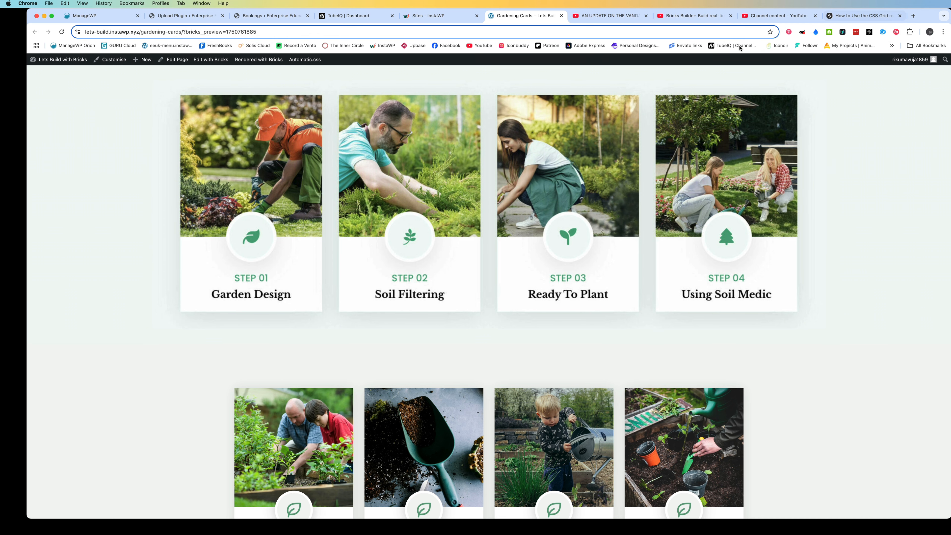
pyautogui.scroll(-3, 333, 231)
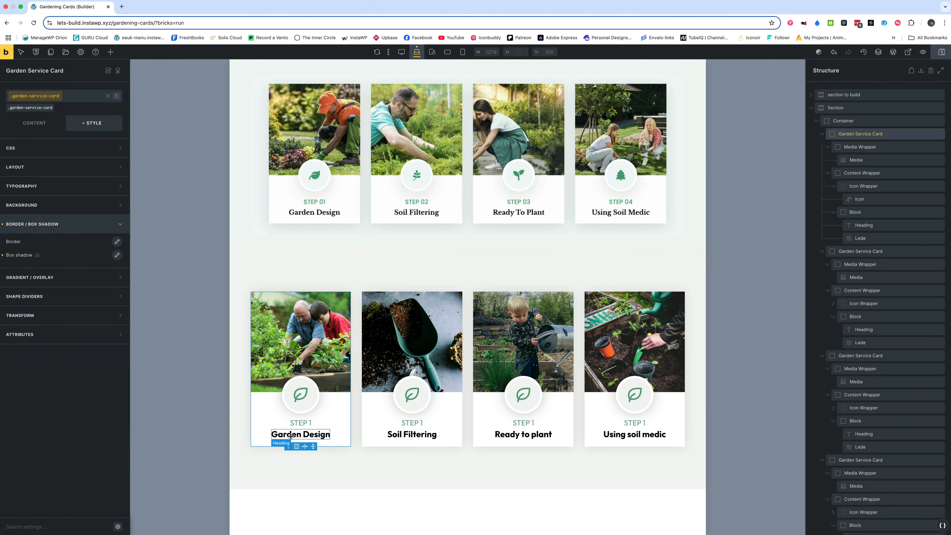
# Try linking the first card's Garden Design heading to the dynamic data tag {post_title}, and clear that link
pyautogui.click(290, 435)
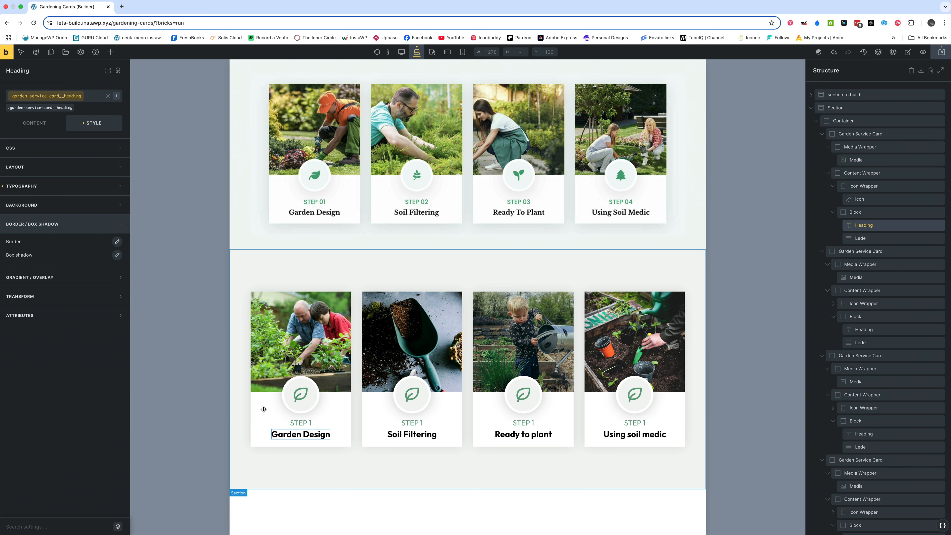
pyautogui.click(34, 123)
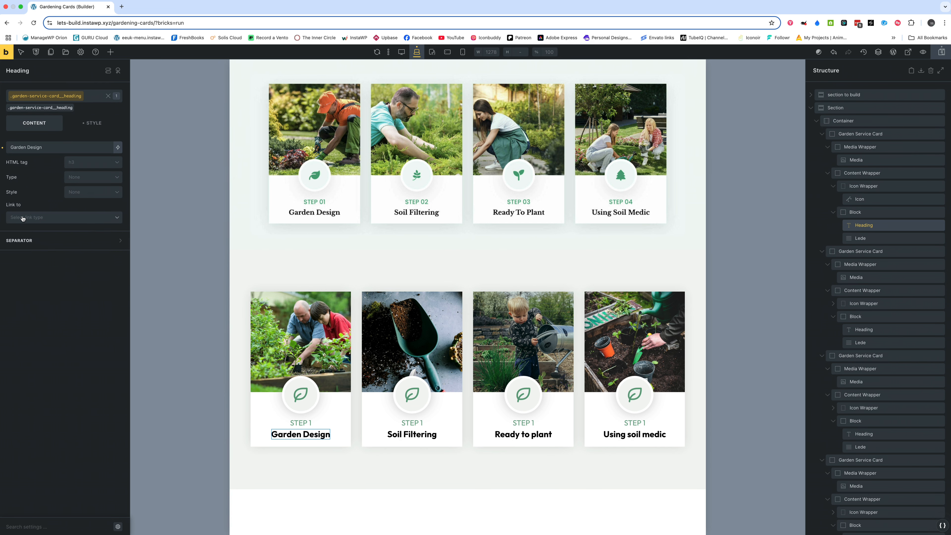
pyautogui.click(23, 219)
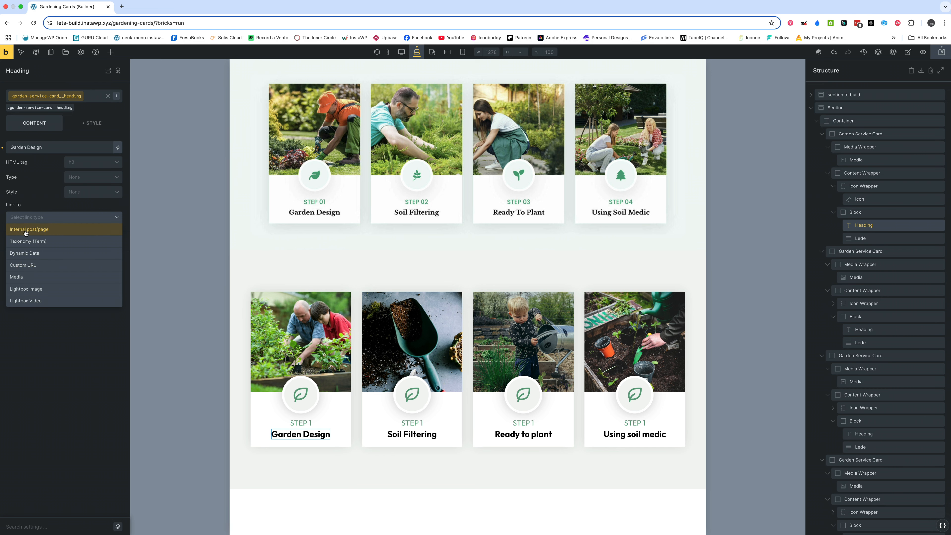
pyautogui.click(23, 254)
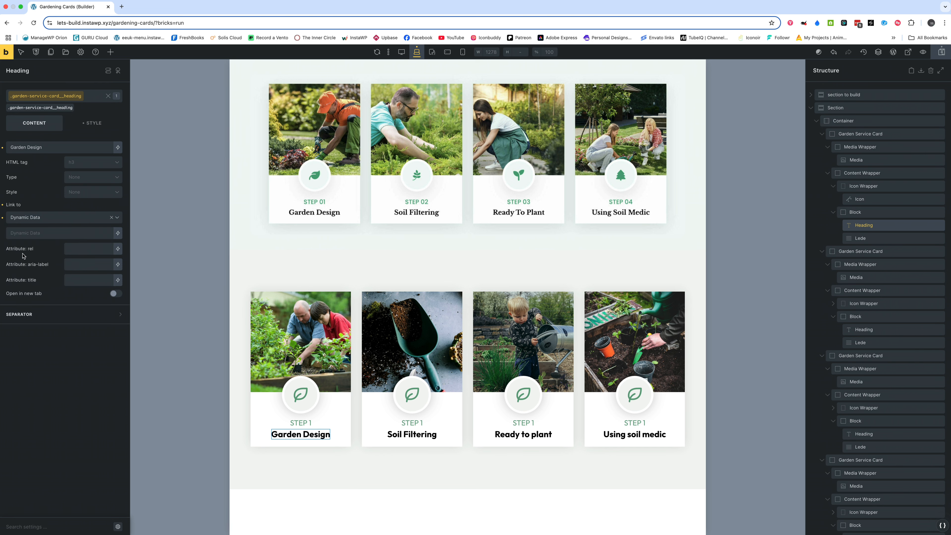
pyautogui.click(117, 233)
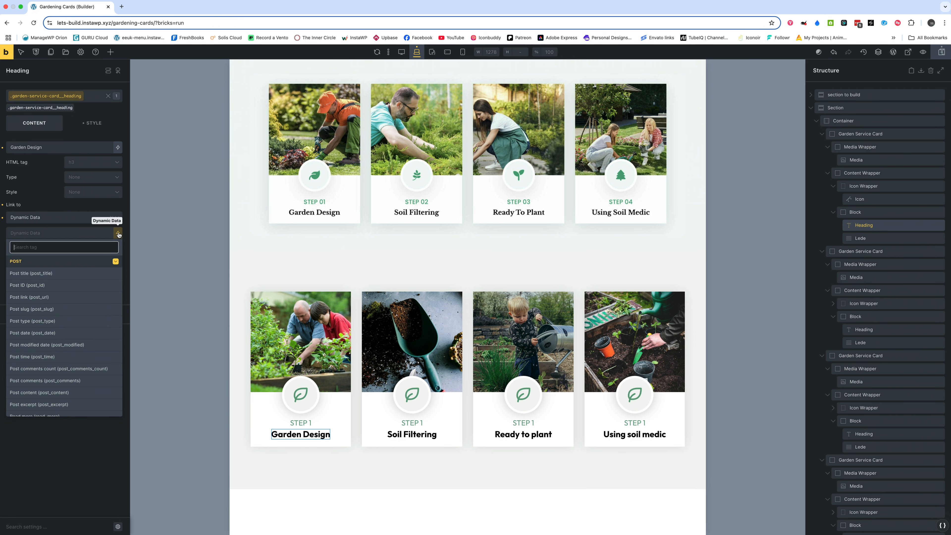
pyautogui.click(36, 276)
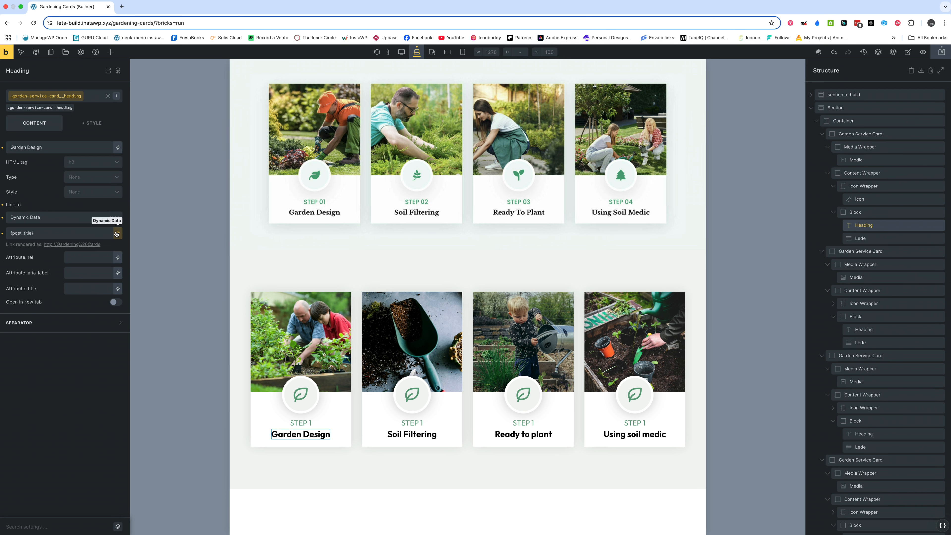
pyautogui.click(110, 217)
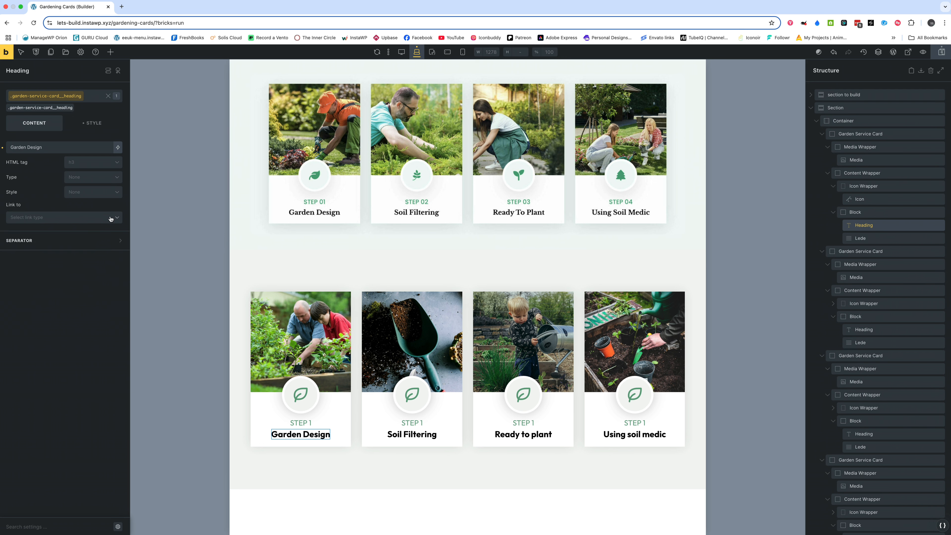
# Link the first card's Garden Design heading to the custom URL #
pyautogui.click(116, 217)
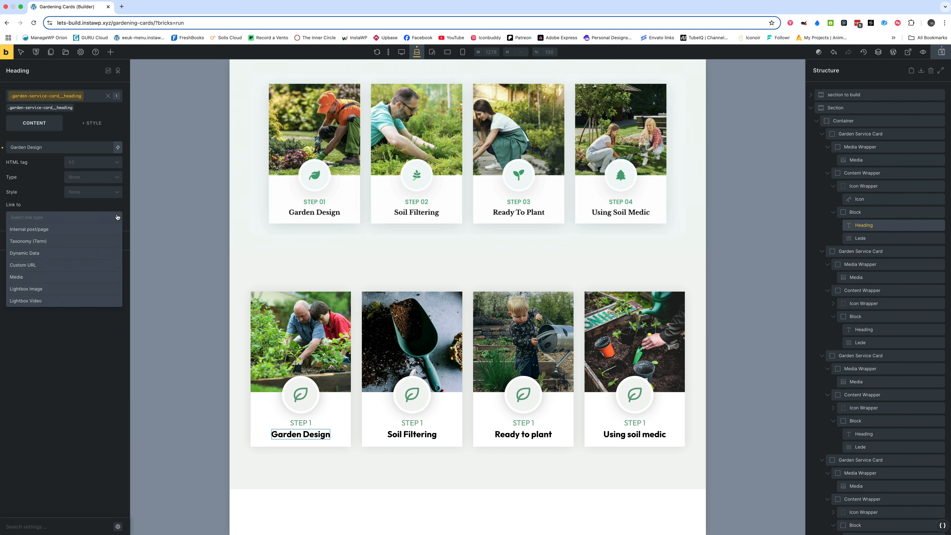
pyautogui.click(36, 265)
pyautogui.write('#')
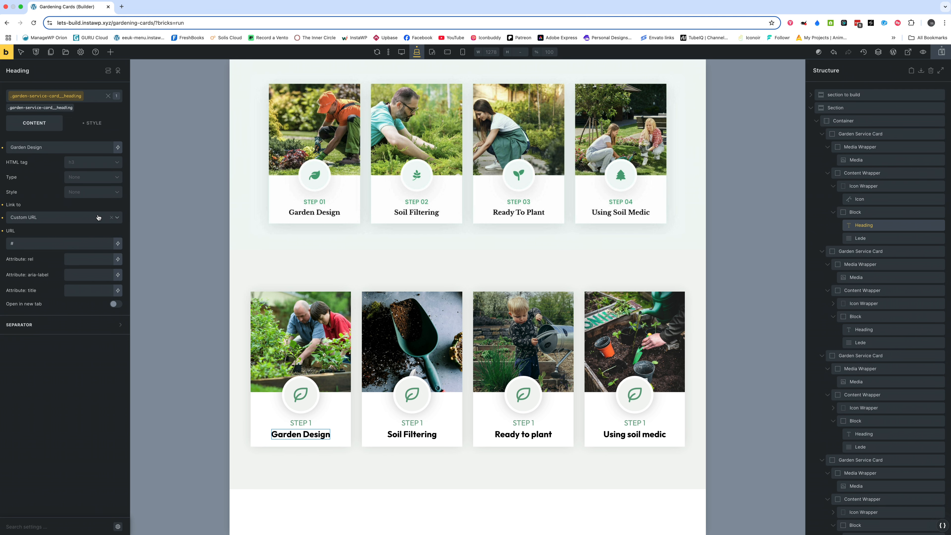
# Replace the second card's icon with garden-cart.svg and the third card's icon with garden-centre.svg from the media library
pyautogui.doubleClick(412, 395)
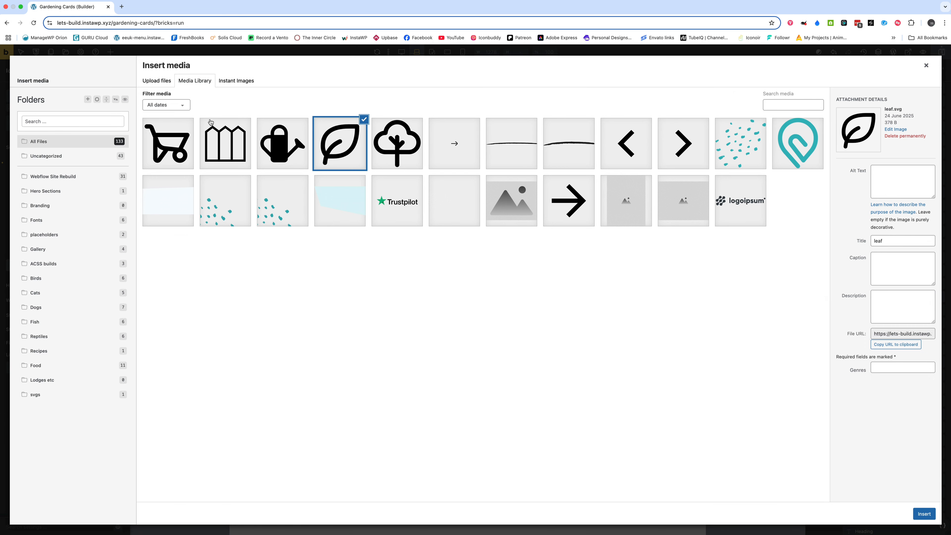
pyautogui.click(168, 144)
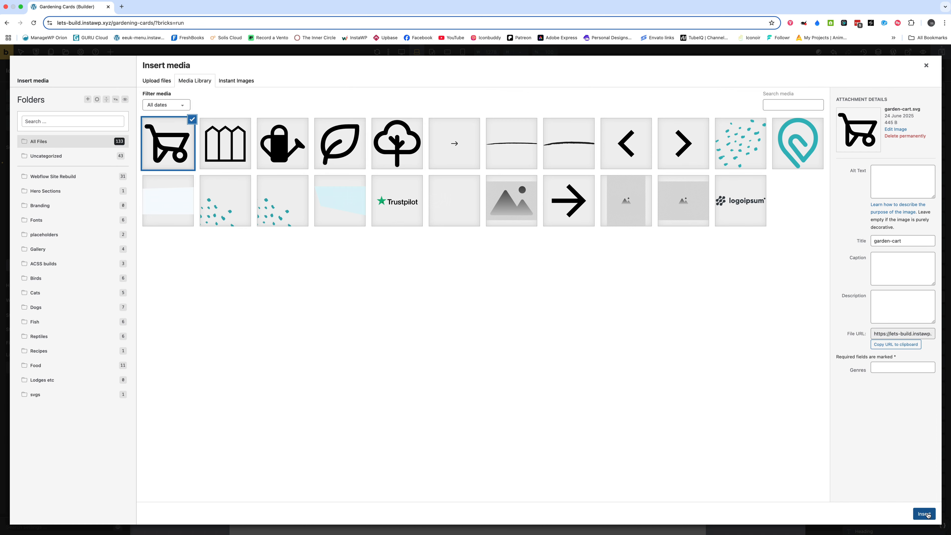
pyautogui.click(925, 514)
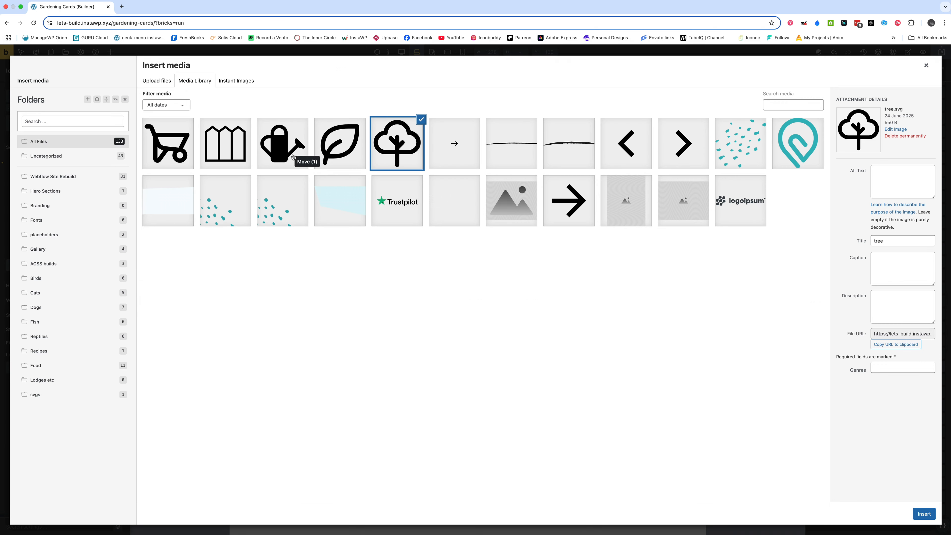
pyautogui.click(292, 157)
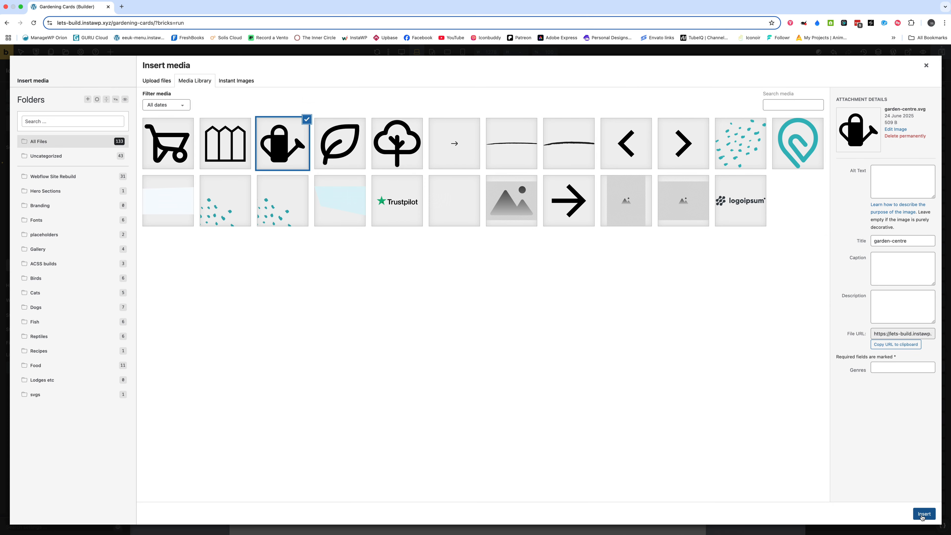
pyautogui.click(924, 514)
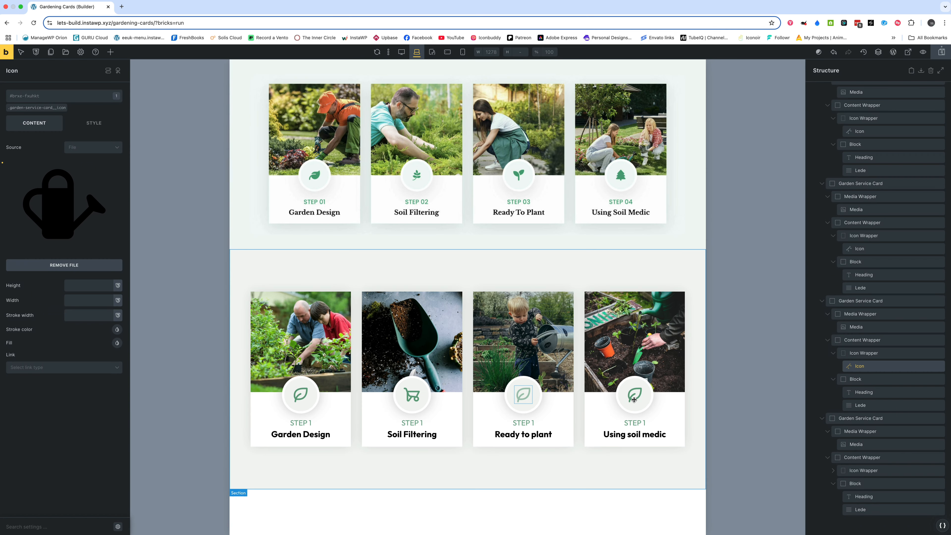
# Replace the leaf icon of the fourth card, Using soil medic, with tree.svg from the media library
pyautogui.click(634, 399)
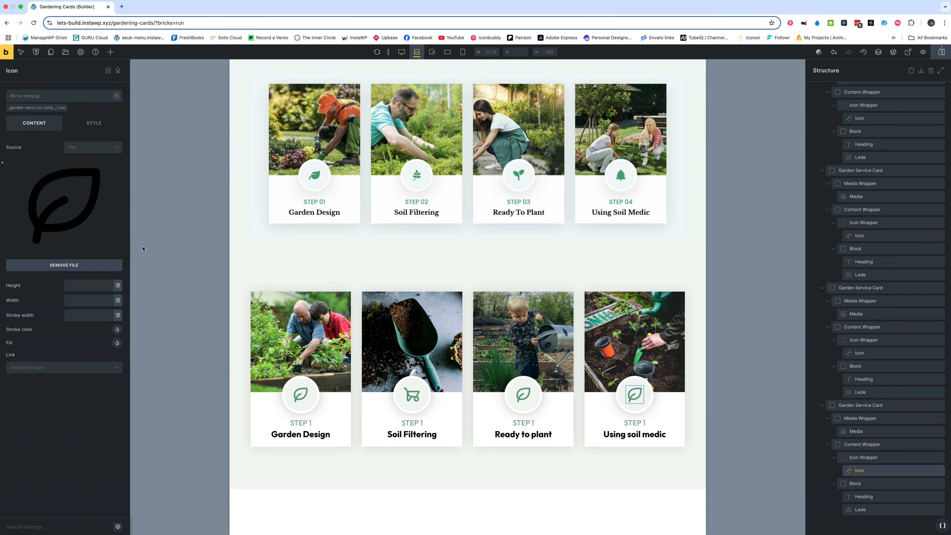
pyautogui.click(64, 204)
pyautogui.click(925, 514)
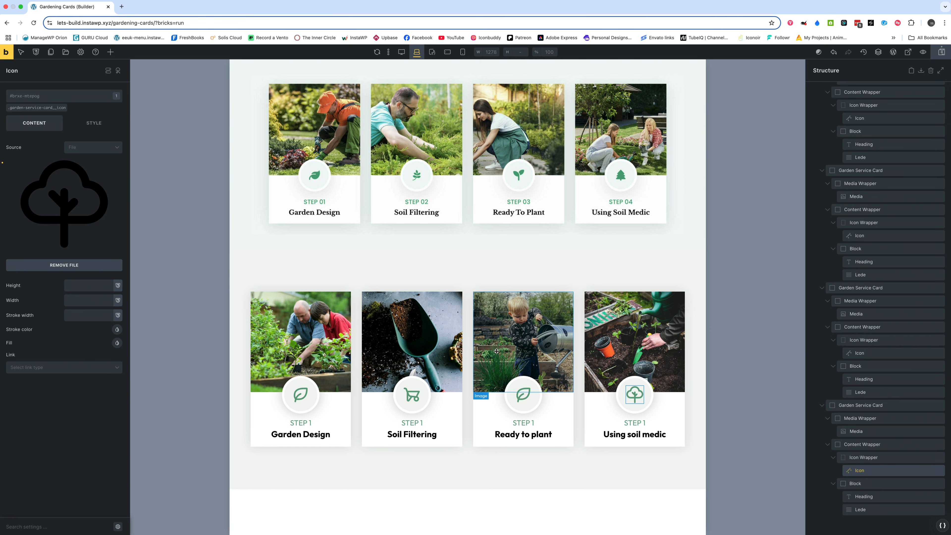
# Save the page and reload the builder to refresh the third card's icon
pyautogui.click(524, 399)
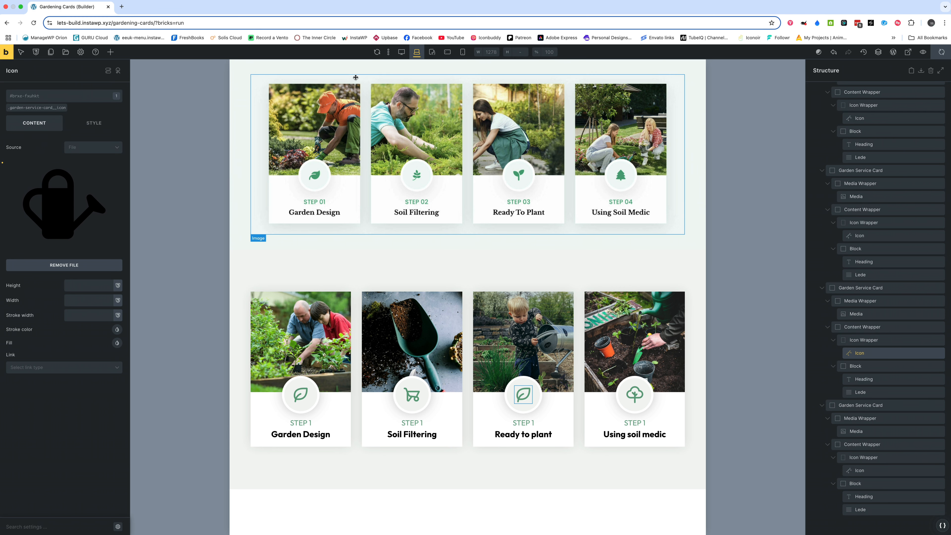
pyautogui.press('super+s')
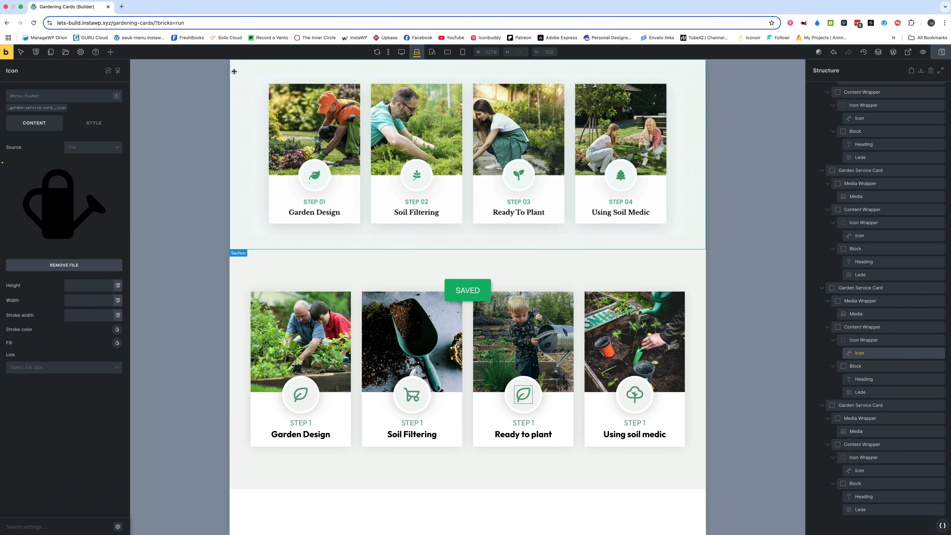
pyautogui.click(33, 23)
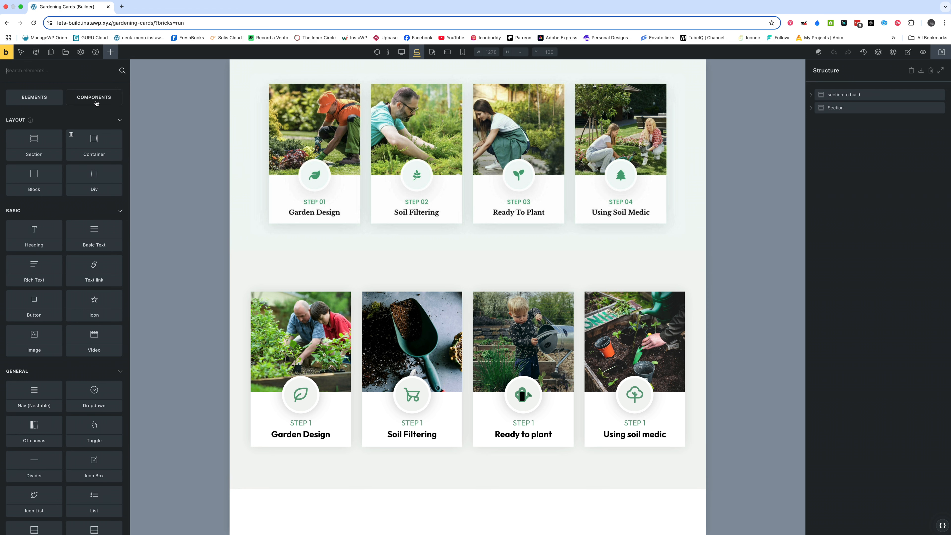
# Try the primary-col variable as the fill of the garden-service-card__icon class and clear that class-level fill again
pyautogui.click(523, 397)
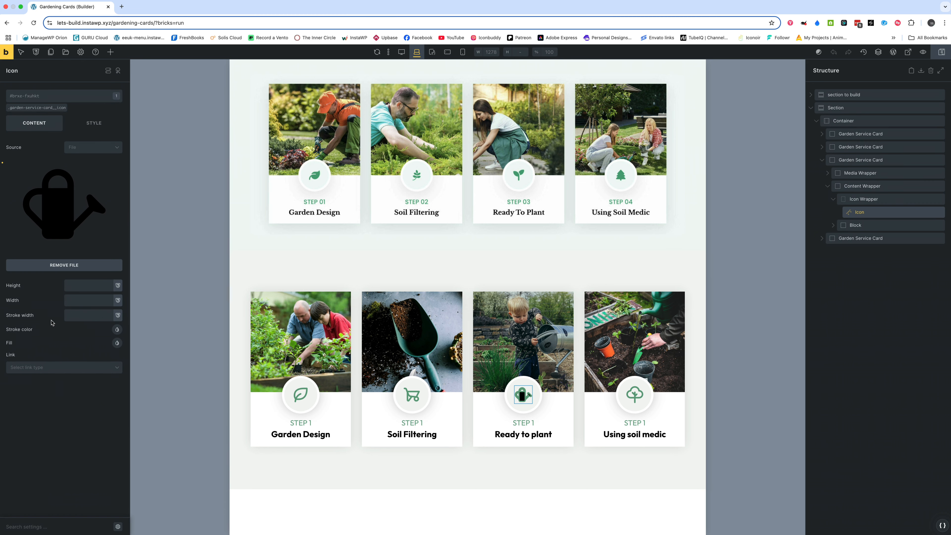
pyautogui.click(25, 109)
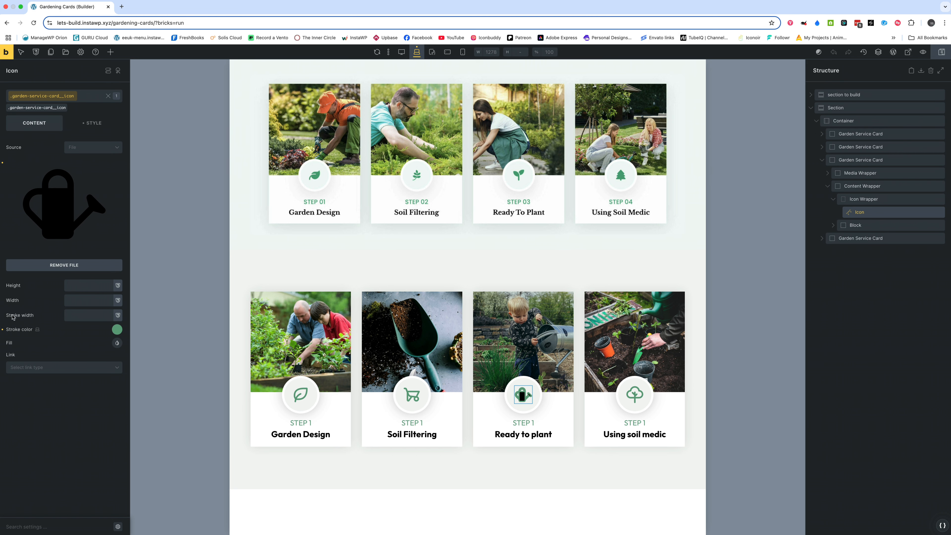
pyautogui.click(117, 344)
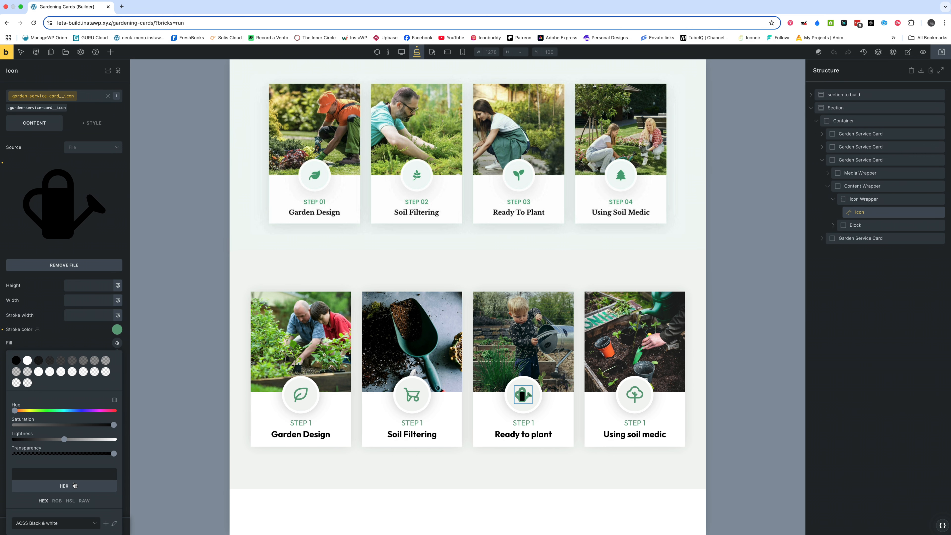
pyautogui.click(103, 487)
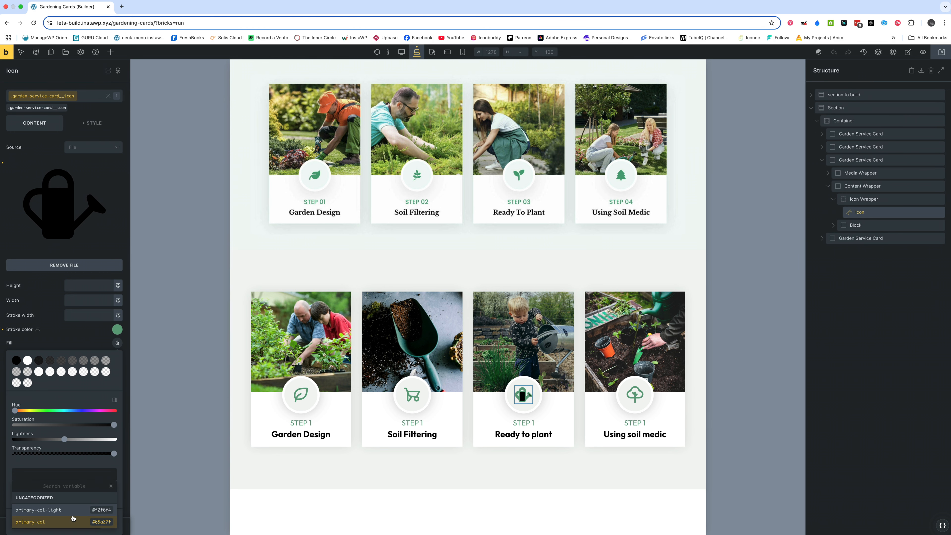
pyautogui.click(58, 522)
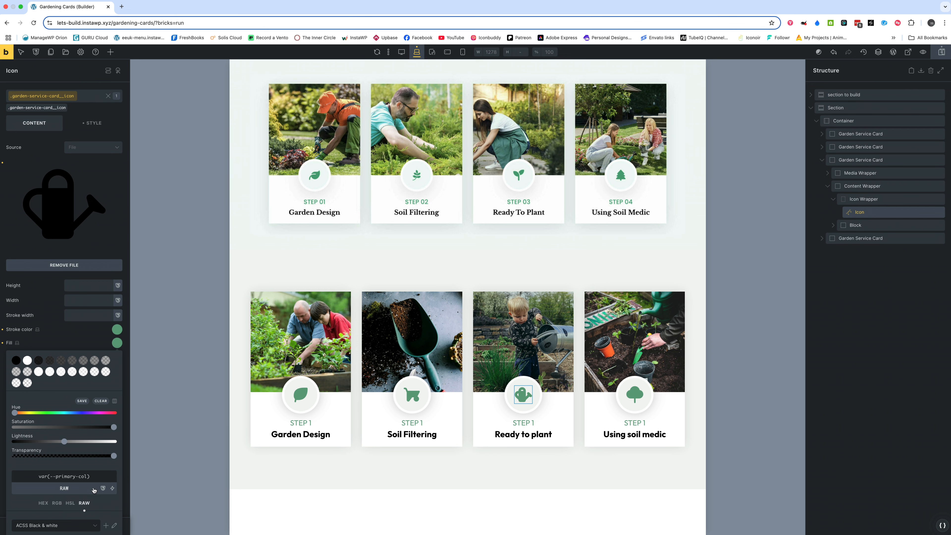
pyautogui.tripleClick(87, 477)
pyautogui.press('BackSpace')
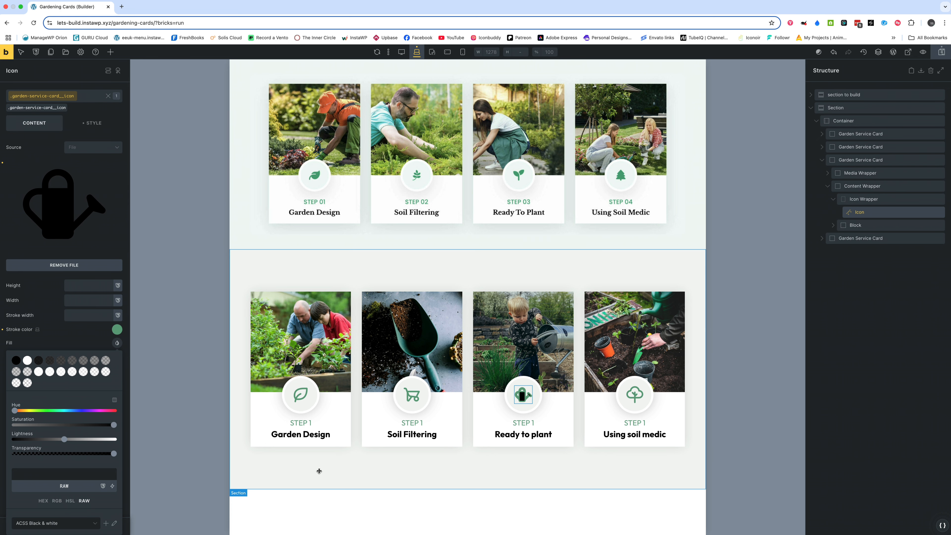
# Set the fill of only the third card's watering-can icon to var(--primary-col), at the element's ID level instead of its class
pyautogui.click(527, 397)
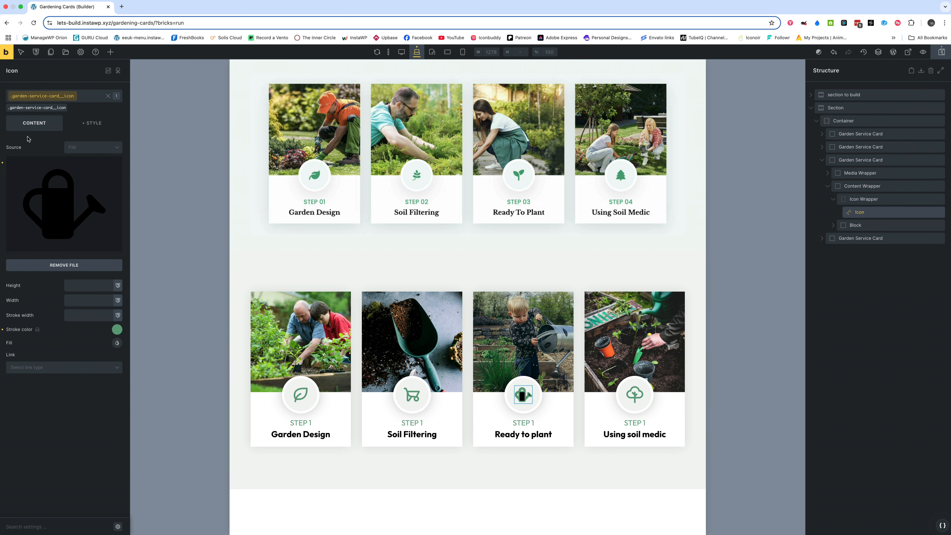
pyautogui.click(23, 109)
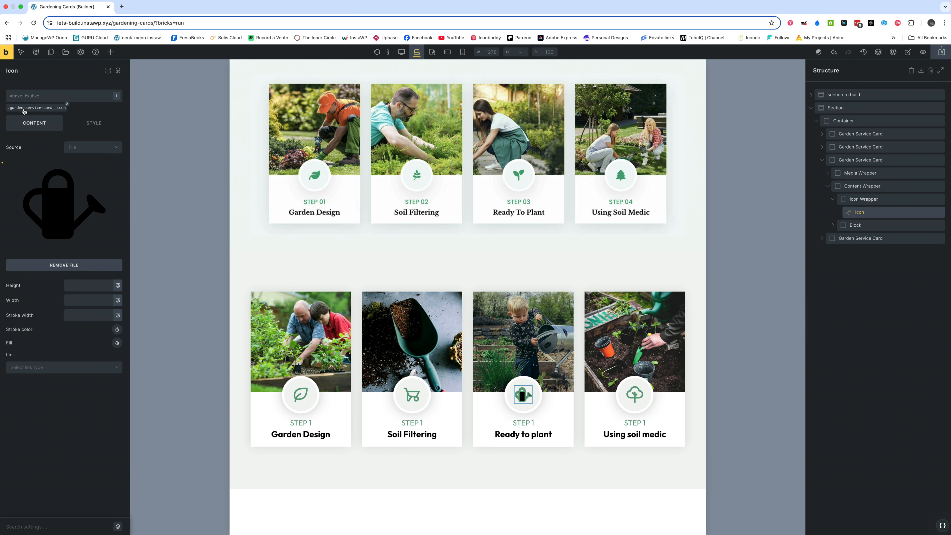
pyautogui.click(118, 343)
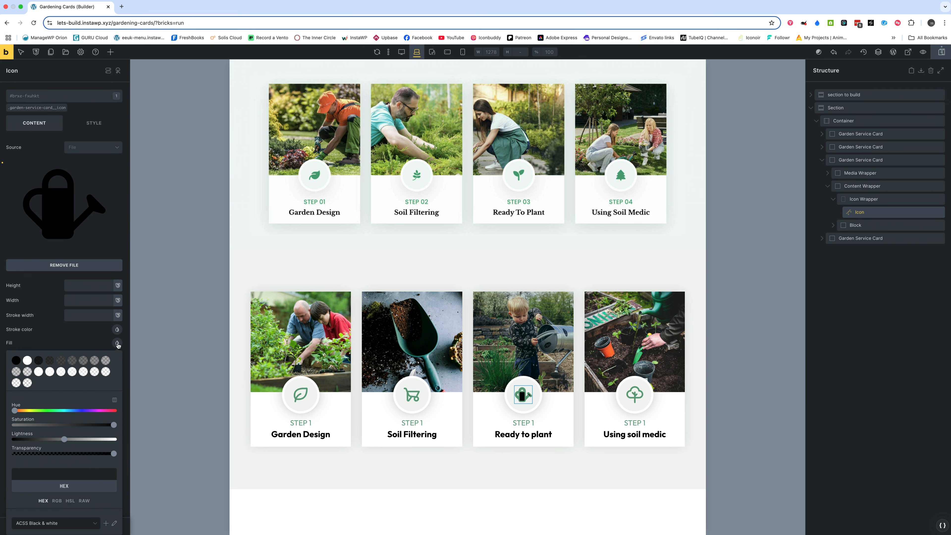
pyautogui.click(84, 501)
pyautogui.click(103, 486)
pyautogui.click(48, 525)
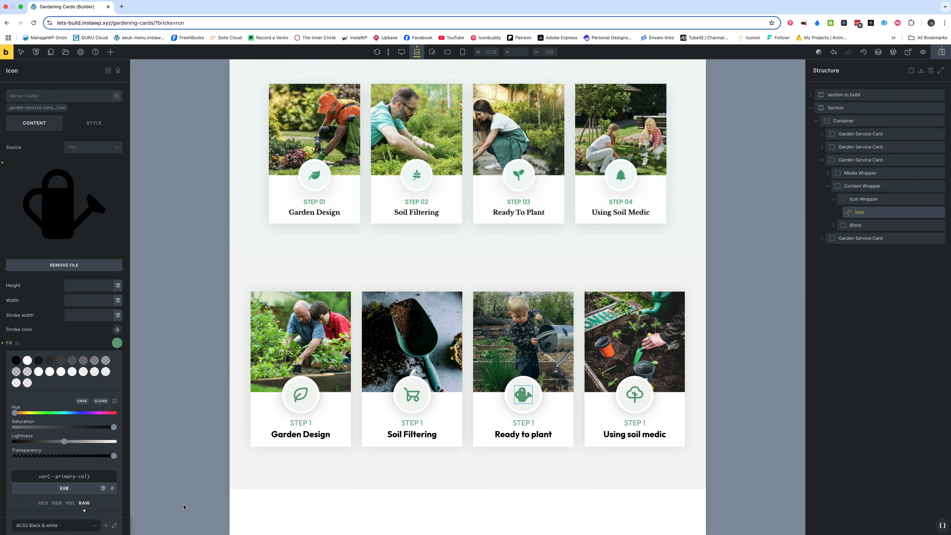
pyautogui.click(942, 52)
pyautogui.click(935, 52)
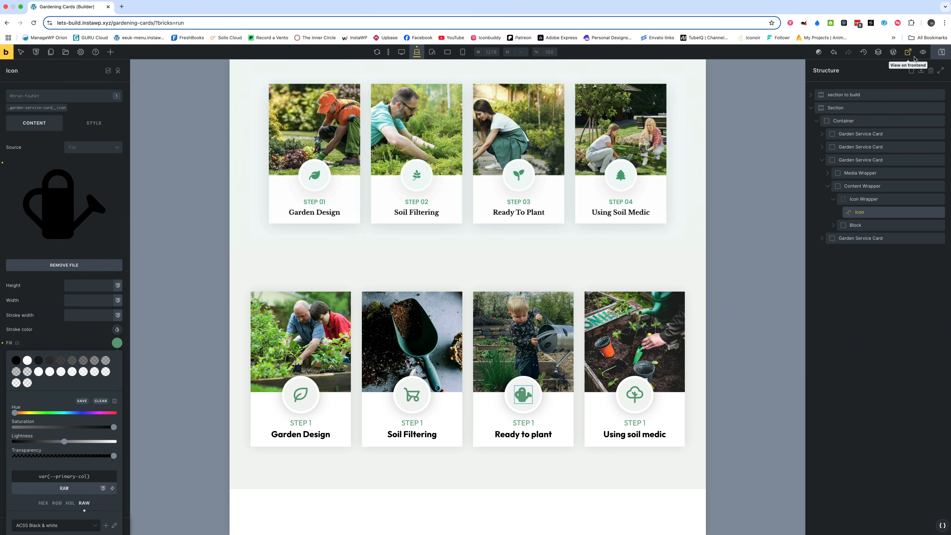